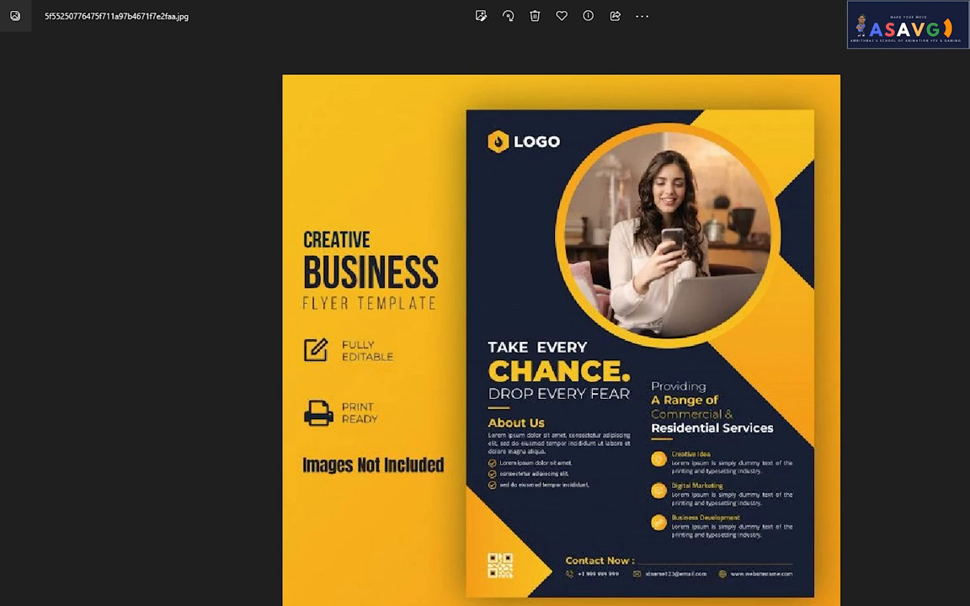
- Close the flyer image preview, switch to InDesign and create a Letter document in inches, 8.5 × 11 in, portrait
key("alt+F4")
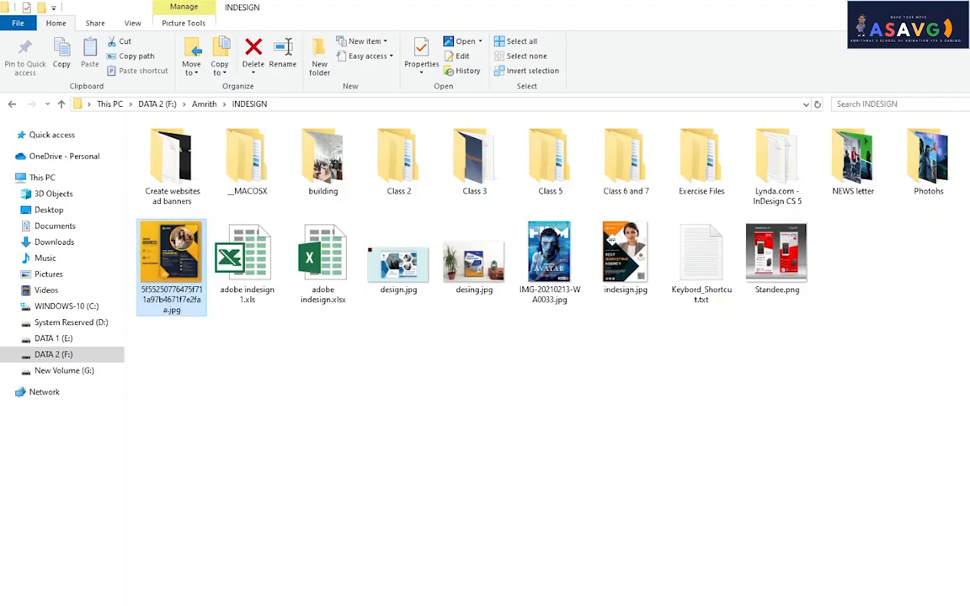
left_click(329, 106)
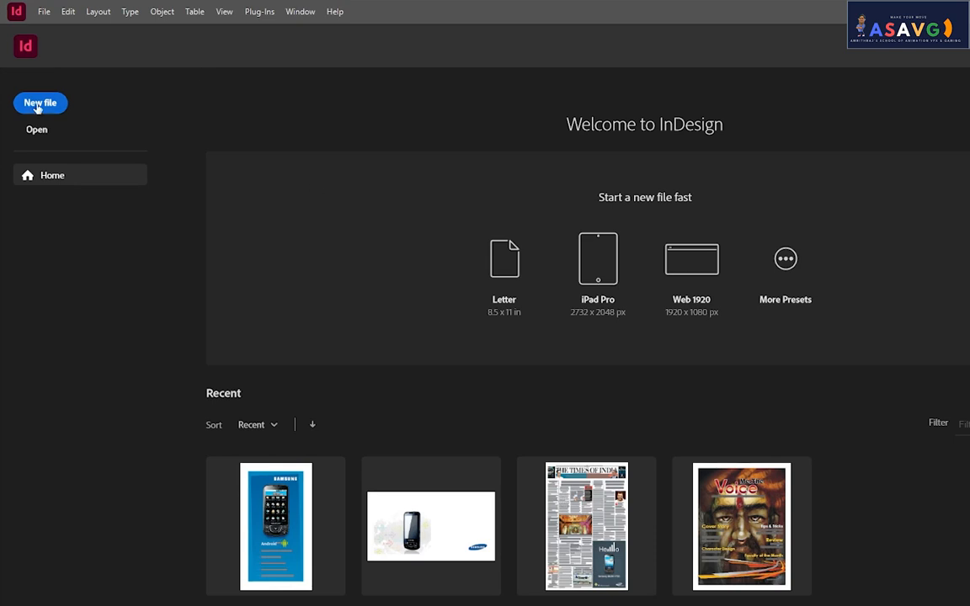
left_click(39, 103)
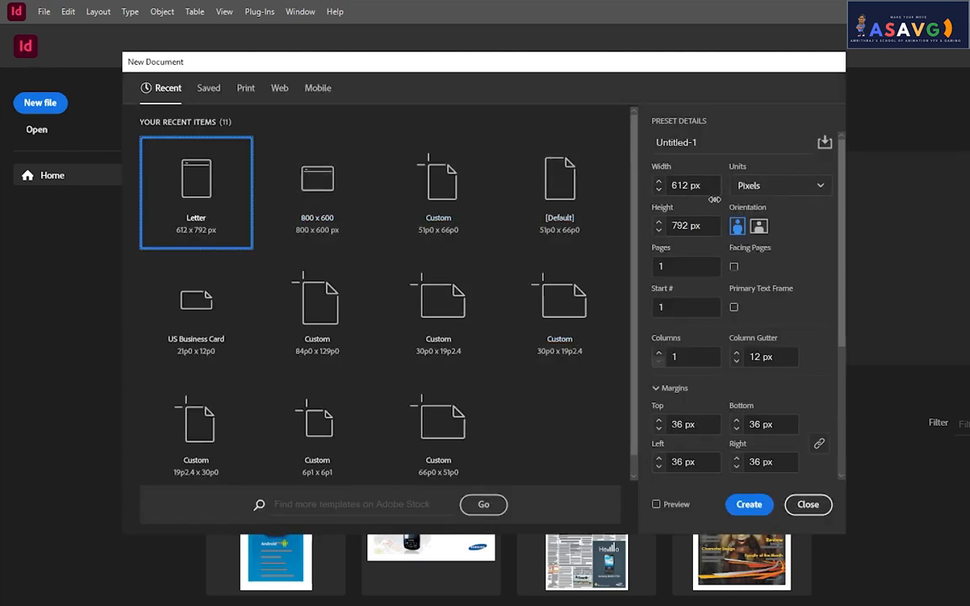
left_click(686, 186)
left_click(779, 185)
left_click(751, 253)
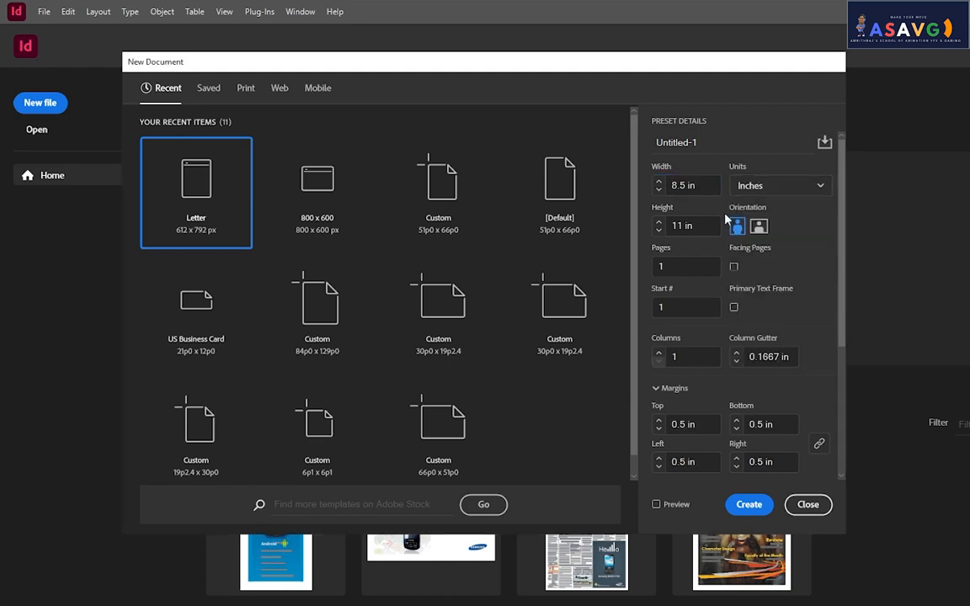
left_click(742, 507)
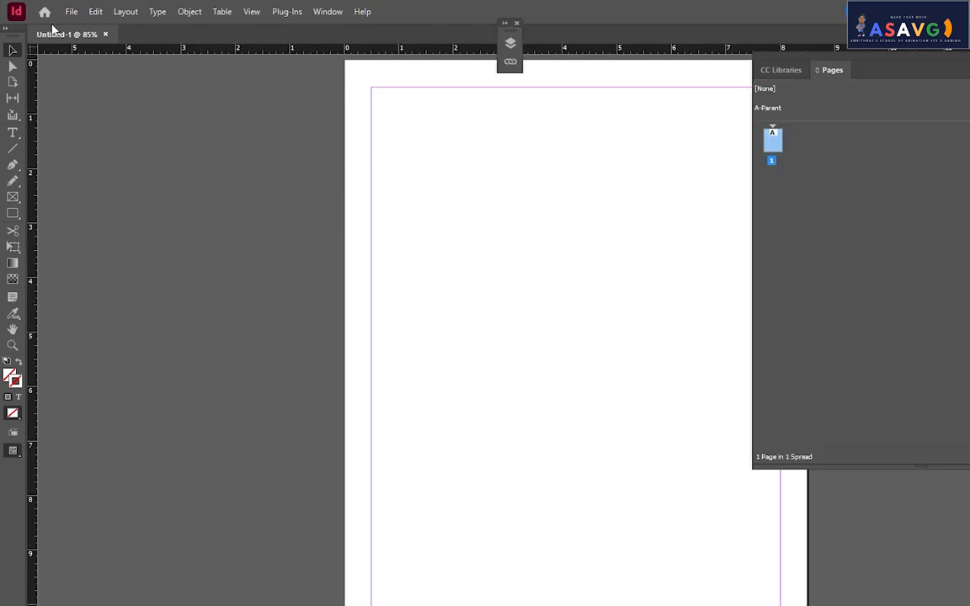
left_click(71, 12)
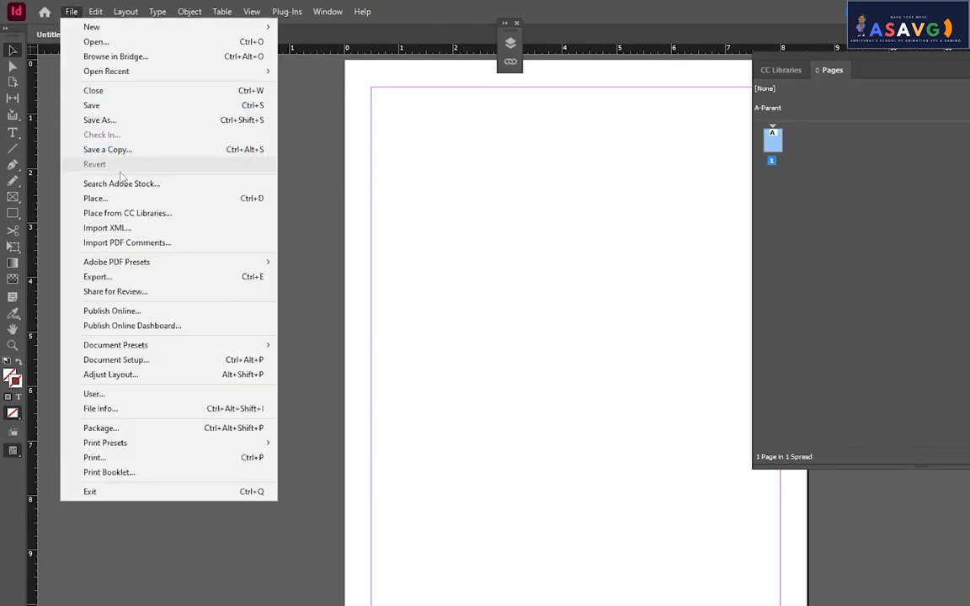
left_click(95, 199)
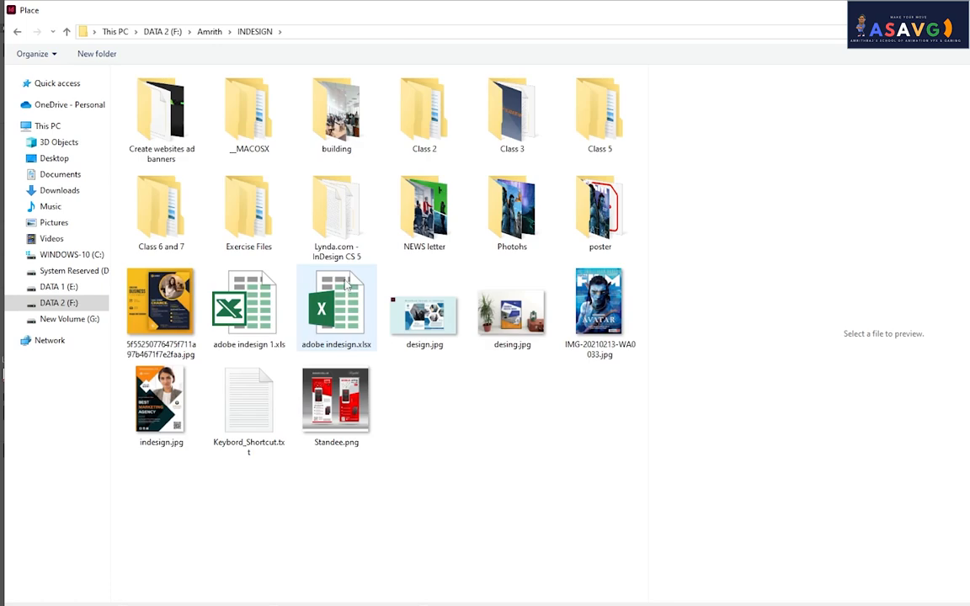
double_click(173, 294)
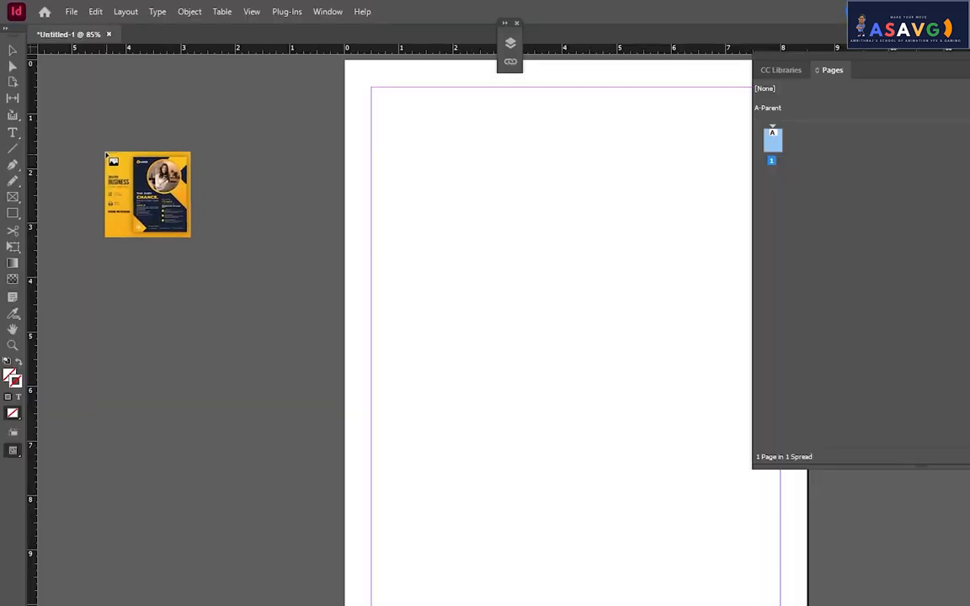
left_click_drag(102, 135, 307, 455)
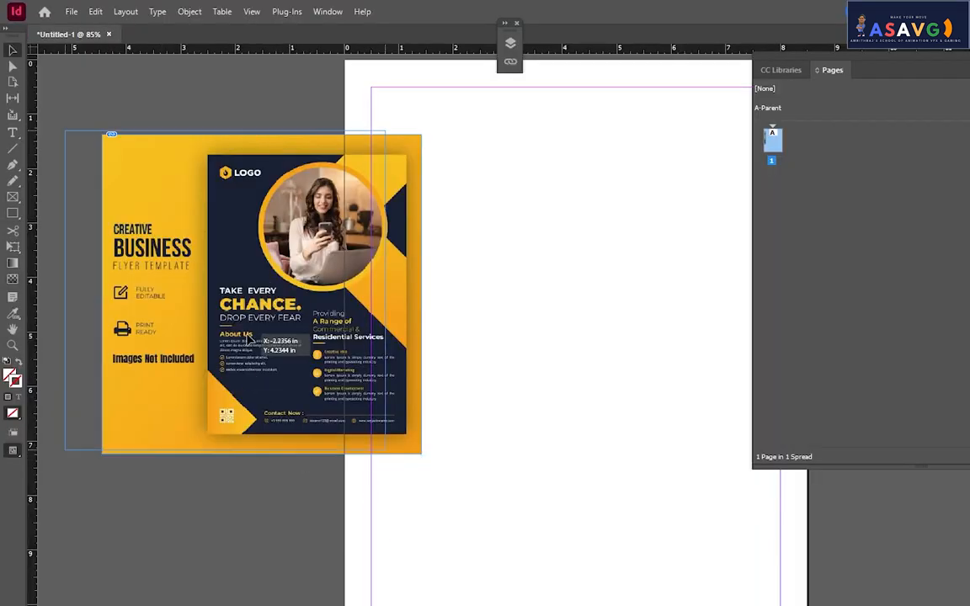
left_click_drag(265, 312, 178, 304)
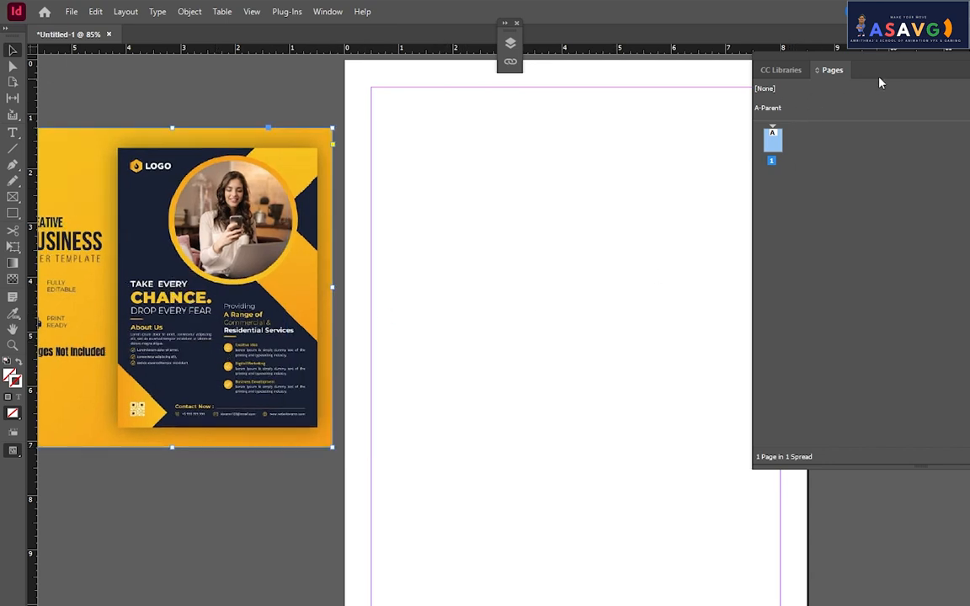
left_click_drag(881, 83, 958, 91)
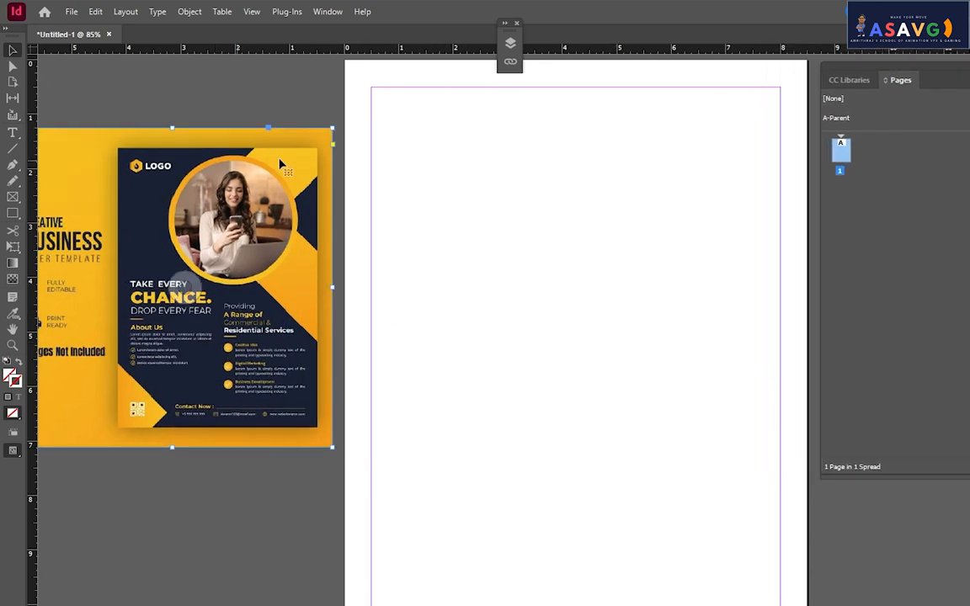
- Draw a rectangle covering the whole page from edge to edge
scroll(480, 316, "down", 2)
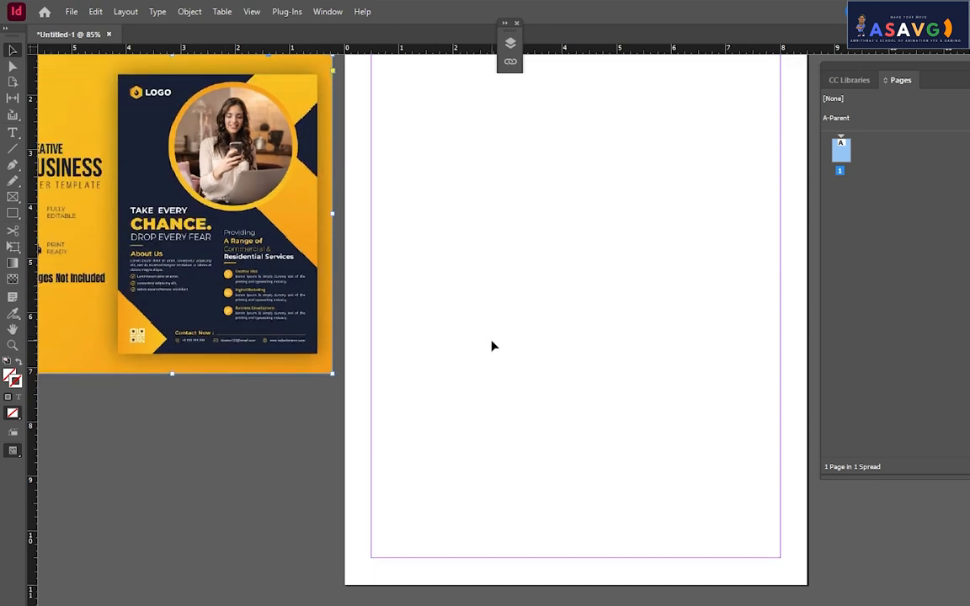
scroll(494, 346, "down", 1)
scroll(555, 325, "right", 2)
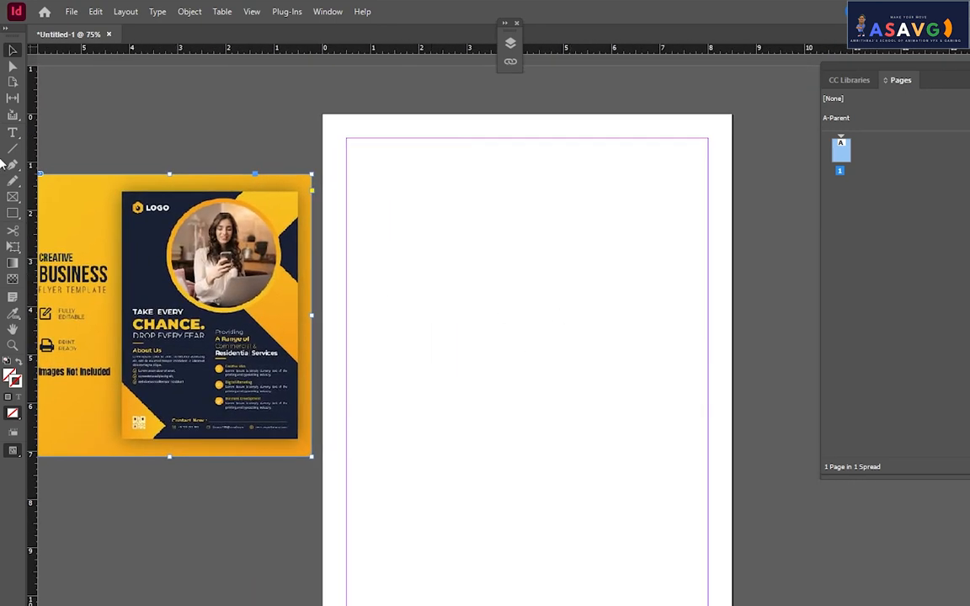
left_click_drag(13, 213, 52, 215)
left_click_drag(325, 117, 730, 605)
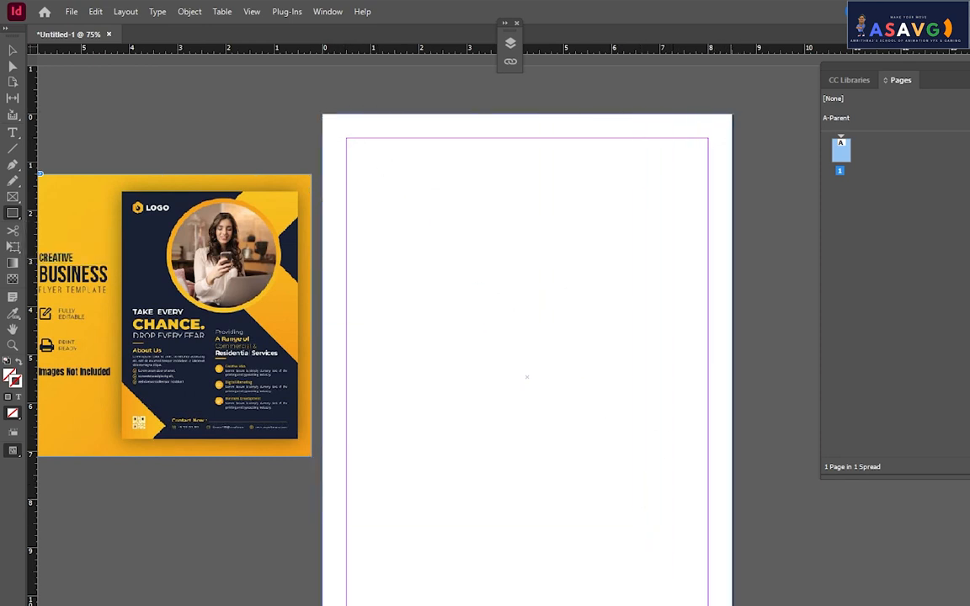
- Fill the page-sized rectangle with the dark navy sampled from the reference flyer's background, leaving it without a stroke
left_click(13, 319)
left_click_drag(13, 319, 87, 336)
left_click(163, 269)
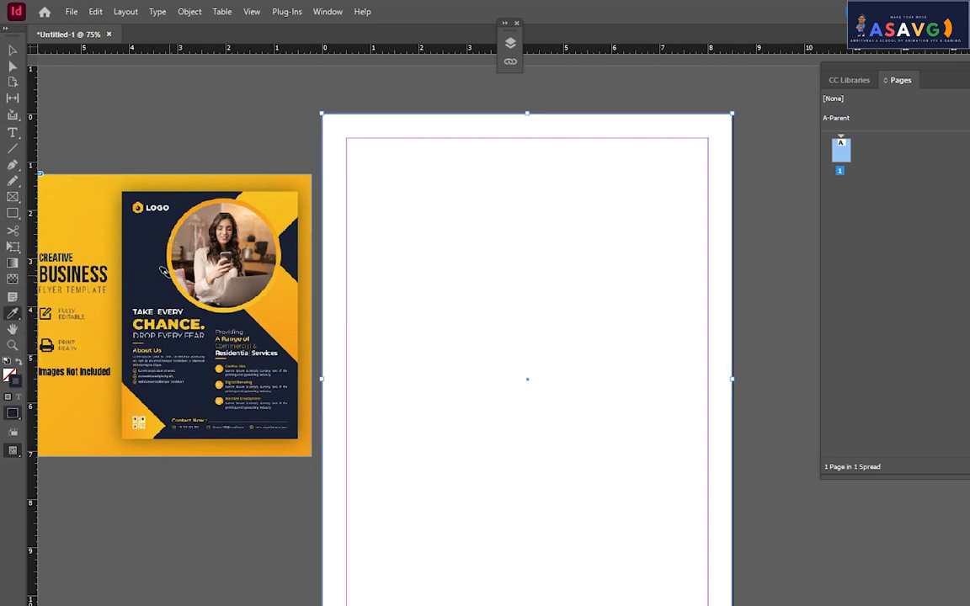
left_click(21, 363)
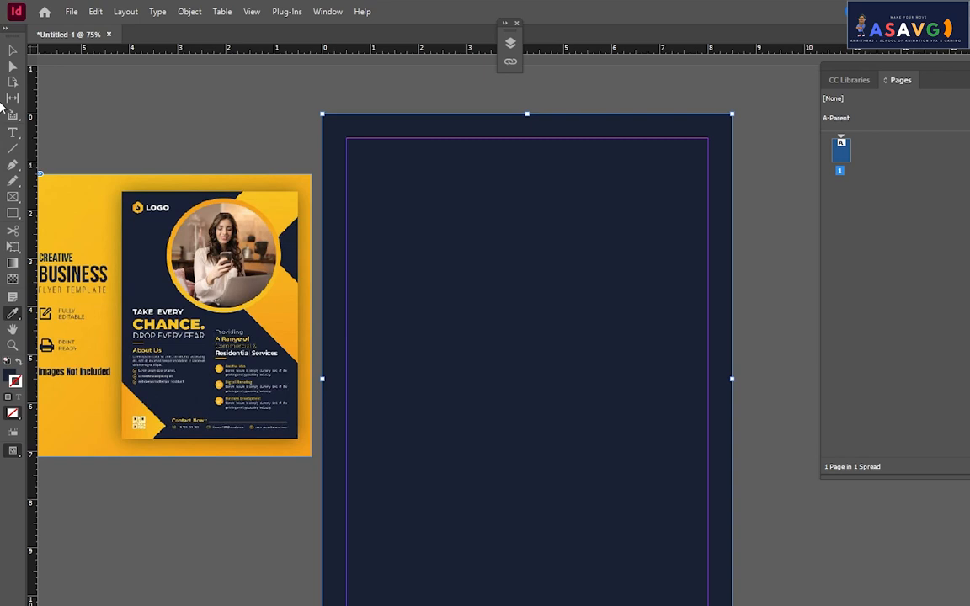
- Lock the navy background rectangle in place
left_click(12, 50)
left_click(162, 114)
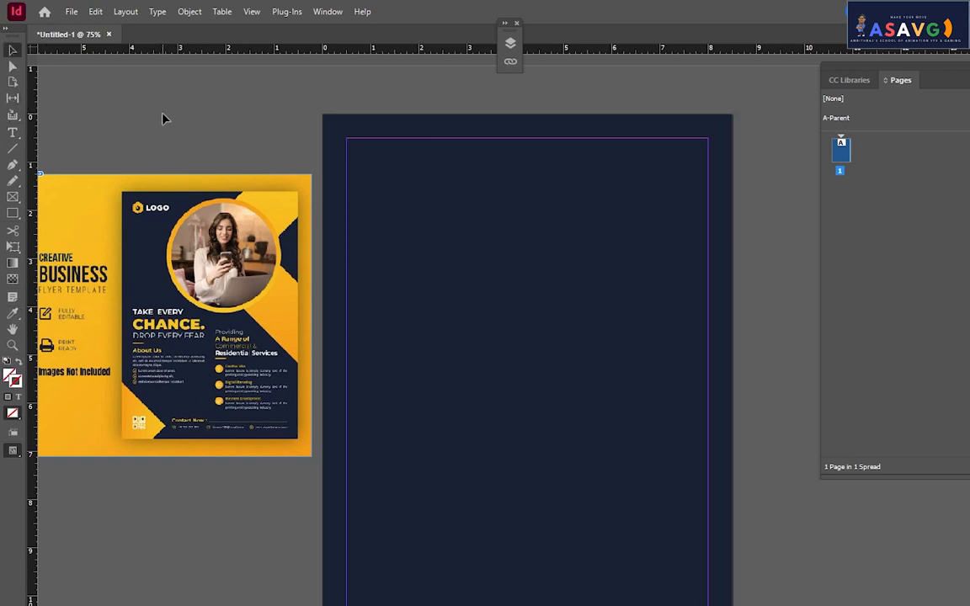
left_click(374, 192)
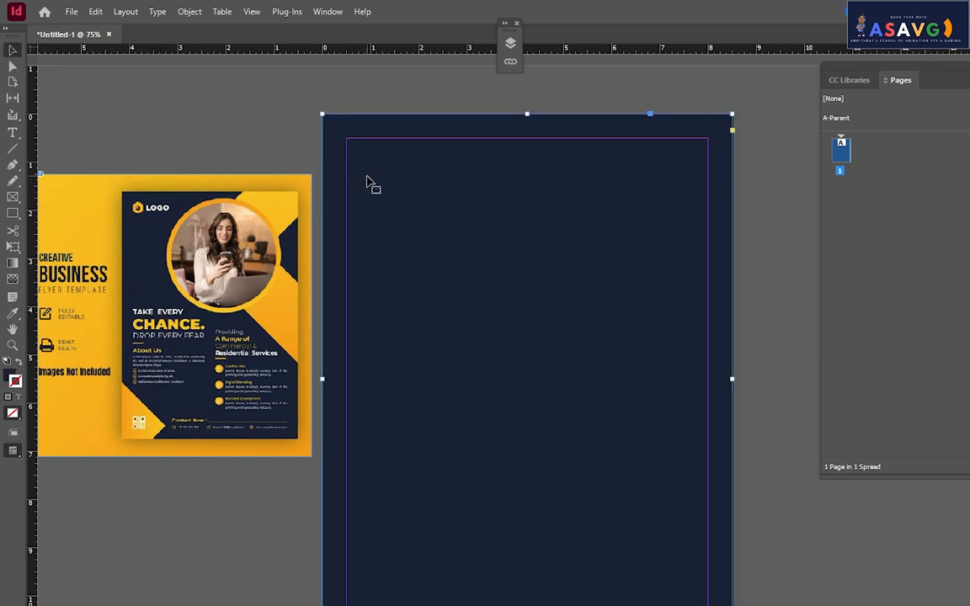
key("ctrl+l")
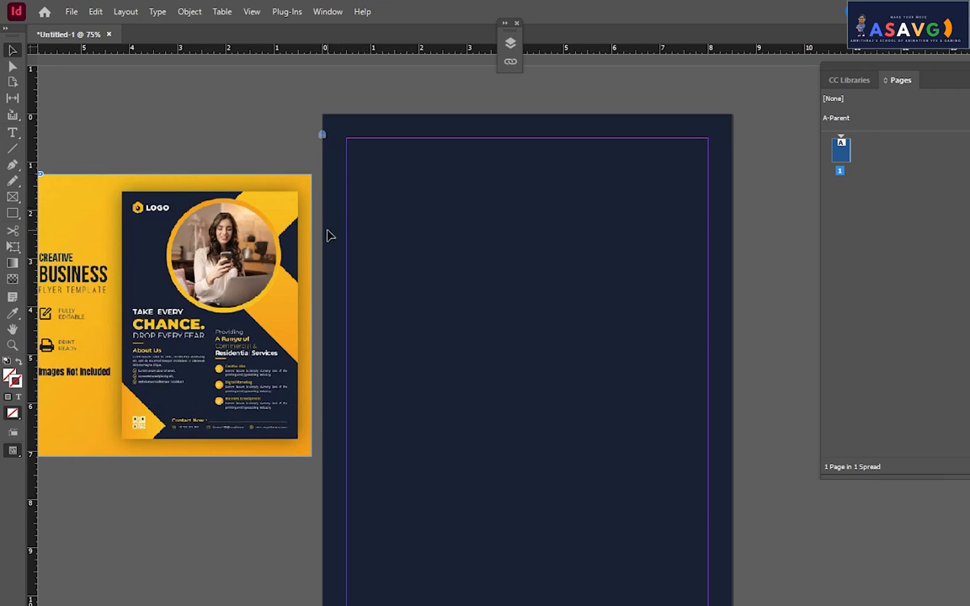
- Switch to File Explorer, open the building folder to check its images and return to InDesign
scroll(388, 245, "up", 1)
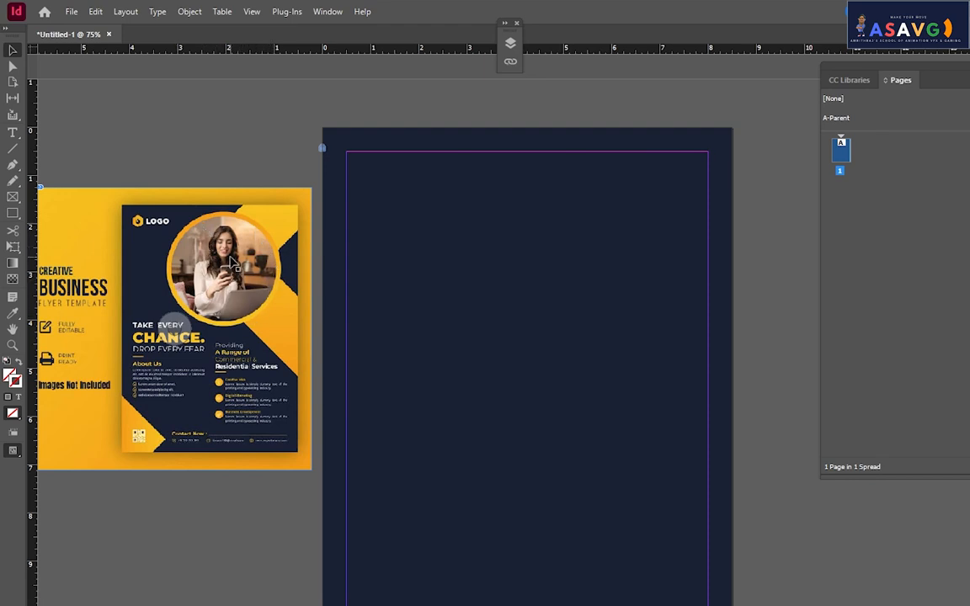
key("ctrl+minus")
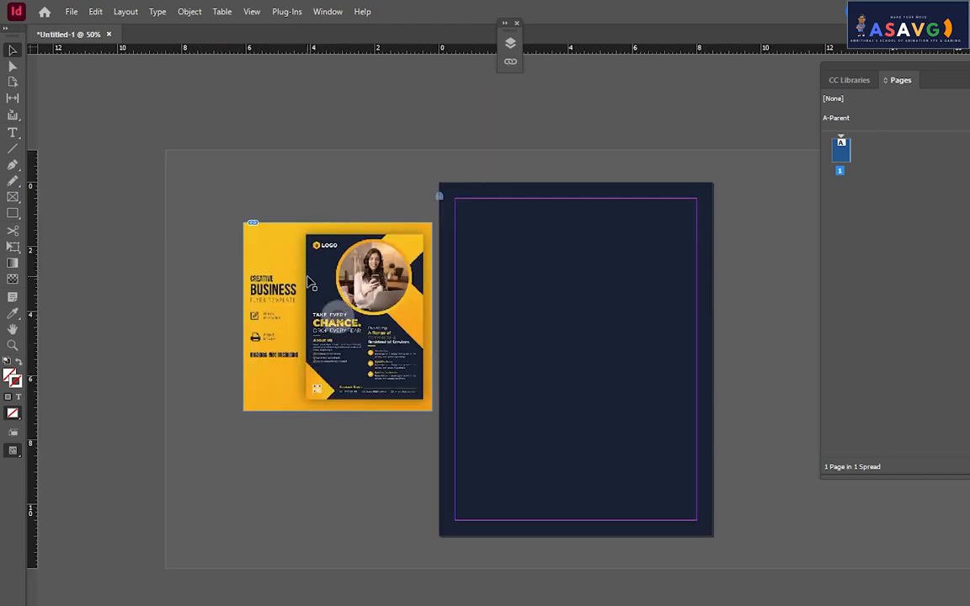
key("ctrl+1")
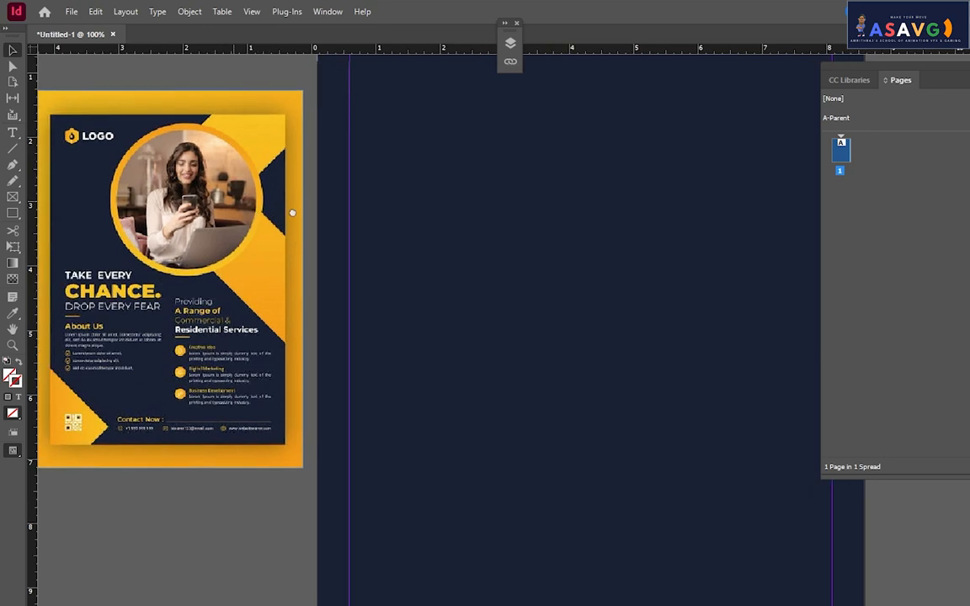
left_click_drag(292, 213, 382, 249)
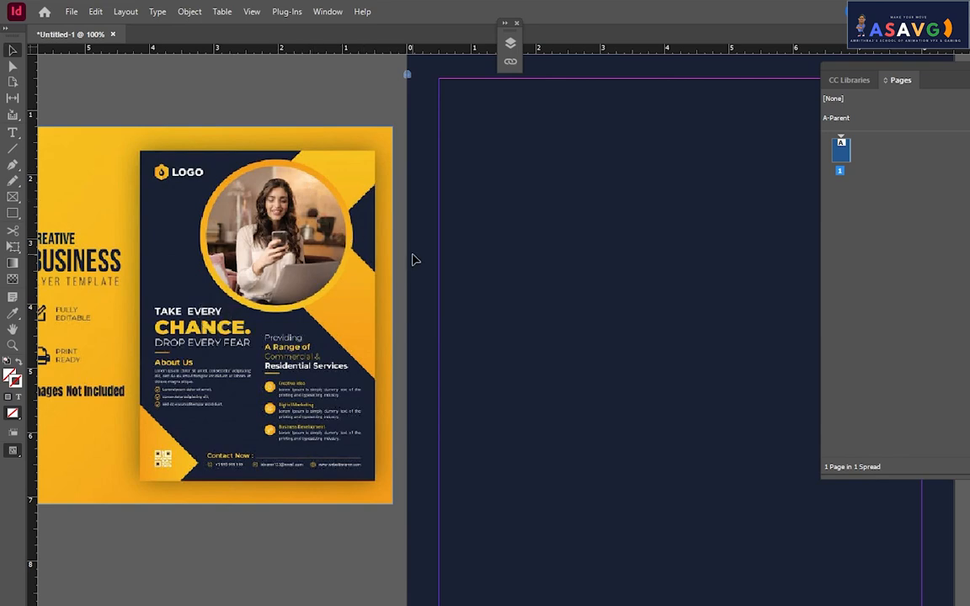
key("super")
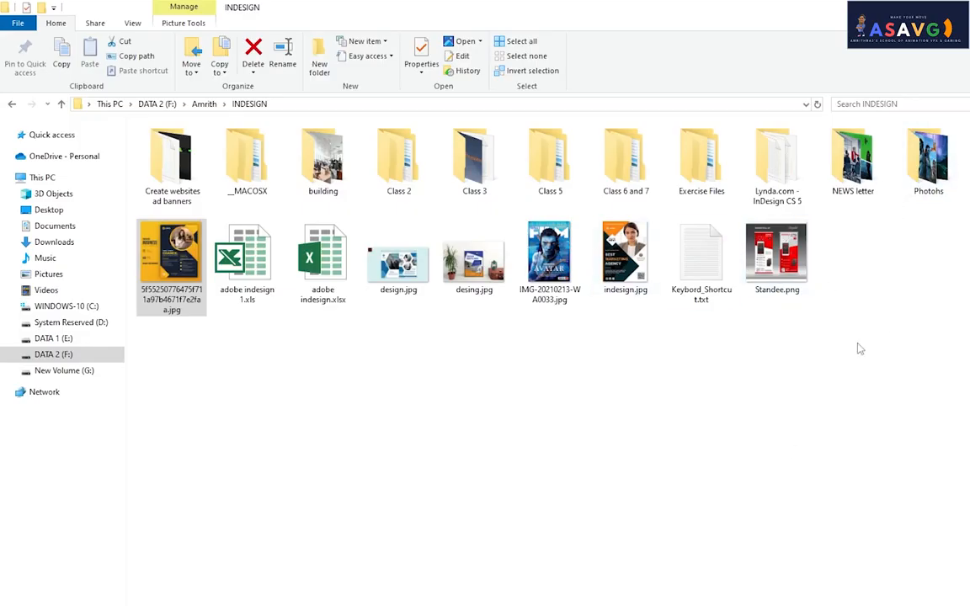
double_click(328, 181)
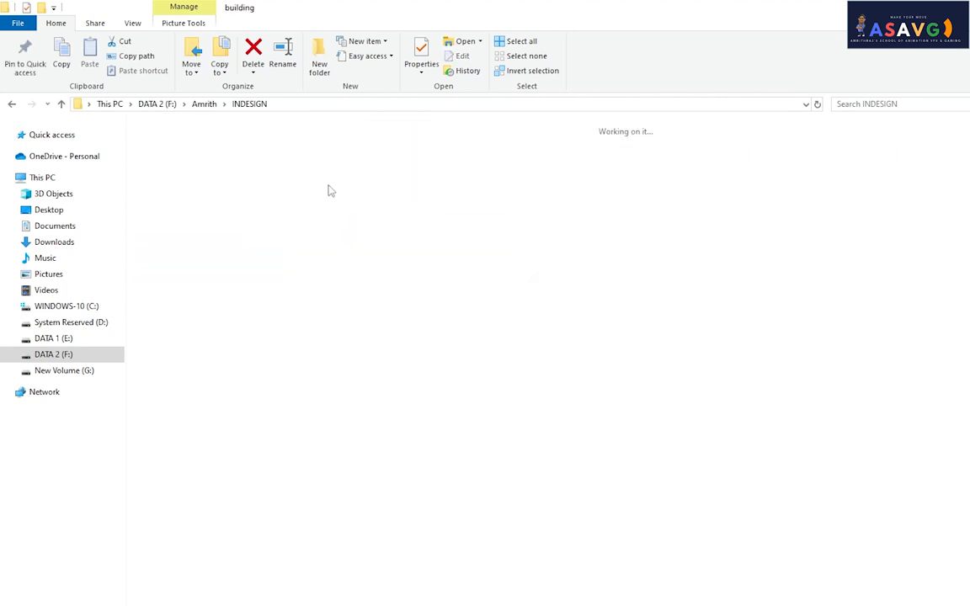
left_click(345, 105)
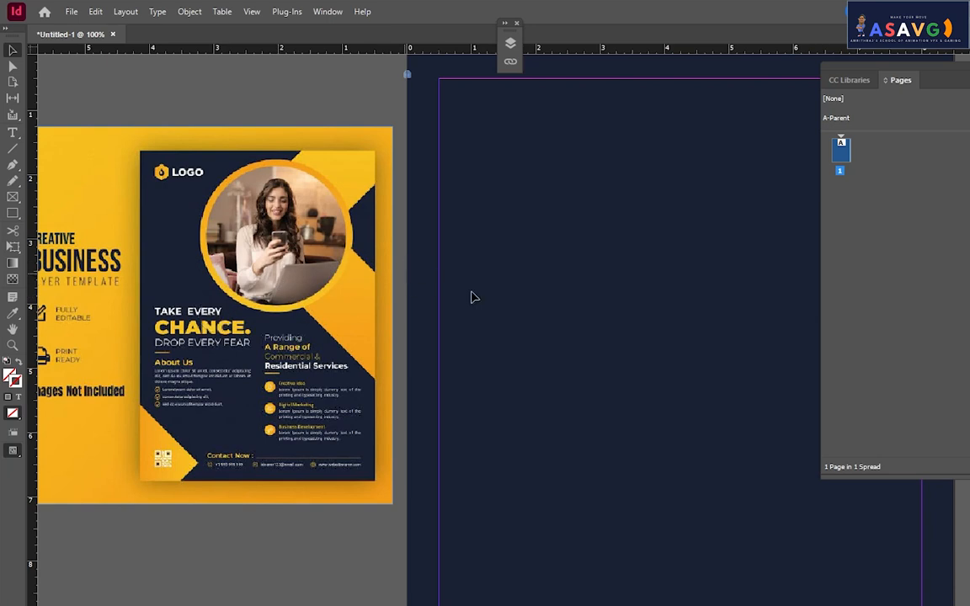
- Draw a circle about 3.18 in across in the page's upper right area and move it slightly left and up
left_click(13, 213)
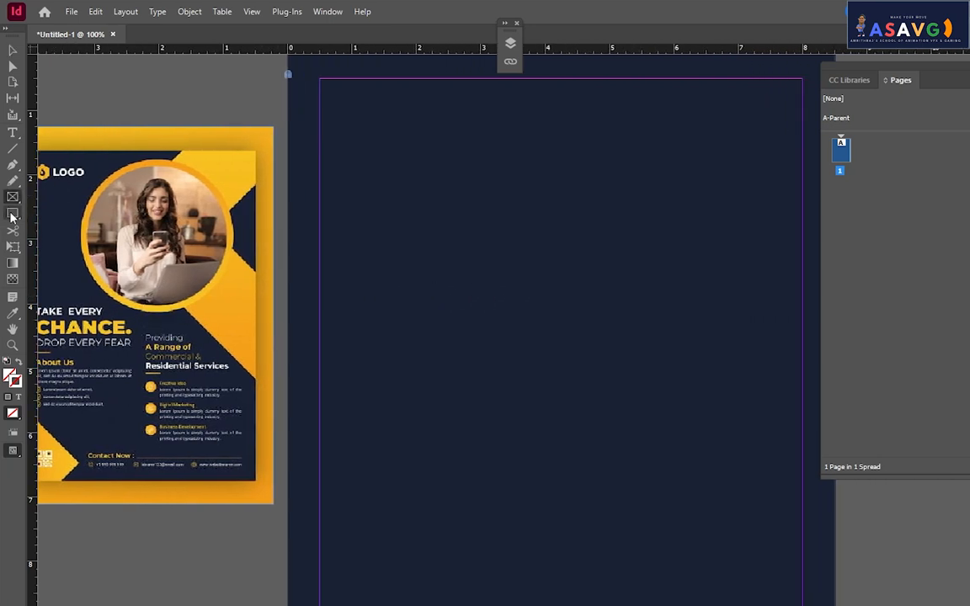
left_click(52, 244)
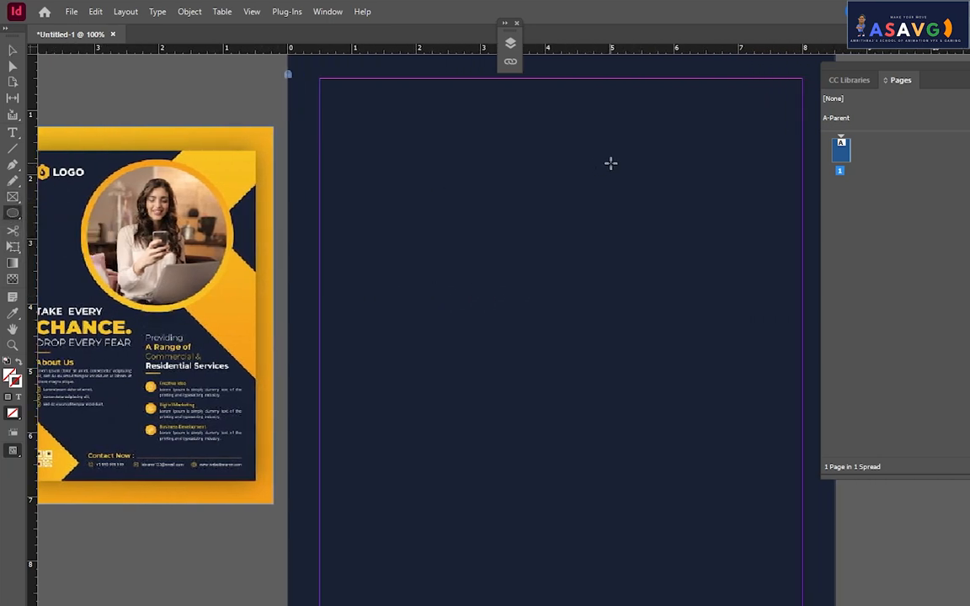
left_click_drag(611, 162, 816, 368)
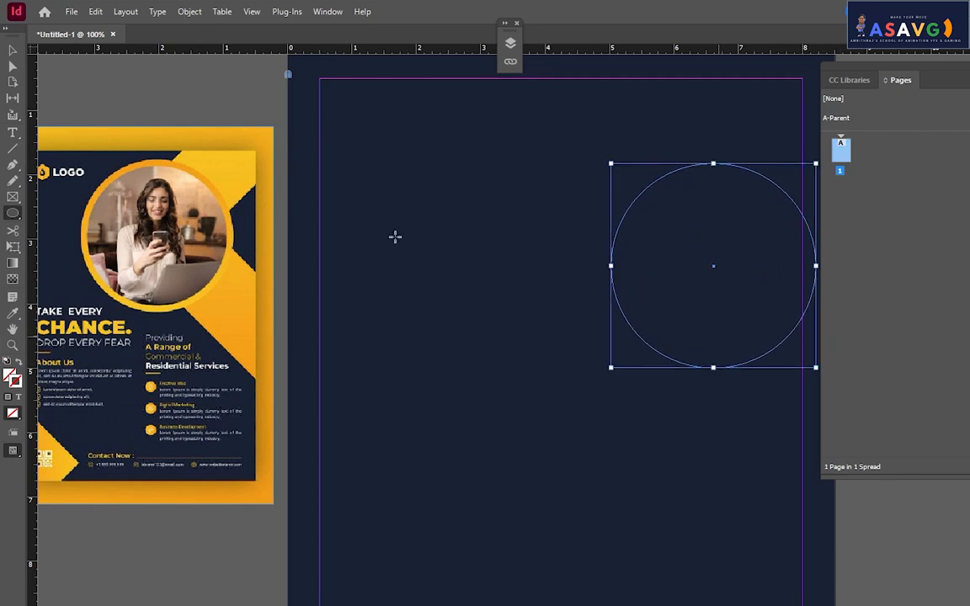
left_click(13, 50)
left_click_drag(645, 197, 589, 186)
- Change the workspace to Essentials Classic
left_click(331, 12)
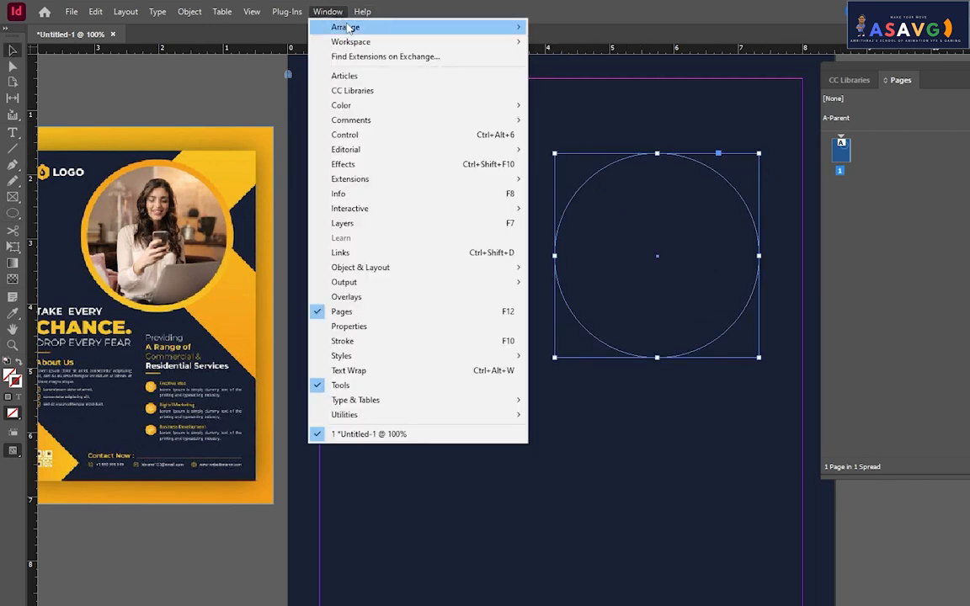
mouse_move(509, 28)
mouse_move(451, 42)
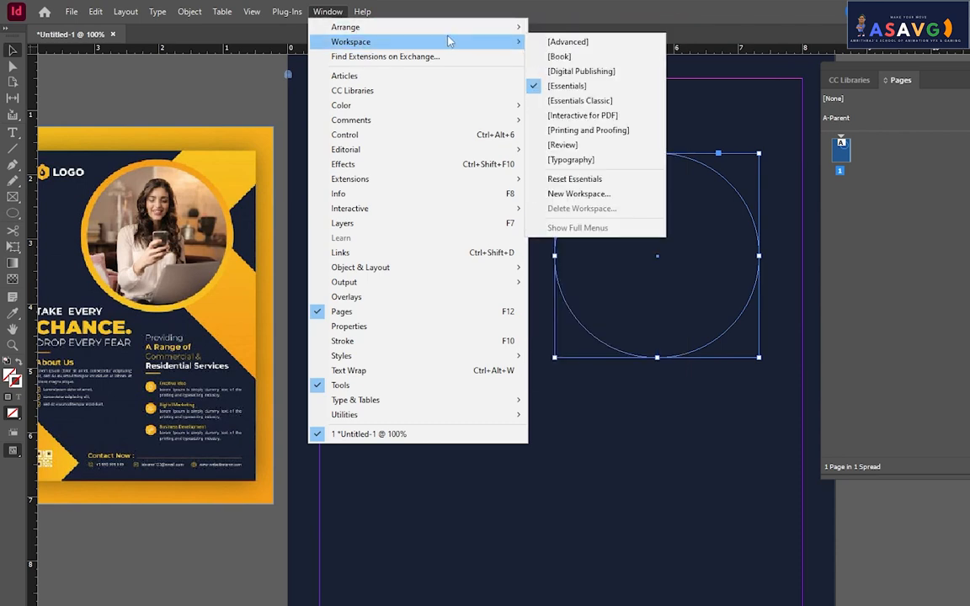
left_click(606, 101)
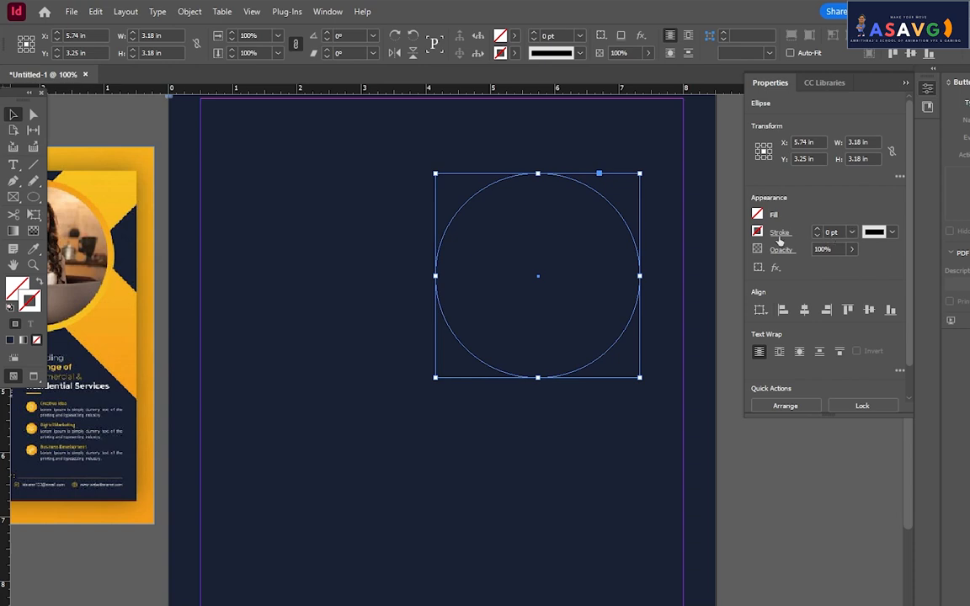
- Fill the circle with the RGB Yellow swatch
left_click(514, 36)
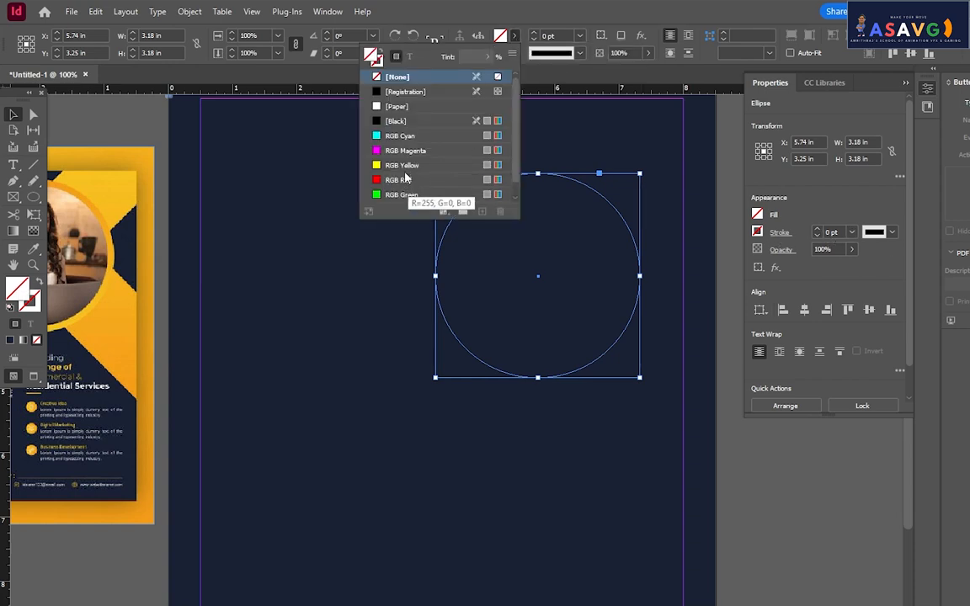
left_click(406, 167)
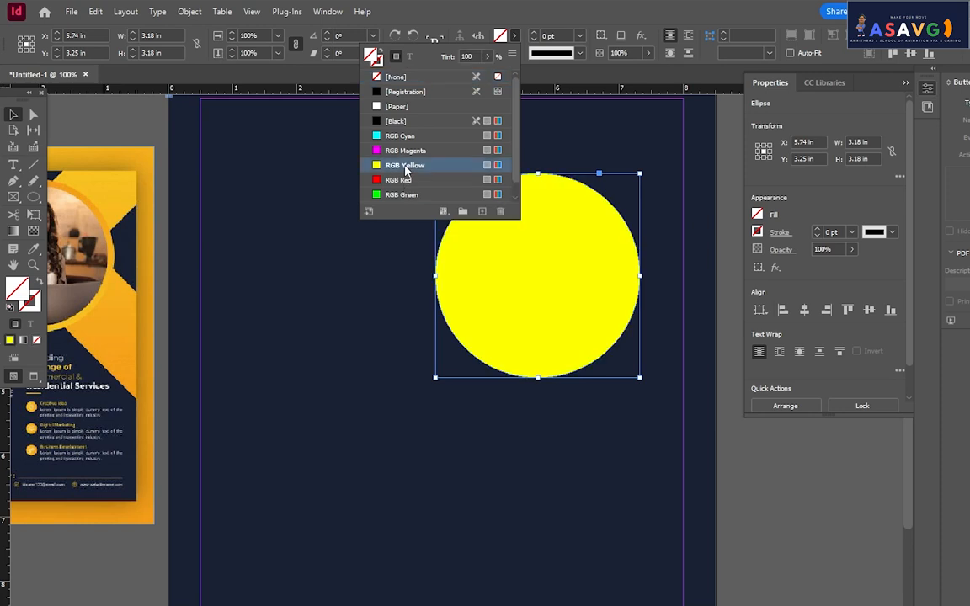
left_click(514, 35)
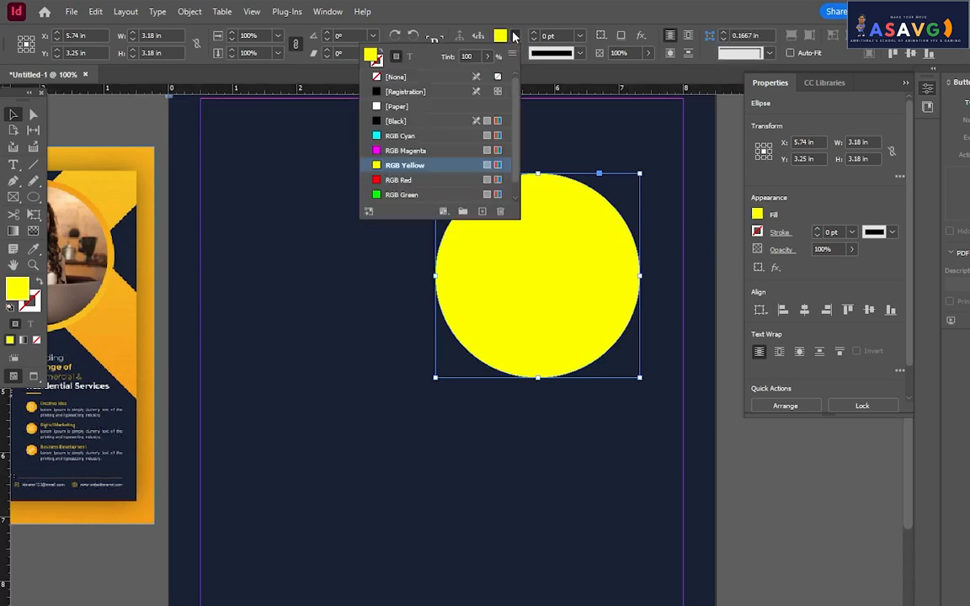
- Remove the circle's fill and give it a 10 pt RGB Yellow stroke
left_click(397, 79)
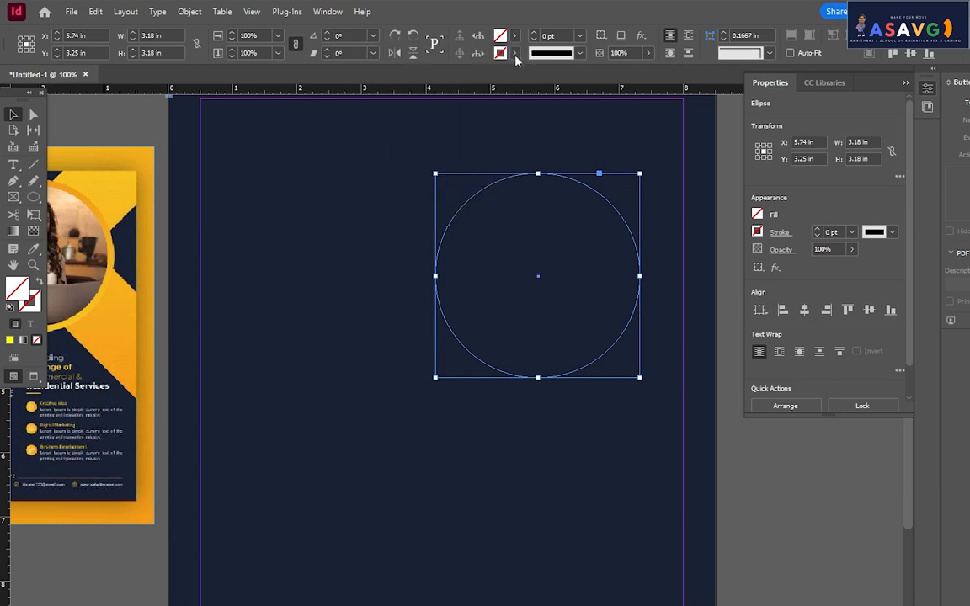
left_click(515, 53)
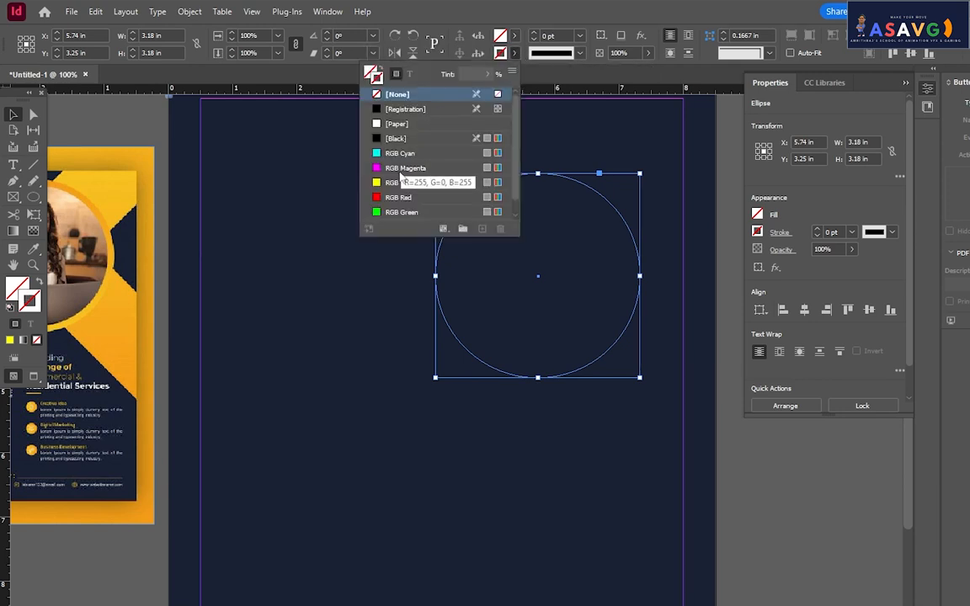
left_click(454, 184)
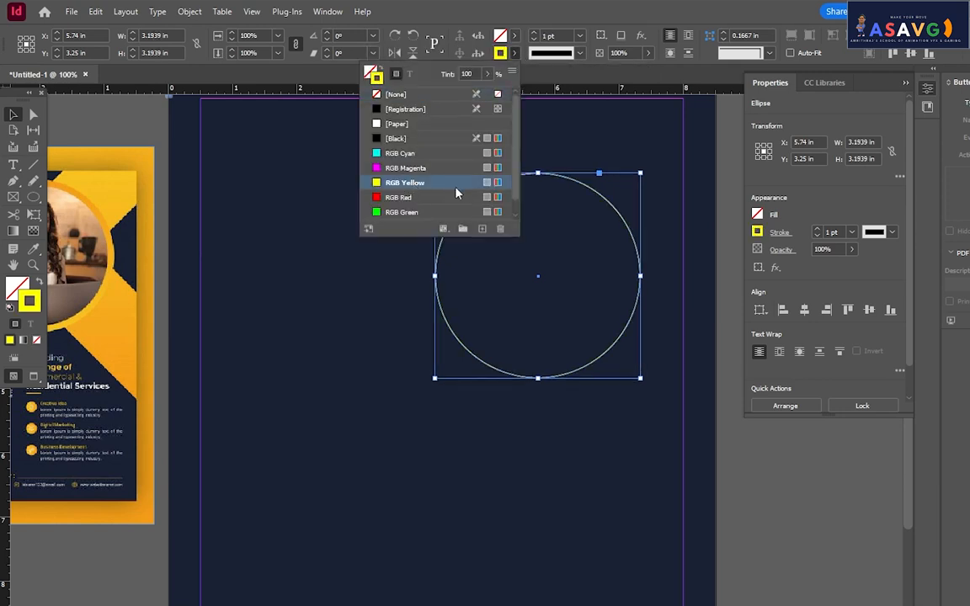
left_click(580, 36)
left_click(554, 177)
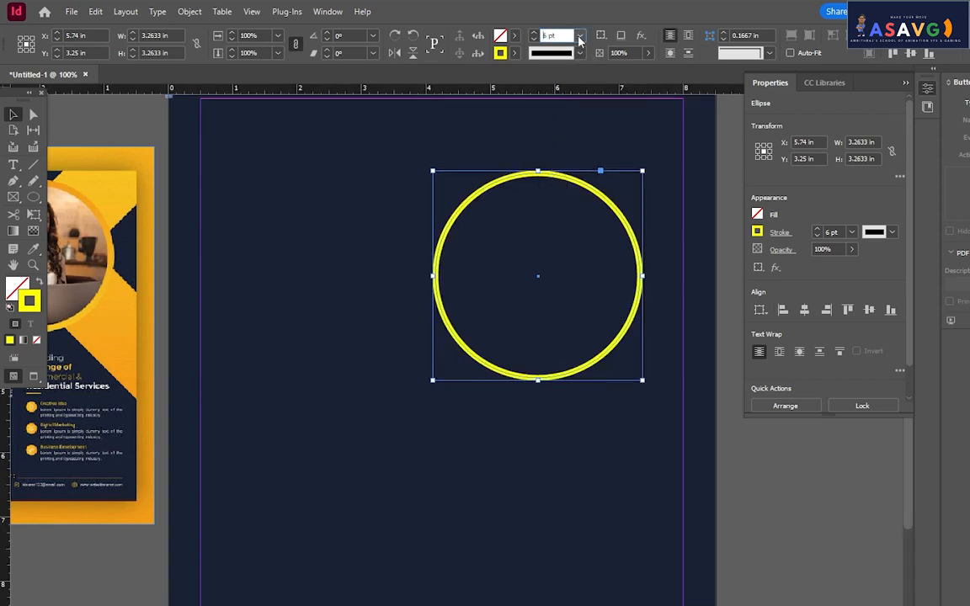
left_click(579, 35)
left_click(556, 246)
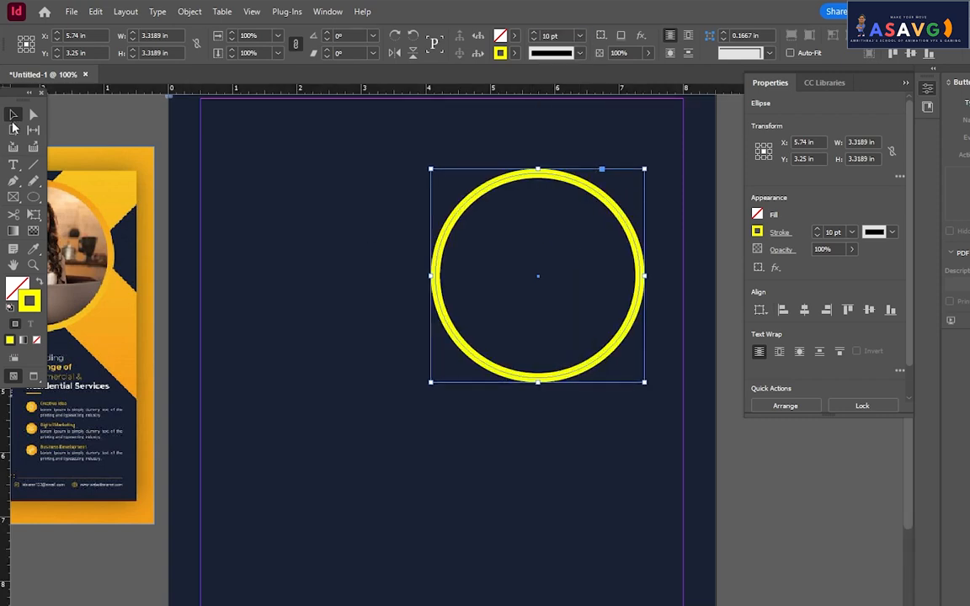
- Recolour the circle's stroke with the orange sampled from the photo ring in the reference flyer and check the page in Preview mode
left_click(34, 248)
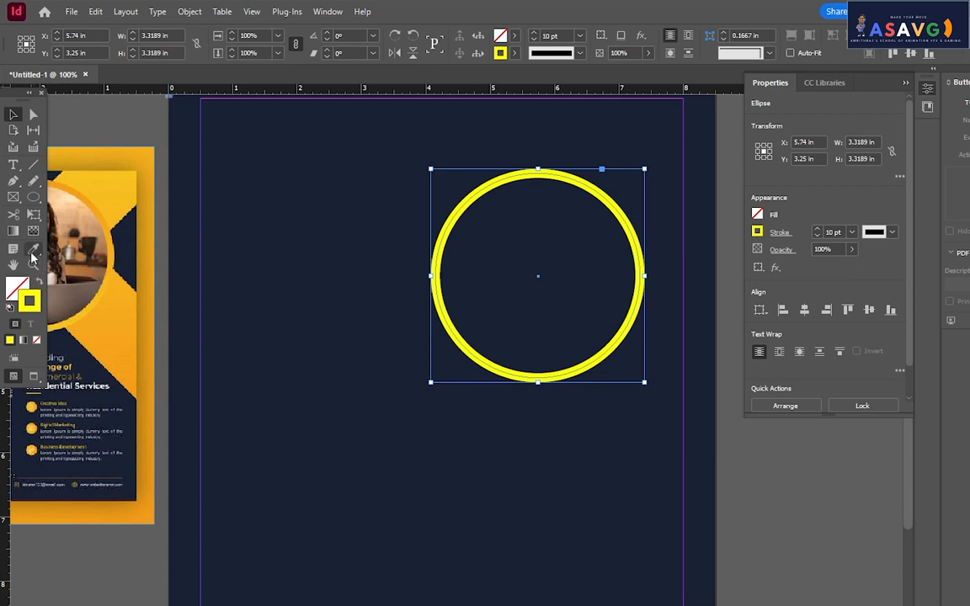
left_click(96, 208)
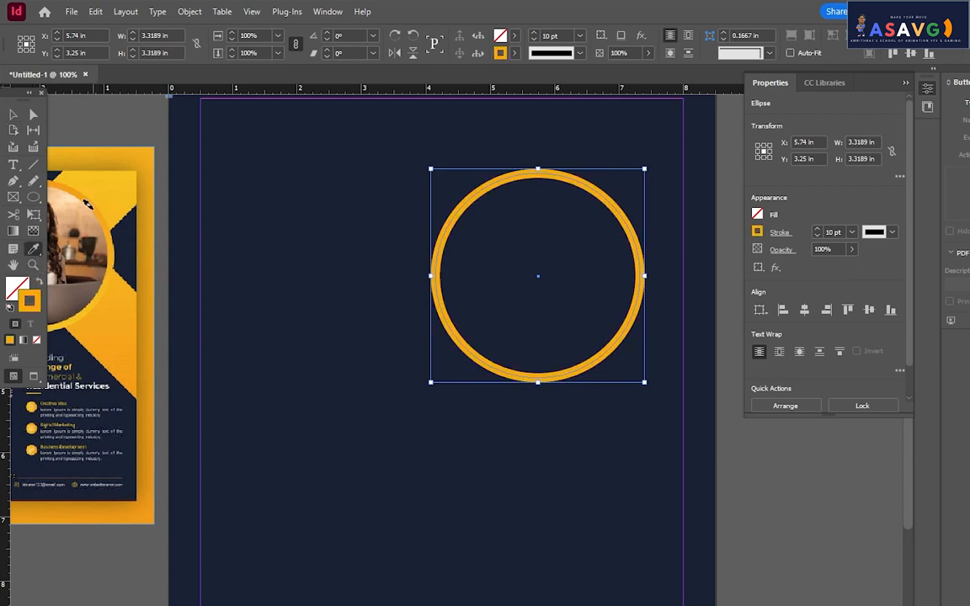
left_click(12, 115)
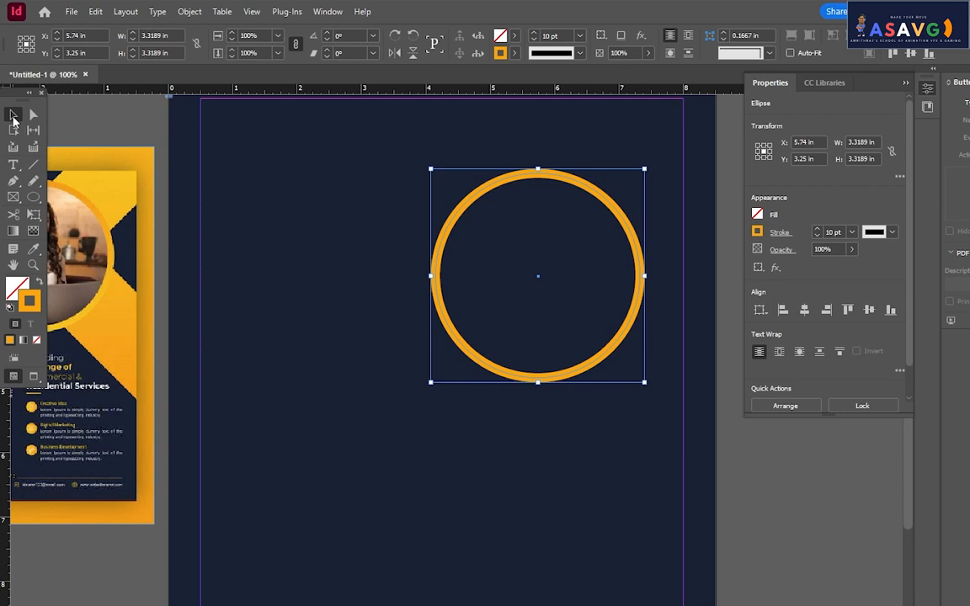
left_click(186, 134)
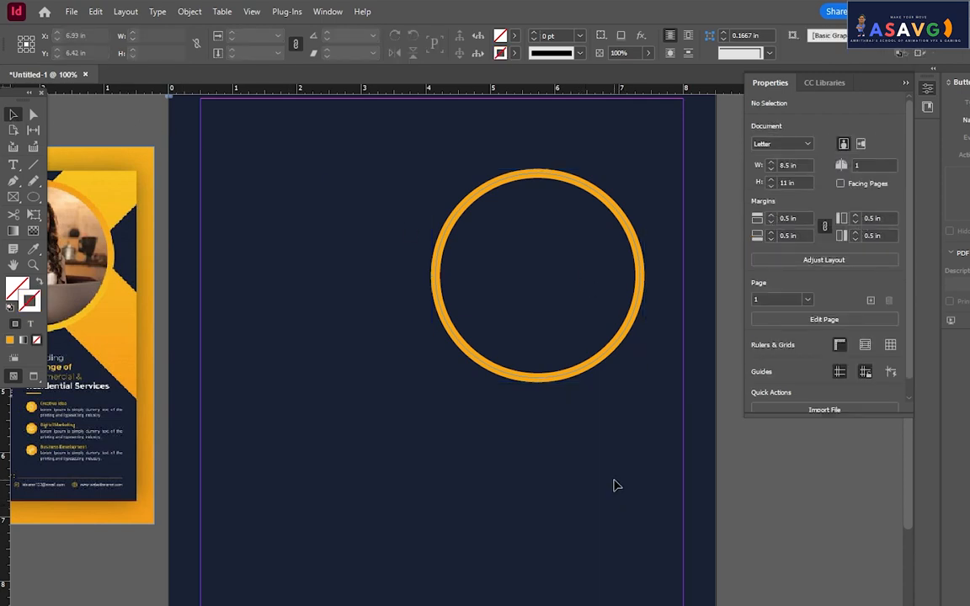
key("w")
key("w")
key("w")
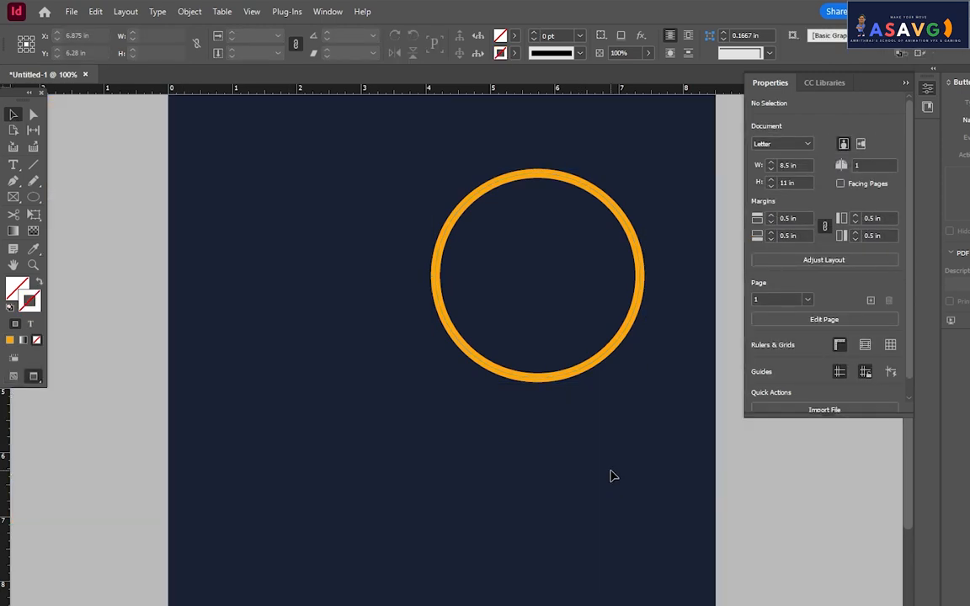
key("w")
- Move the orange circle slightly left and up to about X 5.41 in, Y 3.20 in
left_click_drag(317, 326, 431, 331)
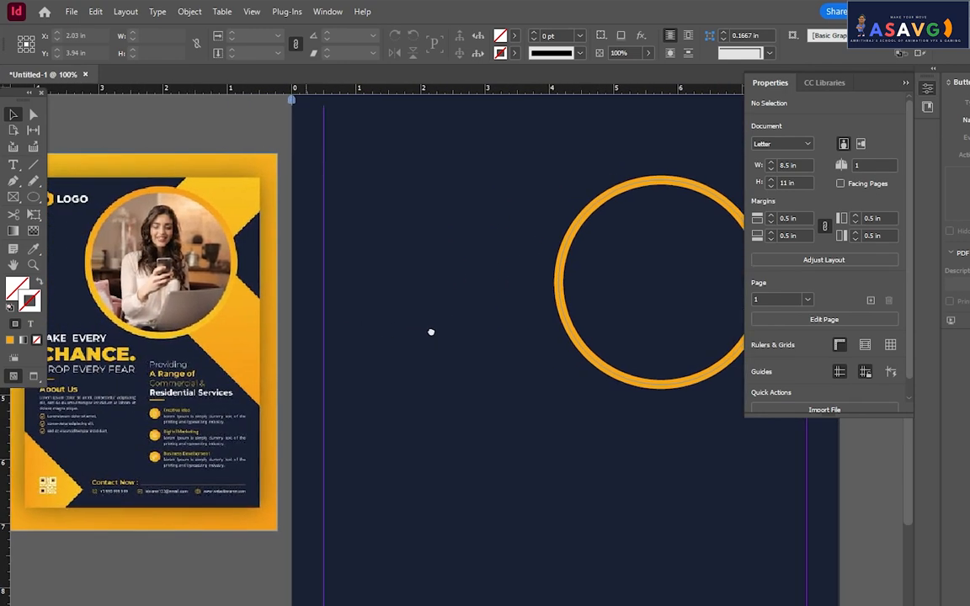
left_click(560, 348)
left_click_drag(559, 349, 563, 348)
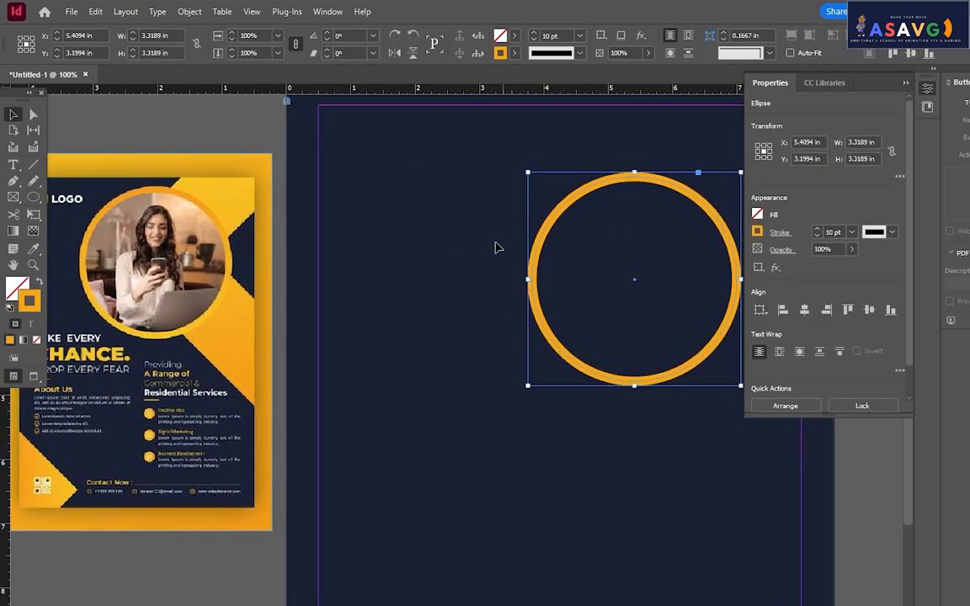
- Place the photo of the curly-haired woman working at a laptop into the circle
left_click(71, 11)
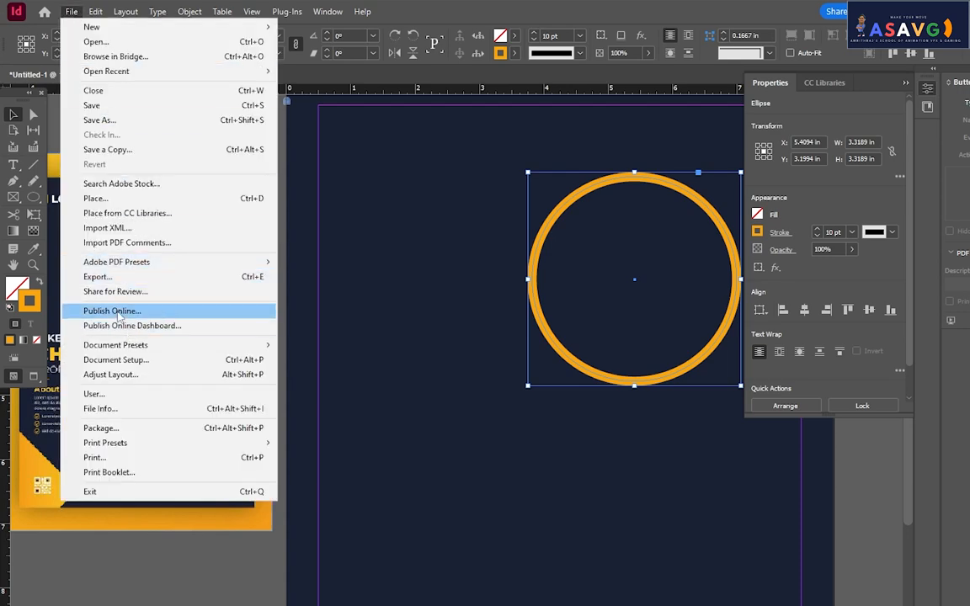
left_click(96, 198)
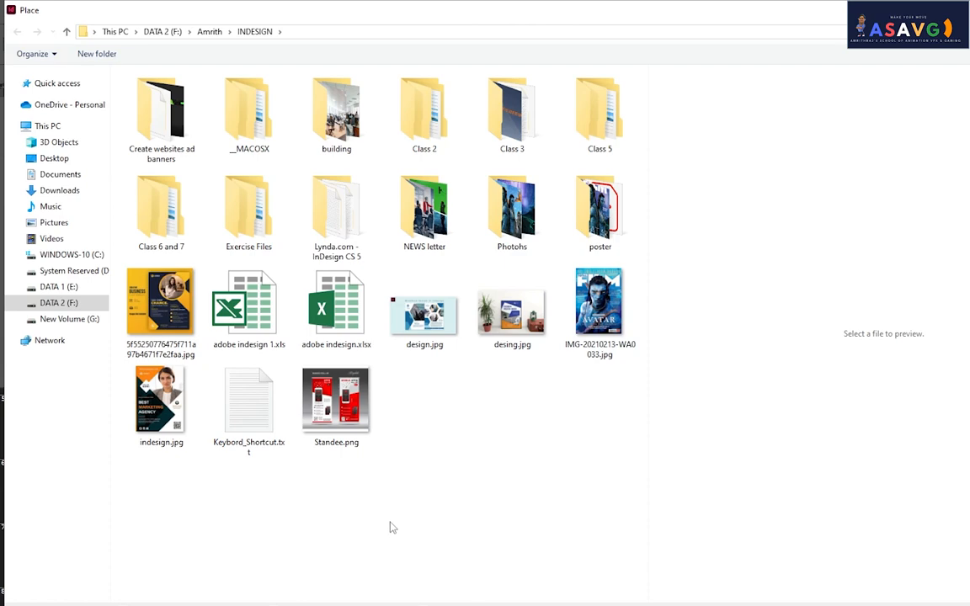
double_click(297, 117)
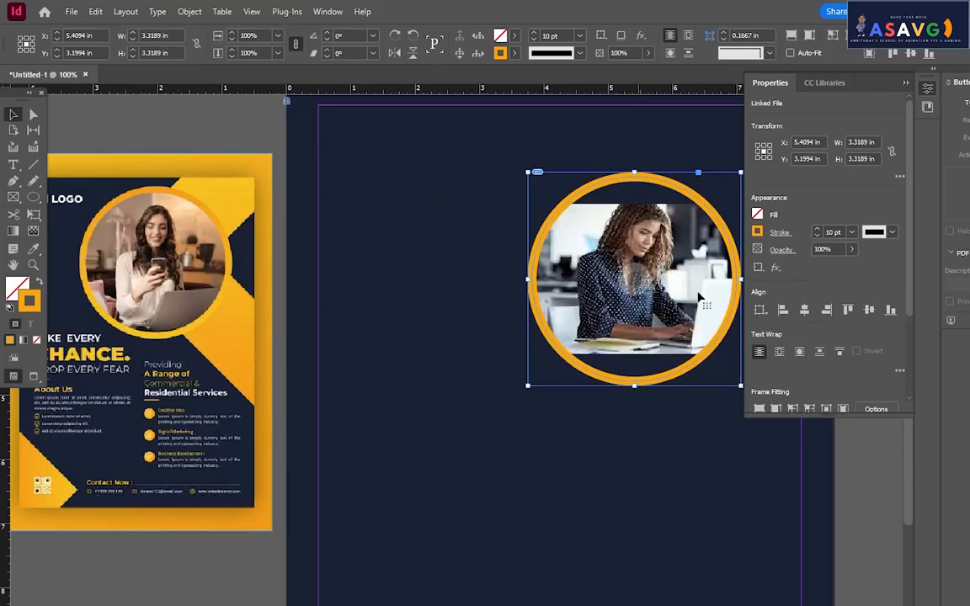
- Enable Auto-Fit for the circular frame and make the photo fill it proportionally
left_click_drag(835, 85, 876, 89)
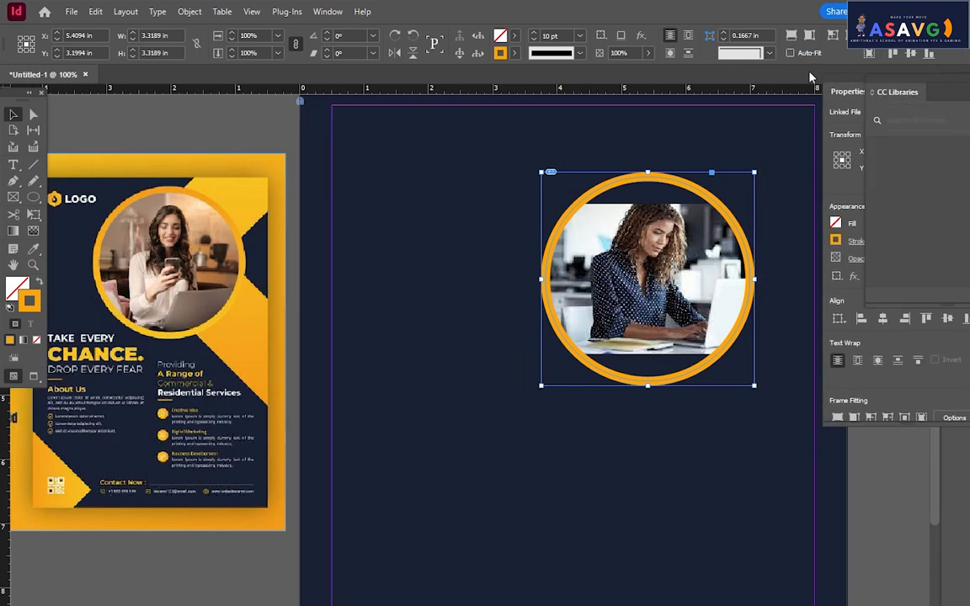
left_click(792, 54)
left_click(792, 36)
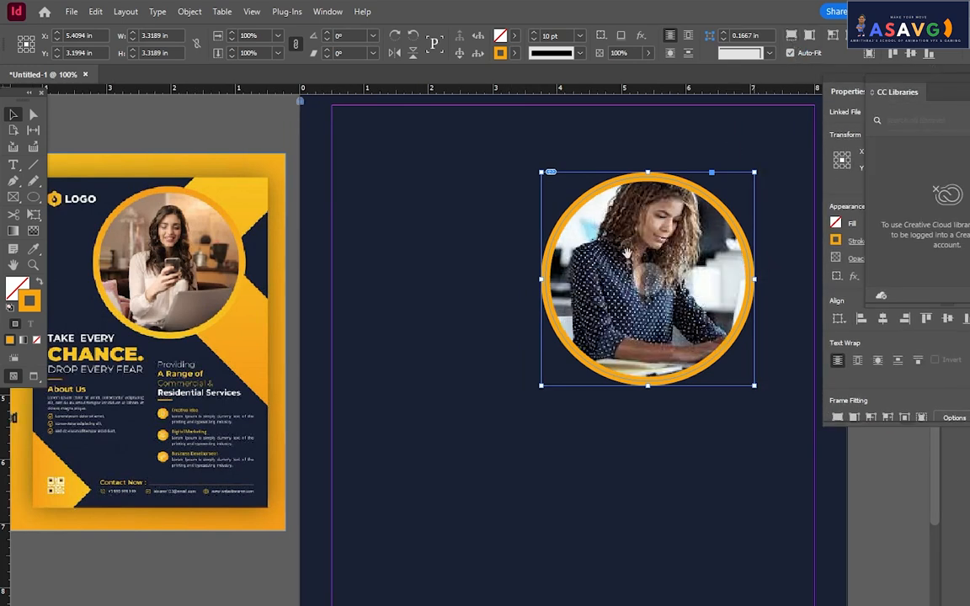
left_click(589, 391)
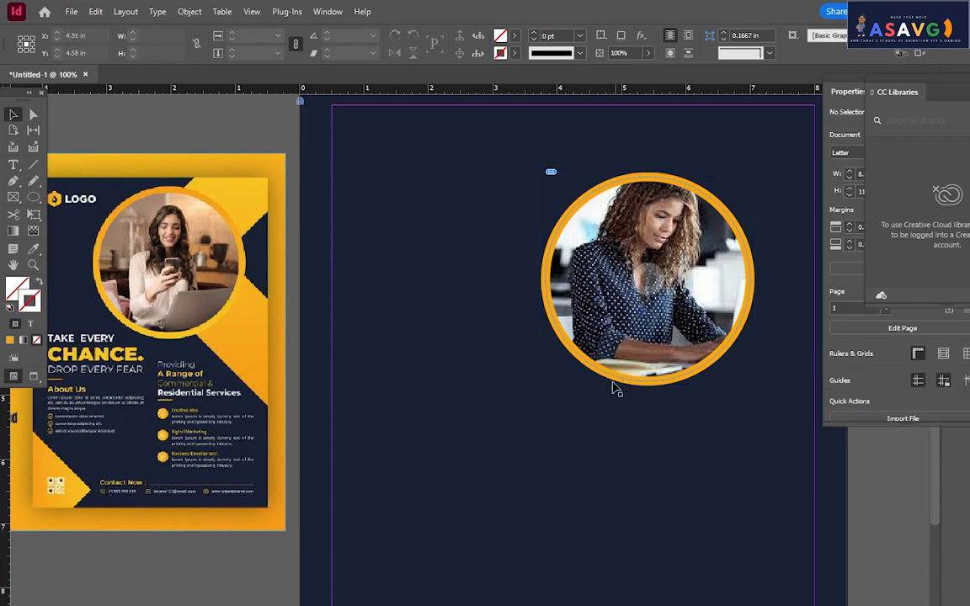
- Move the framed photo toward the page's upper right margin corner, to about X 6.21 in, Y 2.38 in
left_click_drag(638, 389, 656, 354)
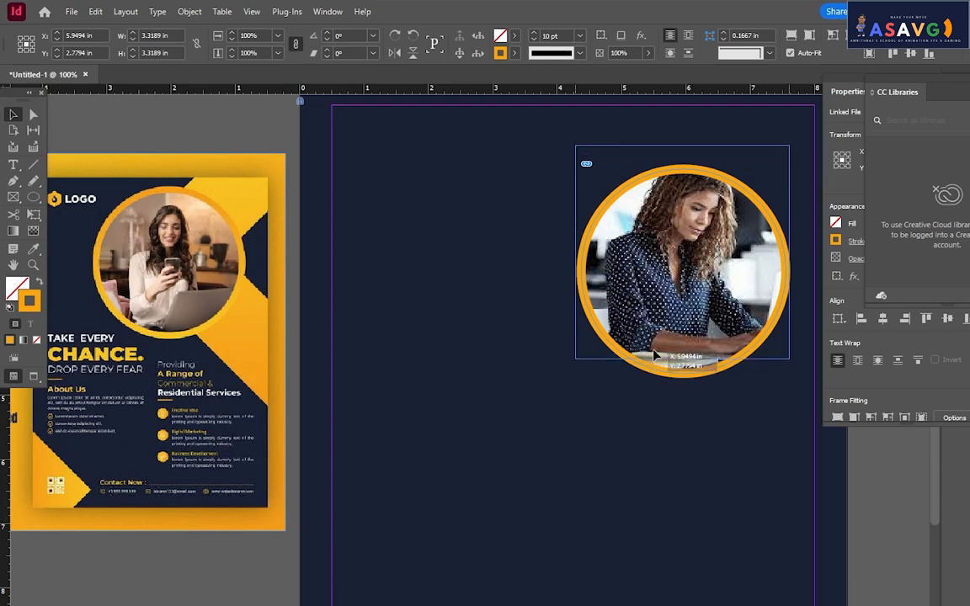
scroll(649, 401, "down", 2)
scroll(594, 434, "up", 3)
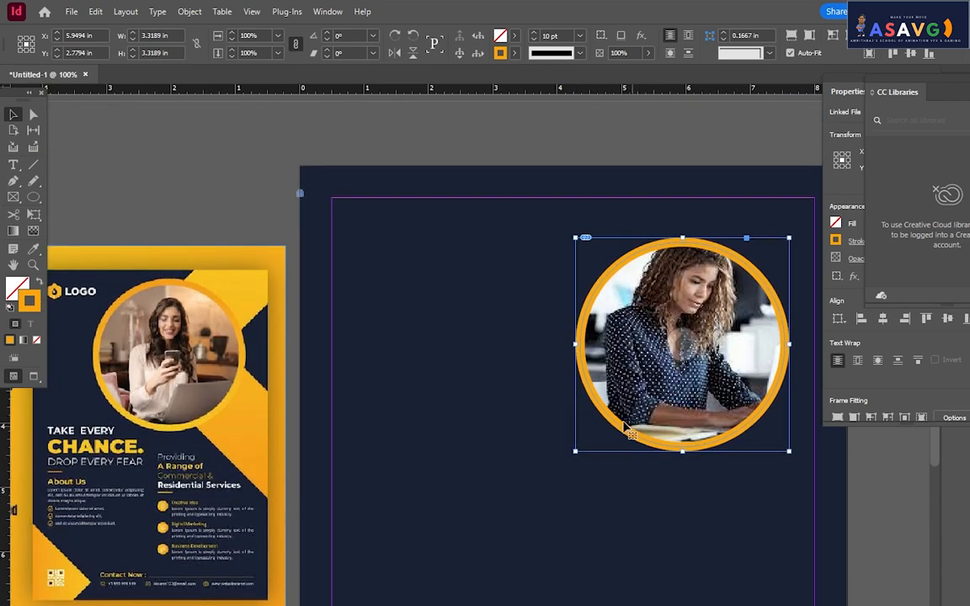
left_click_drag(626, 435, 647, 411)
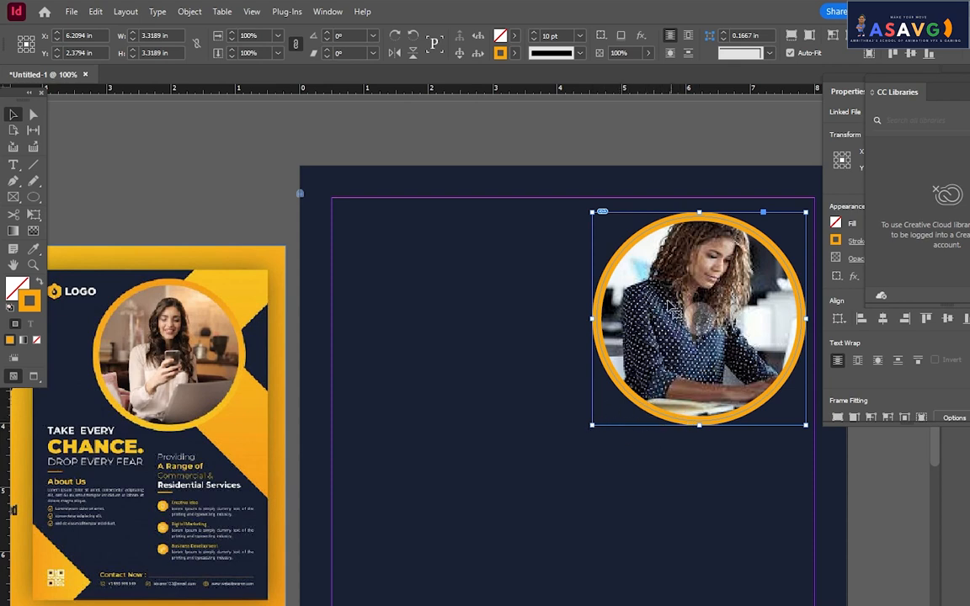
- Apply Content-Aware Fit to the photo in the circular frame
right_click(608, 275)
mouse_move(696, 547)
mouse_move(706, 501)
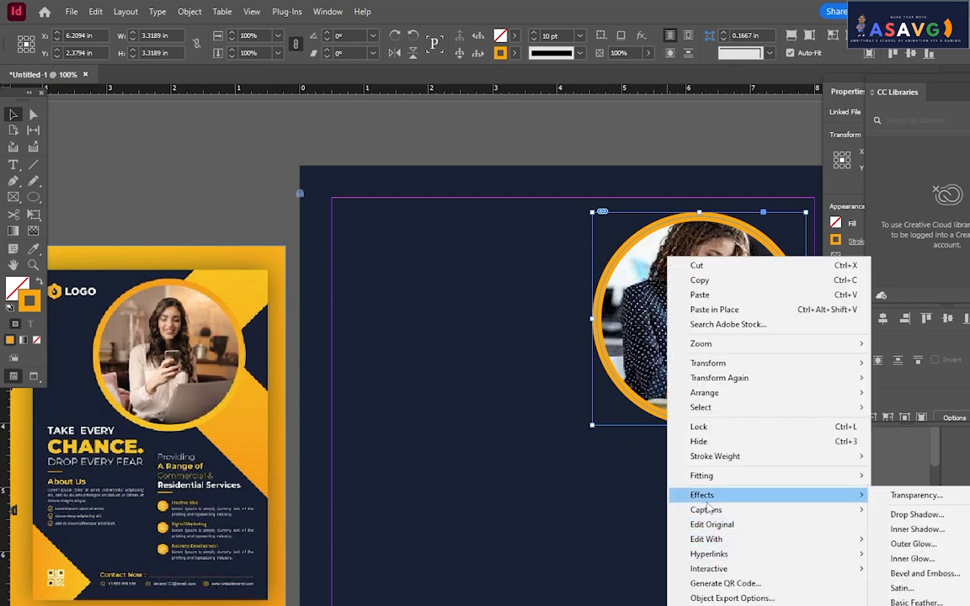
mouse_move(708, 476)
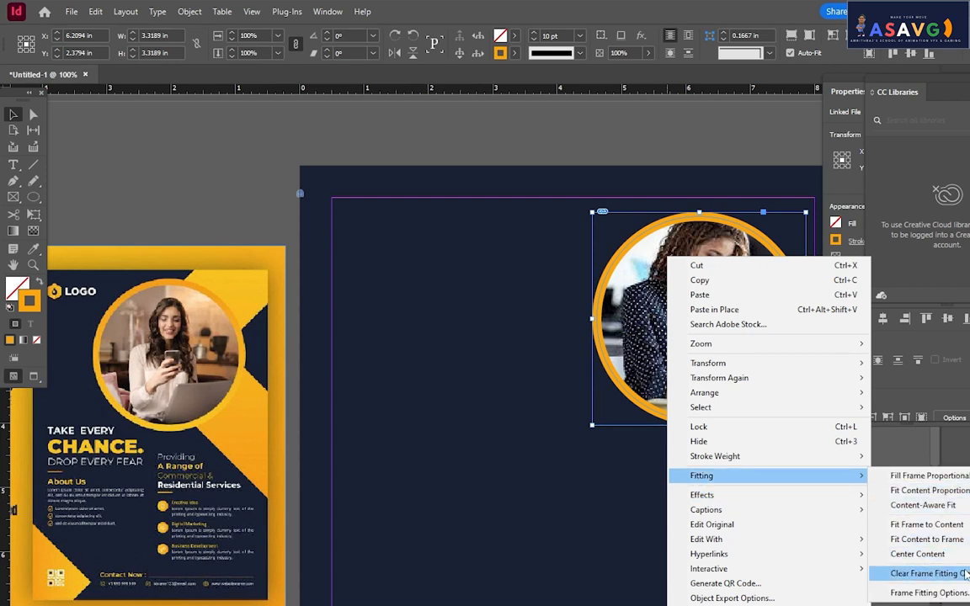
left_click(924, 505)
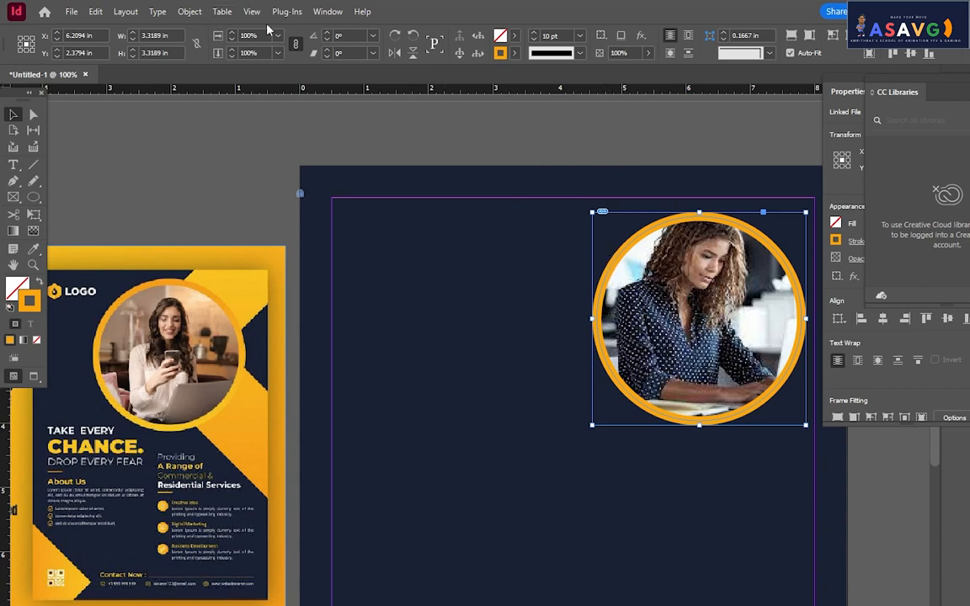
- Set the document's display performance to High Quality Display
left_click(329, 12)
mouse_move(244, 12)
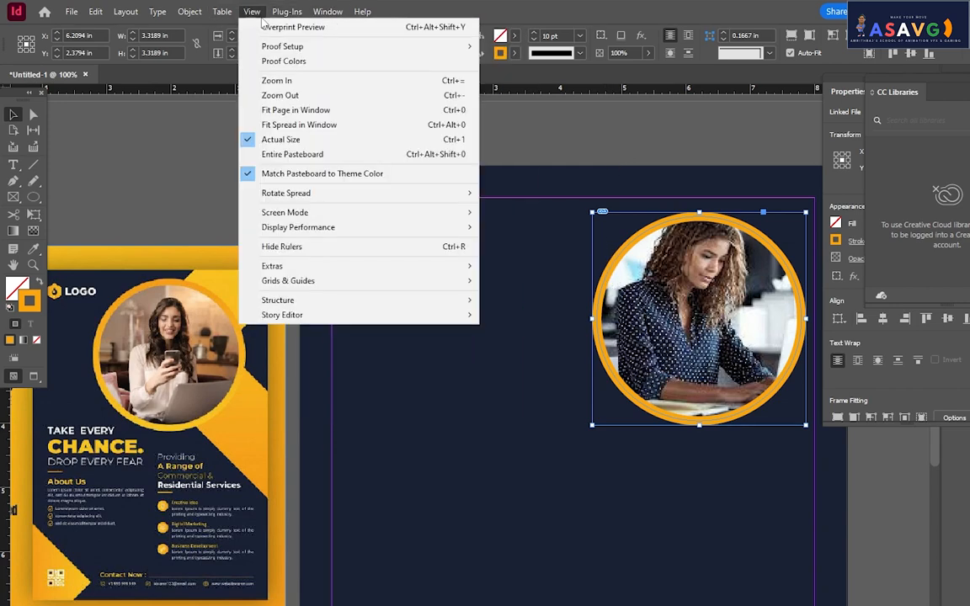
mouse_move(325, 228)
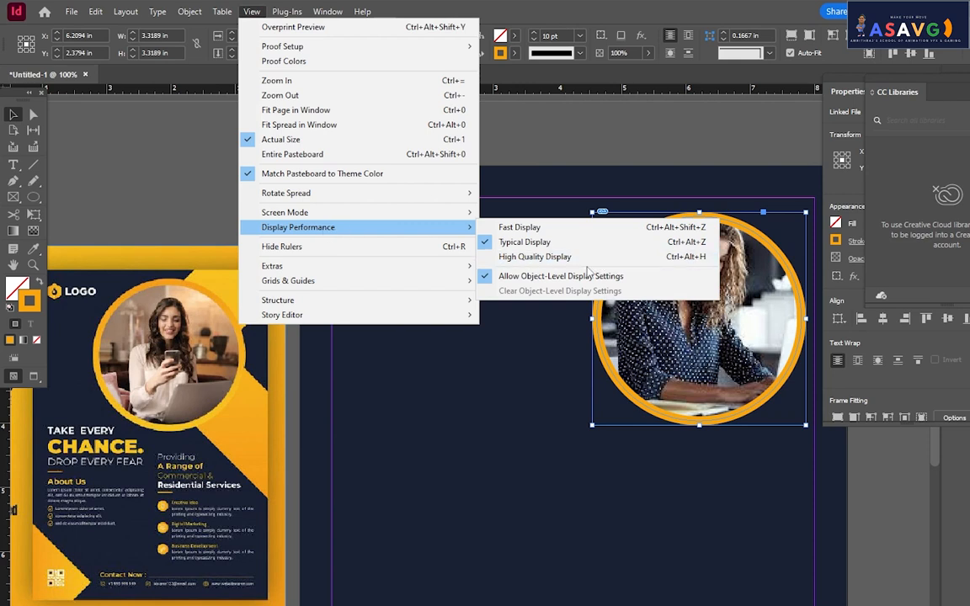
left_click(550, 257)
scroll(592, 151, "up", 1)
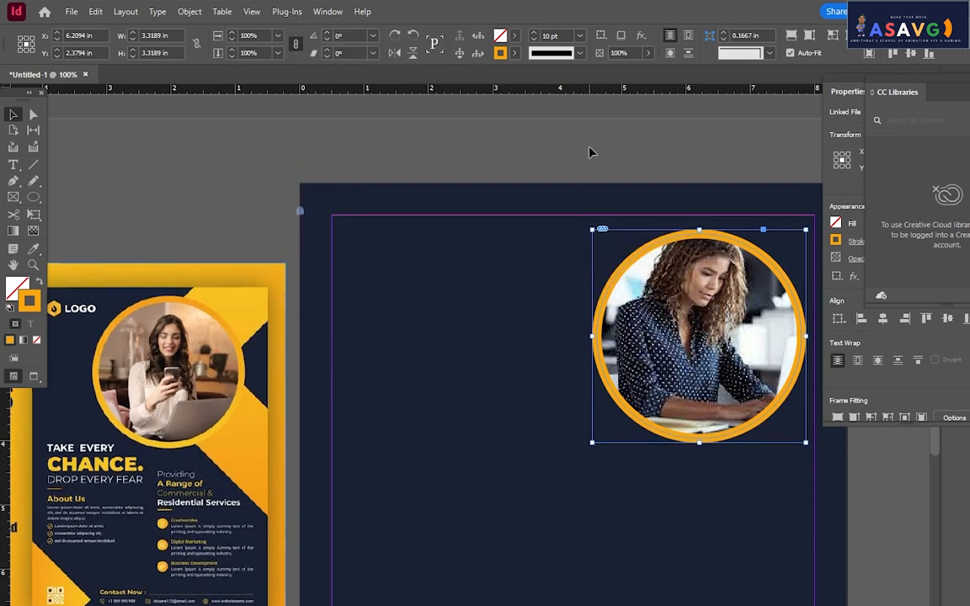
left_click(561, 150)
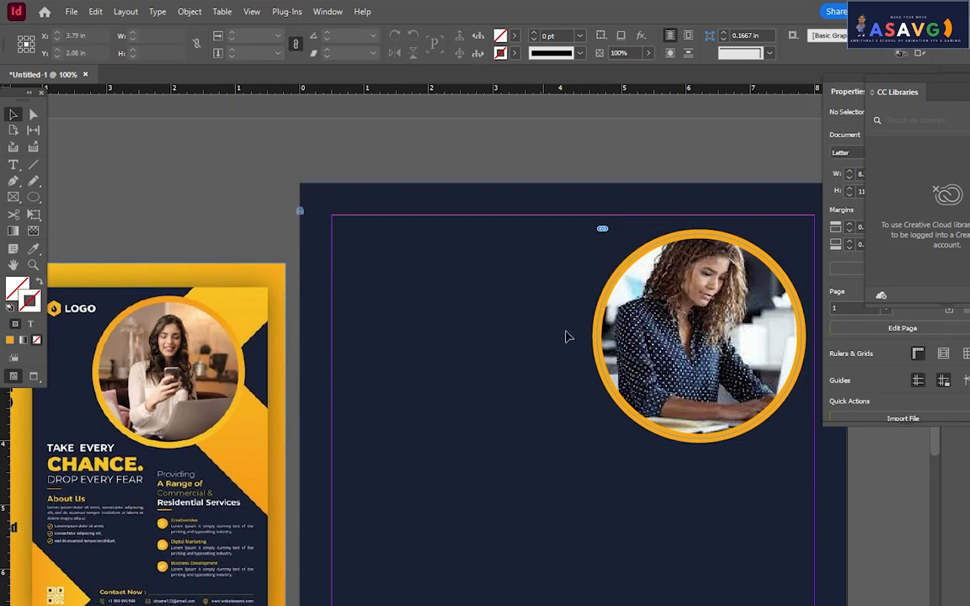
- Shift the photo slightly right within its circular frame
left_click(706, 327)
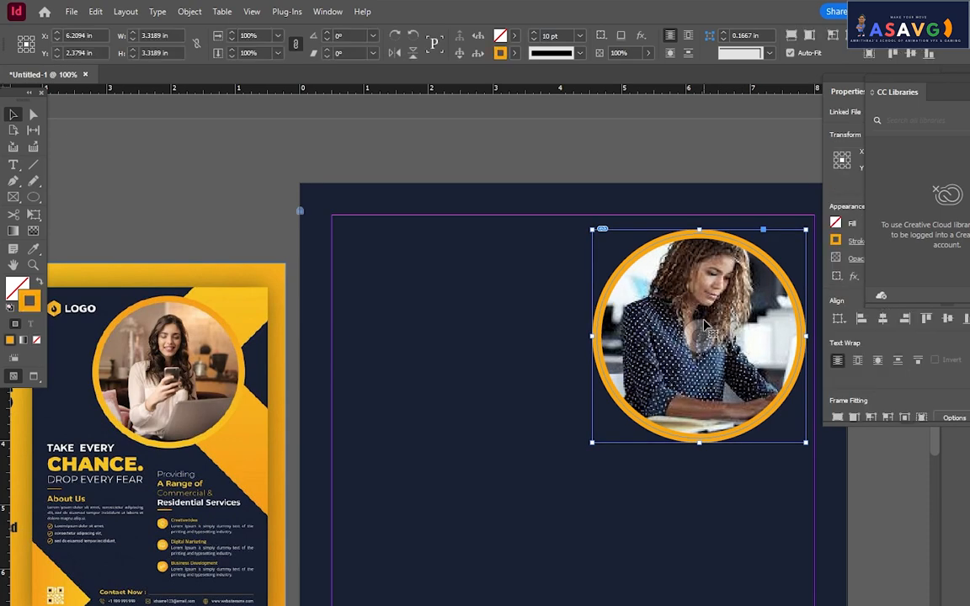
left_click(527, 201)
scroll(565, 253, "down", 3)
scroll(565, 253, "up", 3)
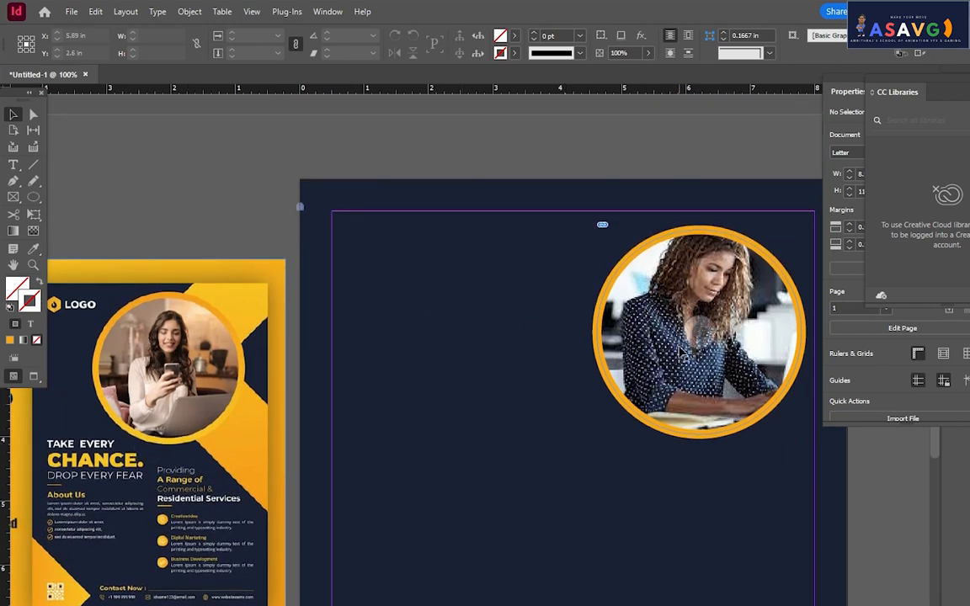
- Delete the framed photo and undo the deletion
left_click(679, 354)
key("Delete")
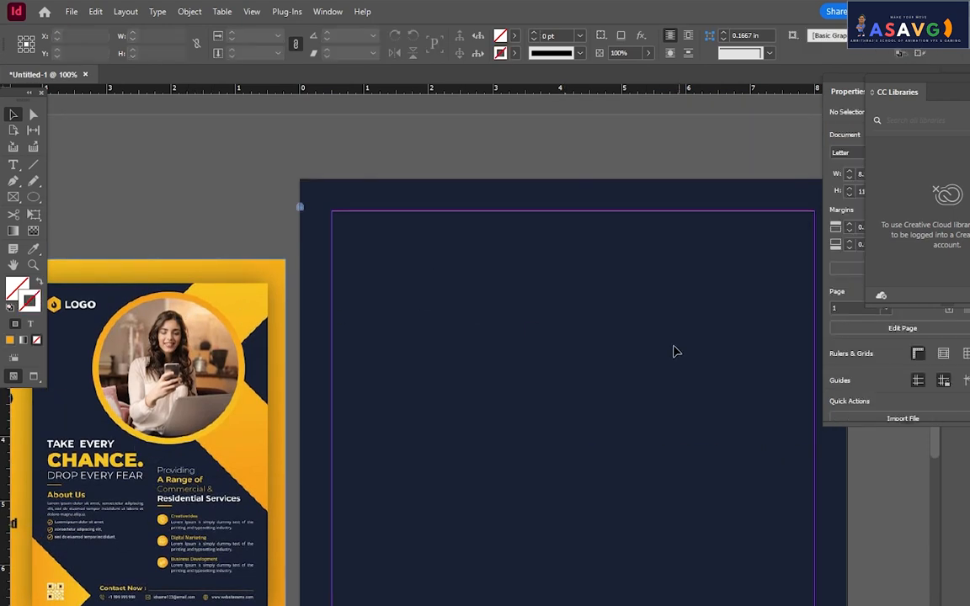
key("ctrl+z")
left_click(524, 149)
scroll(539, 275, "down", 2)
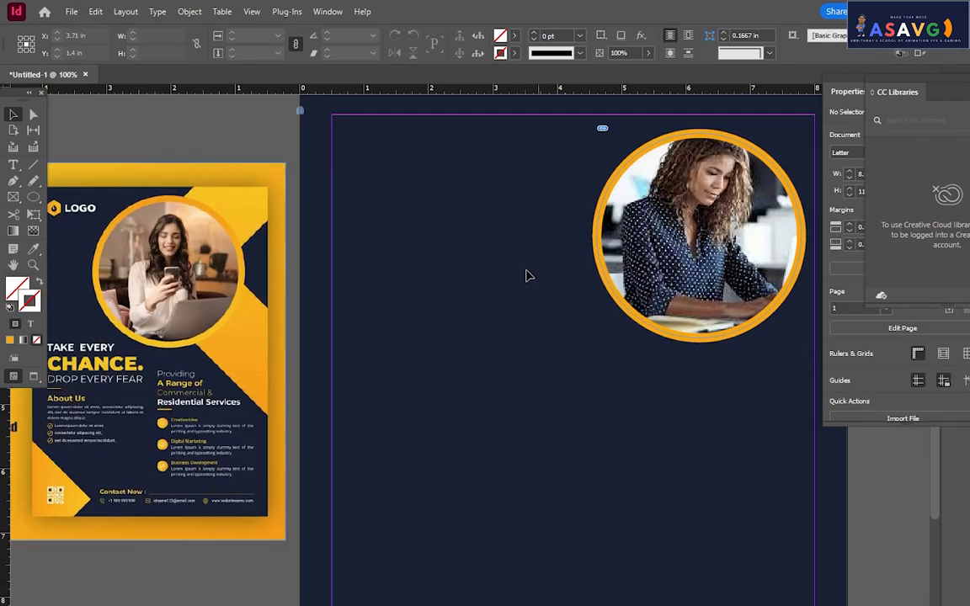
left_click_drag(382, 364, 461, 373)
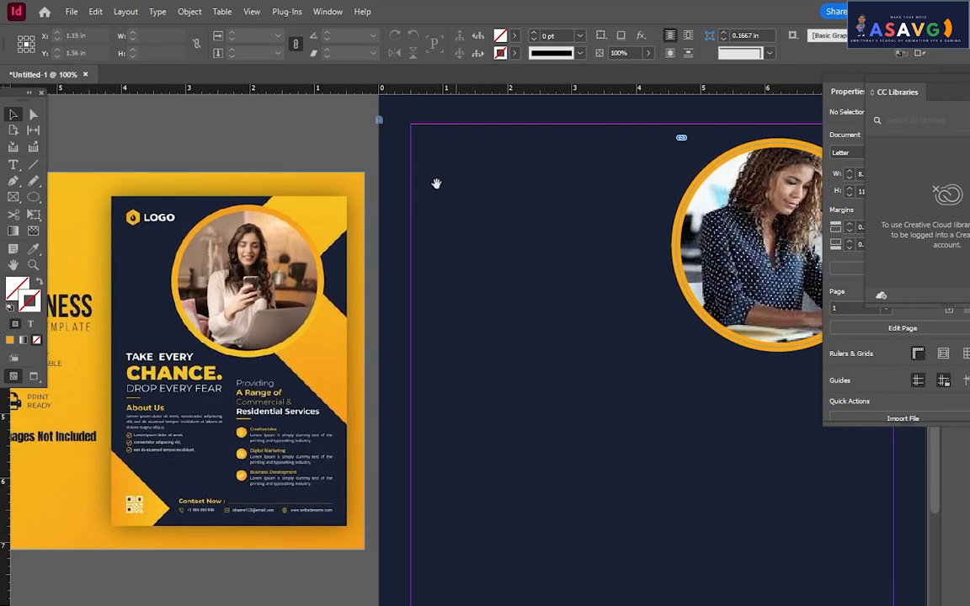
left_click_drag(600, 353, 523, 363)
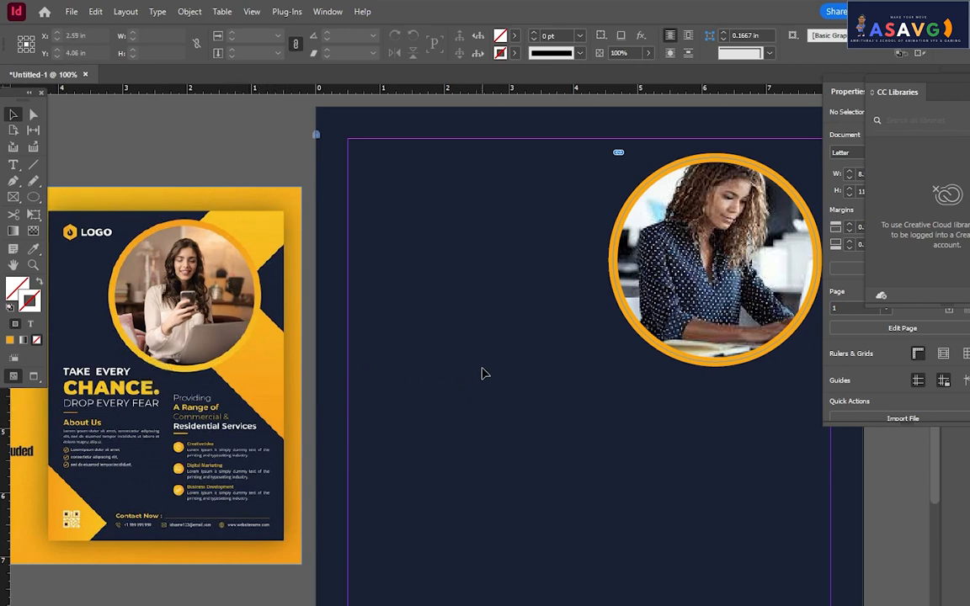
scroll(481, 377, "right", 2)
scroll(481, 378, "up", 1)
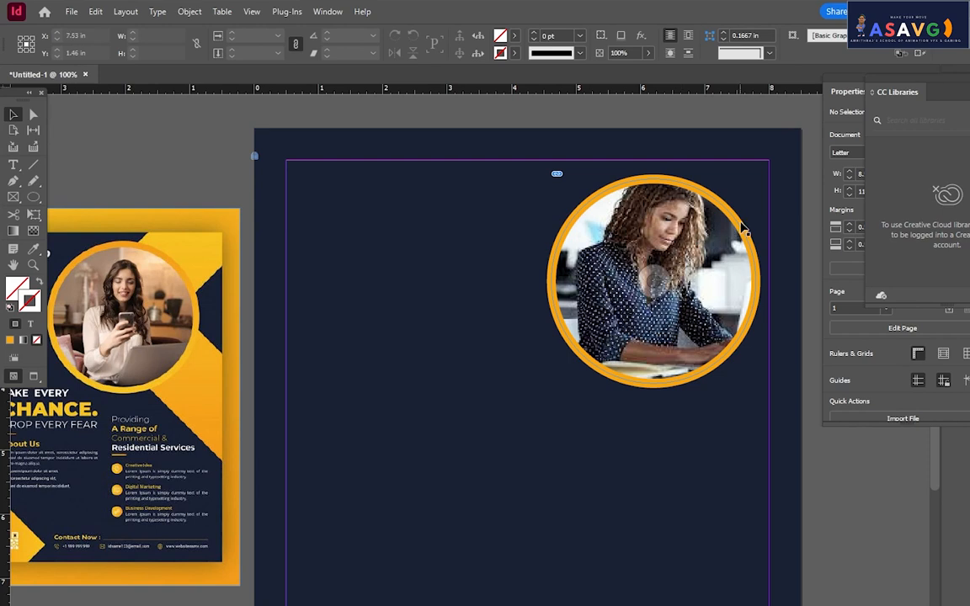
- Move the circular photo left and slightly down on the page, and set its orange ring's stroke weight to 8 pt
left_click_drag(741, 227, 696, 246)
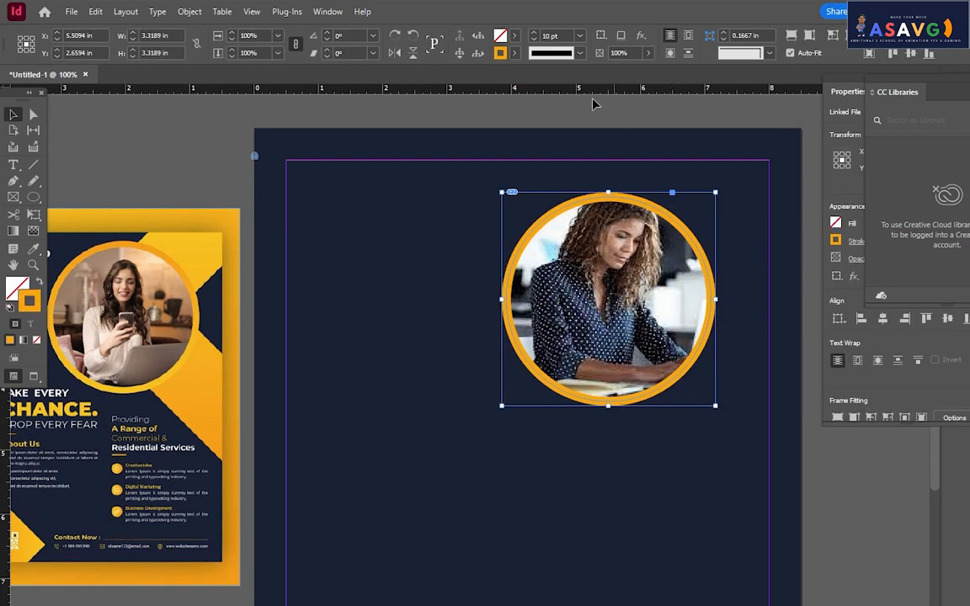
left_click(549, 36)
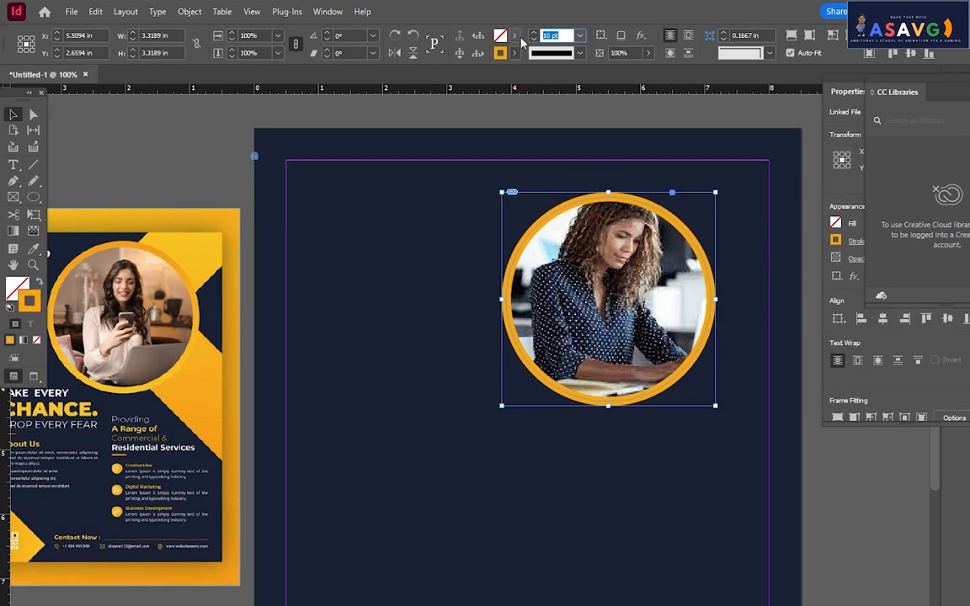
type("8")
key("Return")
- Try a 5 pt stroke on the photo's ring, set it back to 8 pt, and preview the page
left_click(549, 35)
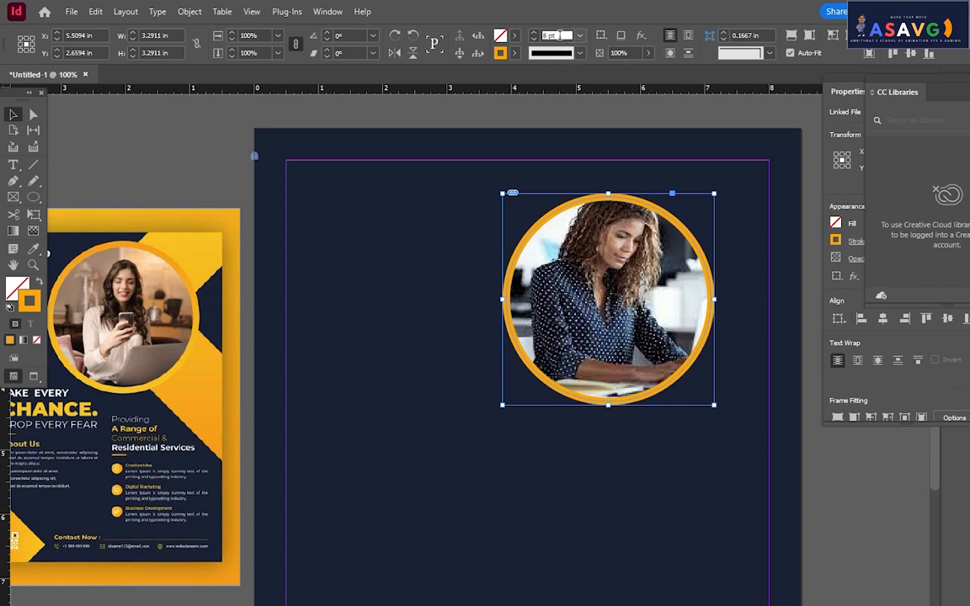
type("5")
key("Return")
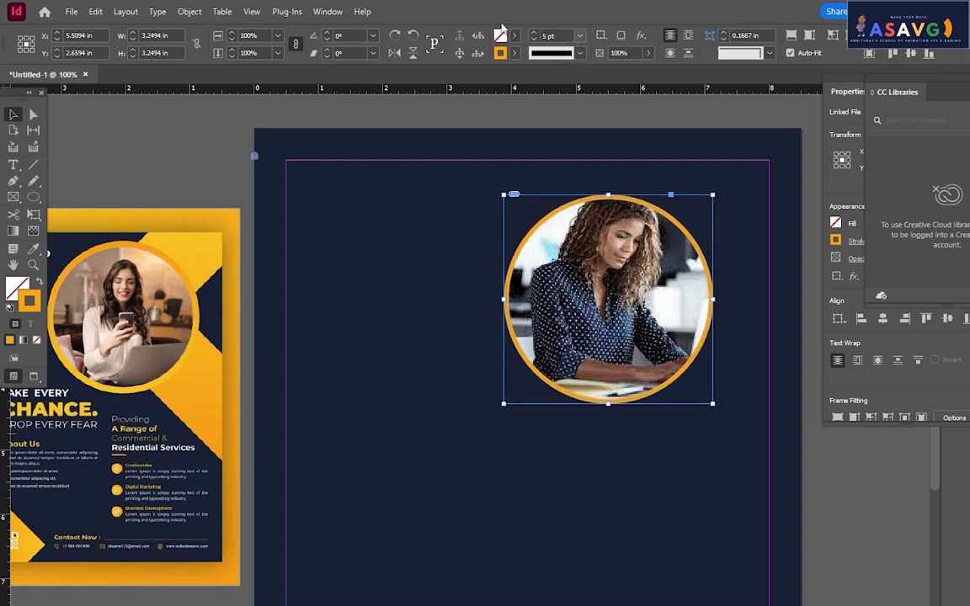
left_click(558, 34)
key("Return")
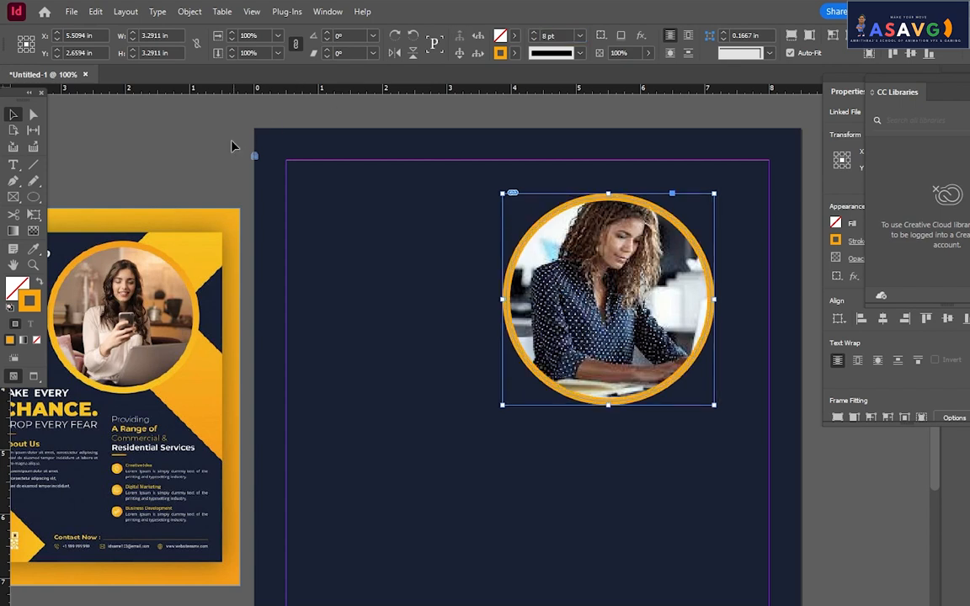
left_click(234, 147)
key("w")
key("w")
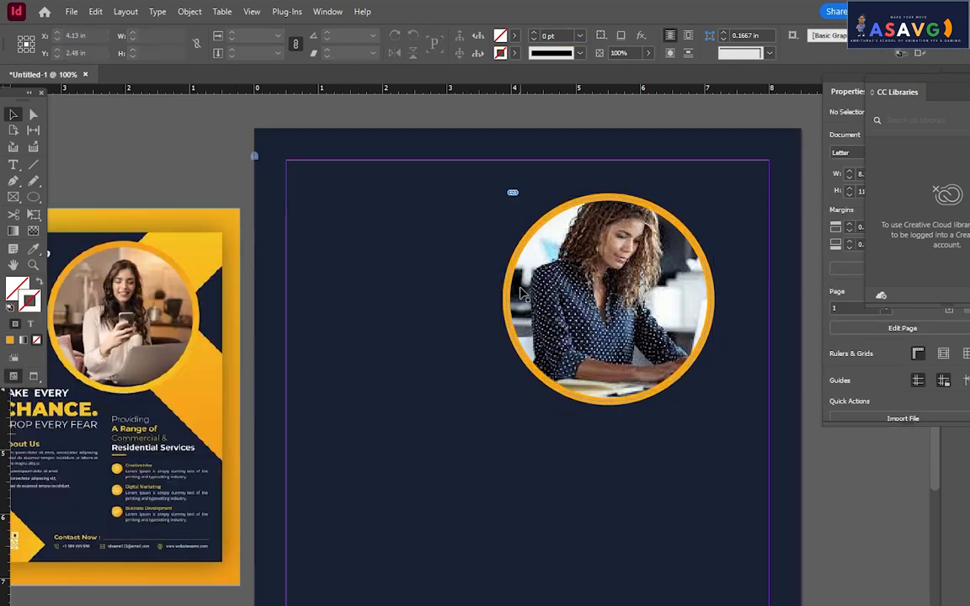
- Draw a tall rectangle about 1.84 by 3.78 in below and left of the circular photo
left_click(34, 198)
left_click_drag(33, 198, 84, 190)
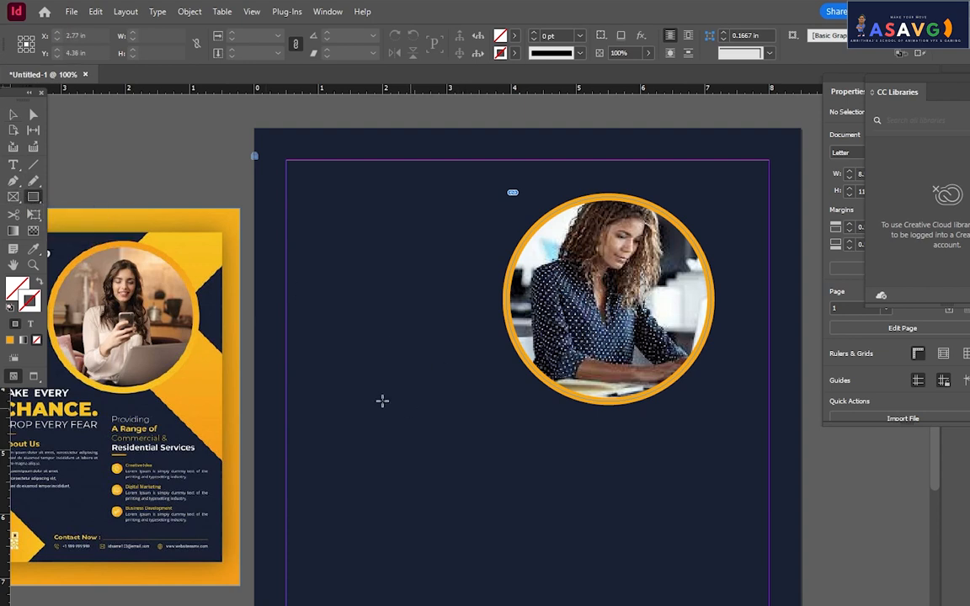
left_click_drag(380, 399, 498, 605)
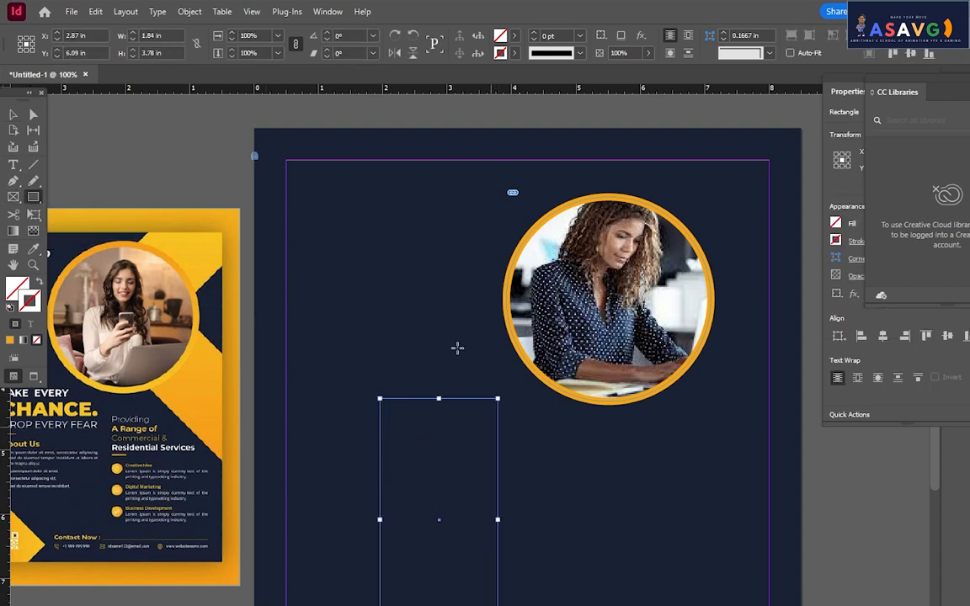
left_click(14, 114)
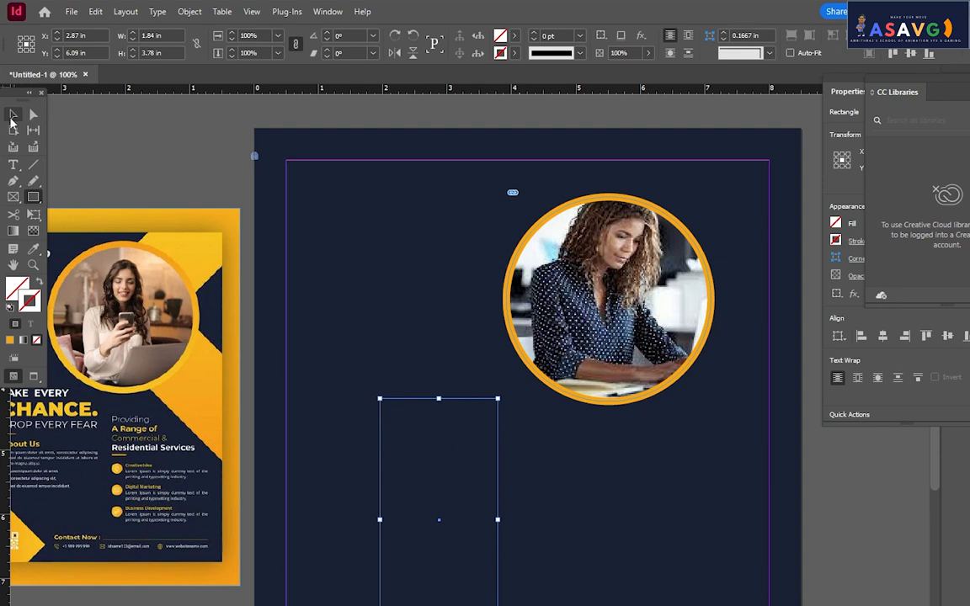
left_click(554, 221)
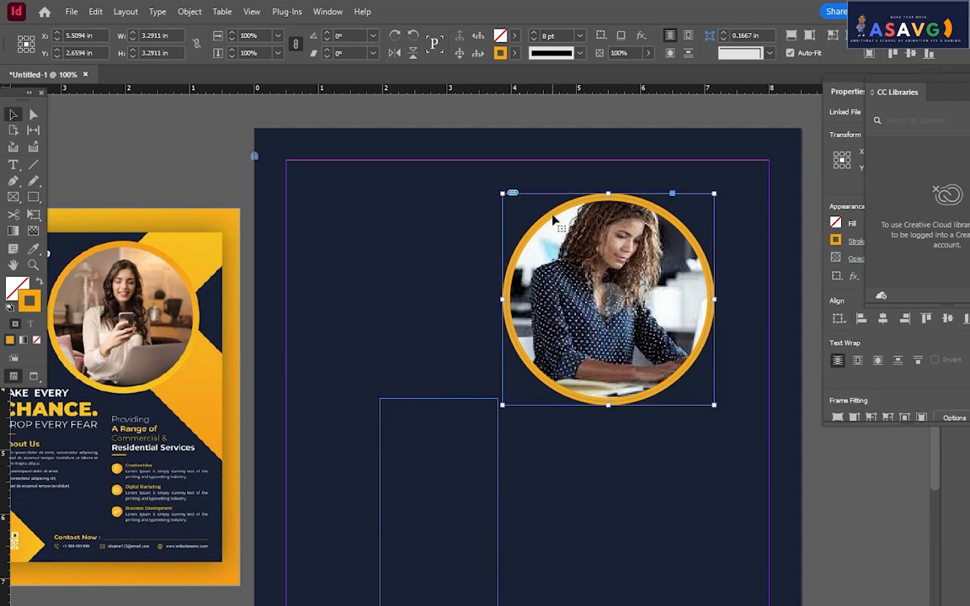
left_click(549, 213)
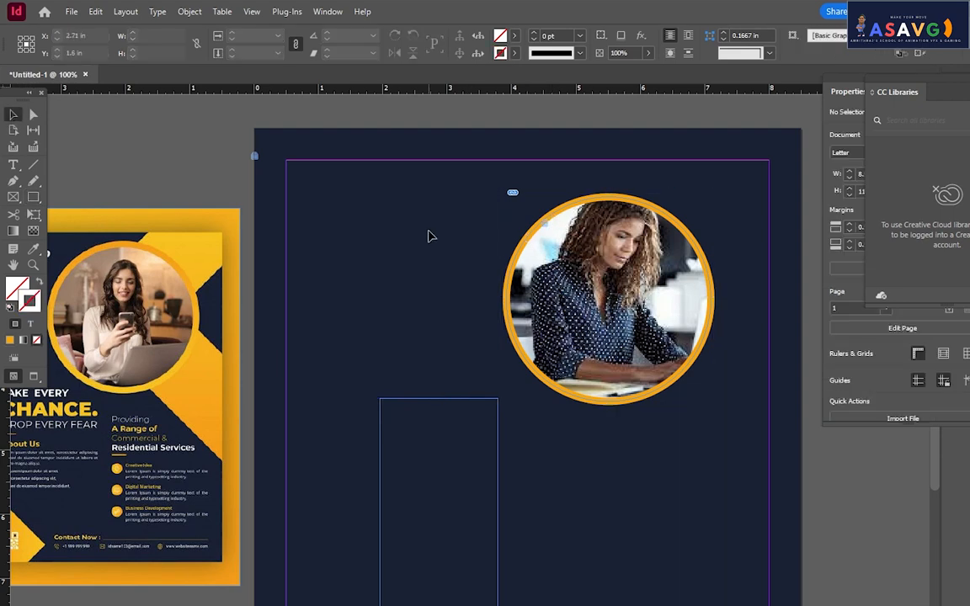
scroll(547, 240, "up", 1)
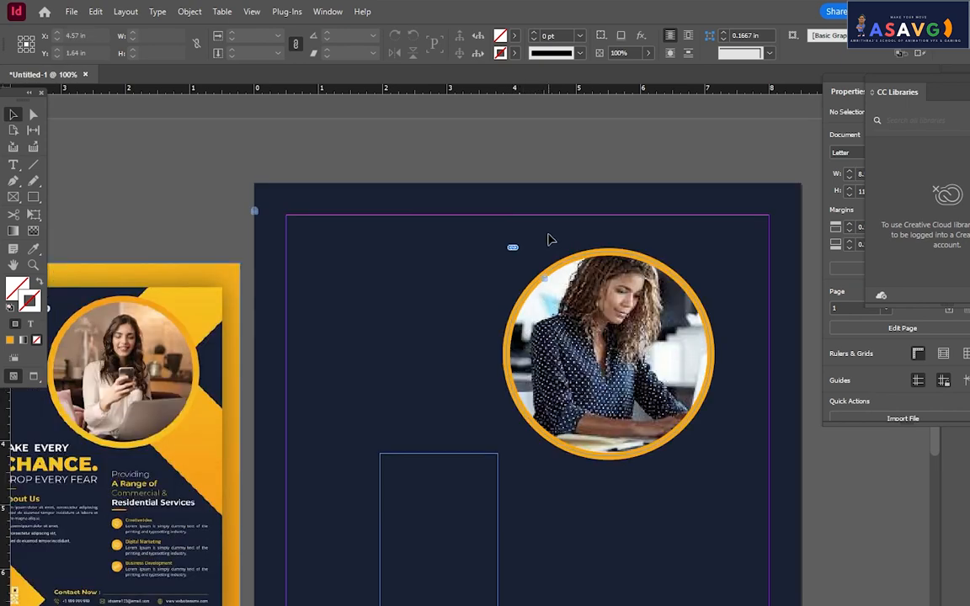
key("ctrl+=")
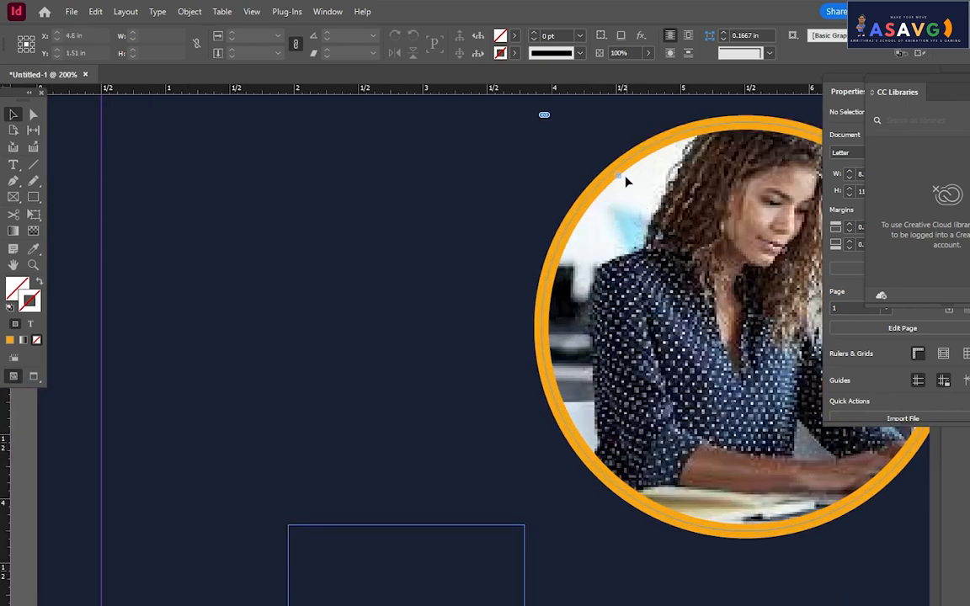
left_click_drag(412, 202, 567, 422)
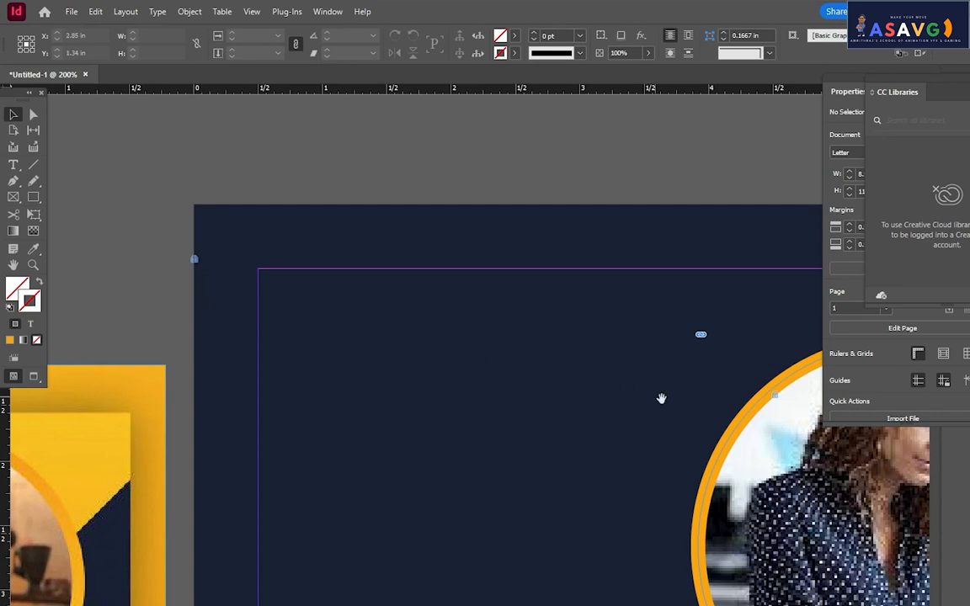
left_click_drag(737, 480, 350, 230)
scroll(411, 257, "down", 4)
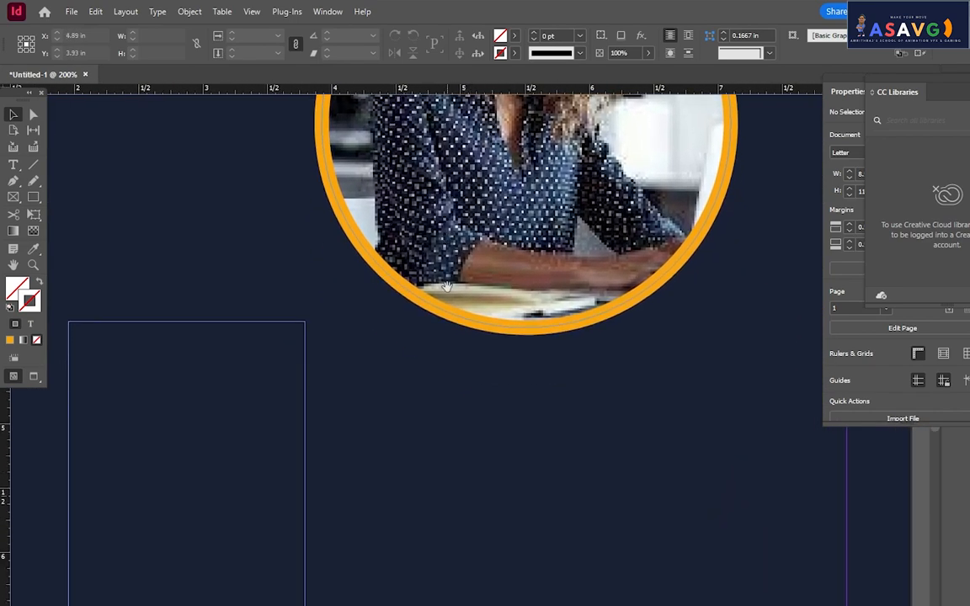
key("ctrl+minus")
key("ctrl+minus")
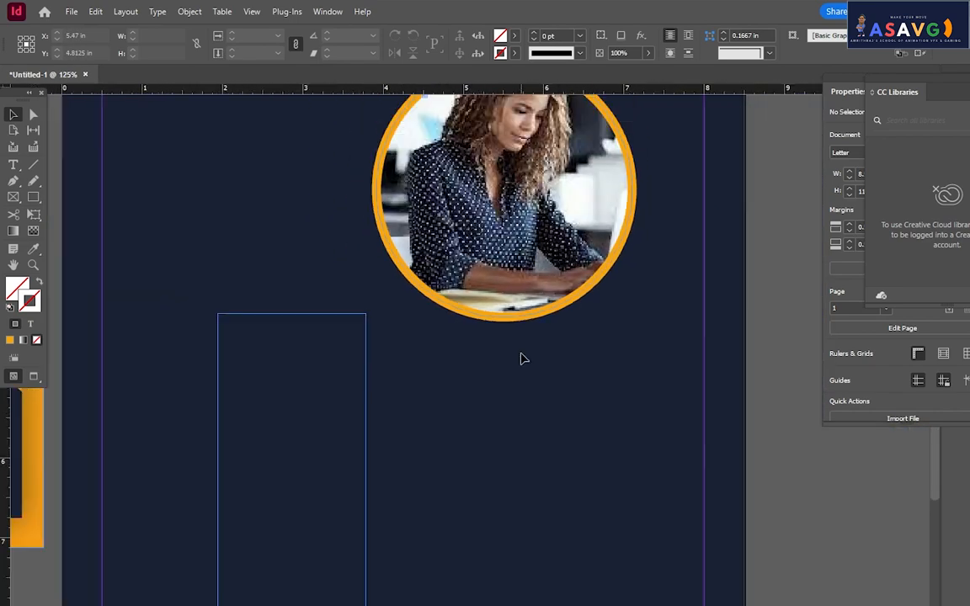
- Try applying the reference flyer's orange to the tall rectangle with the Eyedropper, and reset the rectangle's stroke to None
left_click_drag(34, 252, 93, 278)
left_click_drag(462, 396, 697, 442)
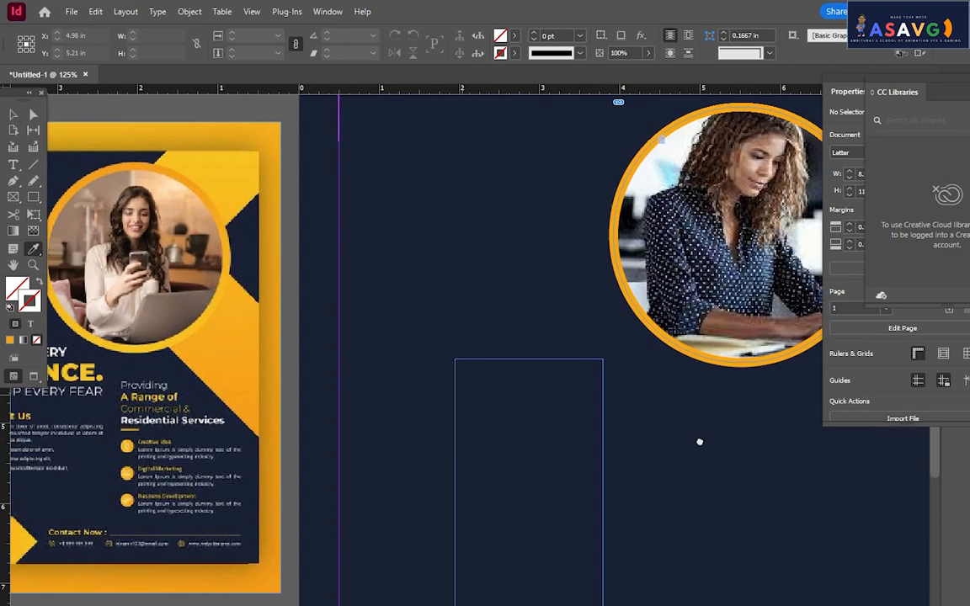
left_click(240, 340)
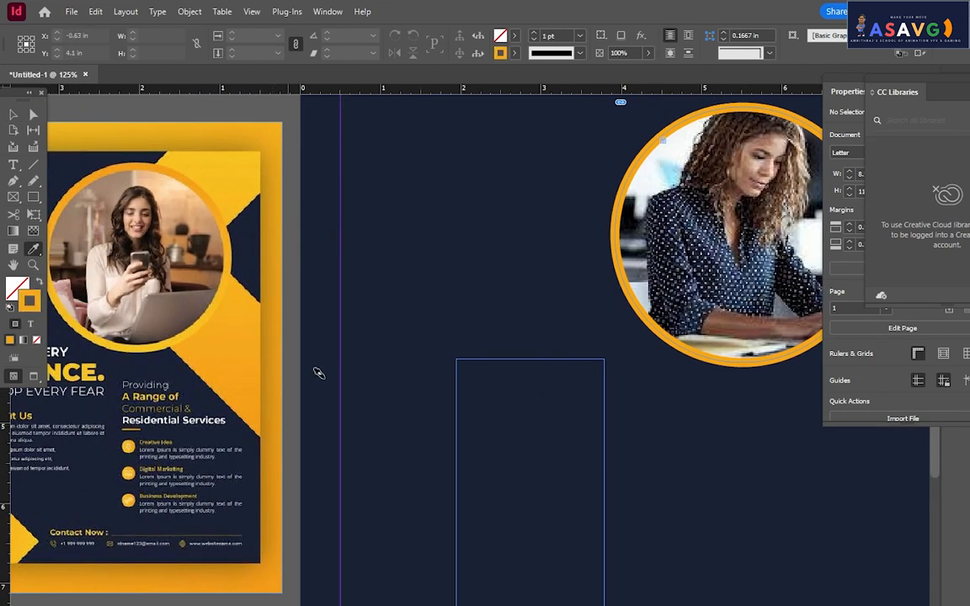
key("v")
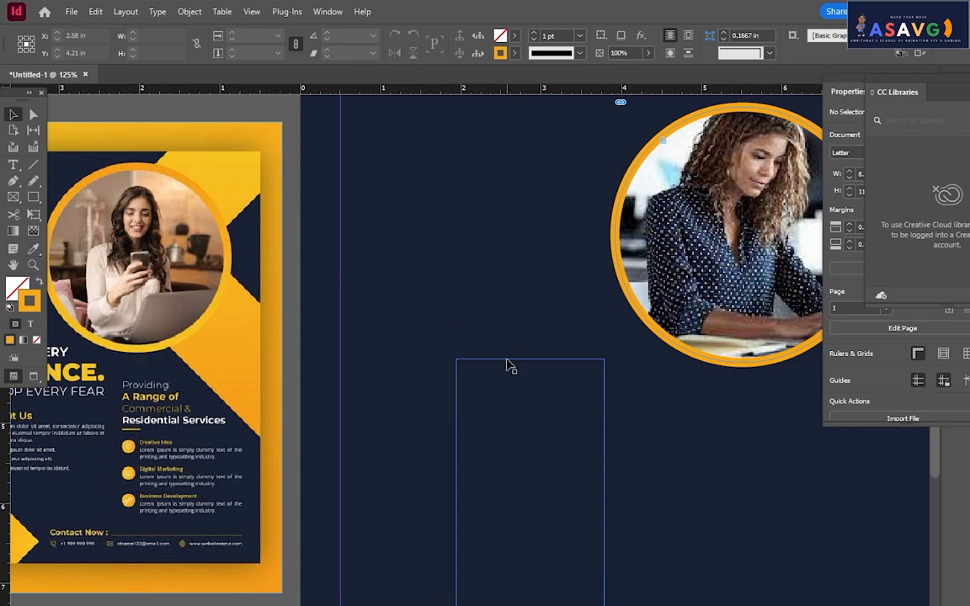
left_click(509, 366)
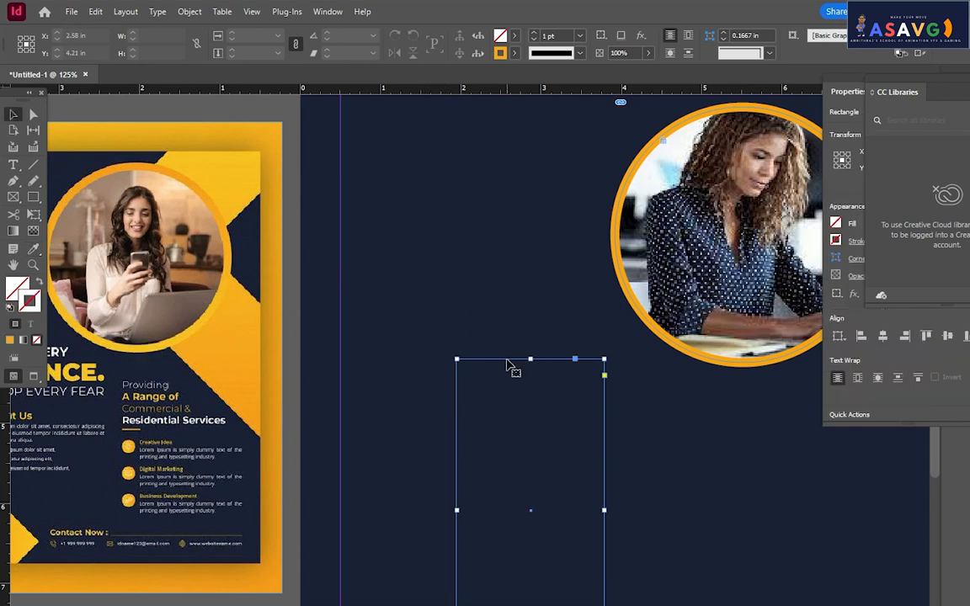
left_click(34, 251)
left_click(84, 280)
left_click(231, 294)
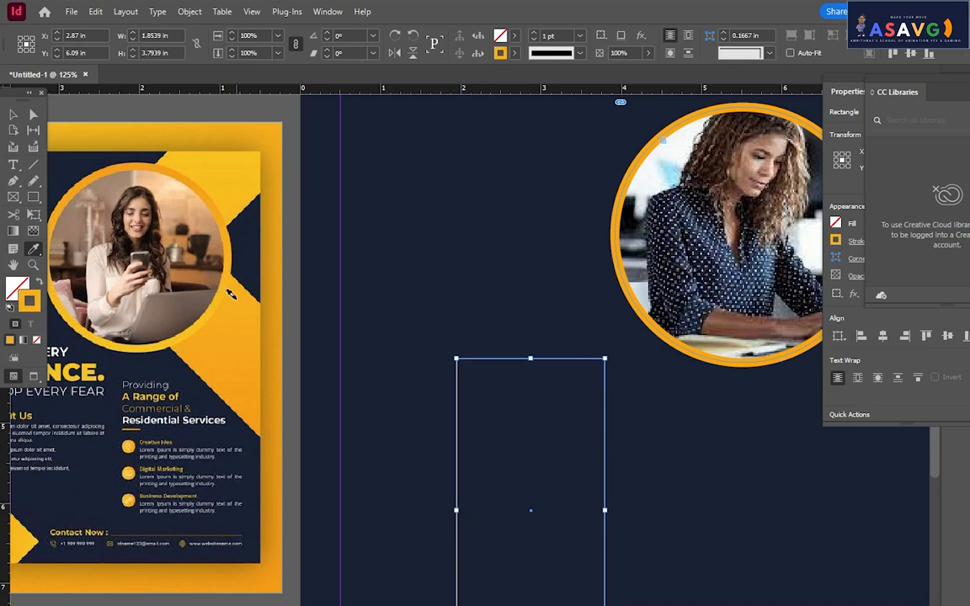
left_click(514, 37)
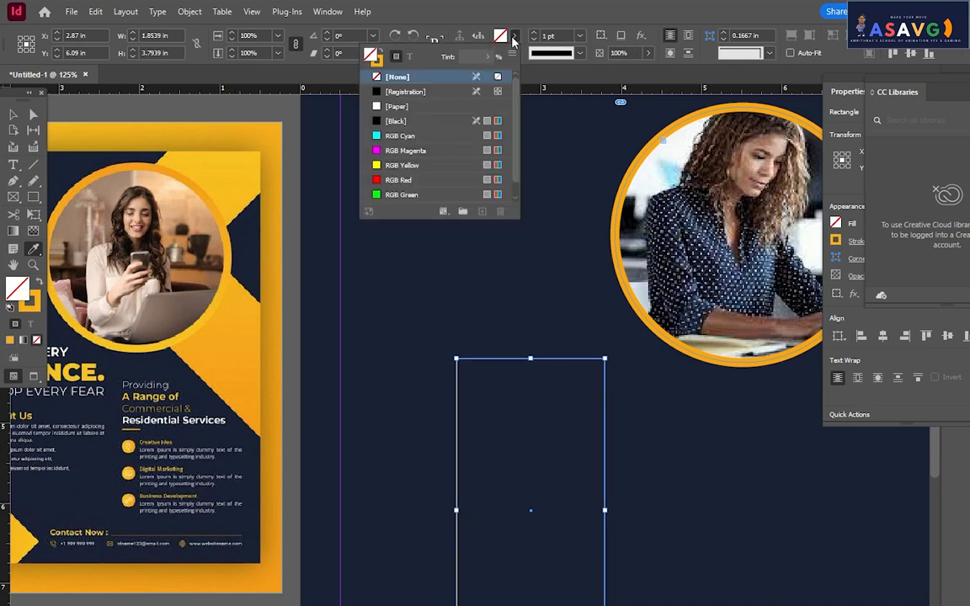
left_click(514, 53)
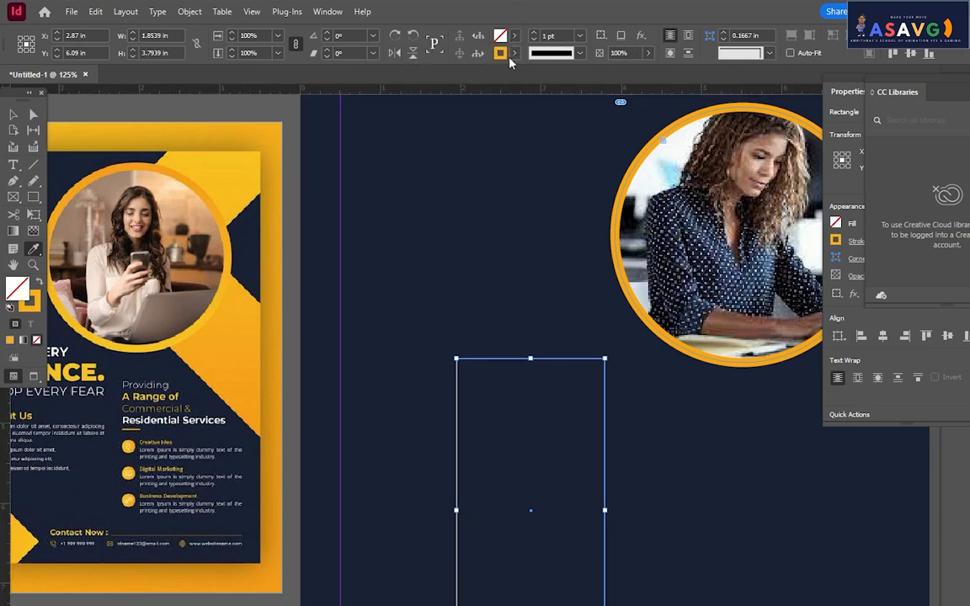
left_click(514, 53)
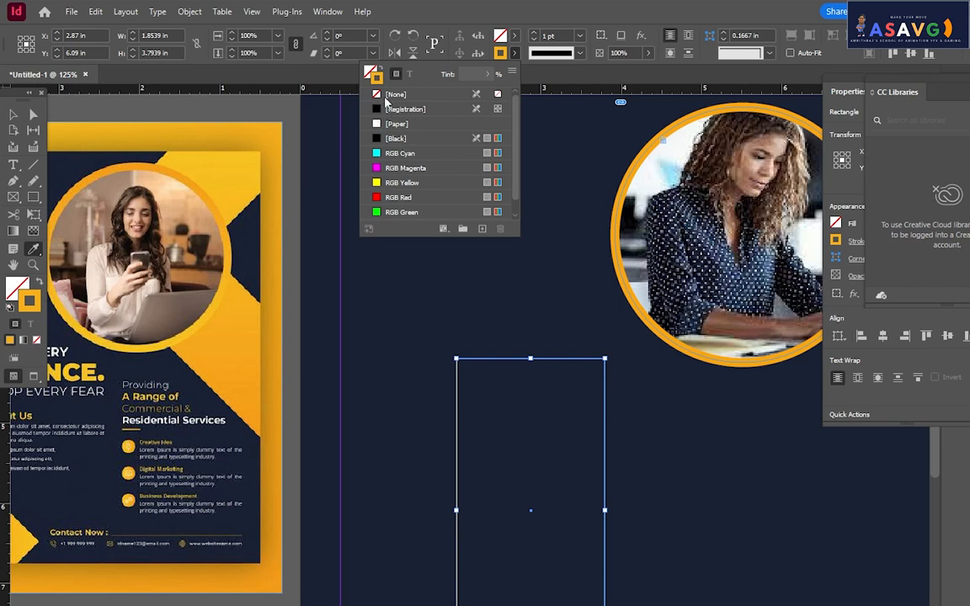
left_click(389, 95)
- Fill the tall rectangle with Paper, and recolor the fill with the yellow sampled from the reference flyer's upper corner shape
left_click(511, 36)
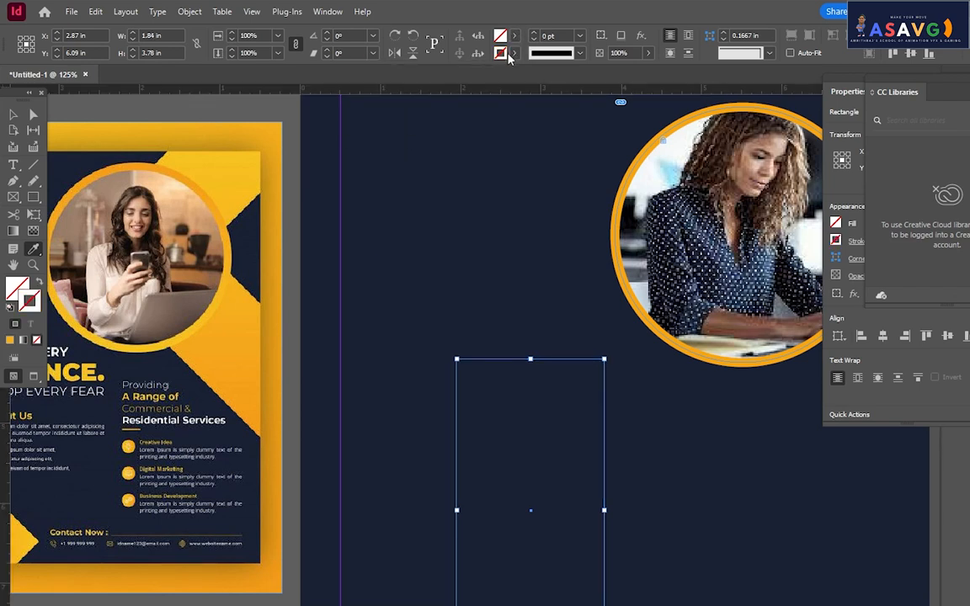
left_click(511, 37)
left_click(400, 108)
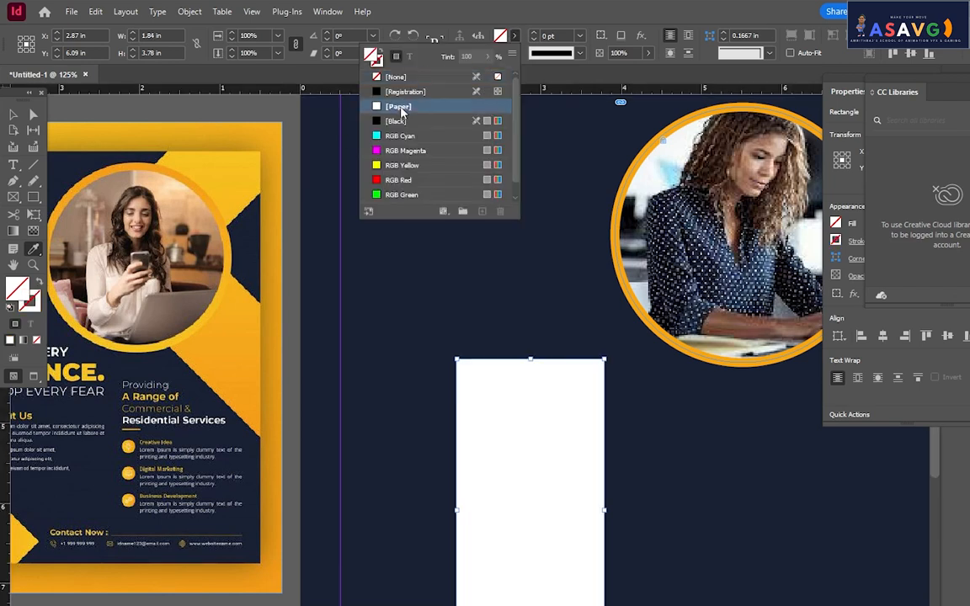
left_click_drag(37, 258, 88, 279)
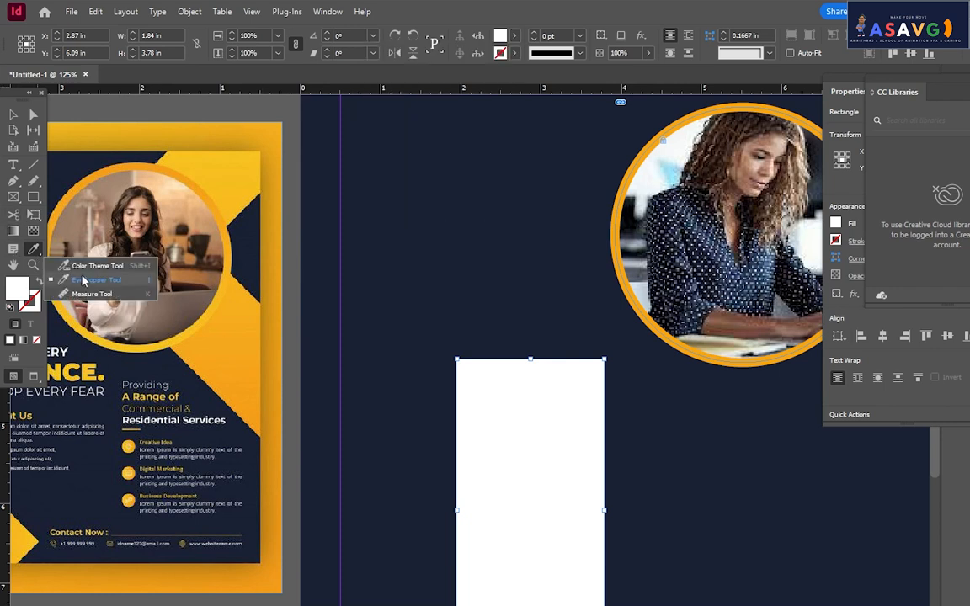
left_click(88, 279)
left_click(222, 200)
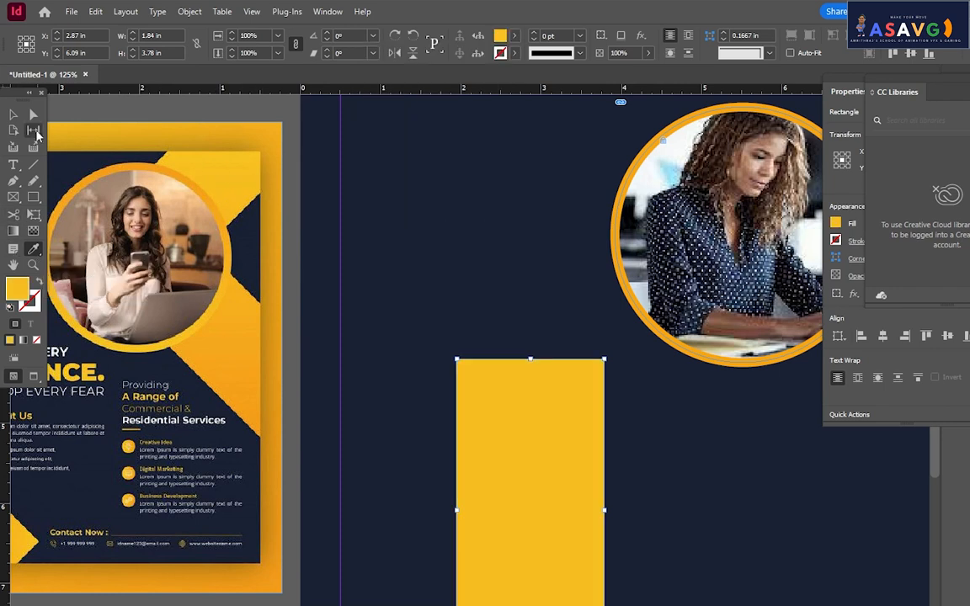
left_click(14, 114)
left_click(616, 442)
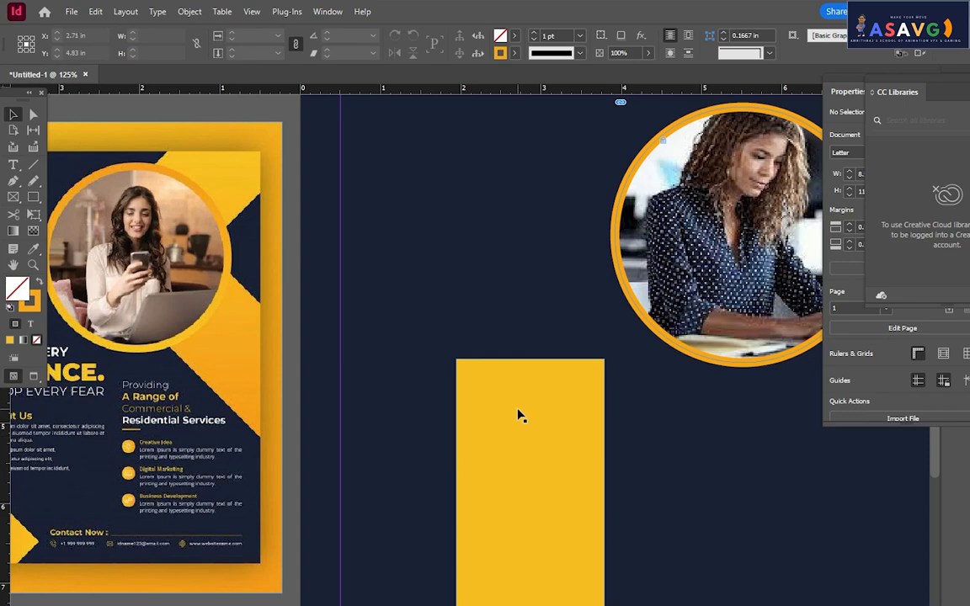
- Move the yellow rectangle to the page's upper-right corner over the photo and rotate it to -43°
key("ctrl+minus")
key("ctrl+minus")
left_click_drag(498, 435, 696, 226)
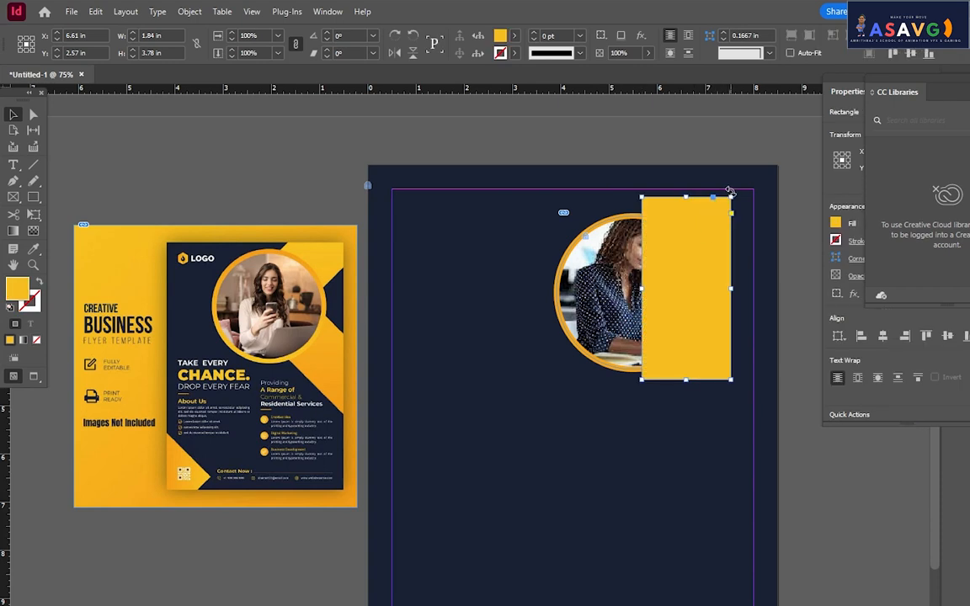
left_click_drag(731, 192, 768, 268)
left_click_drag(710, 274, 754, 227)
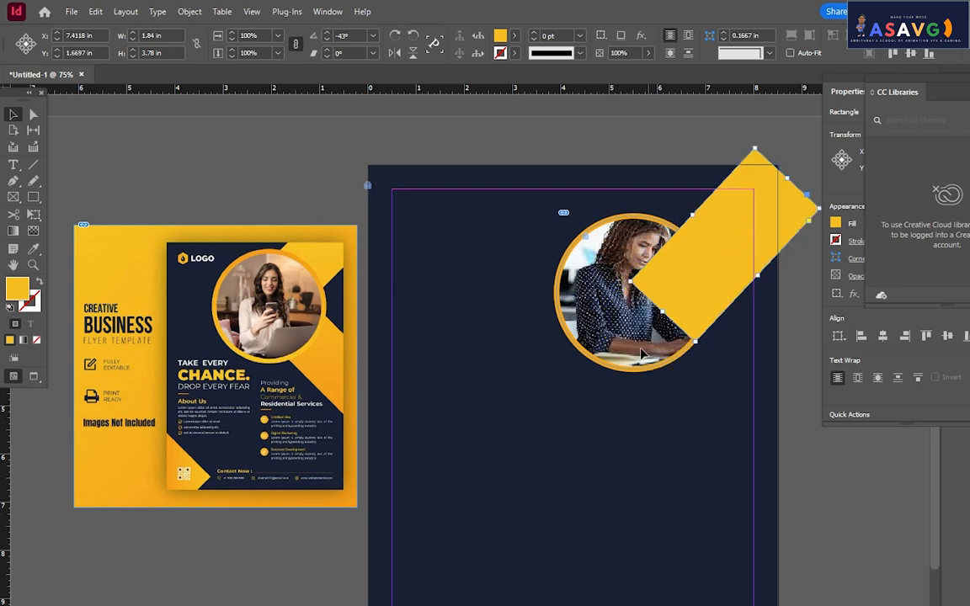
key("ctrl+shift+a")
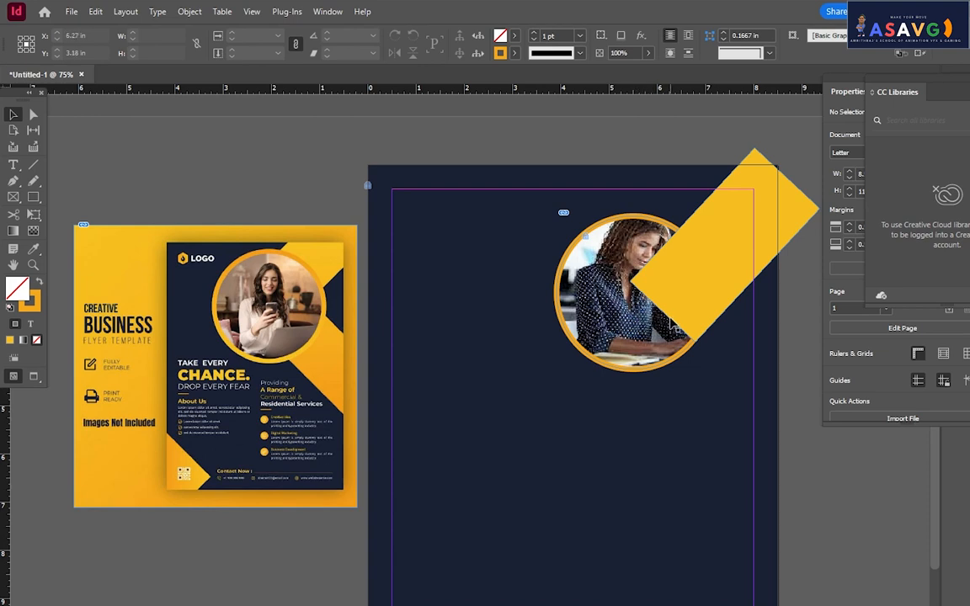
- Expand Layer 1 and move the yellow rectangle beneath download.jpeg in the stacking order
key("F7")
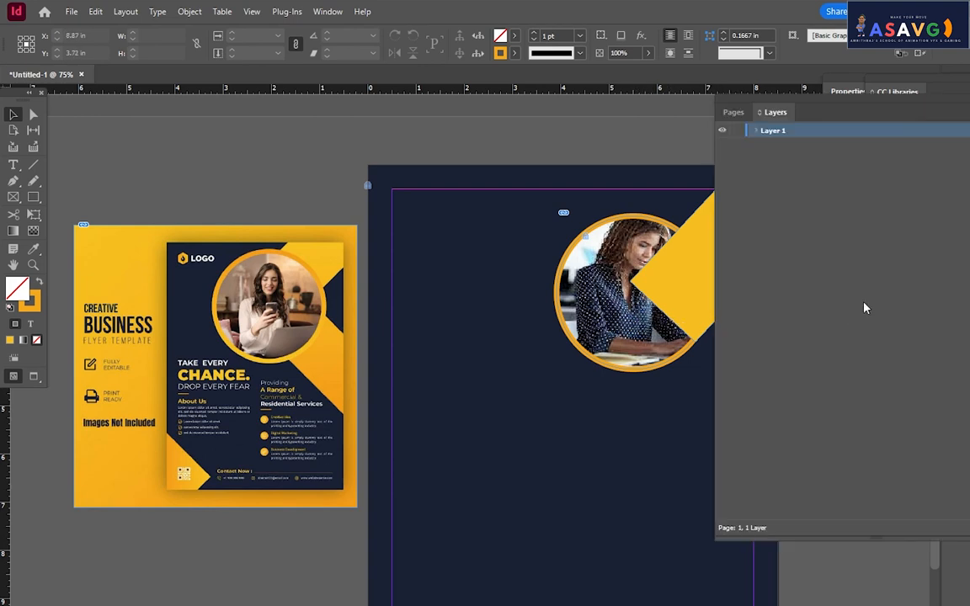
left_click(758, 131)
left_click_drag(927, 98, 969, 100)
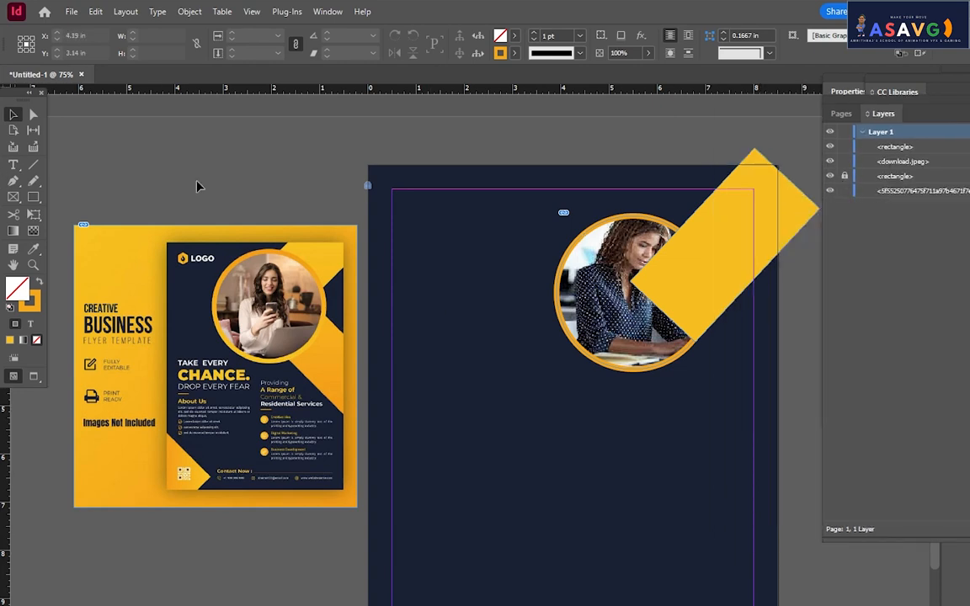
left_click_drag(895, 148, 901, 168)
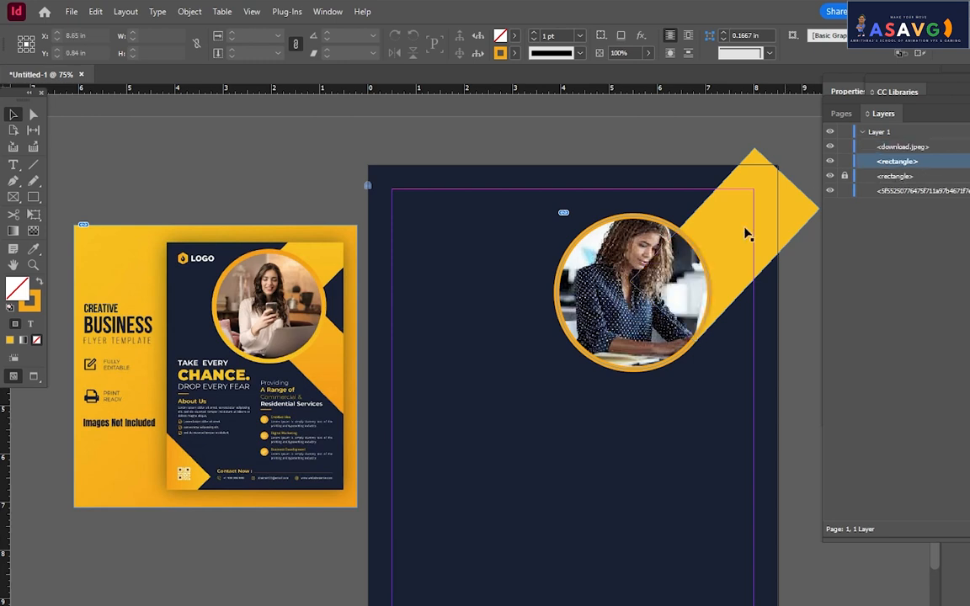
- Move the yellow rectangle and the circular photo closer to the page's upper-right corner, and check the result in preview mode
left_click(739, 241)
left_click_drag(751, 225, 771, 214)
left_click_drag(597, 368, 642, 350)
left_click(589, 408)
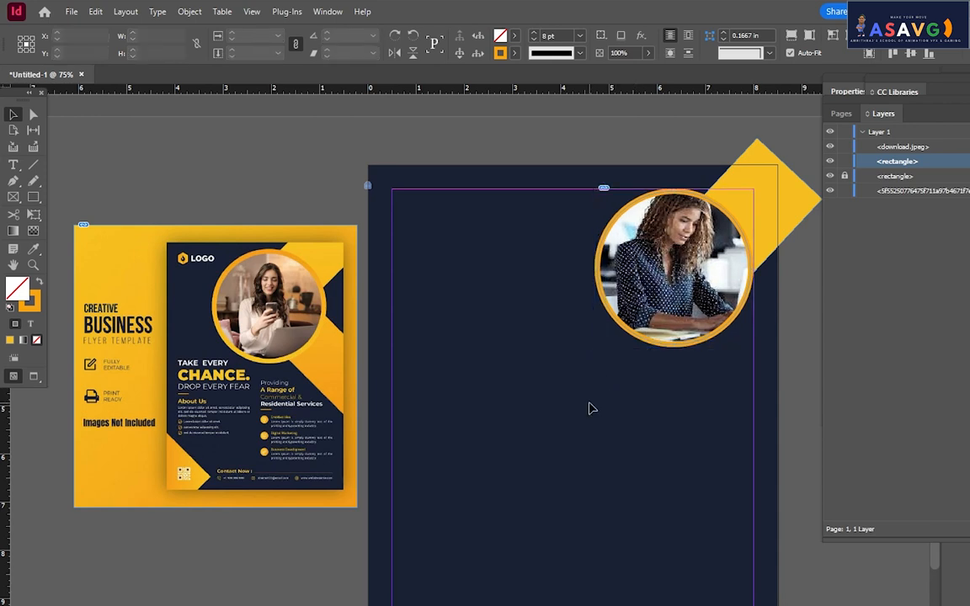
key("w")
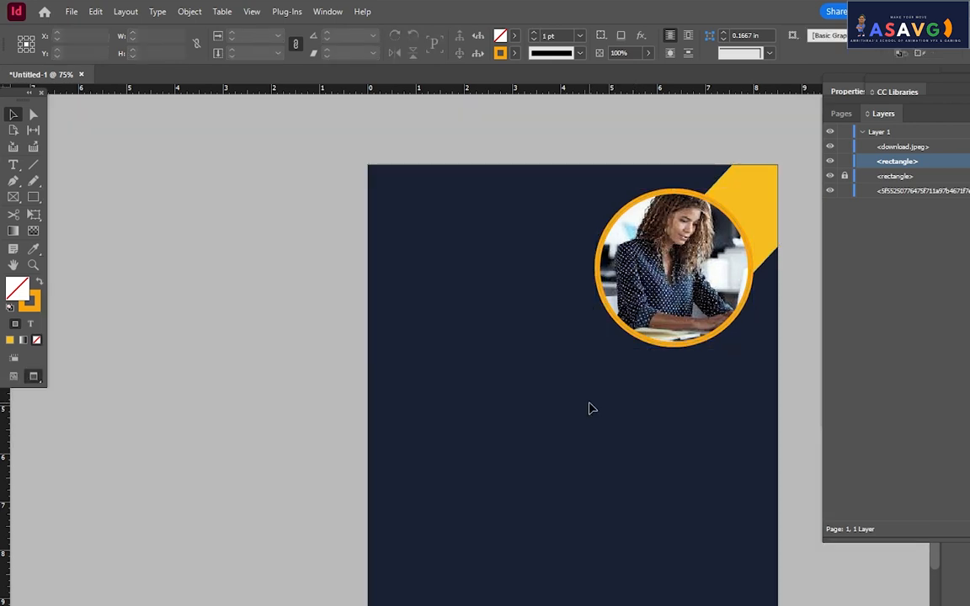
key("w")
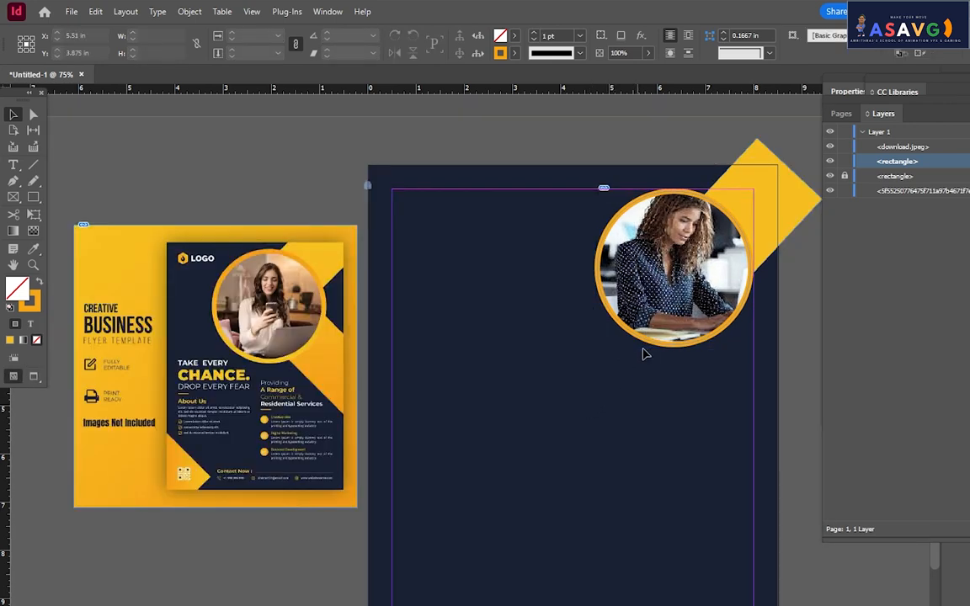
key("w")
key("w")
- Duplicate the yellow rectangle and place the copy just below the circular photo
left_click(754, 202)
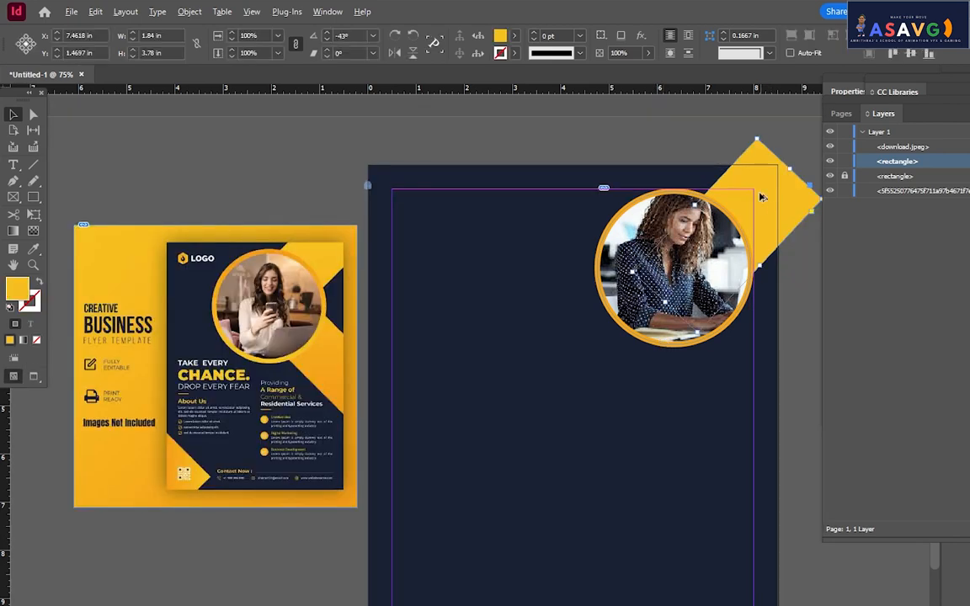
left_click_drag(754, 202, 679, 409)
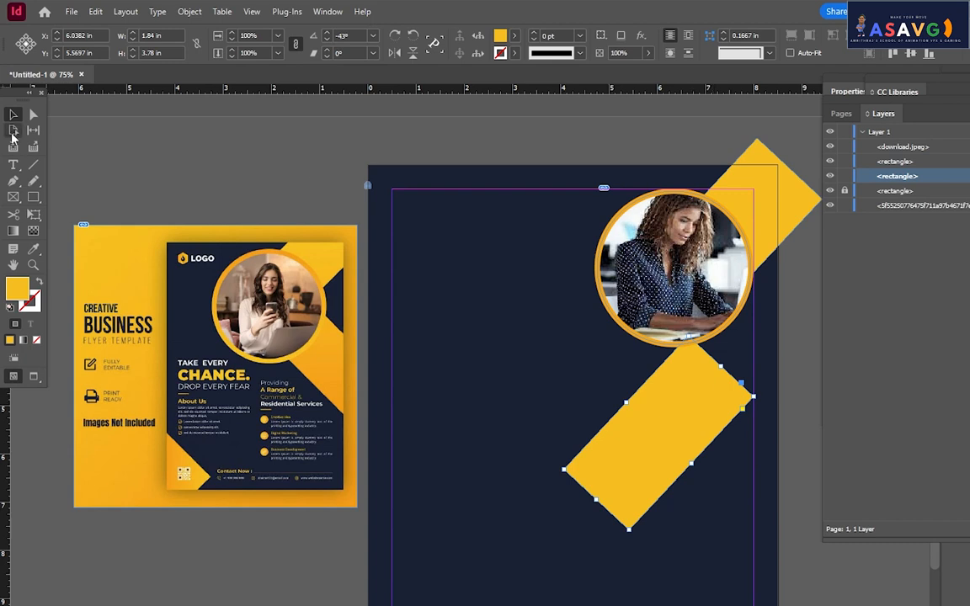
- Try rotating the copied rectangle by 180° about the midpoint of its lower short edge, and undo the rotation
left_click(34, 216)
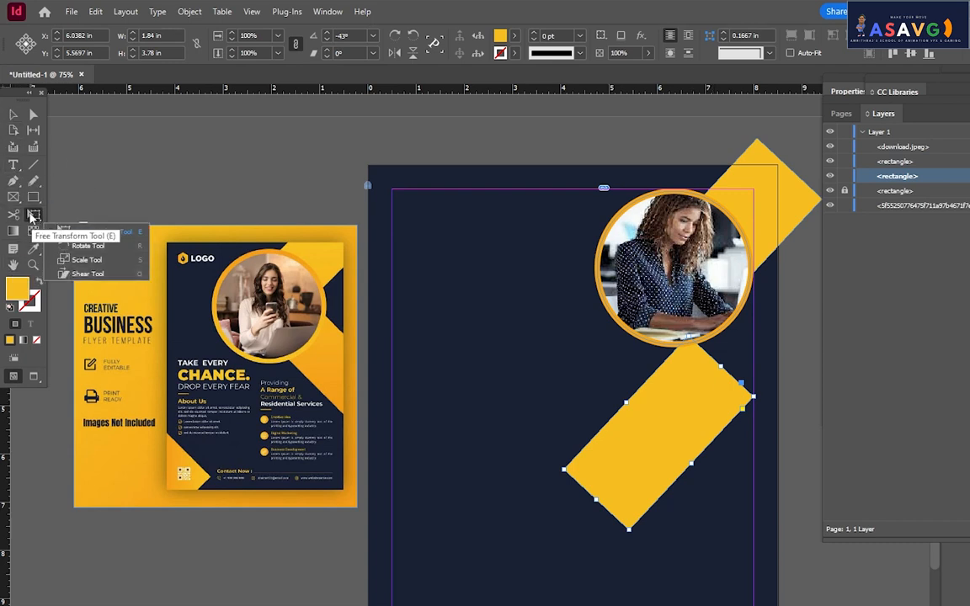
left_click(33, 216)
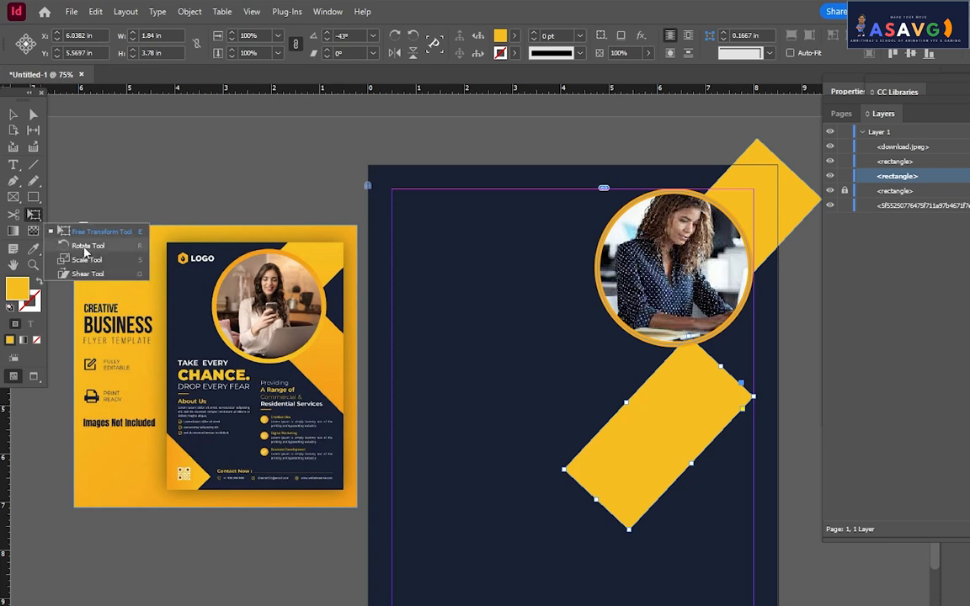
left_click(72, 245)
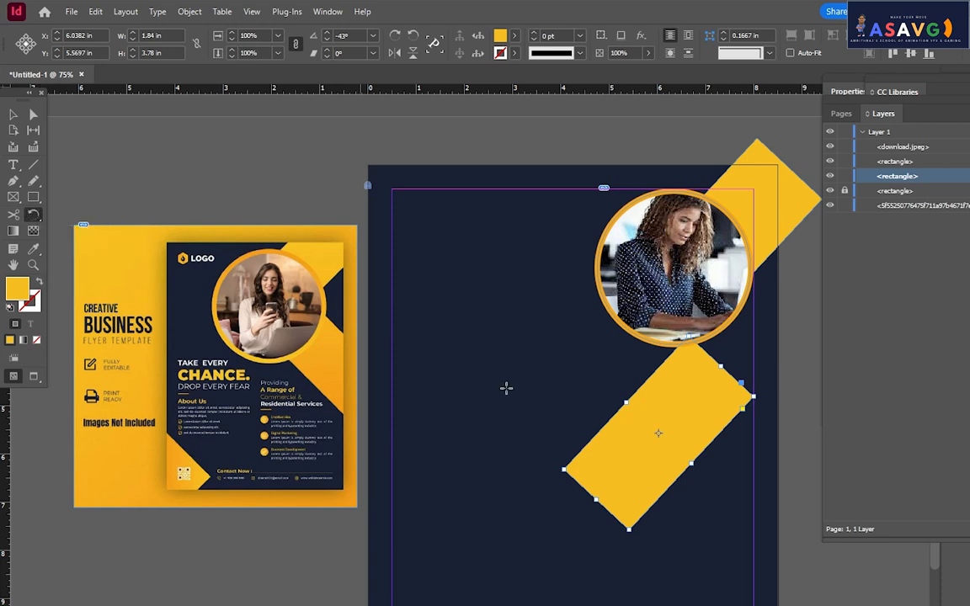
left_click(596, 500, "alt")
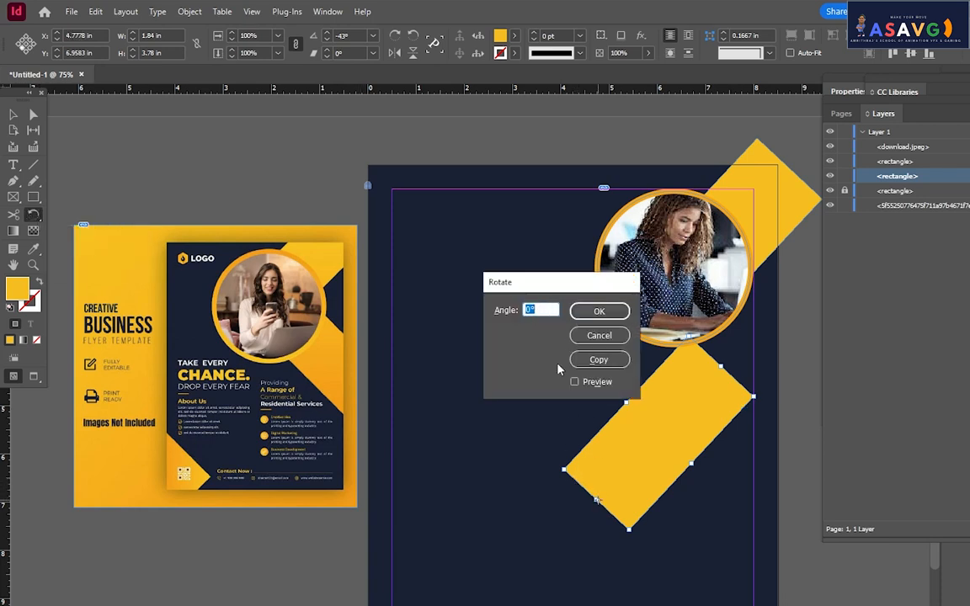
left_click(575, 383)
type("180")
key("Return")
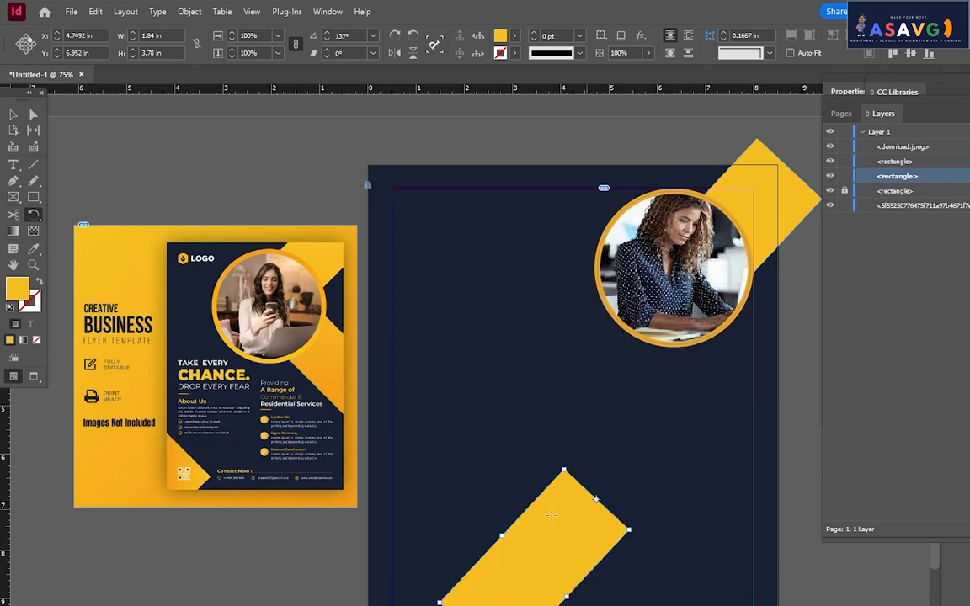
key("ctrl+z")
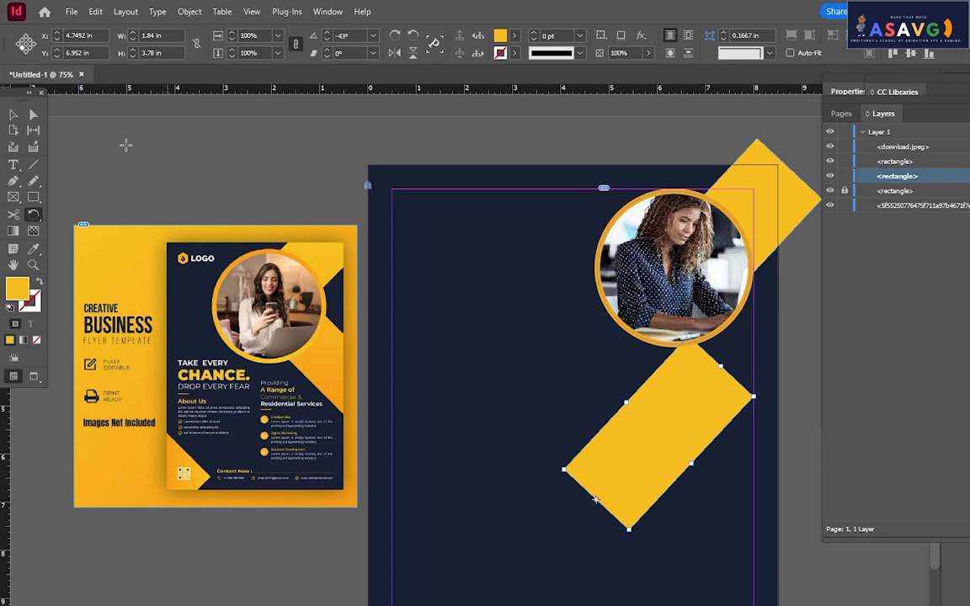
- Rotate the copied rectangle to -129.5° and move it so it runs from behind the photo down past the page's right edge
left_click(14, 114)
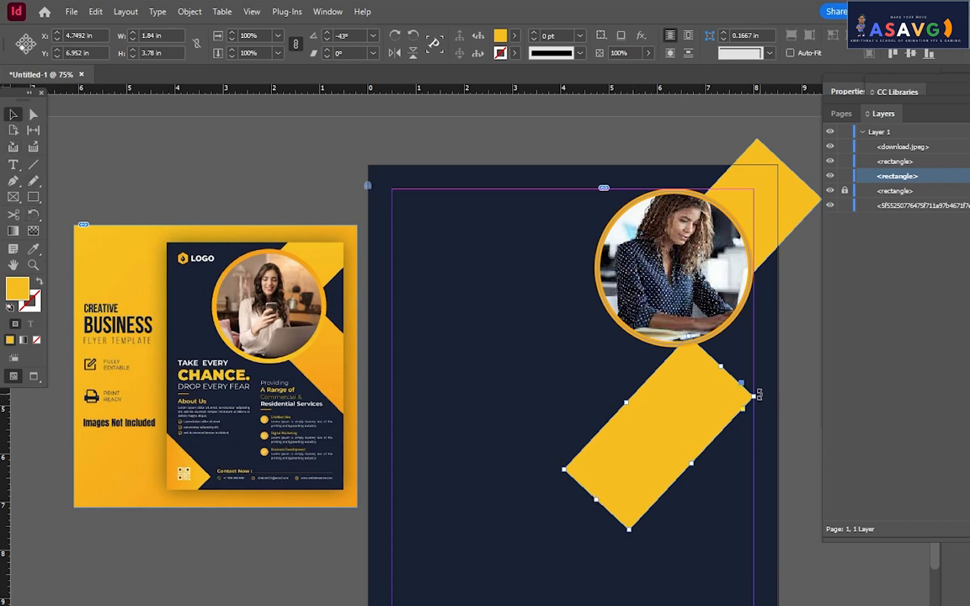
left_click_drag(755, 393, 715, 554)
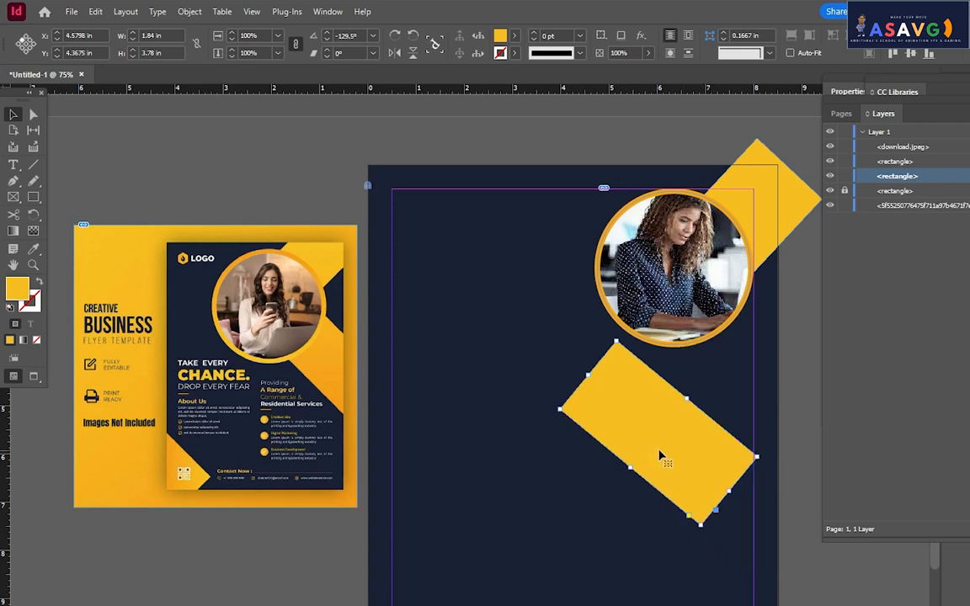
left_click_drag(663, 458, 760, 396)
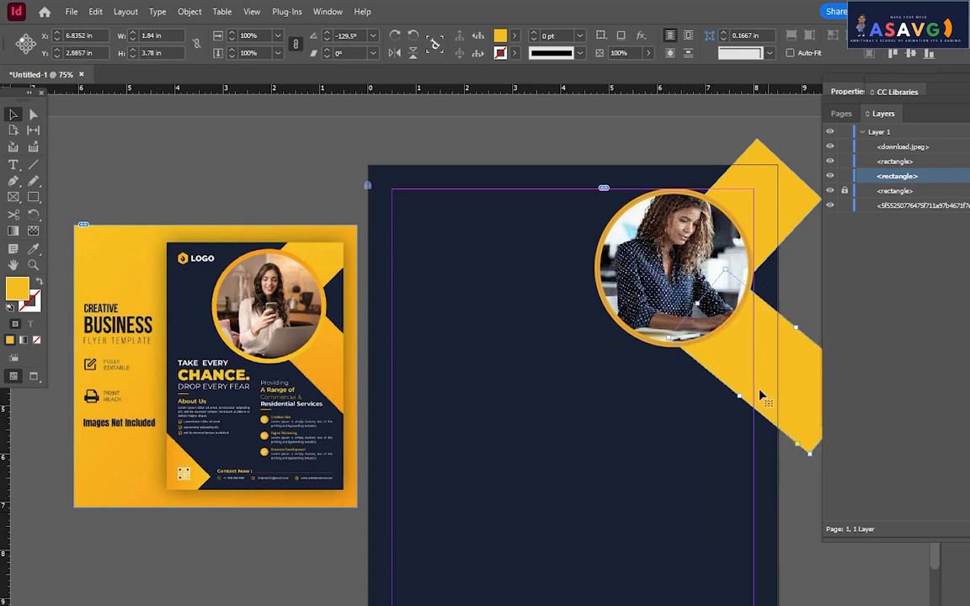
scroll(704, 438, "right", 4)
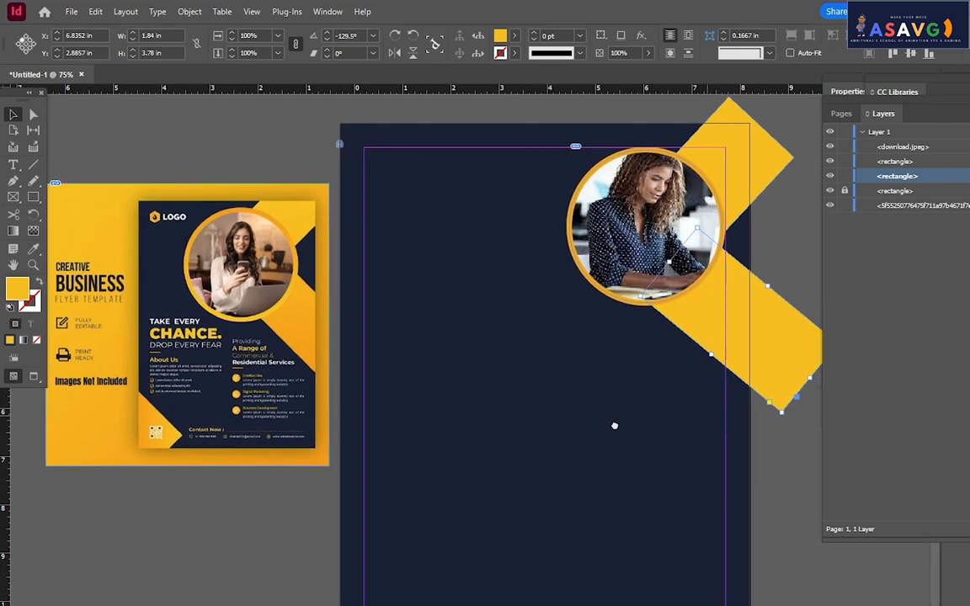
left_click_drag(649, 382, 662, 402)
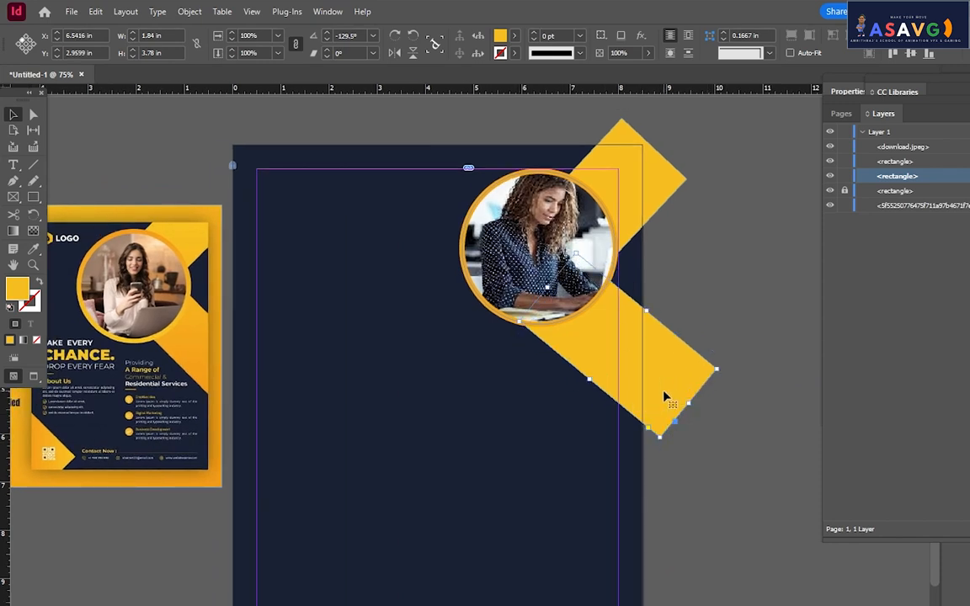
- Preview the page and lengthen the lower yellow rectangle to about 4.23 in at its end beyond the page
key("w")
left_click(488, 467)
key("shift+x")
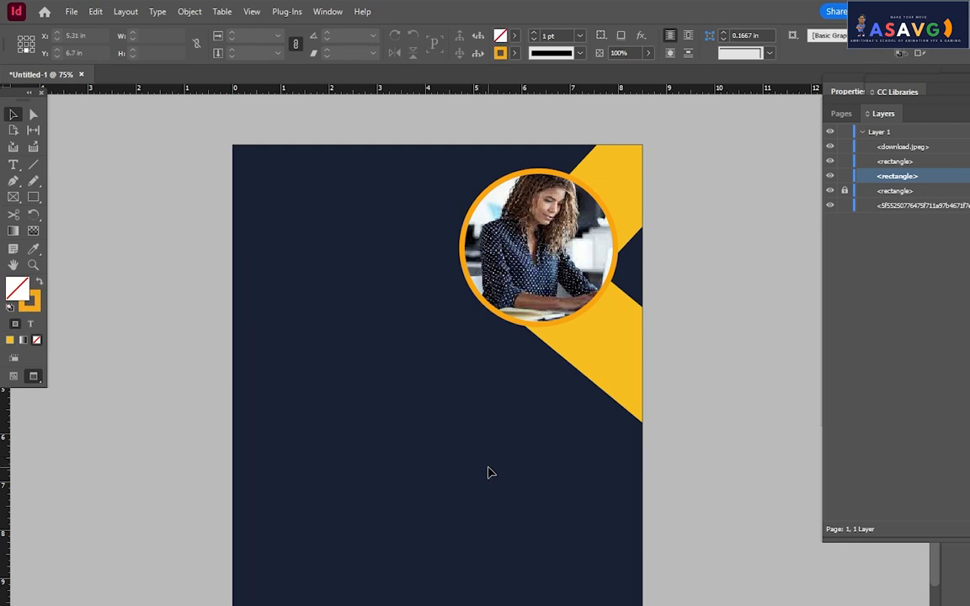
key("w")
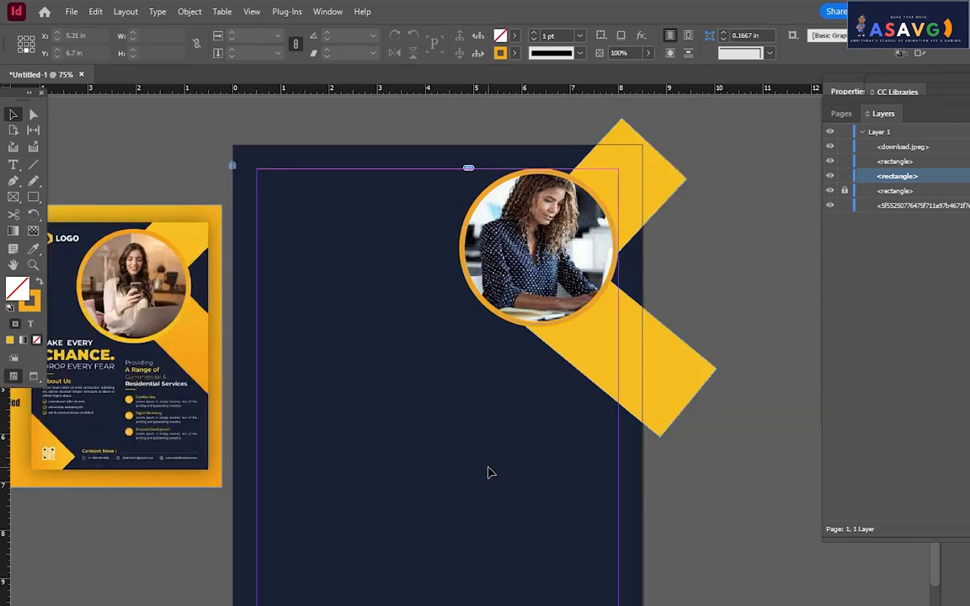
key("w")
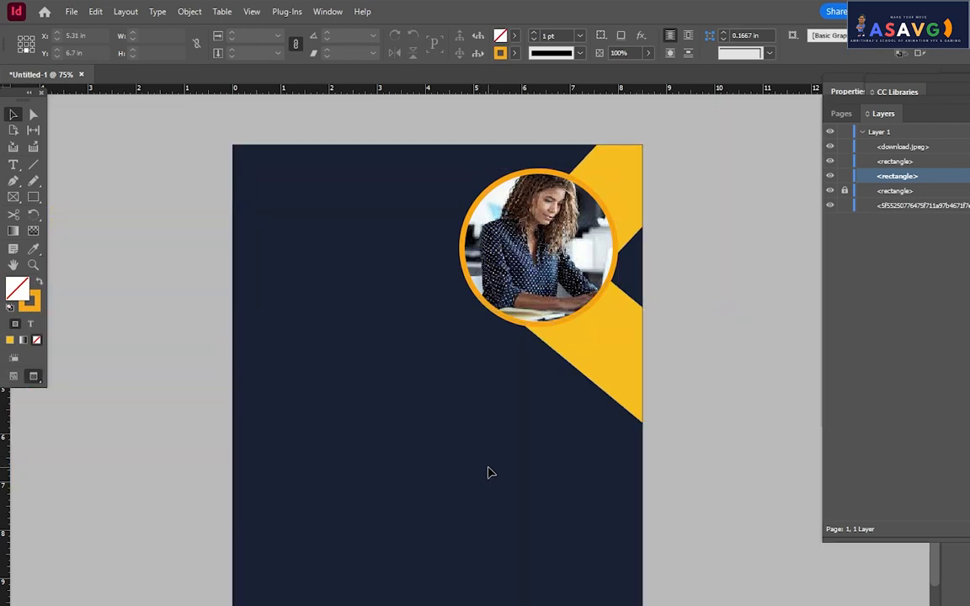
left_click(649, 381)
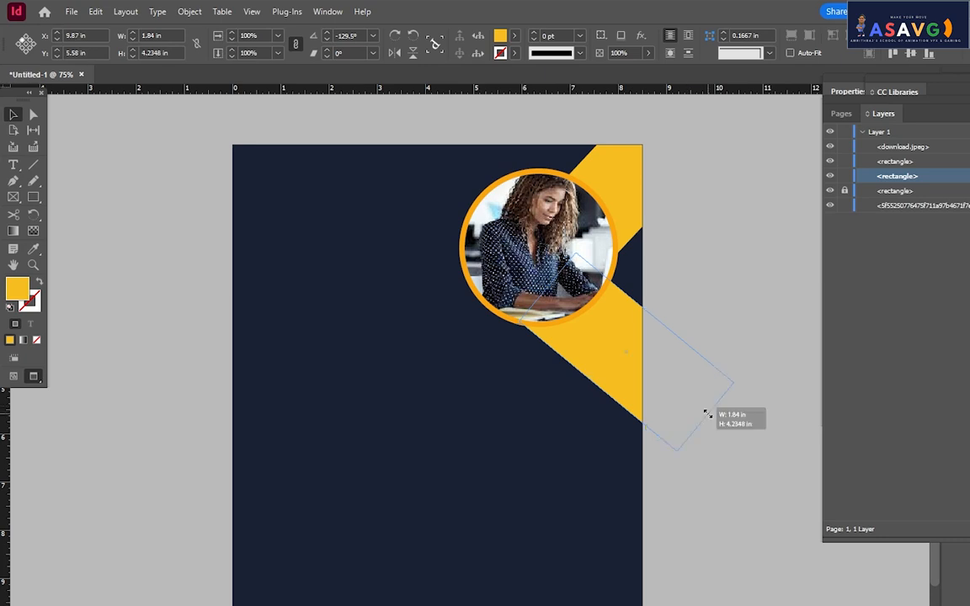
left_click(531, 503)
key("w")
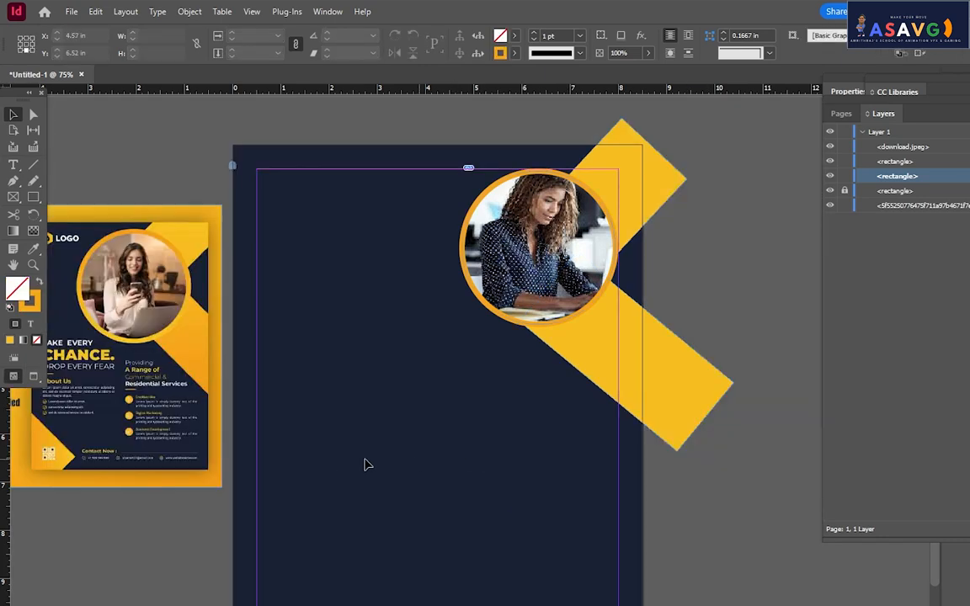
- Add a text frame about 2.06 × 0.74 in near the page's upper-left corner containing LOGO in the Paper color
left_click_drag(366, 463, 504, 448)
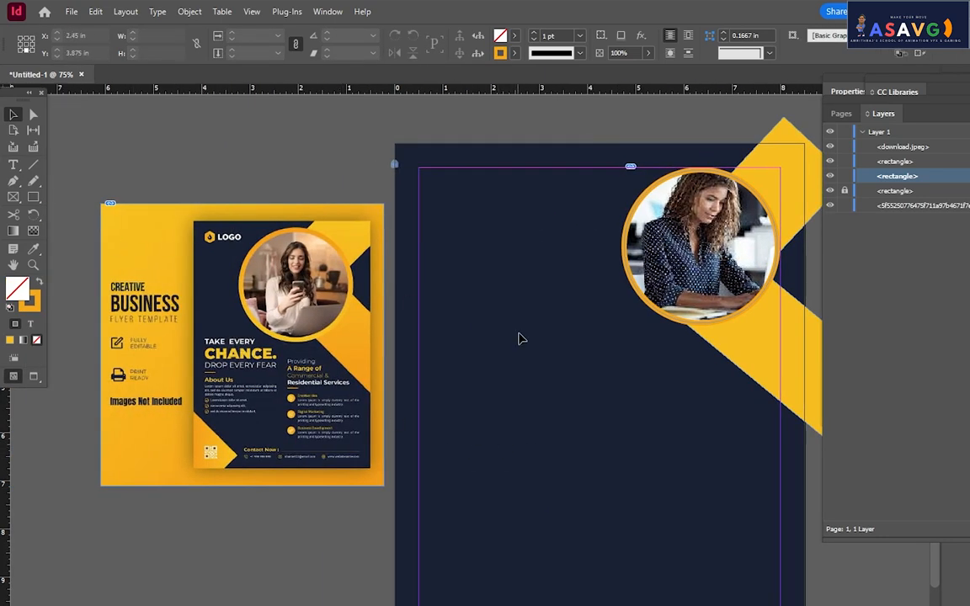
left_click_drag(522, 338, 509, 342)
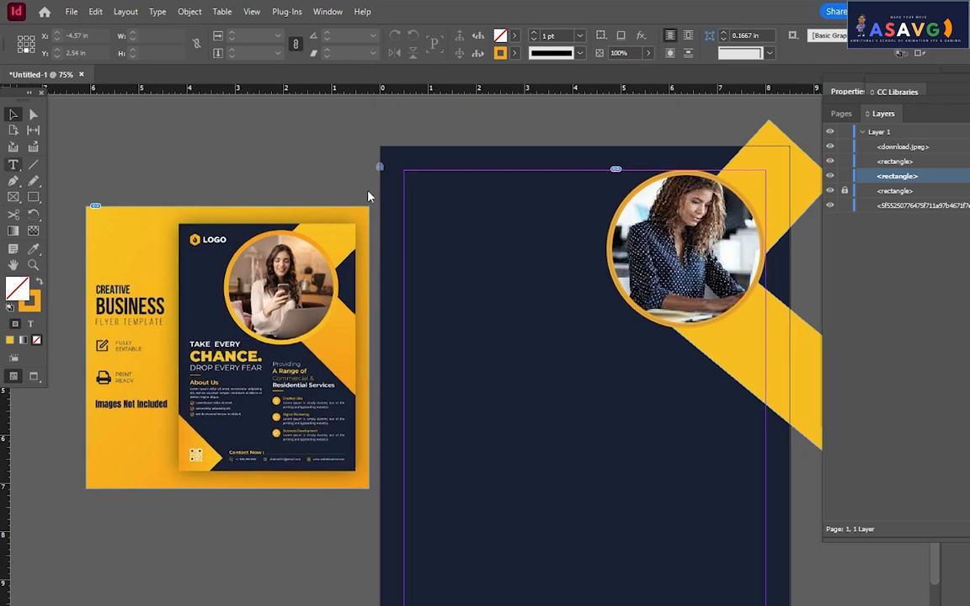
key("t")
left_click_drag(424, 198, 522, 231)
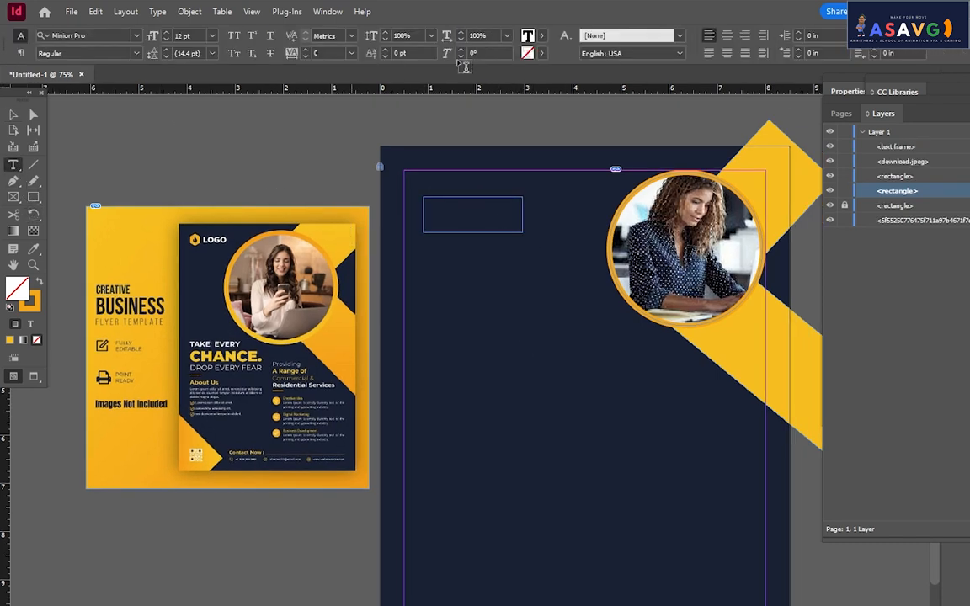
left_click(540, 35)
left_click(426, 107)
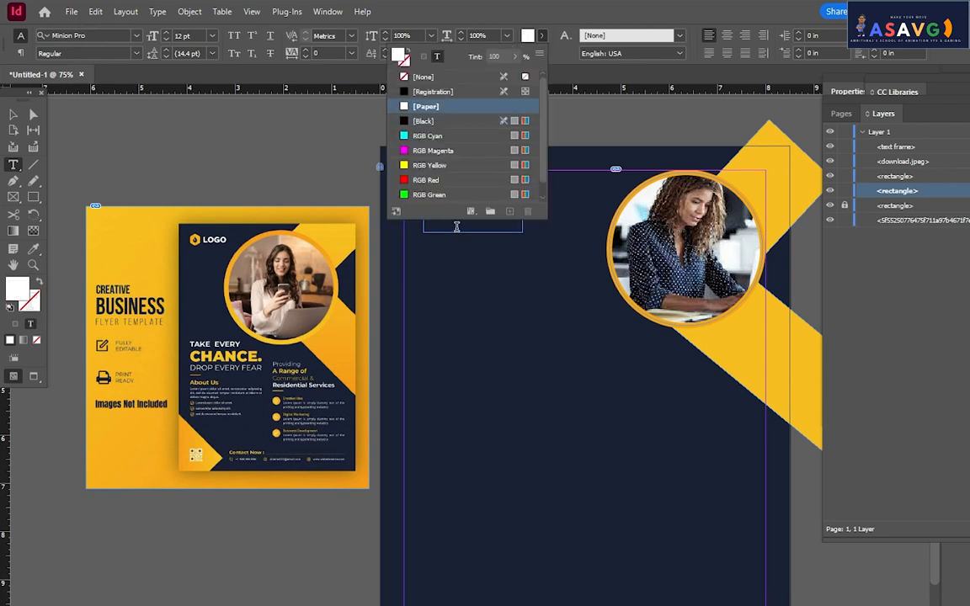
left_click(457, 224)
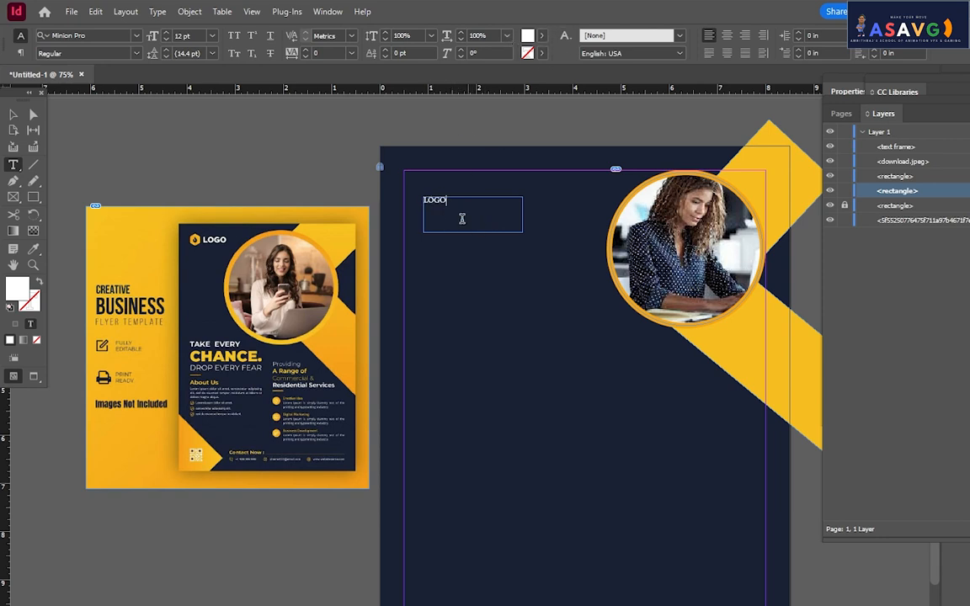
key("Escape")
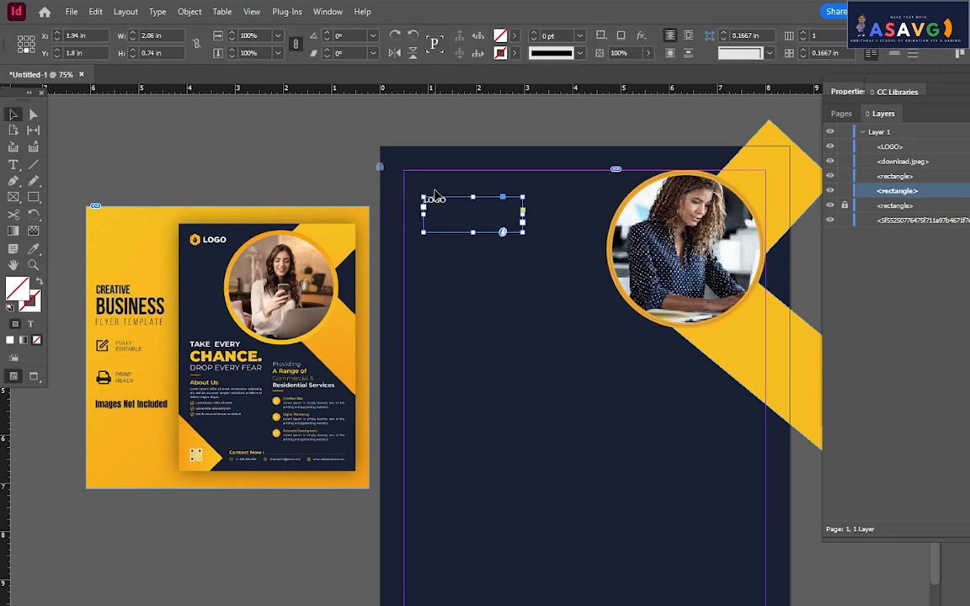
- Browse the fonts for the LOGO text and set it in Abril Fatface
key("Return")
key("ctrl+a")
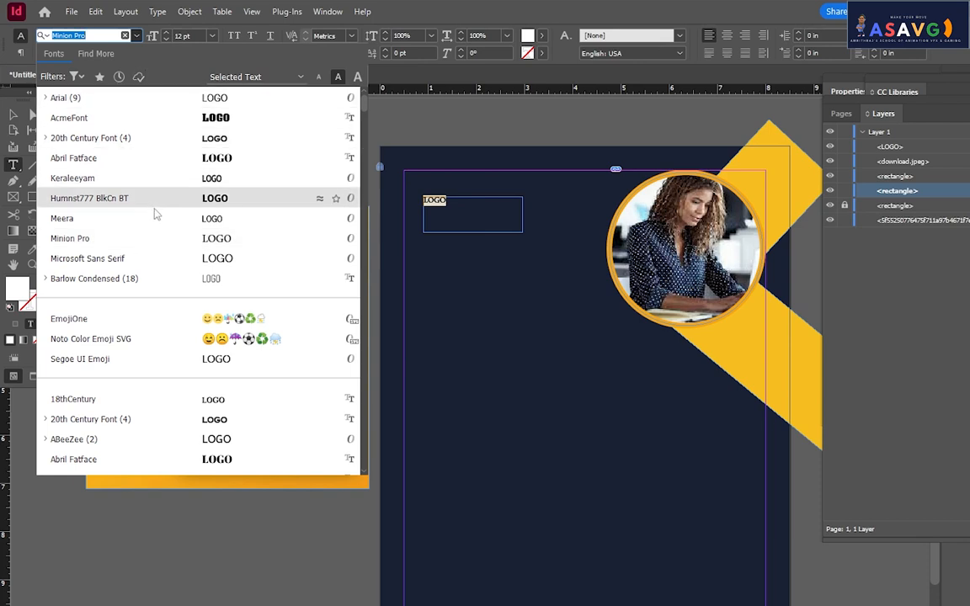
scroll(261, 244, "down", 1)
scroll(261, 244, "down", 5)
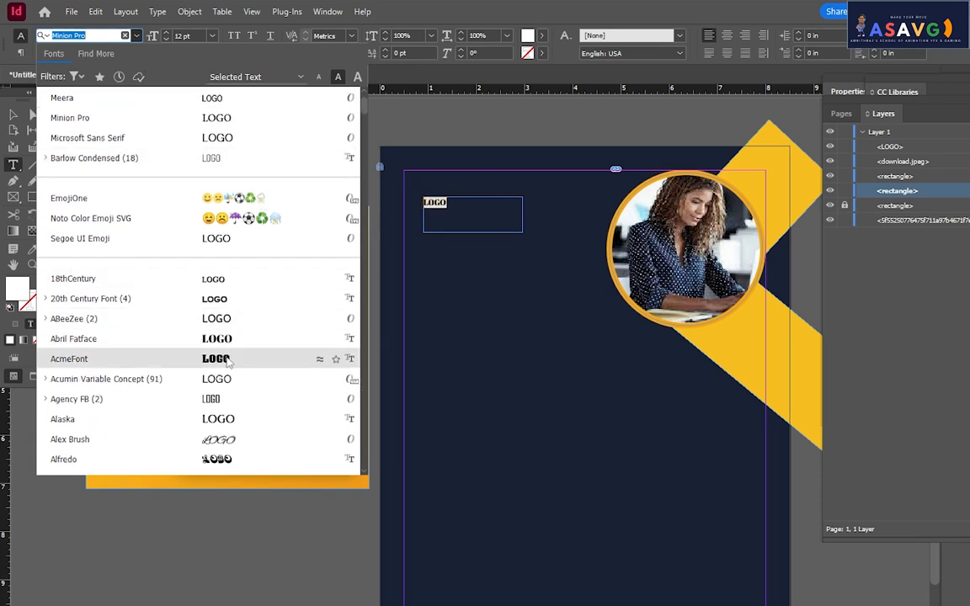
scroll(236, 381, "down", 14)
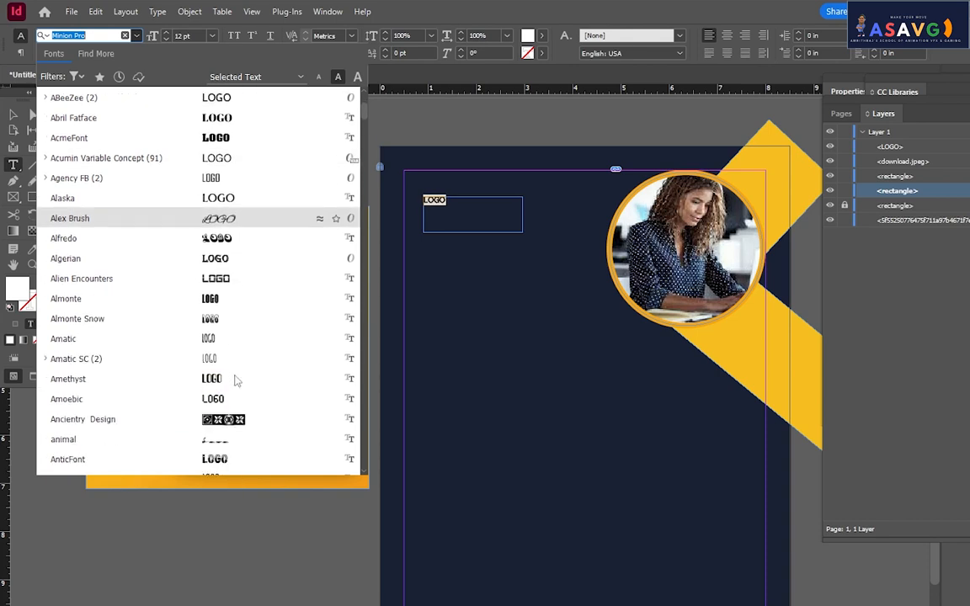
scroll(236, 381, "down", 7)
scroll(237, 379, "up", 20)
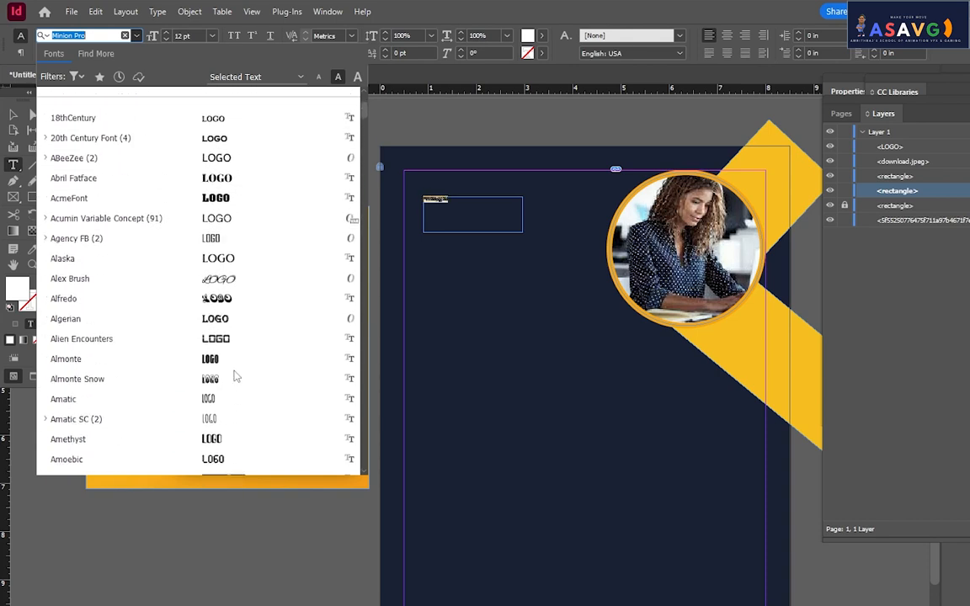
scroll(237, 379, "up", 2)
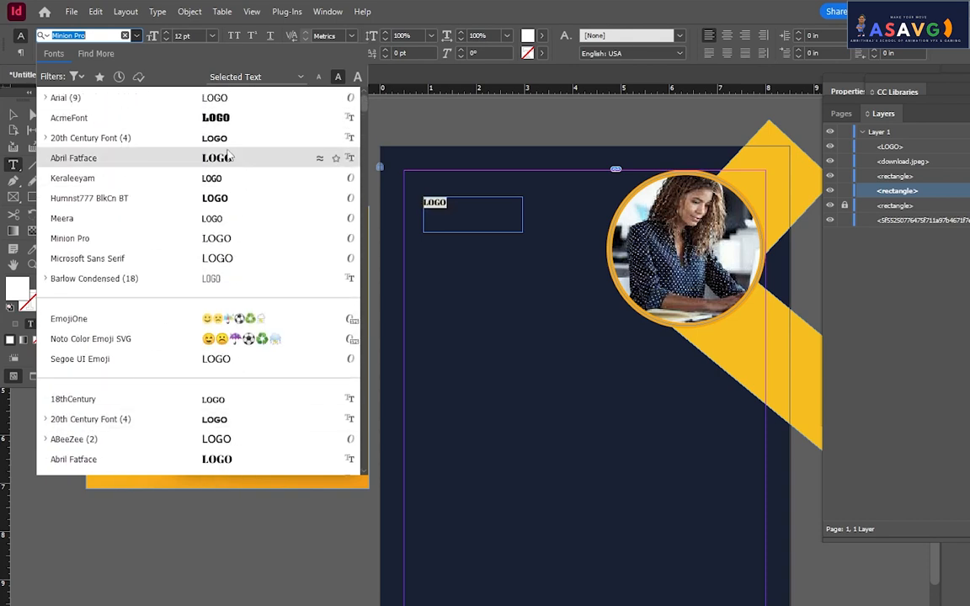
left_click(226, 160)
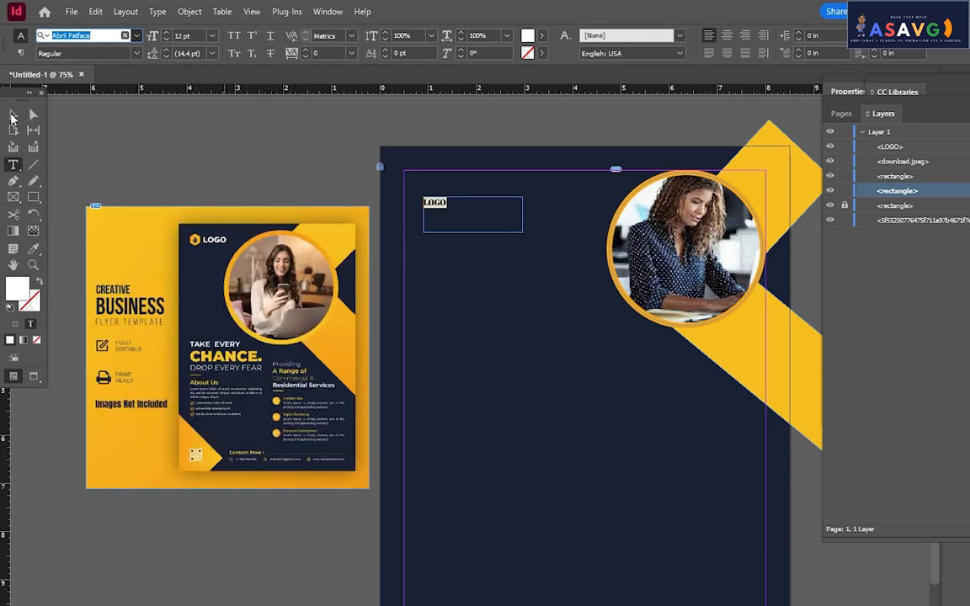
key("Escape")
- Set the LOGO text to 24 pt and move its frame slightly up and to the right
double_click(438, 208)
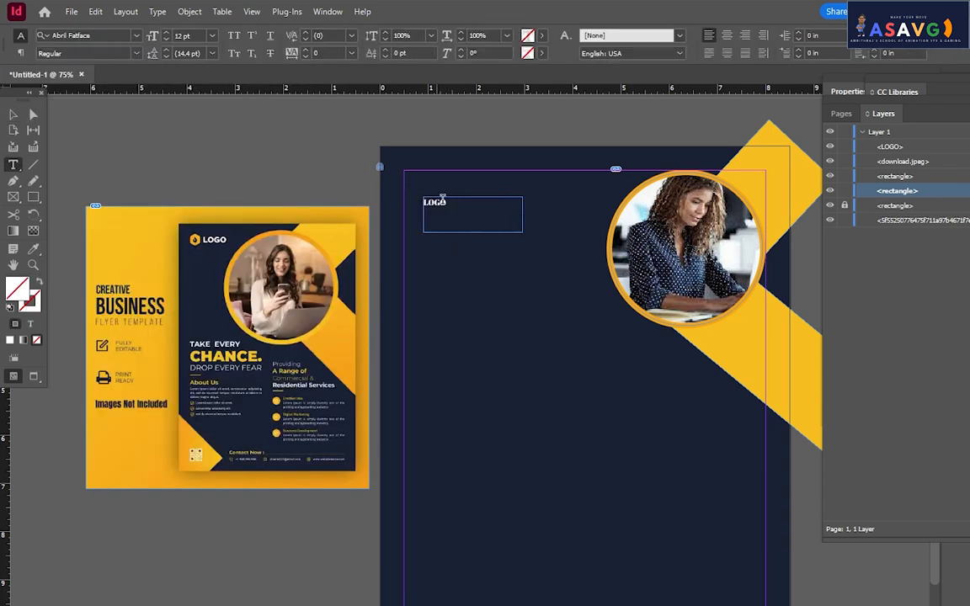
key("ctrl+a")
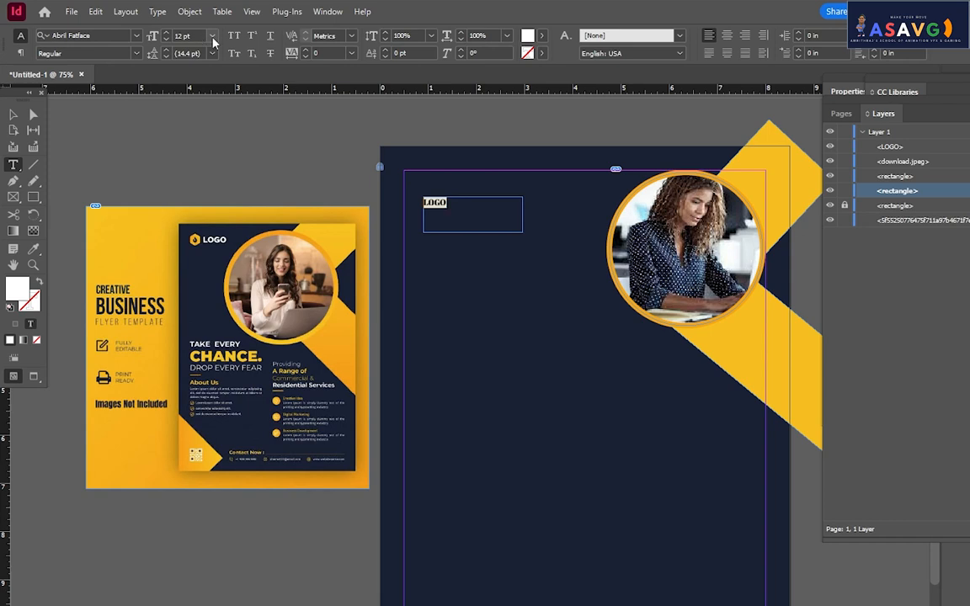
left_click(213, 35)
left_click(184, 171)
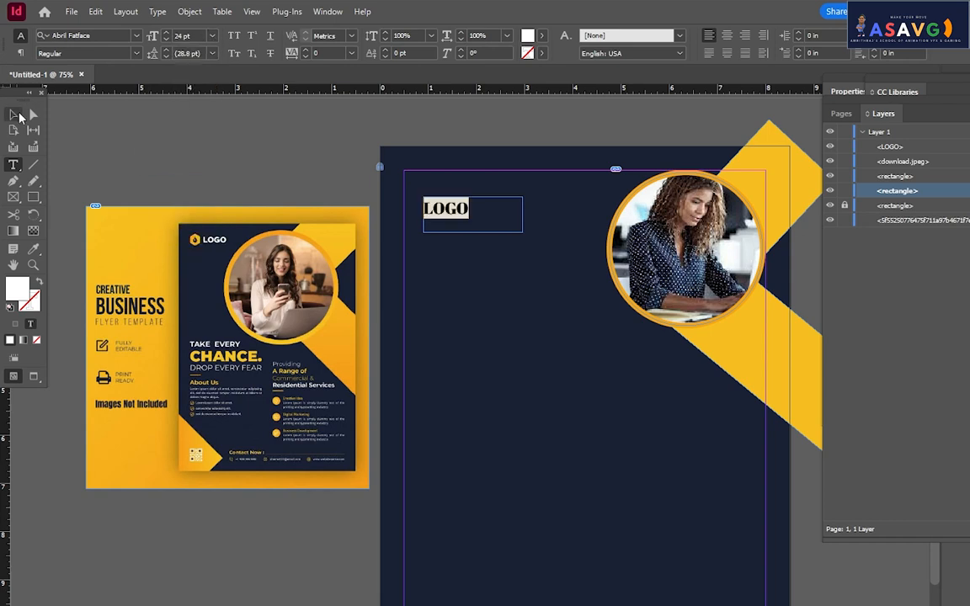
left_click(13, 115)
left_click(444, 310)
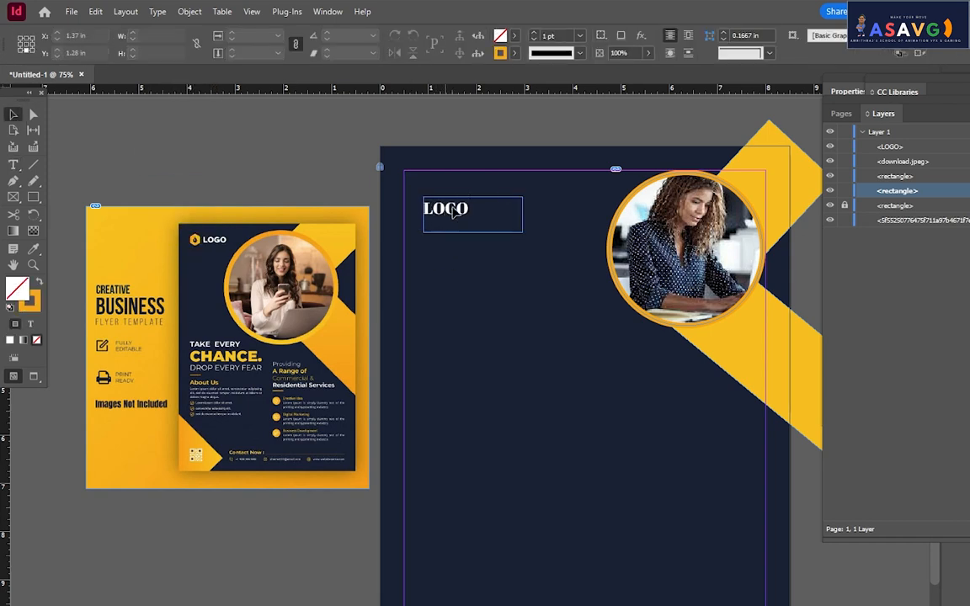
left_click_drag(455, 212, 469, 204)
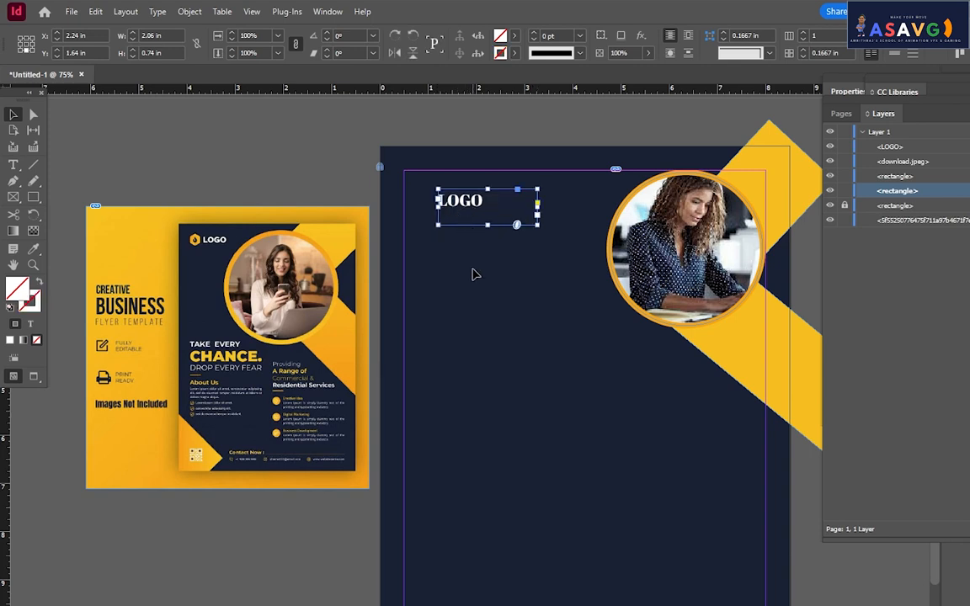
- Duplicate the LOGO frame straight down to the middle of the page and convert the upper LOGO to outlines
left_click_drag(462, 218, 461, 421)
left_click(461, 210)
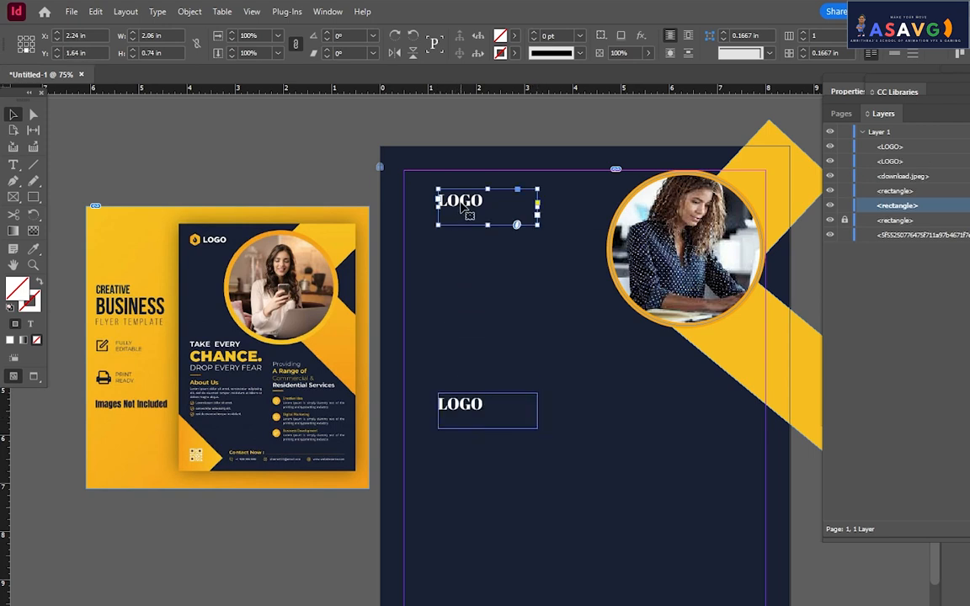
key("ctrl+shift+o")
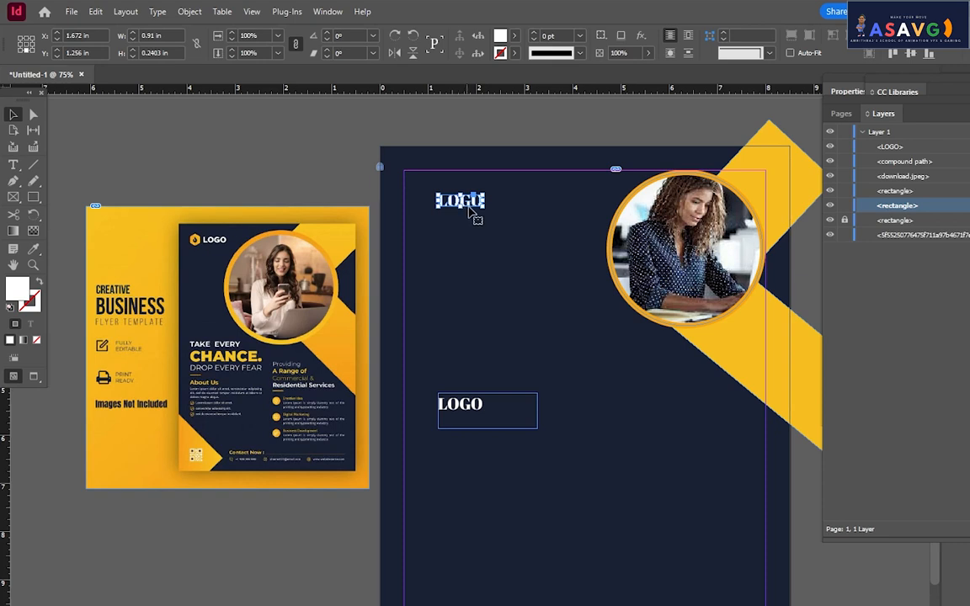
- Scale the outlined LOGO to about 1.87 × 0.49 in near the page's upper-left corner, checking it in preview
left_click_drag(486, 208, 465, 225)
left_click(450, 223)
left_click(459, 216)
left_click(464, 257)
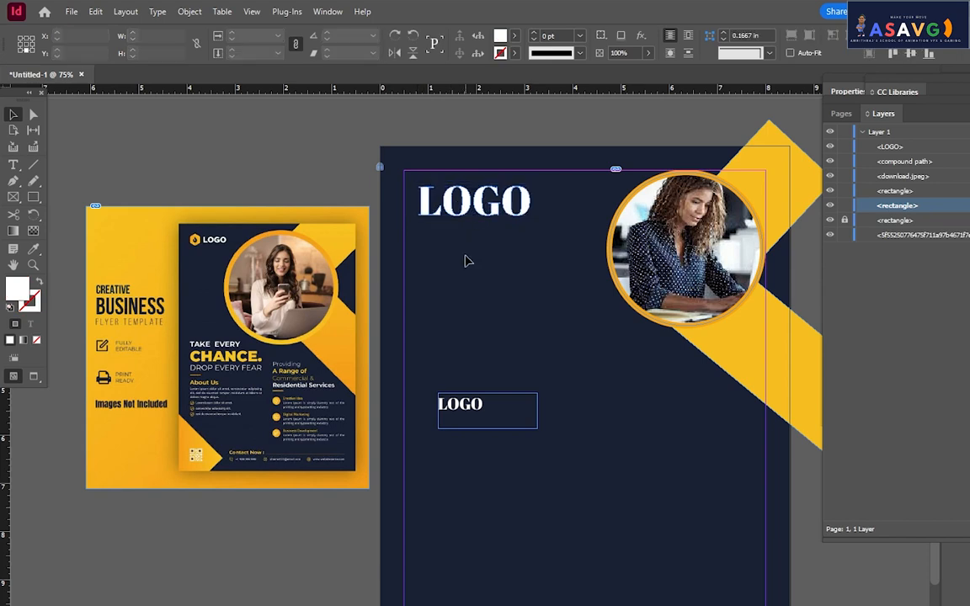
key("w")
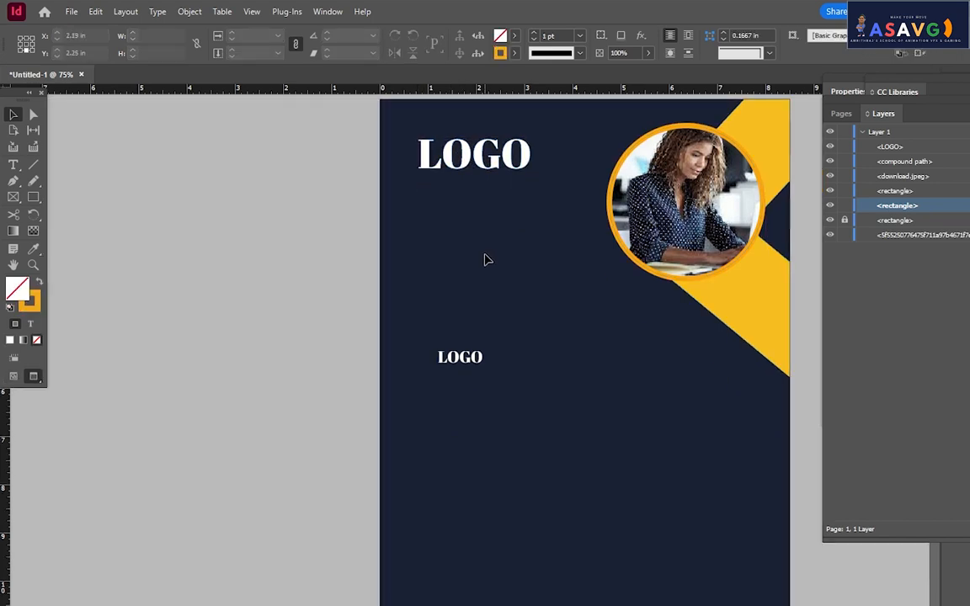
left_click(463, 219)
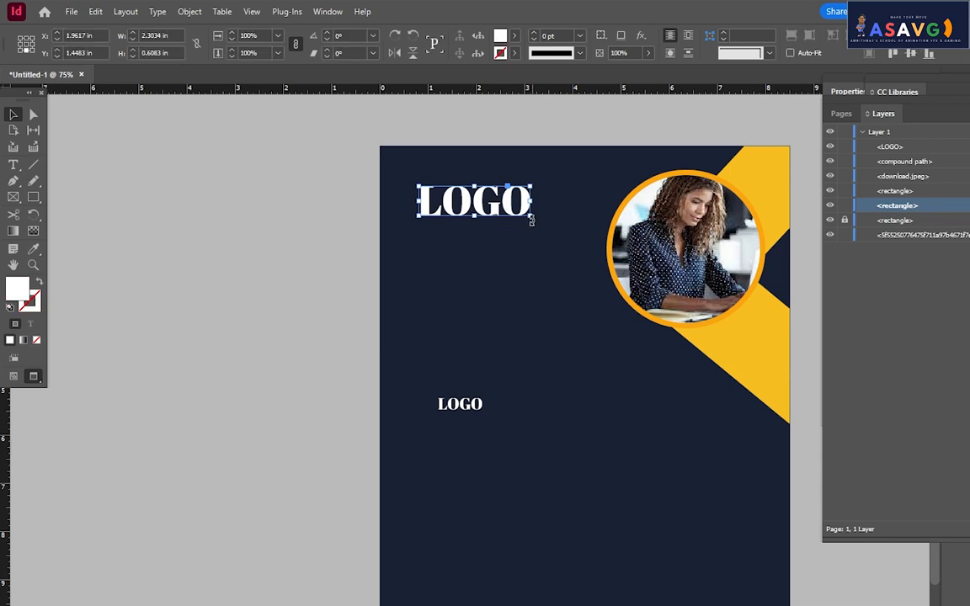
left_click_drag(530, 217, 454, 214)
left_click(494, 246)
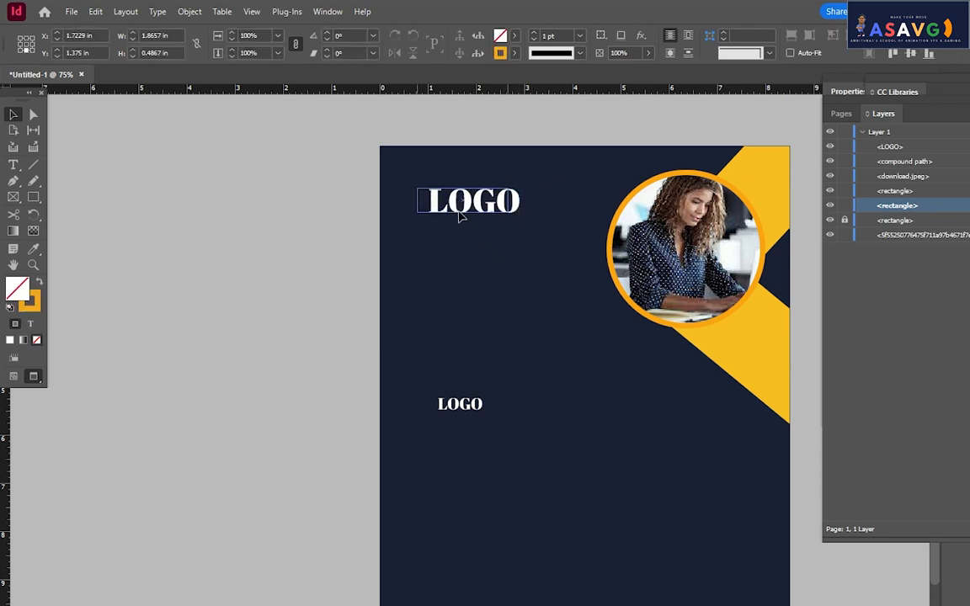
left_click(475, 276)
key("w")
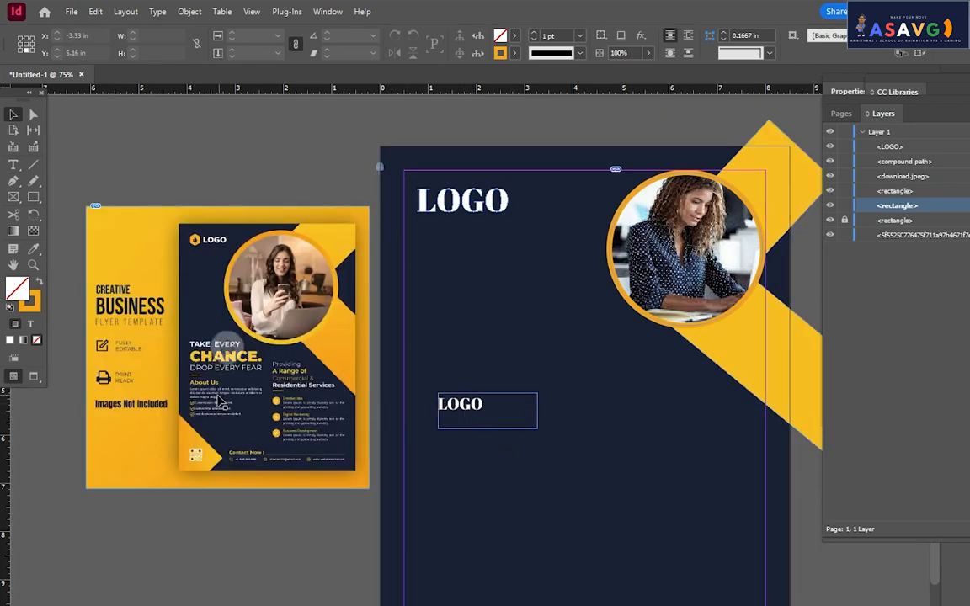
- Draw a hexagon about 2.88 × 2.32 in at the page's lower-left corner and give it the orange fill without a stroke
left_click_drag(459, 523, 465, 454)
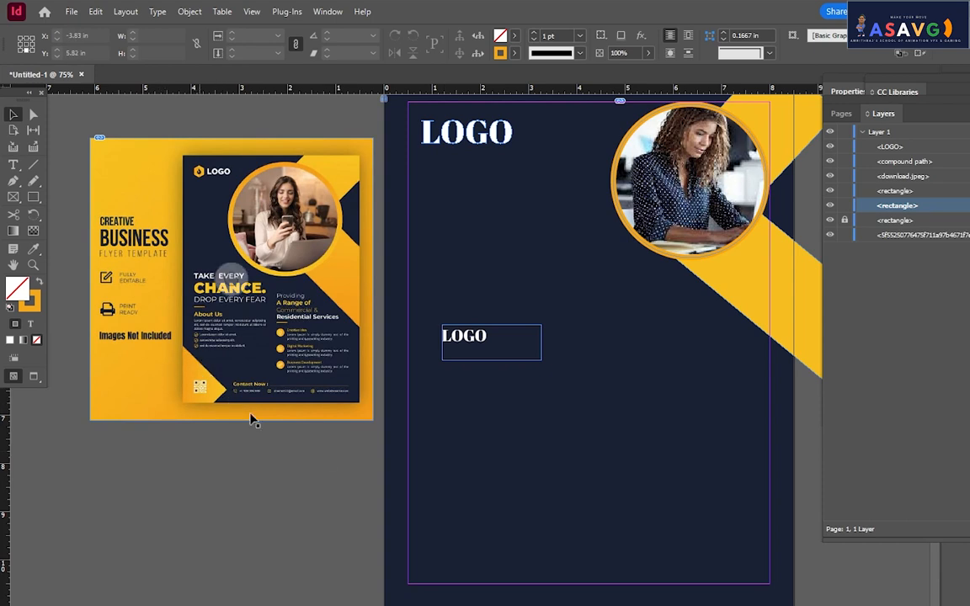
scroll(453, 496, "down", 1)
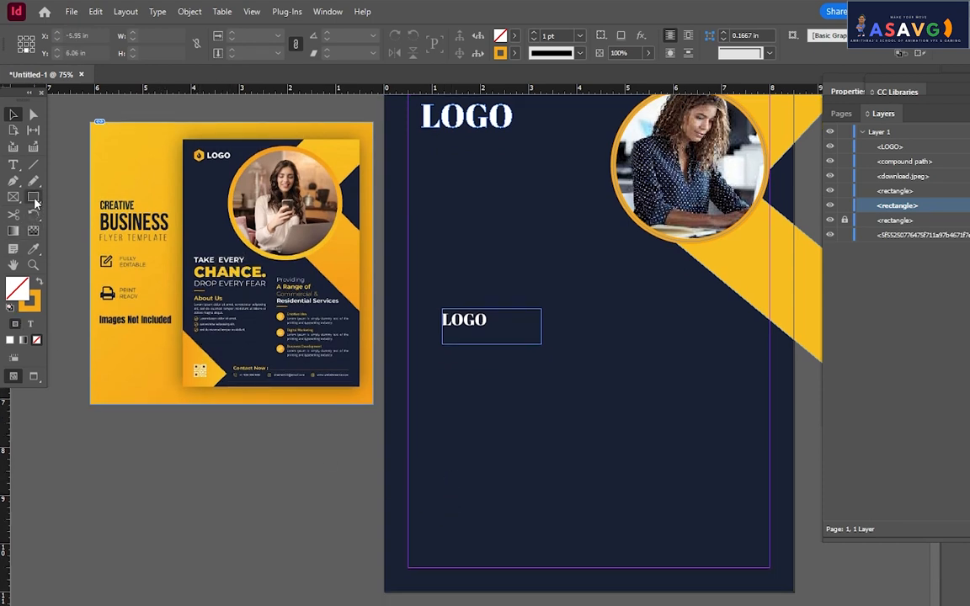
left_click(34, 200)
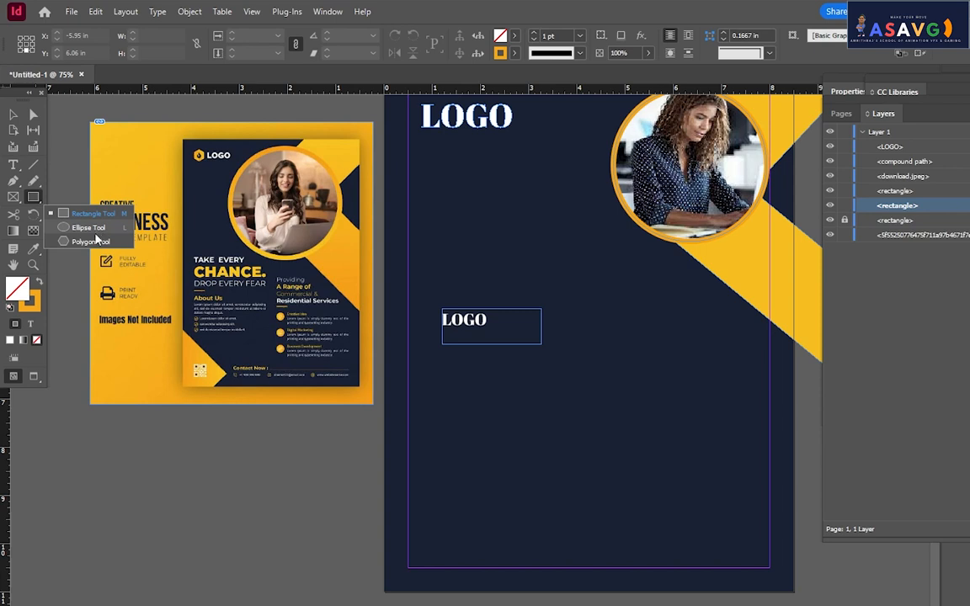
left_click(93, 242)
left_click_drag(394, 492, 532, 602)
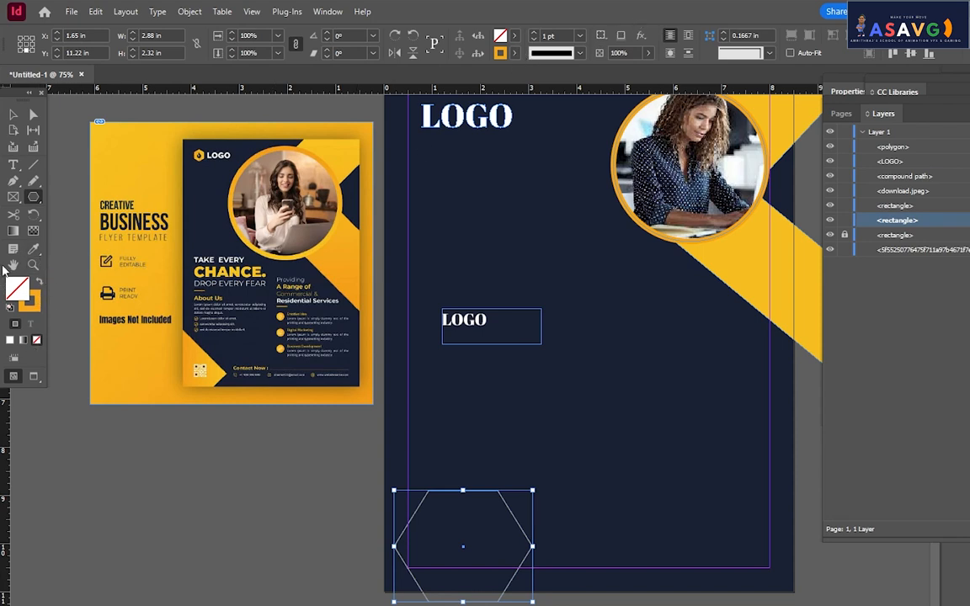
left_click(38, 284)
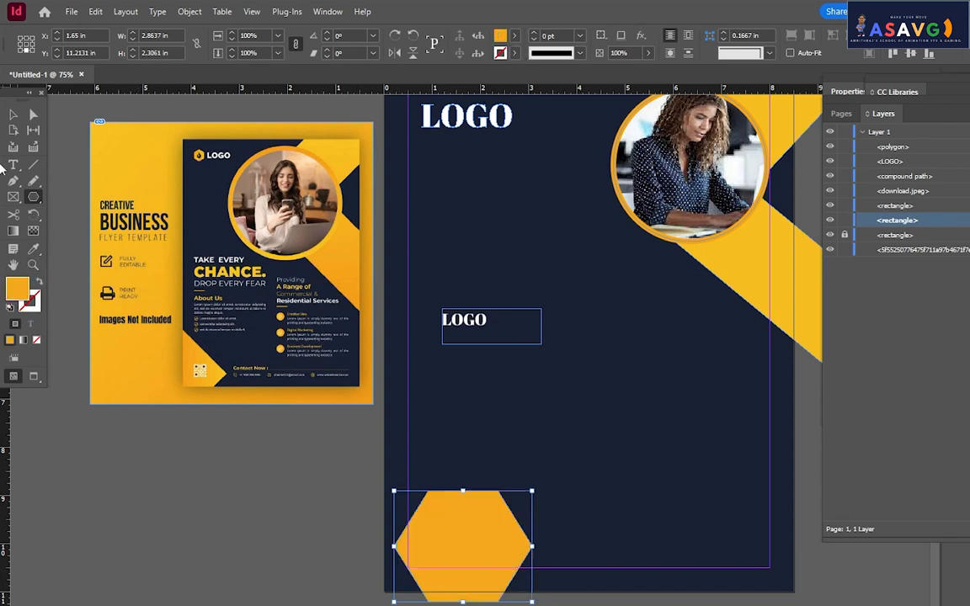
- Move the orange hexagon partly beyond the page's left and bottom edges and preview the page
left_click(13, 114)
left_click_drag(481, 547, 418, 547)
key("w")
key("w")
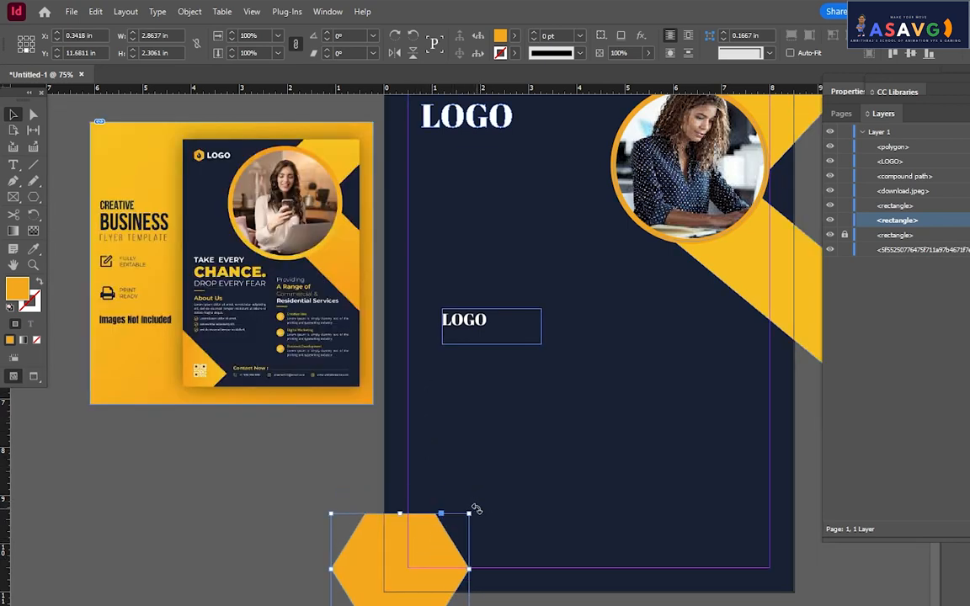
left_click_drag(476, 509, 437, 577)
left_click_drag(485, 515, 479, 498)
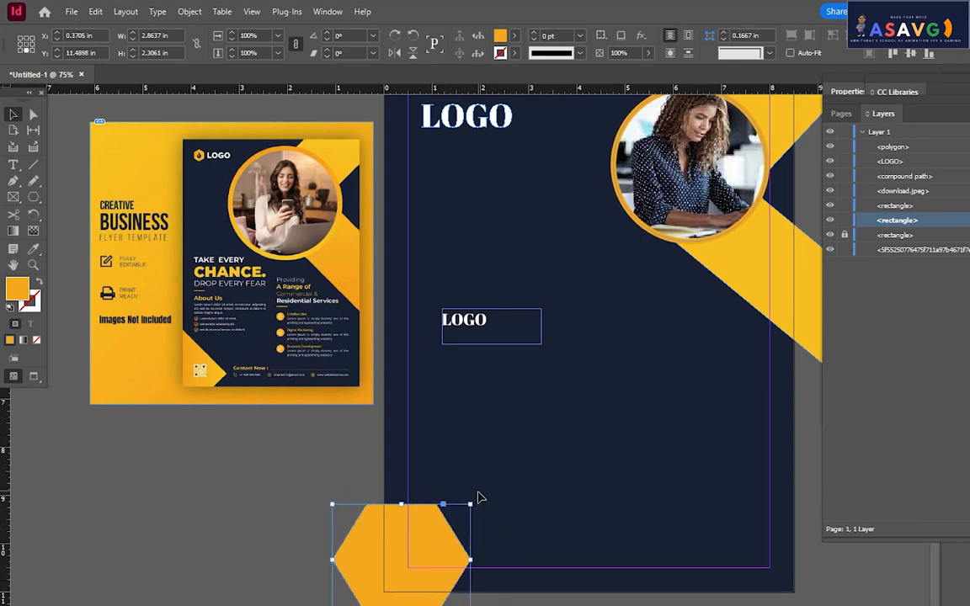
key("w")
left_click(513, 481)
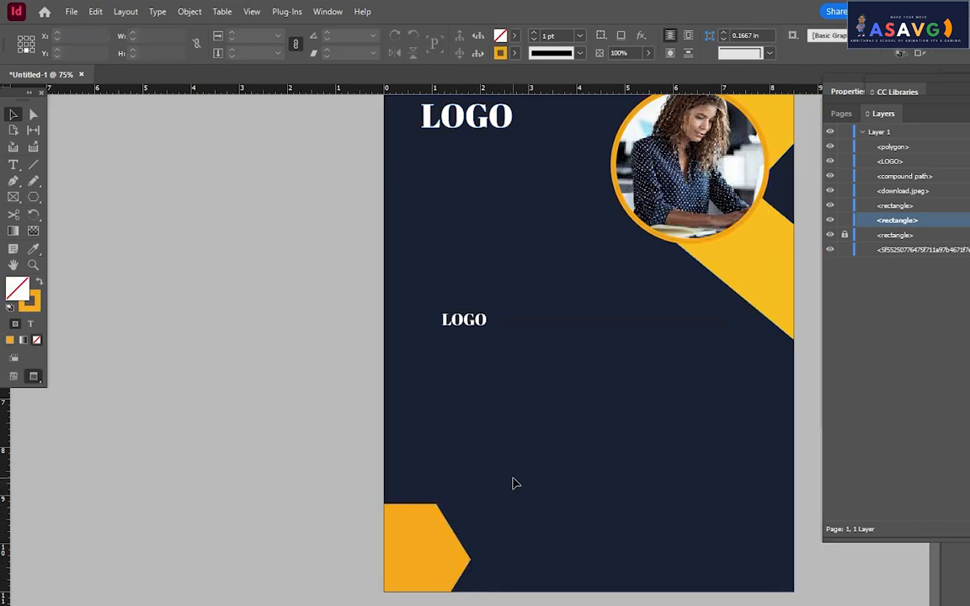
- Reposition the hexagon so its lower side sits on the page's bottom edge and its left part overhangs the page, checking in preview
left_click(402, 556)
key("w")
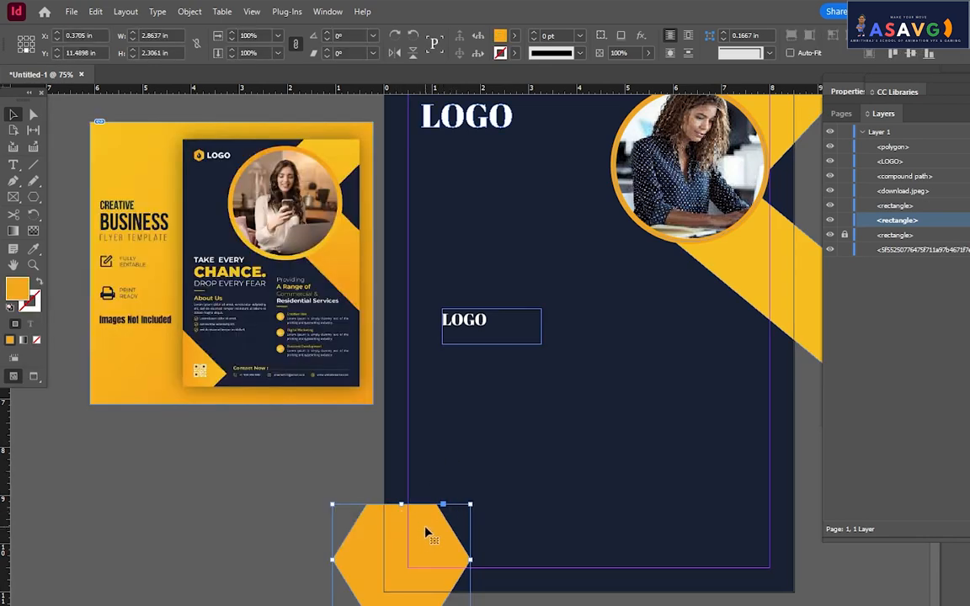
mouse_move(428, 534)
left_mouse_down()
mouse_move(509, 513)
mouse_move(459, 515)
mouse_move(435, 541)
left_mouse_up()
key("w")
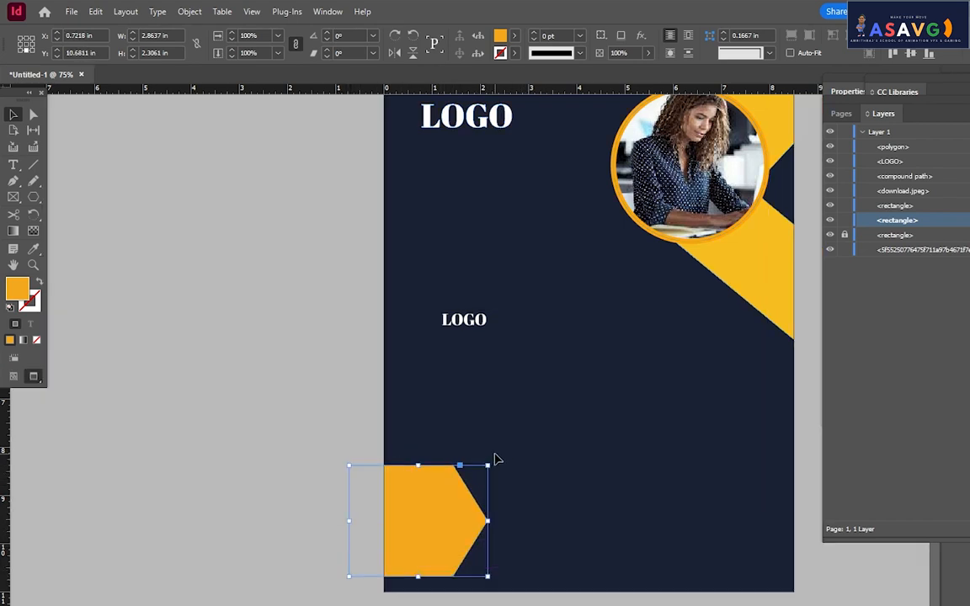
key("w")
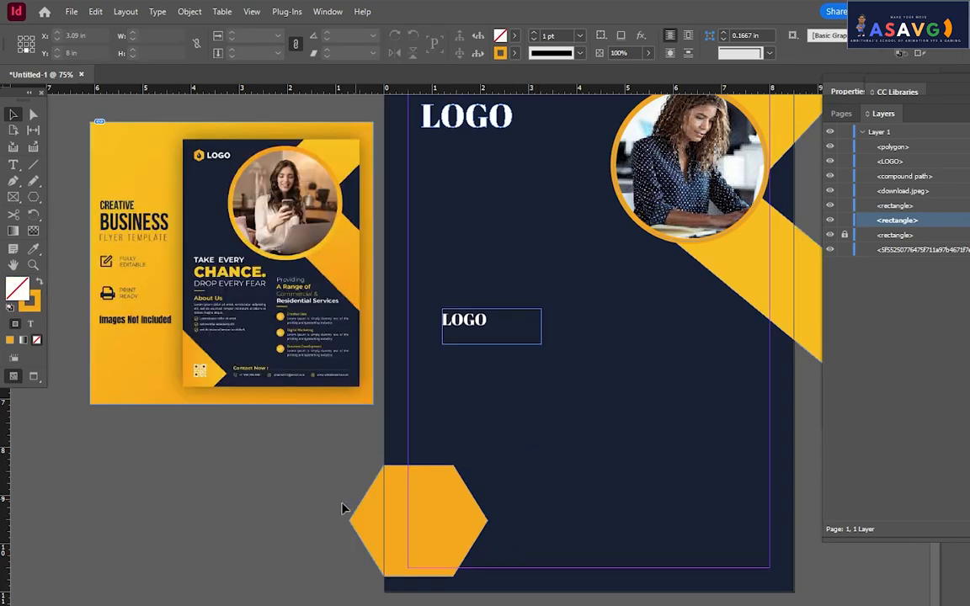
left_click_drag(410, 526, 406, 534)
key("w")
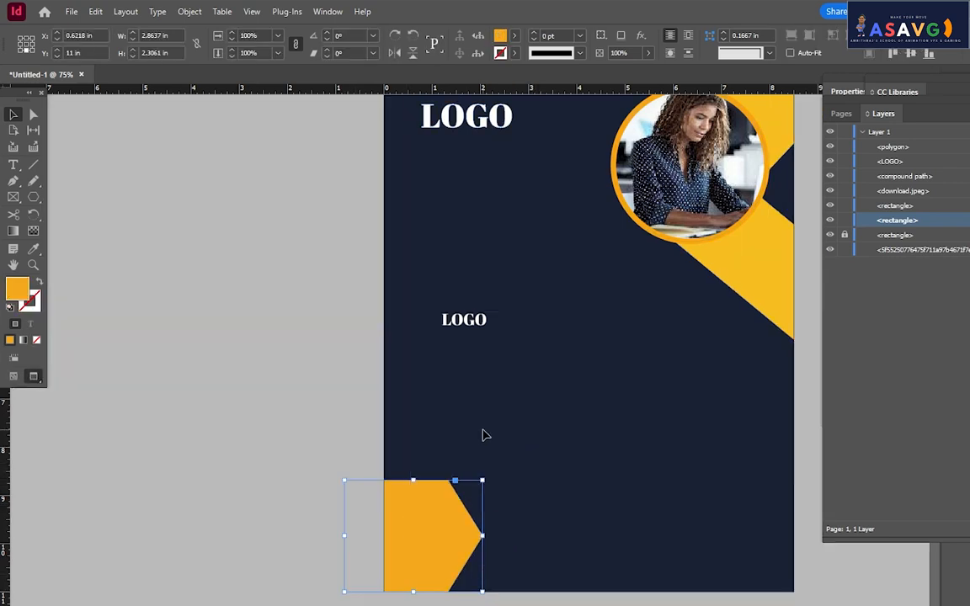
left_click(522, 436)
key("w")
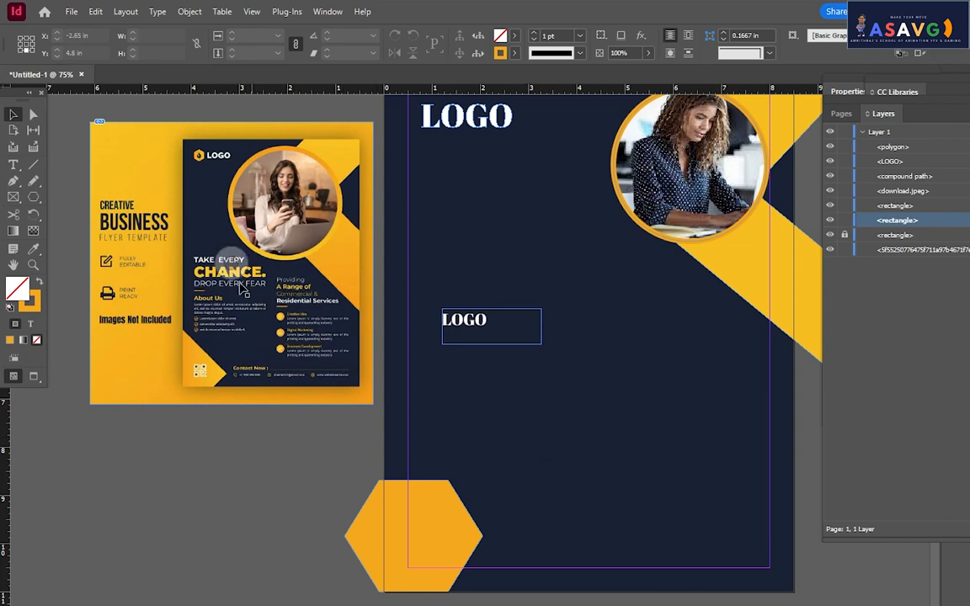
- Replace the text in the lower LOGO frame with TAKE EVERY, following the reference flyer
key("ctrl+=")
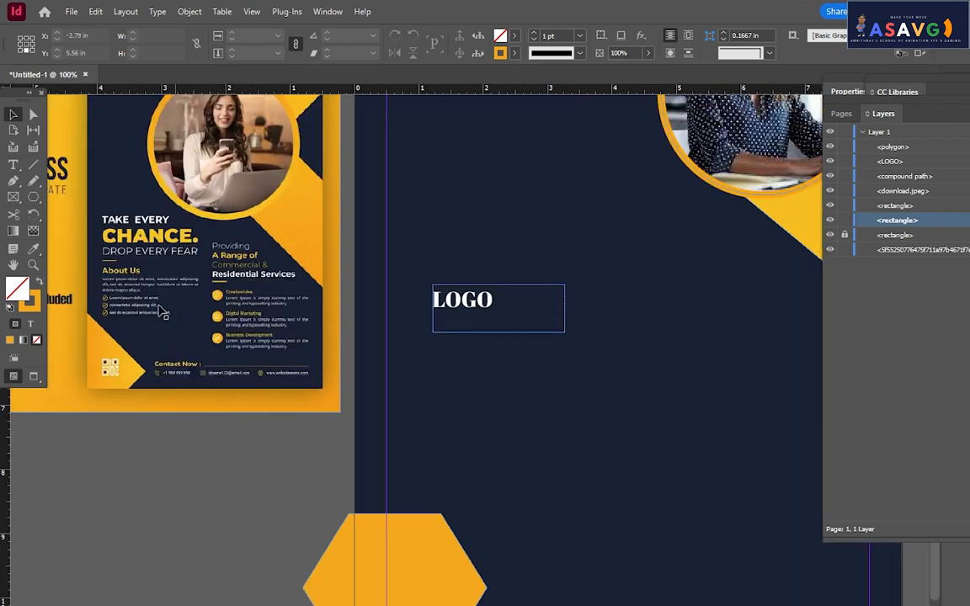
scroll(163, 312, "left", 2)
scroll(202, 286, "up", 1)
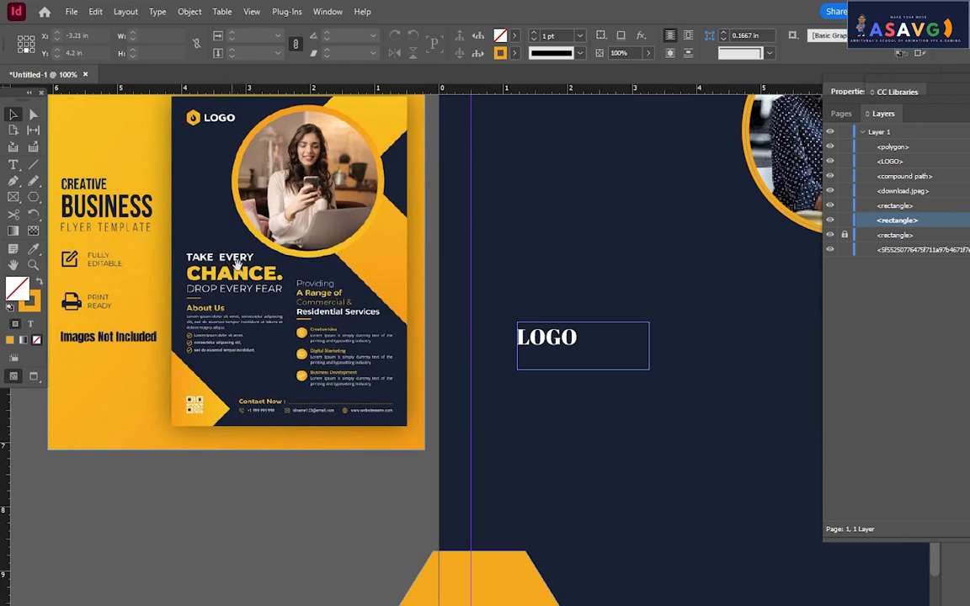
double_click(562, 339)
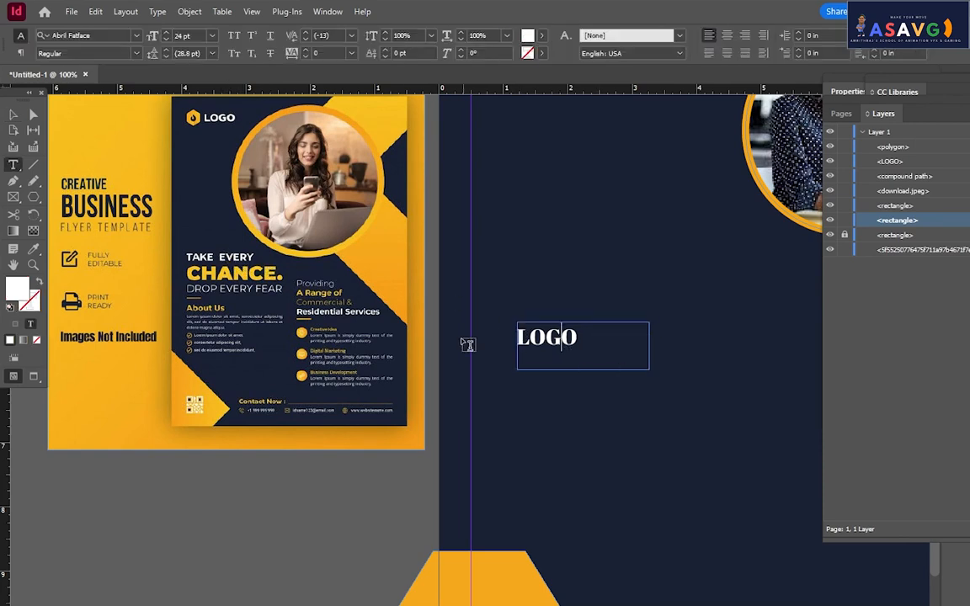
key("ctrl+a")
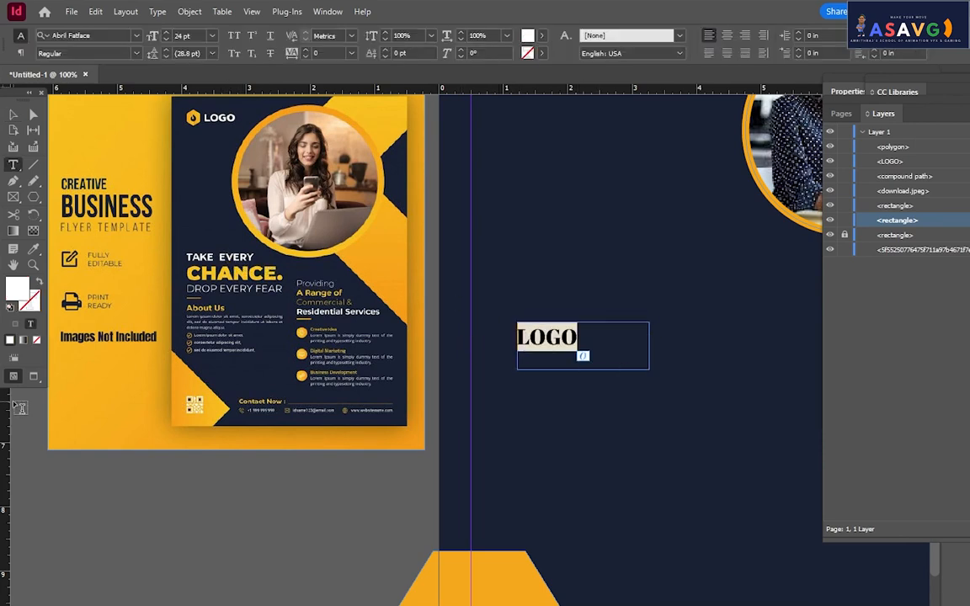
type("TAKE")
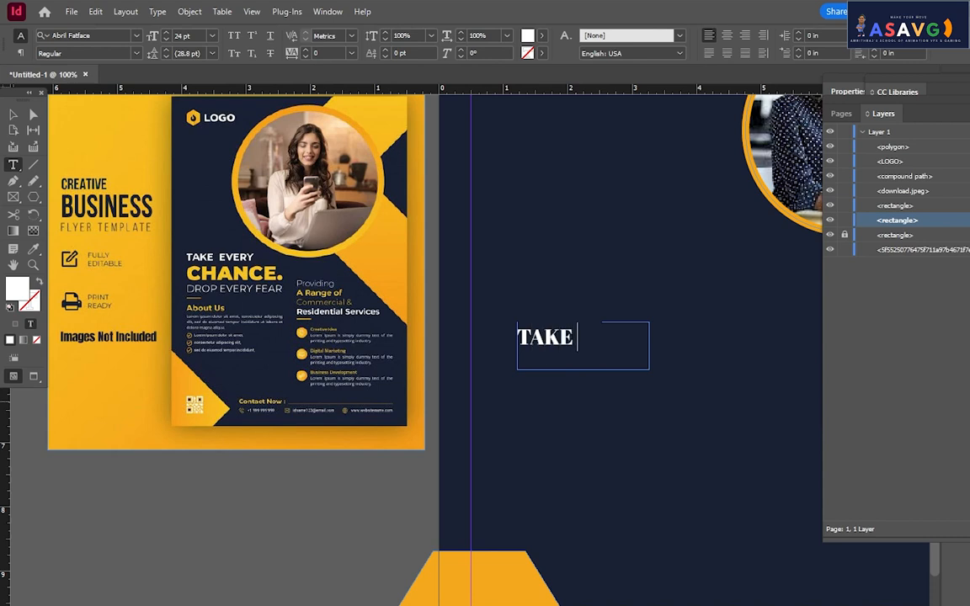
type(" EVERY")
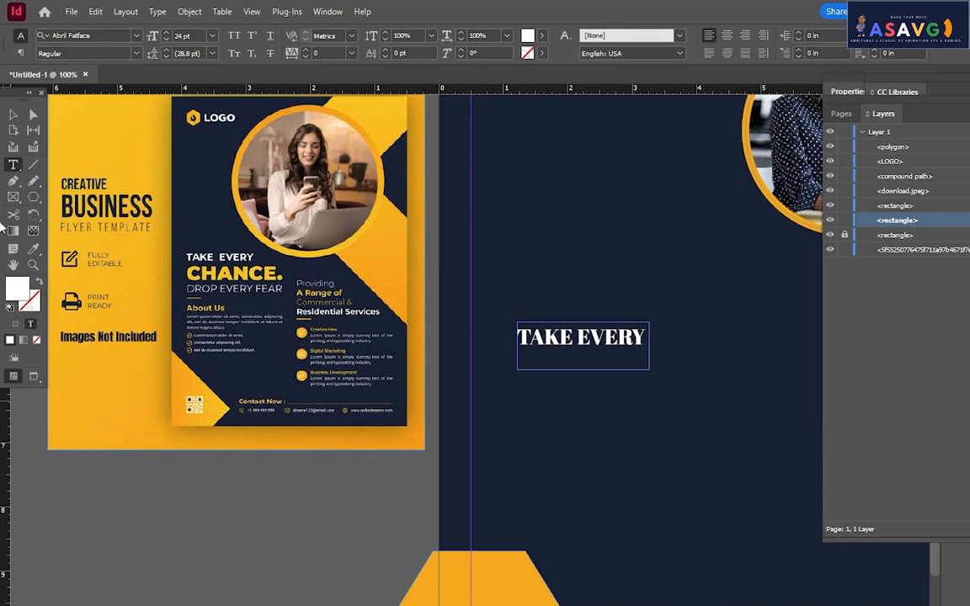
- Enlarge the TAKE EVERY frame to about 2.92 × 1.58 in, add CHANCE as a second line and select that word
left_click(14, 114)
left_click_drag(651, 371, 704, 422)
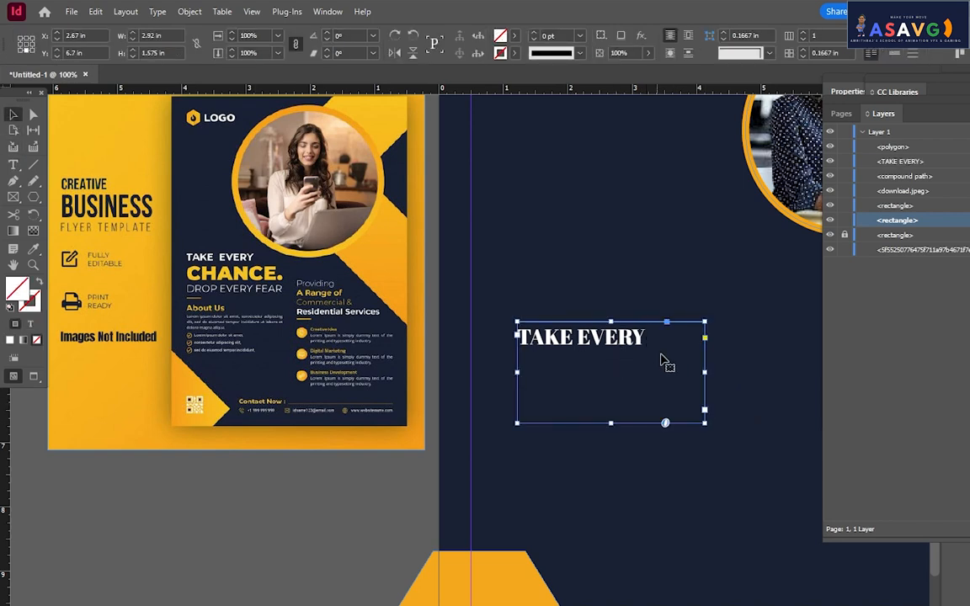
double_click(646, 337)
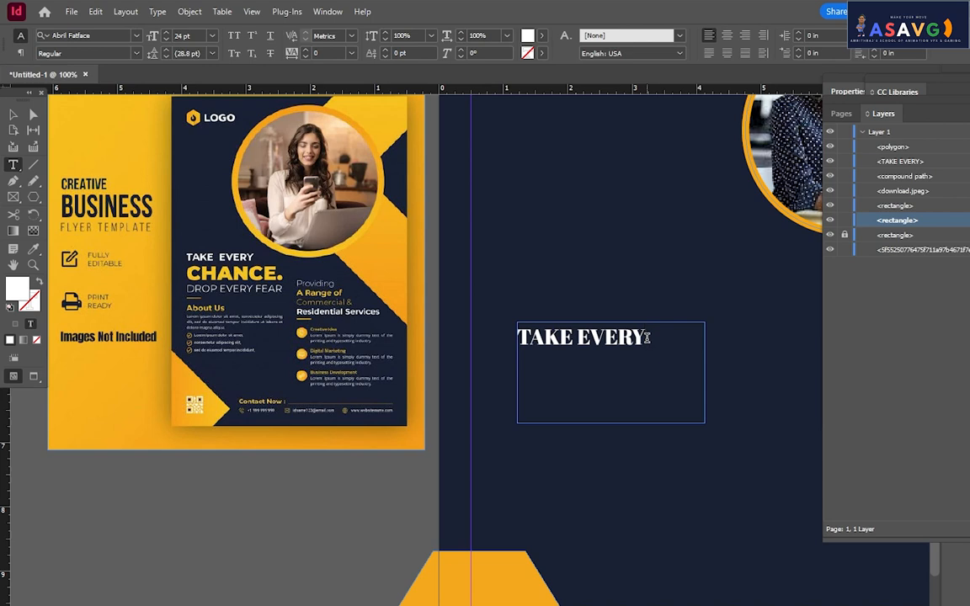
key("Return")
type("CA")
type("HAN")
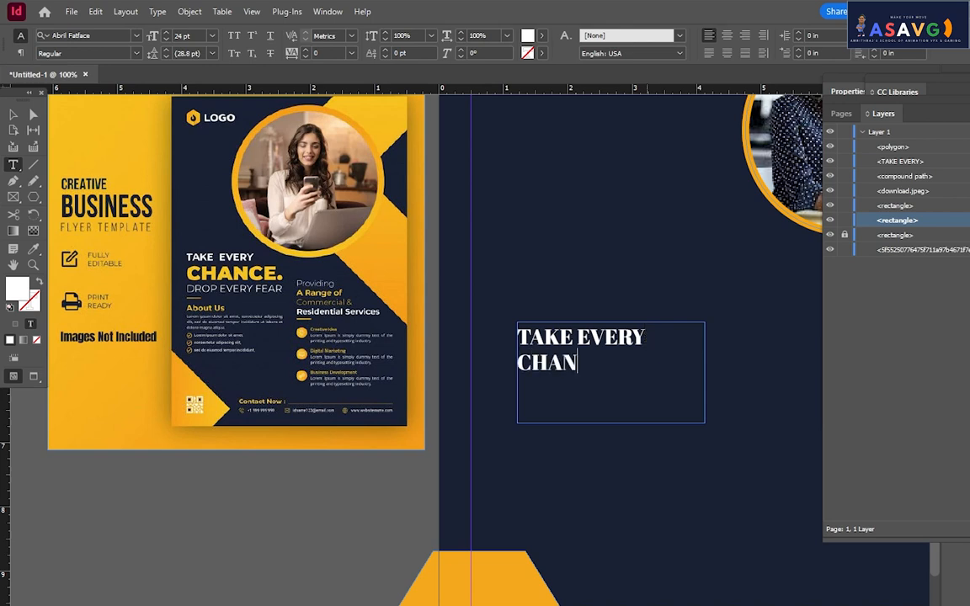
type("CE")
left_click_drag(608, 362, 482, 369)
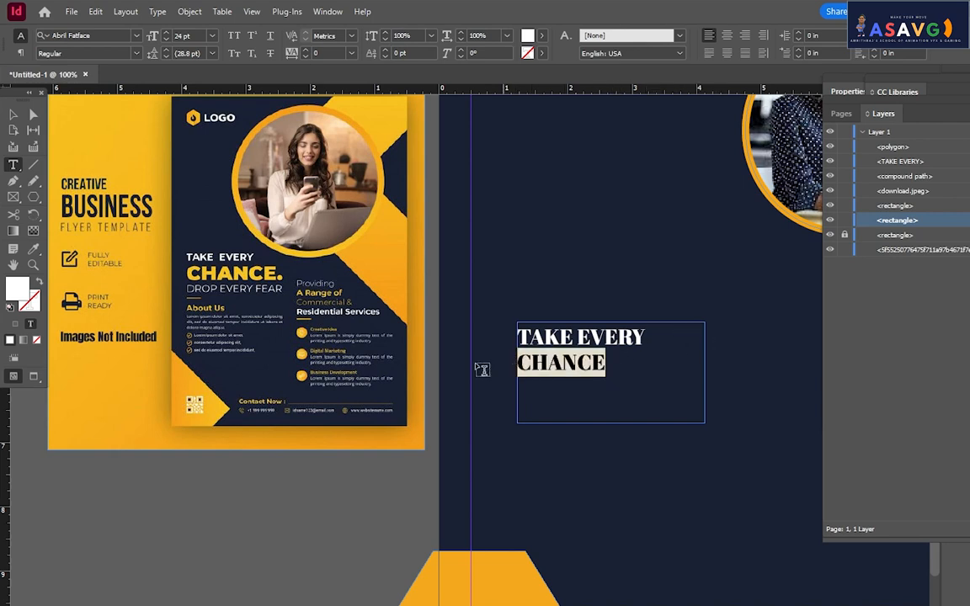
- Colour the word CHANCE with the yellow sampled from the reference headline and move the frame to about X 2.41 in, Y 5.775 in
left_click(34, 249)
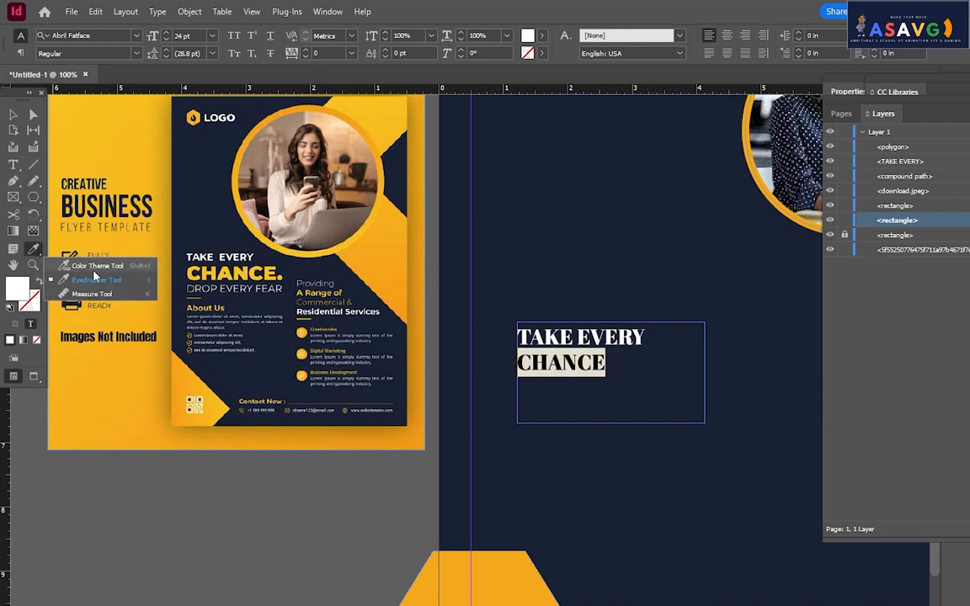
left_click(95, 278)
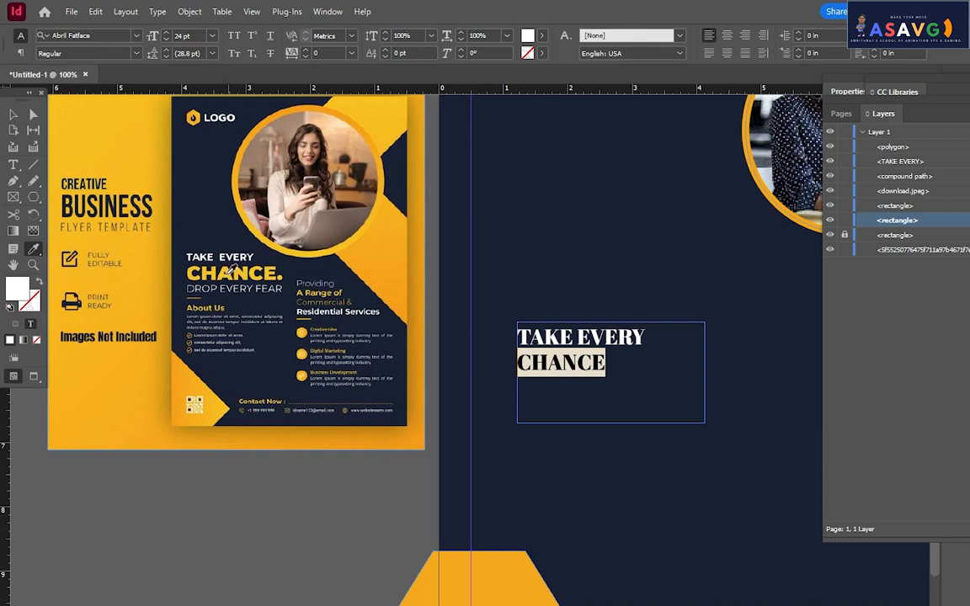
left_click(230, 269)
left_click(14, 113)
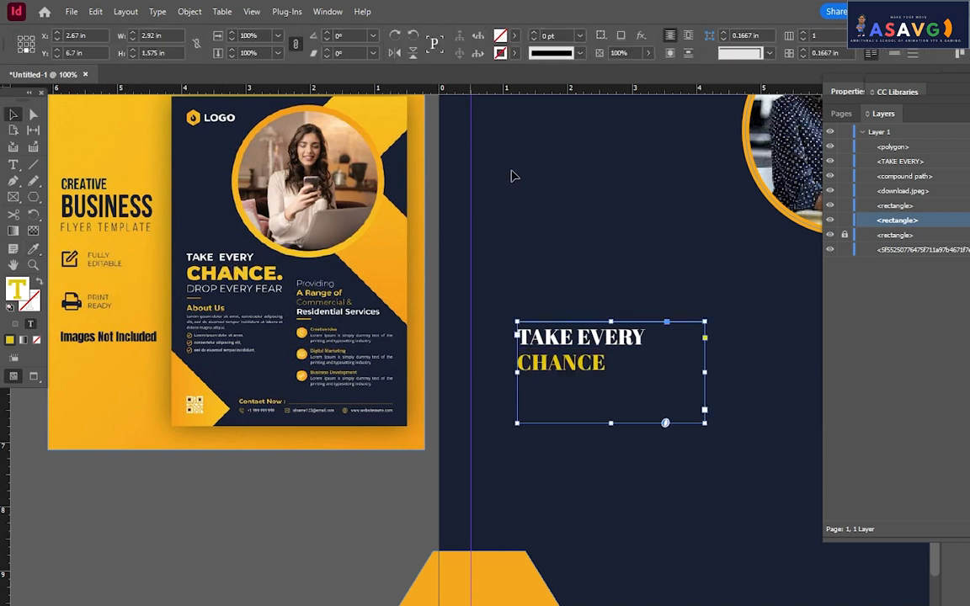
left_click(513, 176)
left_click_drag(577, 378, 561, 320)
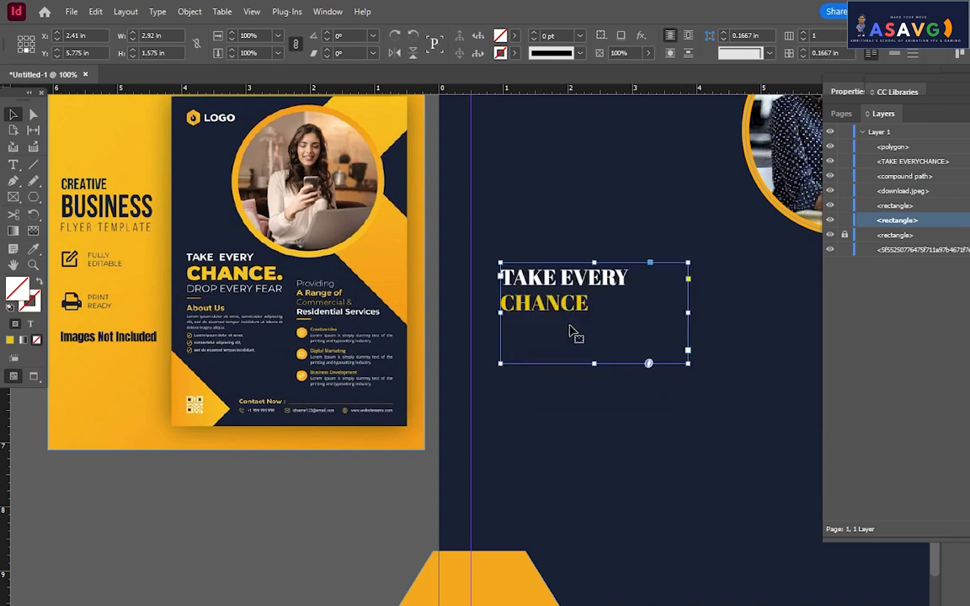
- Set the TAKE EVERY line to 20th Century Font
double_click(590, 290)
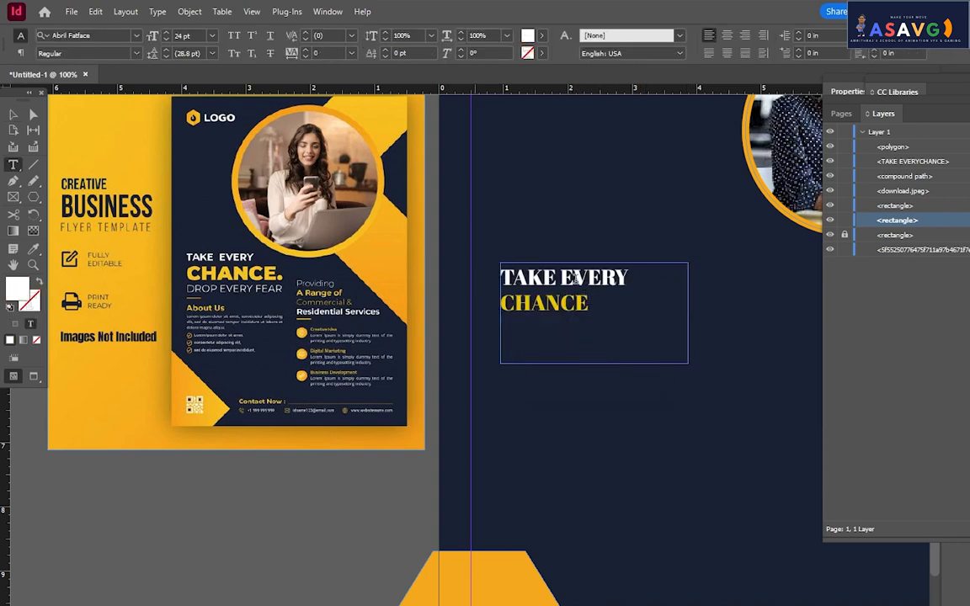
left_click_drag(624, 281, 500, 278)
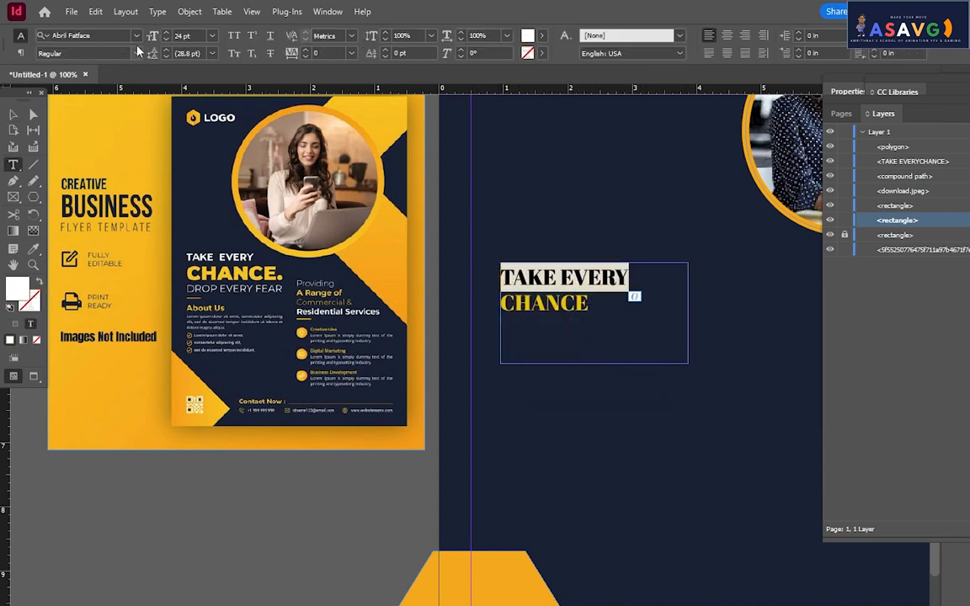
left_click(136, 36)
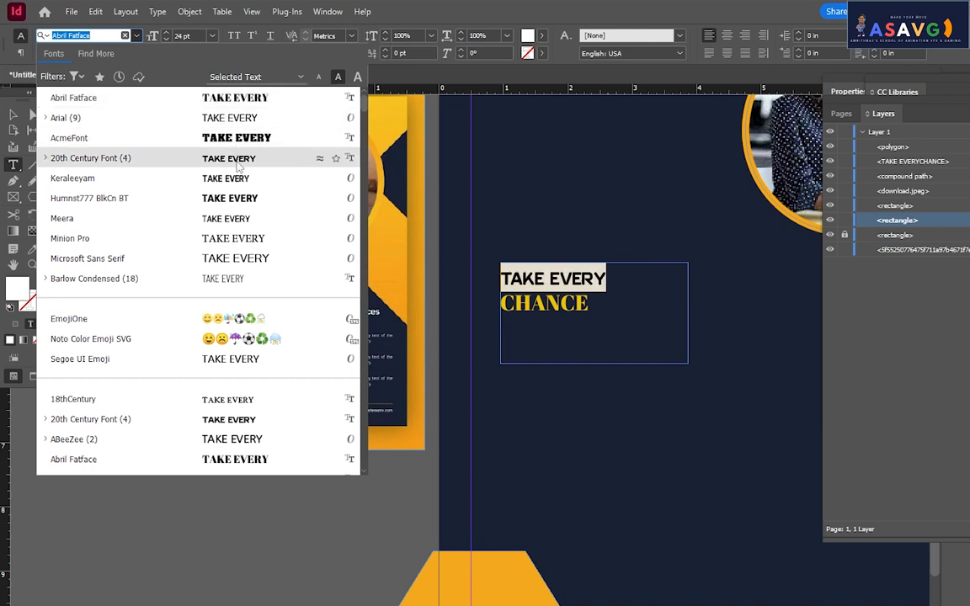
key("Escape")
- Set the word CHANCE to 20th Century Font Bold
left_click_drag(590, 304, 487, 300)
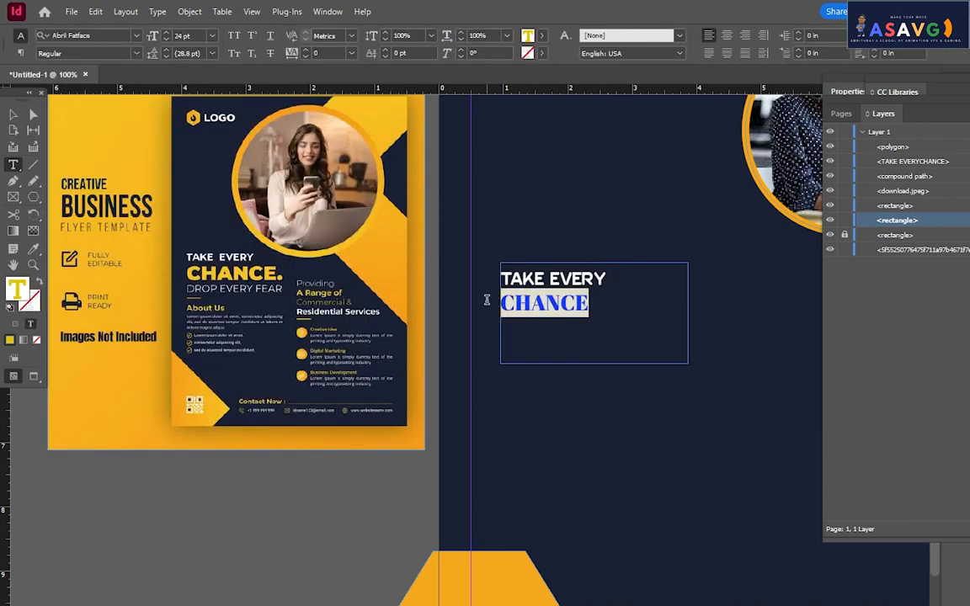
left_click_drag(599, 282, 470, 267)
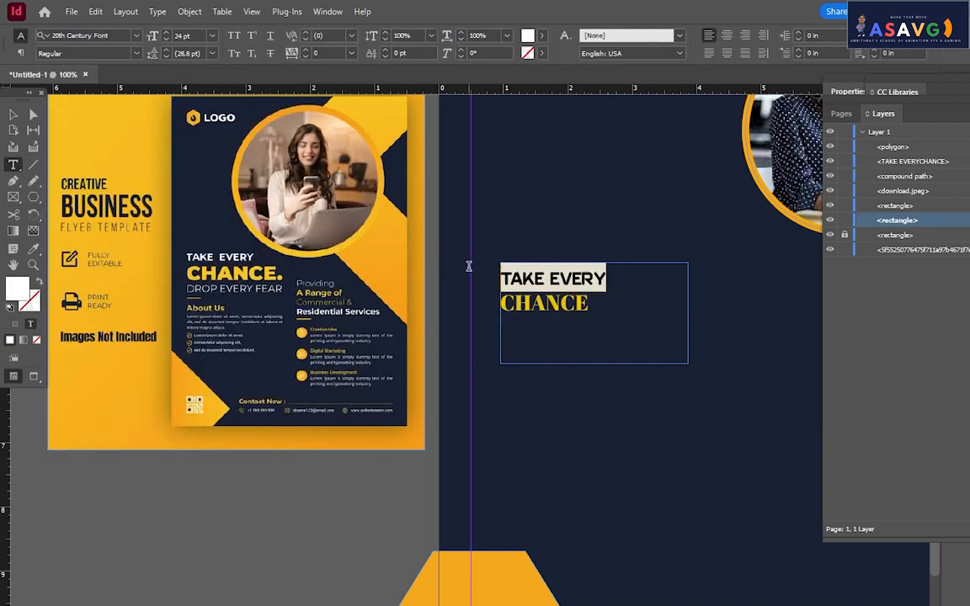
left_click_drag(592, 327, 502, 303)
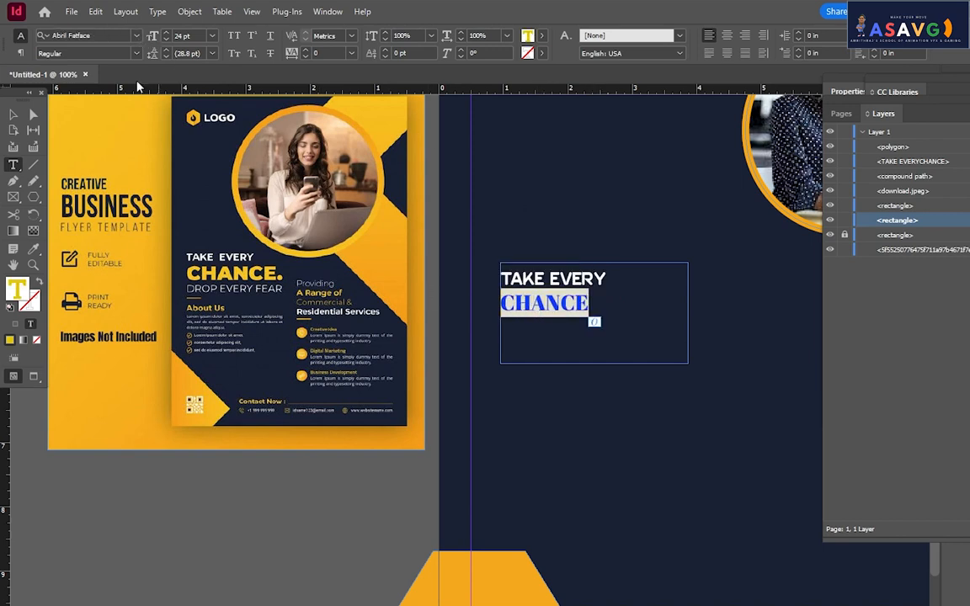
left_click(137, 37)
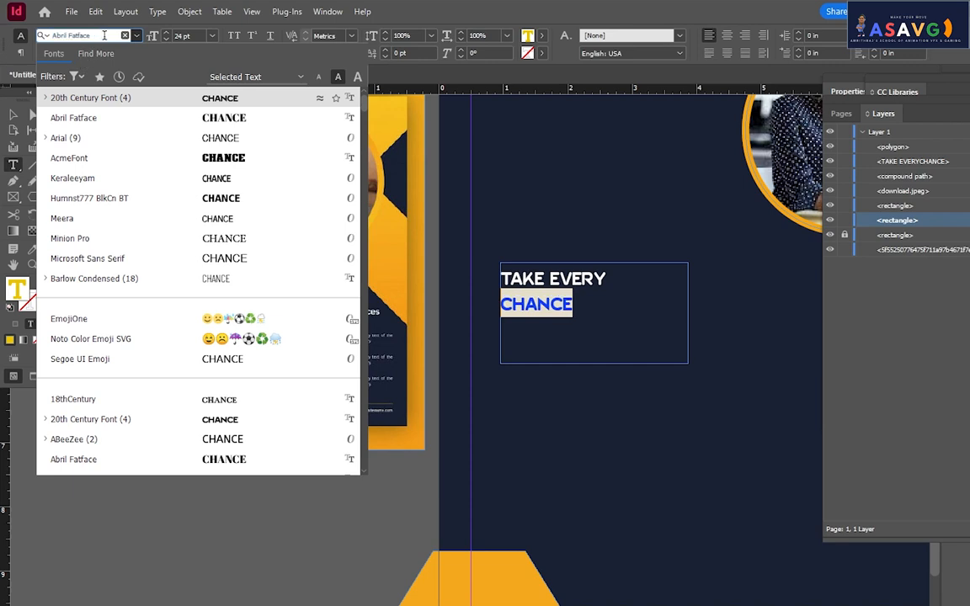
type("20")
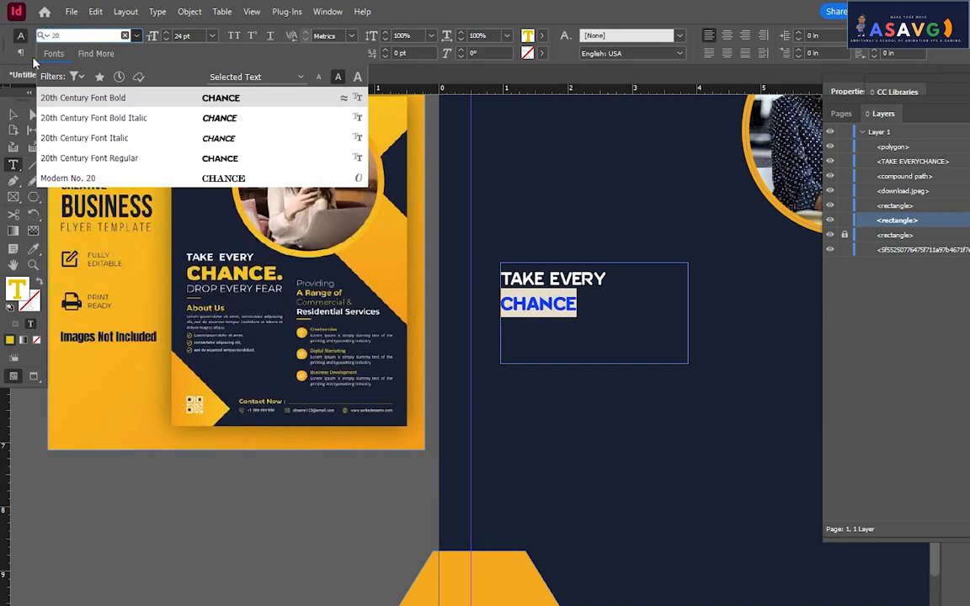
left_click(178, 98)
left_click(689, 455)
left_click(578, 306)
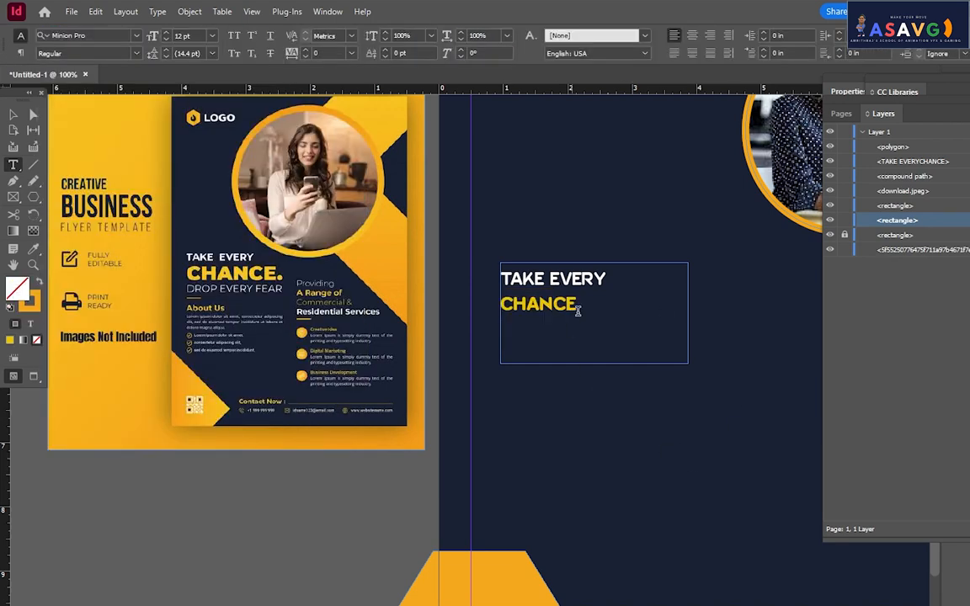
- Enlarge the word CHANCE to 48 pt
left_click_drag(579, 307, 499, 305)
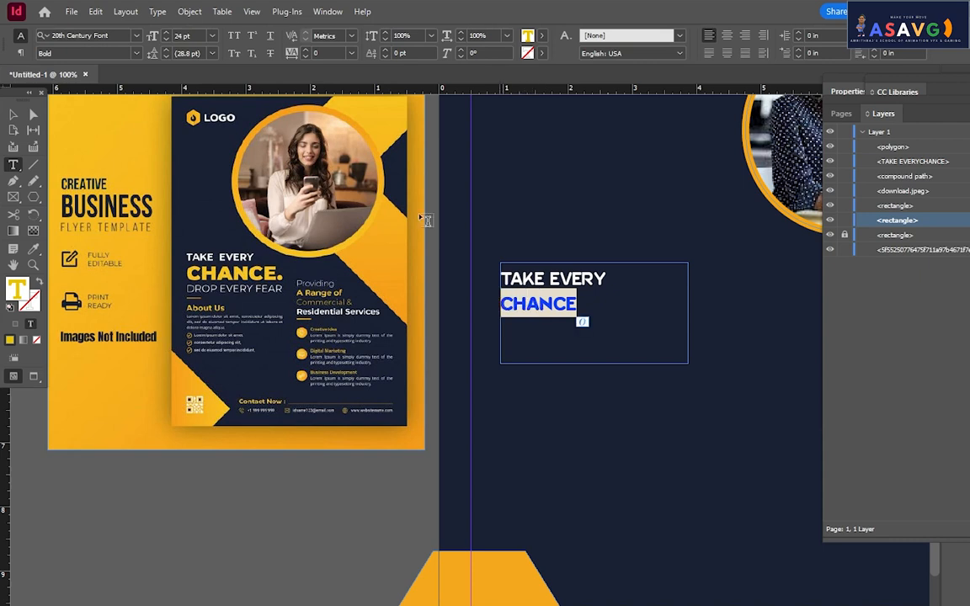
left_click(211, 36)
left_click(196, 222)
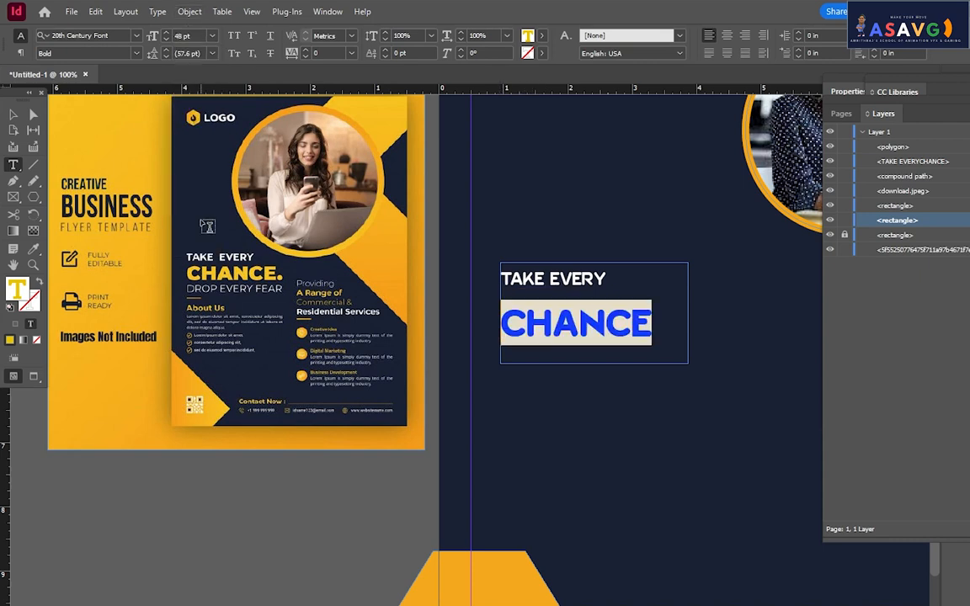
left_click(502, 197)
- Move the TAKE EVERY CHANCE frame so its left edge sits on the page's left margin, at about X 1.96 in, Y 5.495 in
key("v")
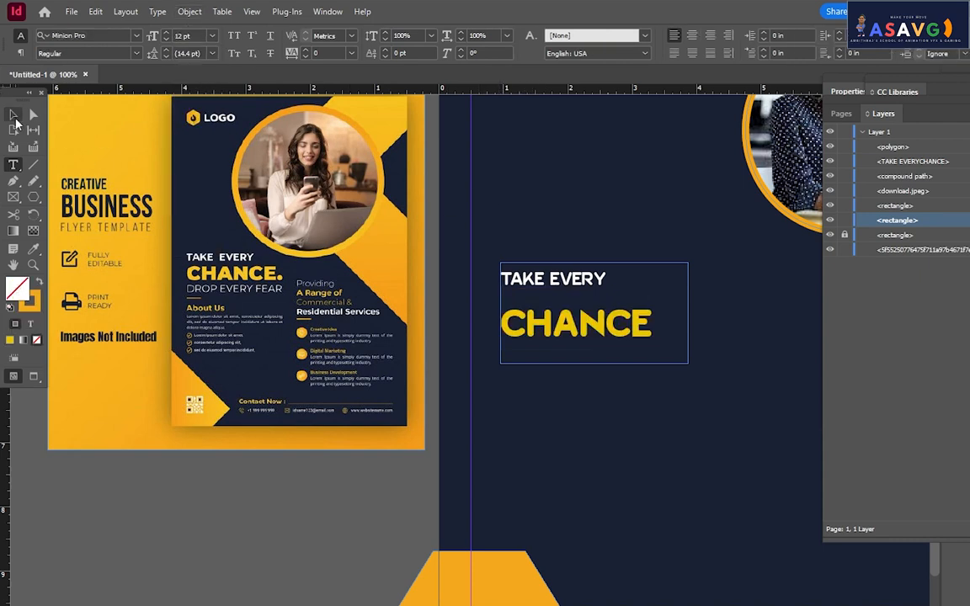
left_click_drag(595, 335, 561, 317)
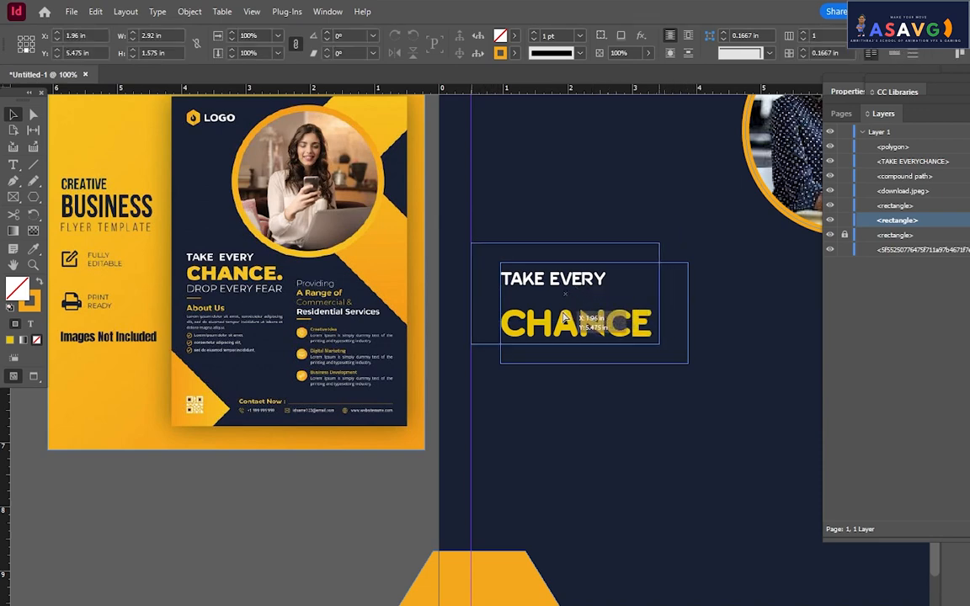
left_click(666, 446)
key("ctrl+minus")
key("ctrl+minus")
key("ctrl+minus")
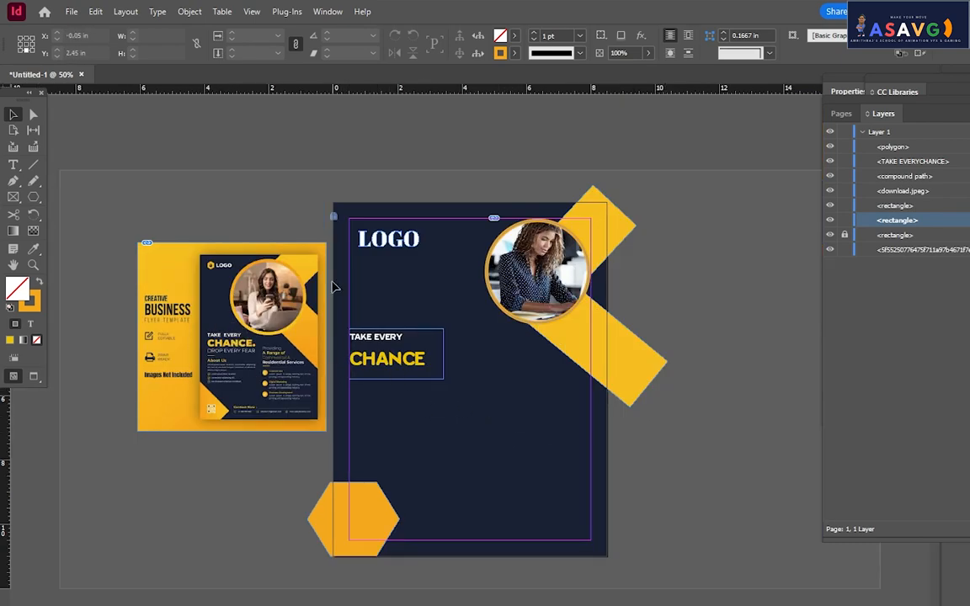
key("ctrl+1")
left_click_drag(293, 250, 524, 305)
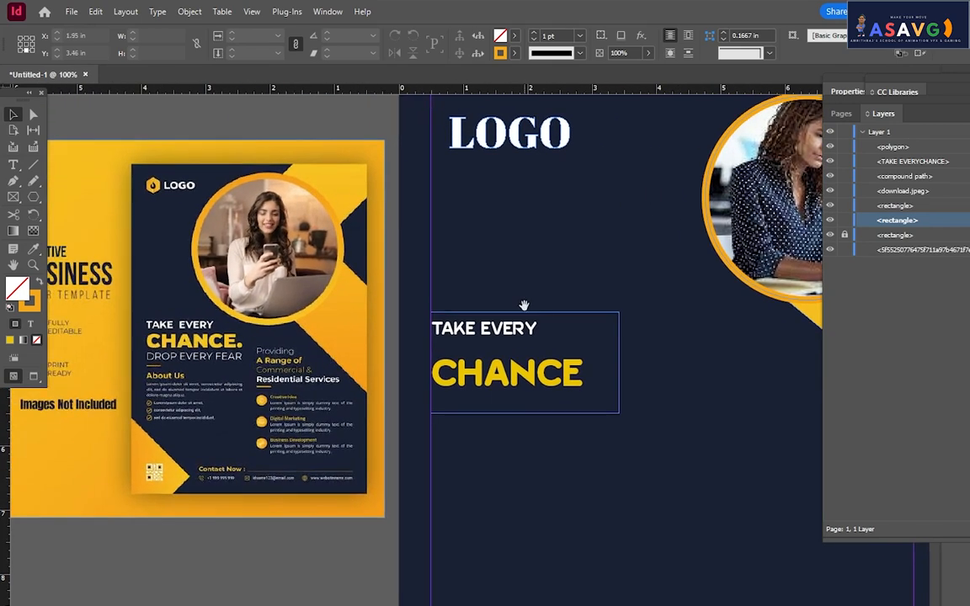
left_click(493, 332)
key("ctrl+b")
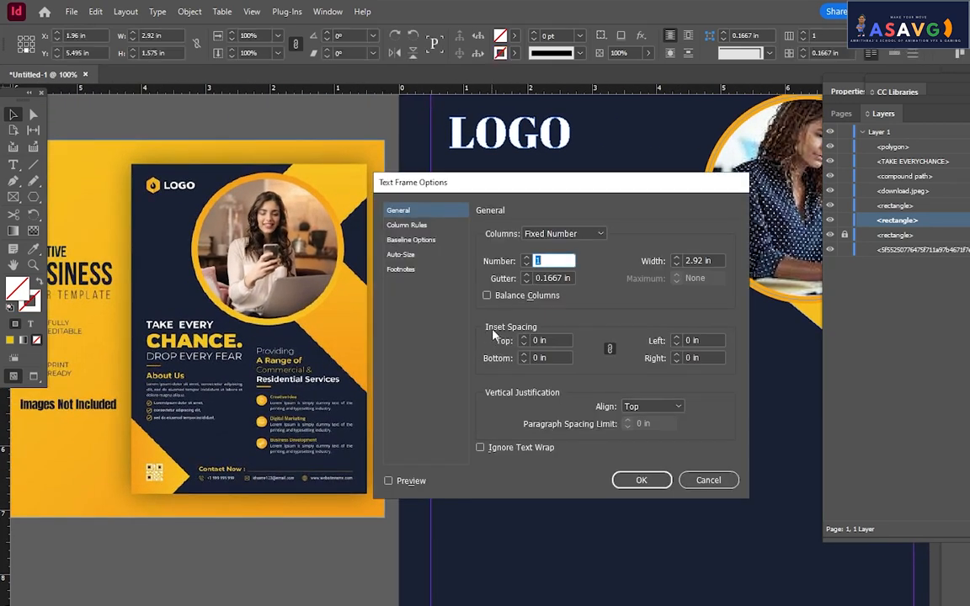
left_click(686, 477)
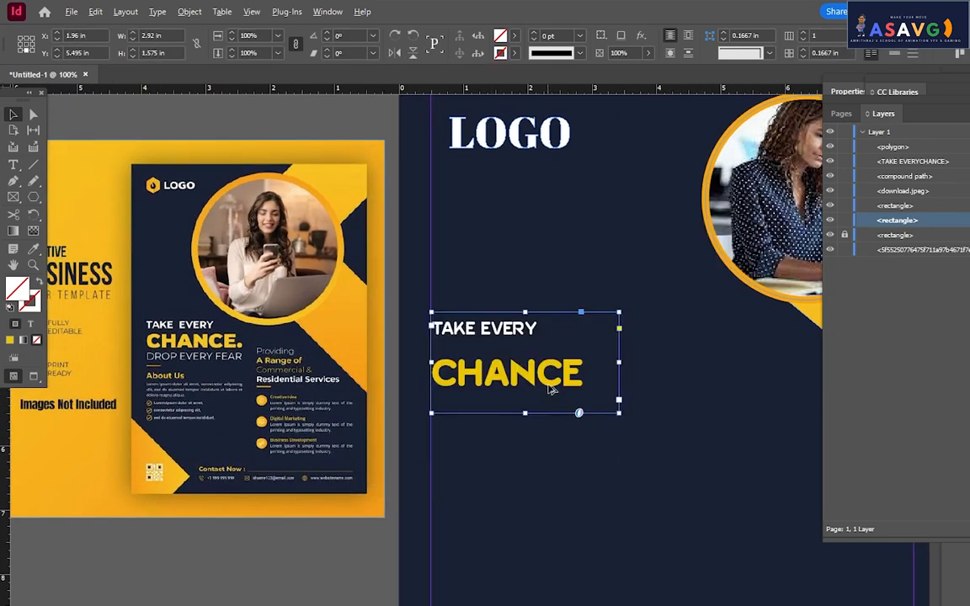
- Duplicate the headline frame below the original and replace the copy's text with DROP EVERY FEAR in the white 24 pt style
left_click_drag(549, 387, 474, 497)
double_click(624, 504)
key("BackSpace")
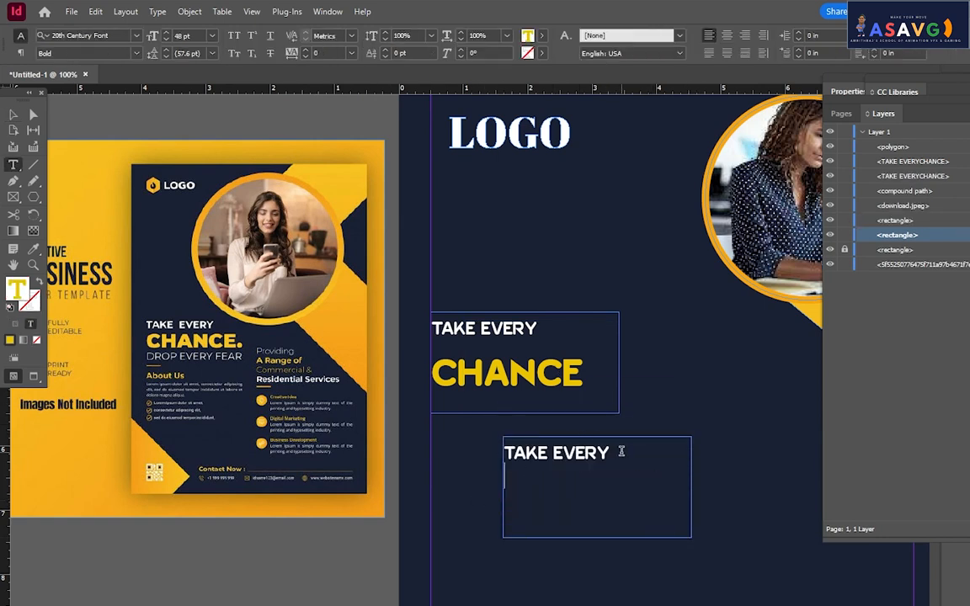
left_click_drag(622, 452, 481, 452)
type("D")
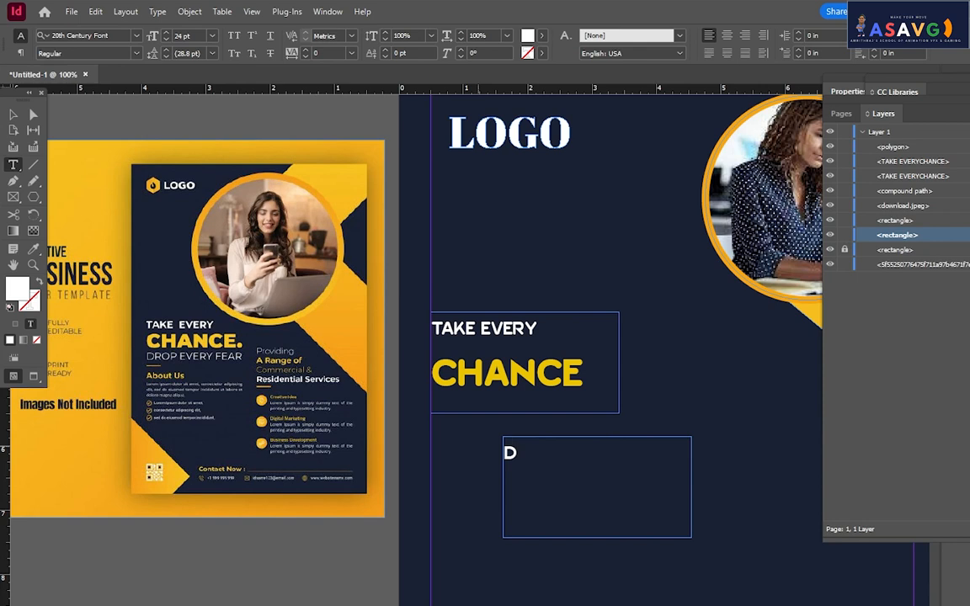
type("ROP EVERY FEAR")
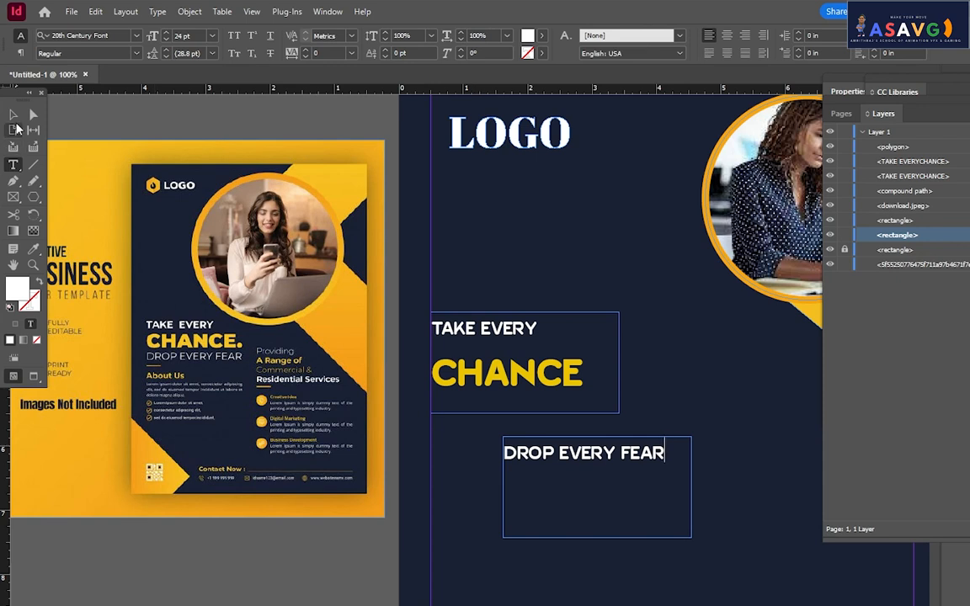
- Align the DROP EVERY FEAR frame to the left margin directly beneath the headline frame, at X 1.96 in, Y 7.075 in
left_click(14, 114)
left_click_drag(593, 462, 444, 408)
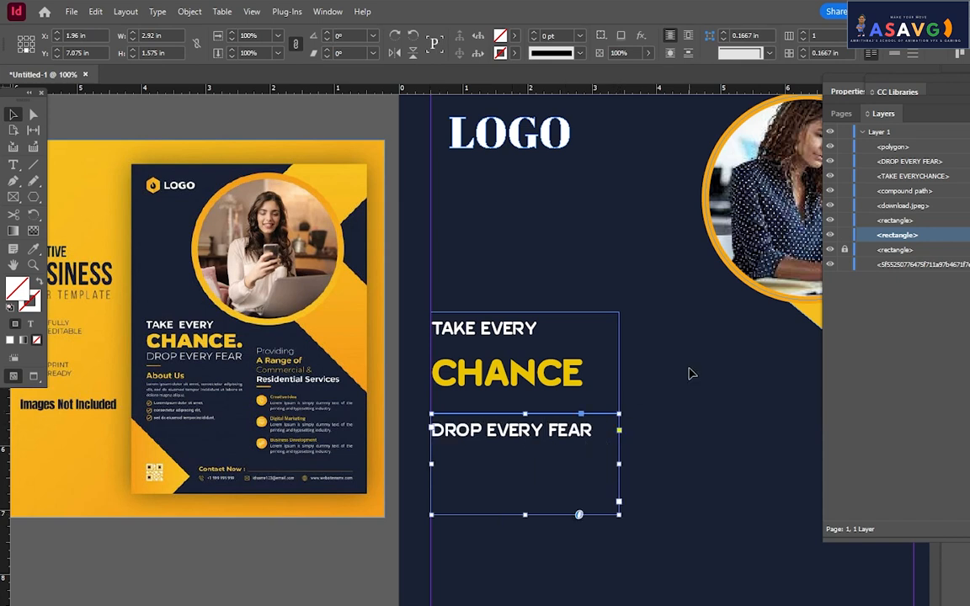
- Try converting the TAKE EVERY CHANCE headline text to outlines and undo the conversion
left_click(526, 373)
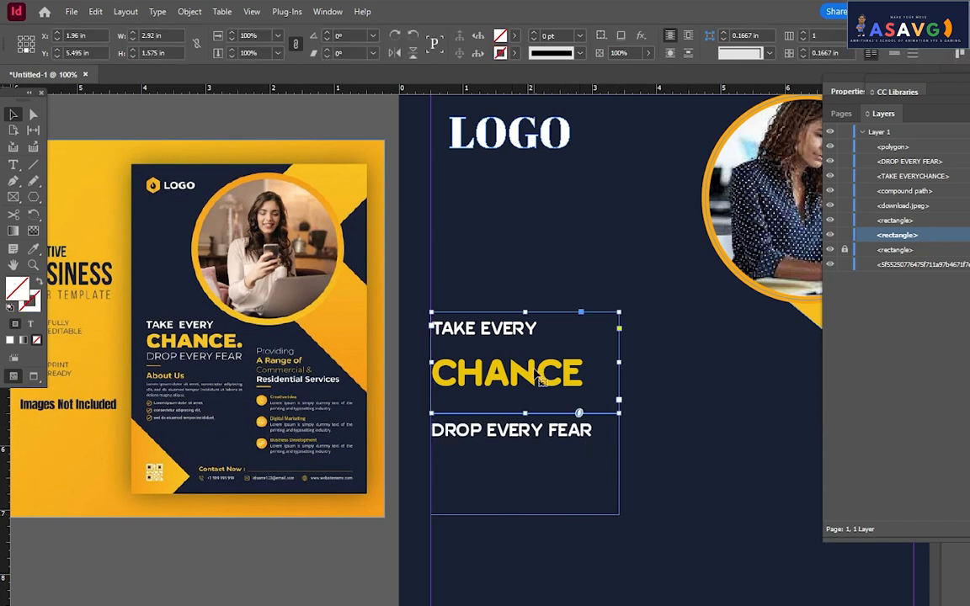
key("ctrl+g")
left_click(733, 427)
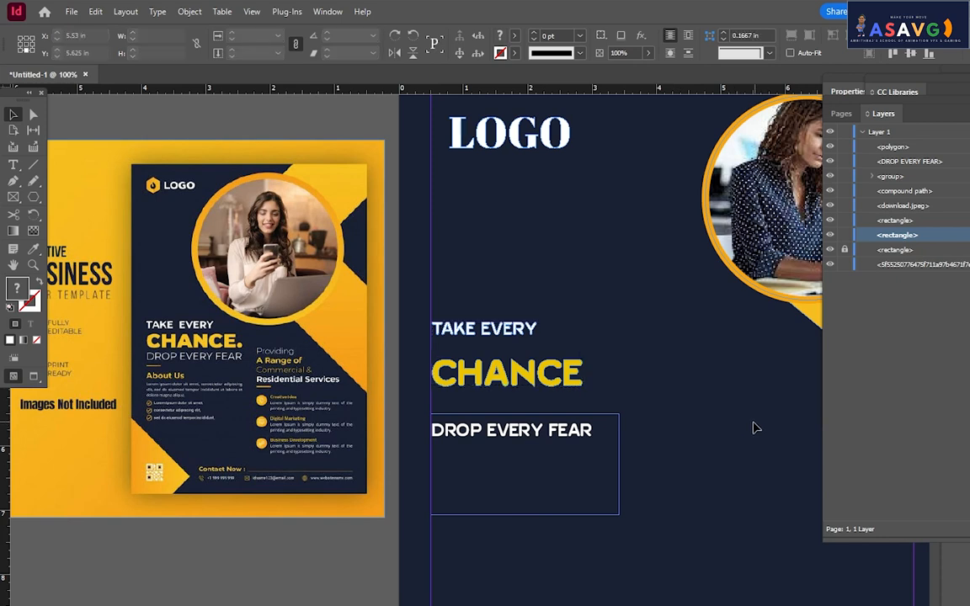
left_click(563, 385)
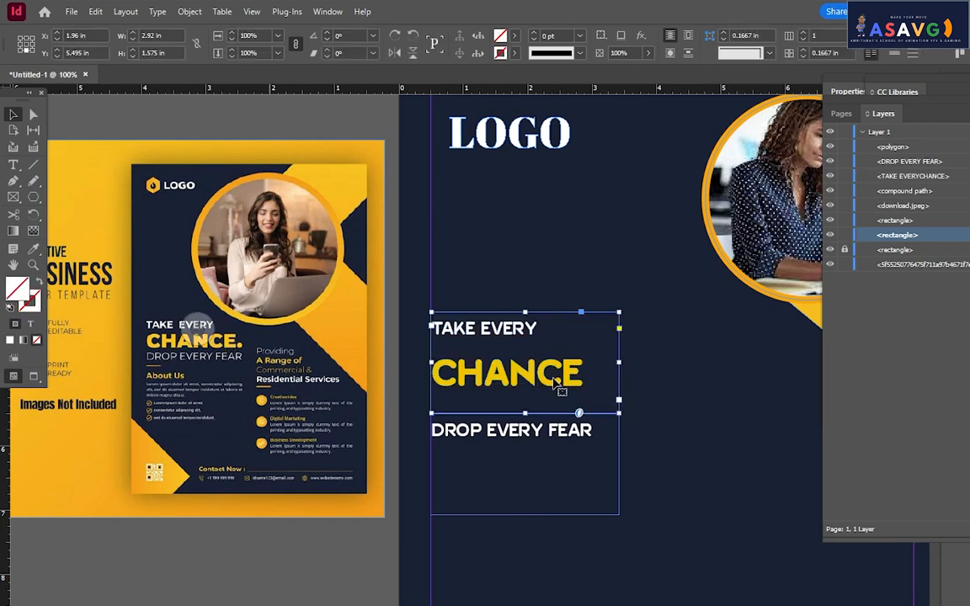
key("ctrl+shift+g")
- Add a period after CHANCE in the headline, matching the reference flyer
double_click(579, 383)
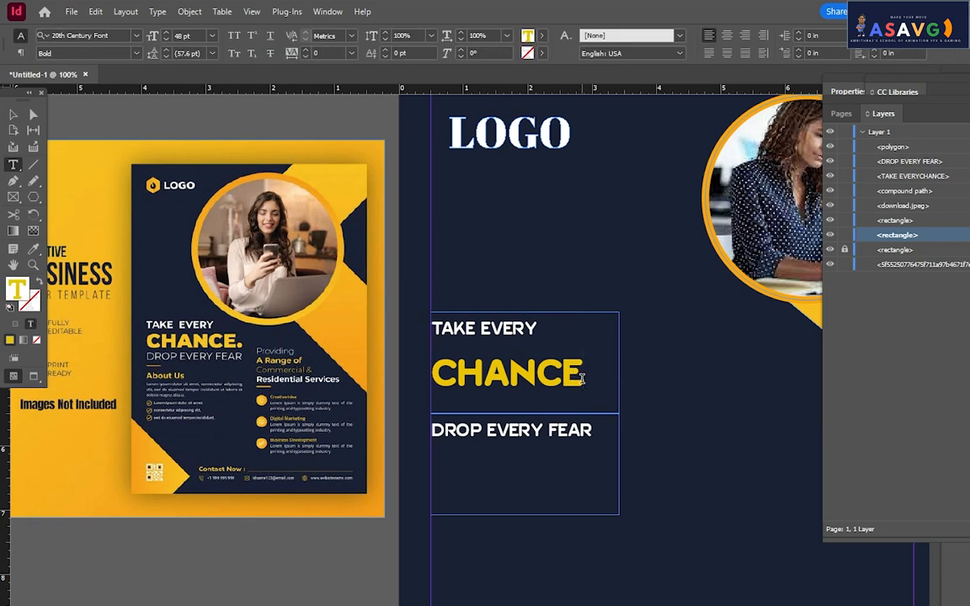
type(".")
left_click(14, 113)
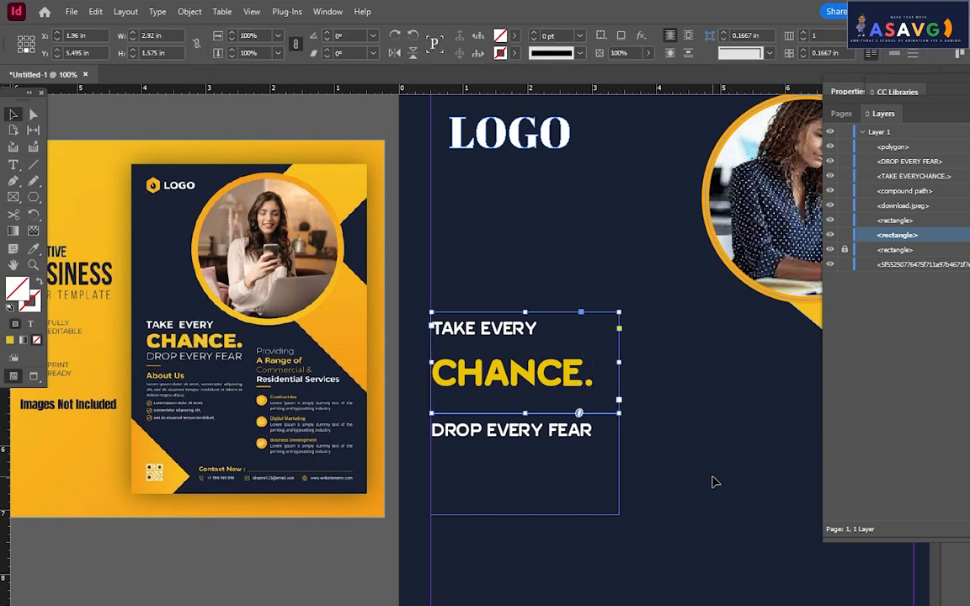
left_click(661, 485)
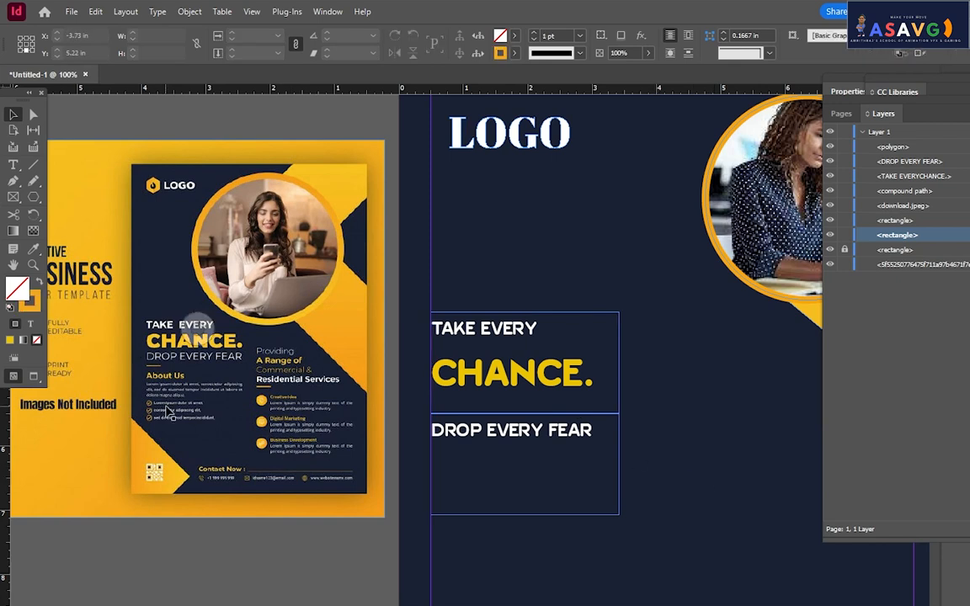
- Convert the DROP EVERY FEAR text to outlines
left_click(549, 438)
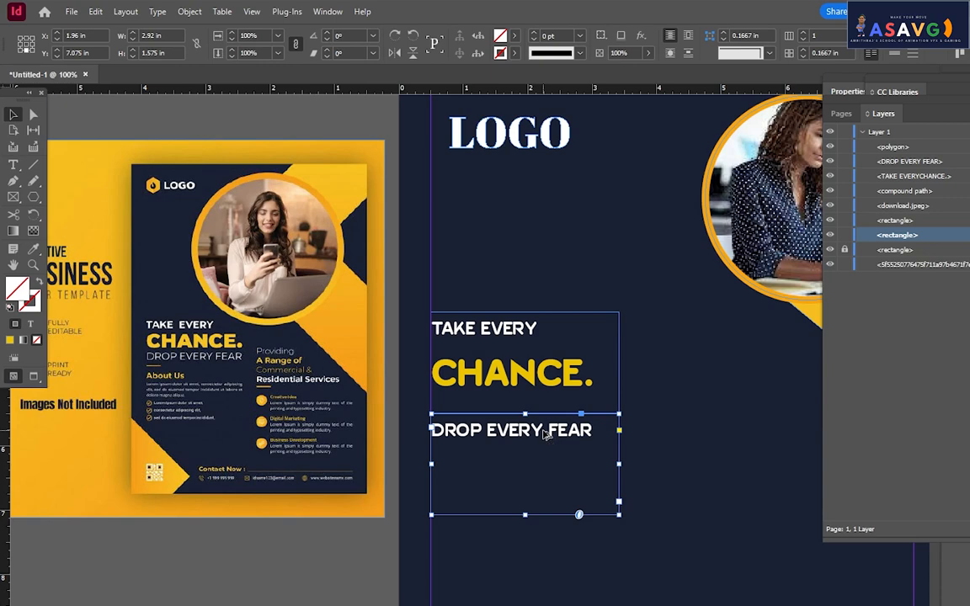
key("ctrl+shift+o")
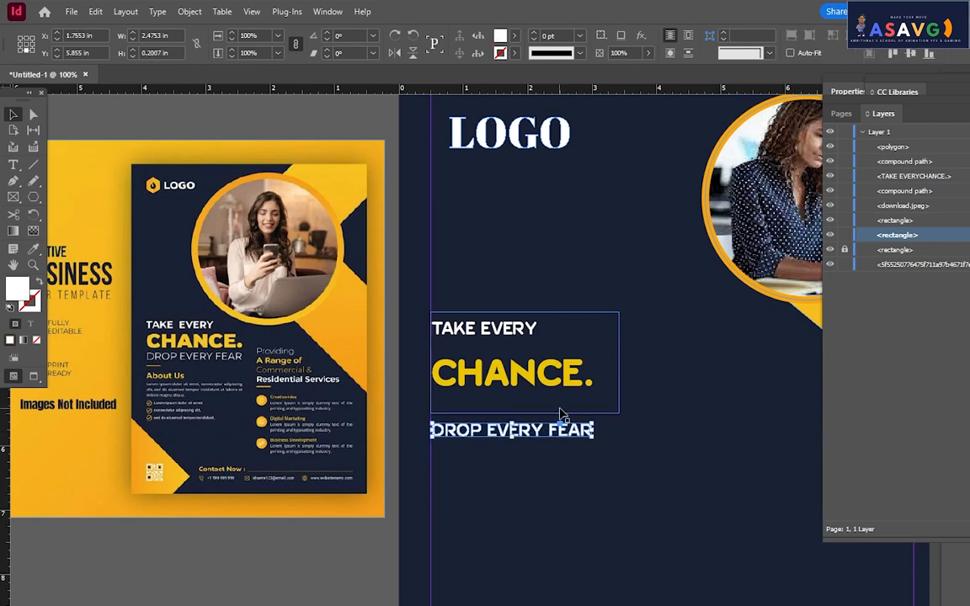
left_click(572, 522)
- Draw a horizontal orange line about 1.07 in long beneath DROP EVERY FEAR, starting at the left margin, and give it a heavier stroke
left_click_drag(560, 501, 554, 442)
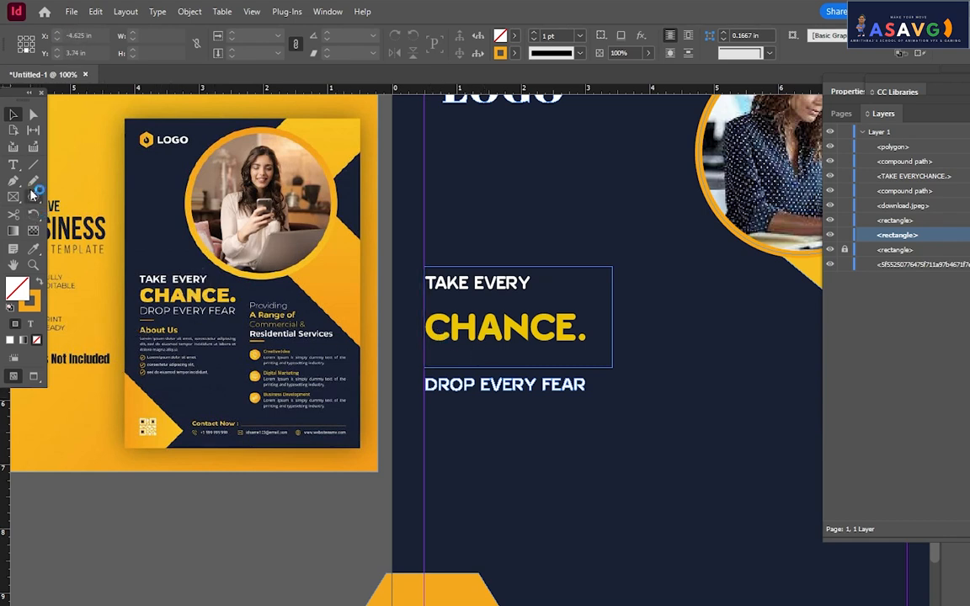
left_click(33, 165)
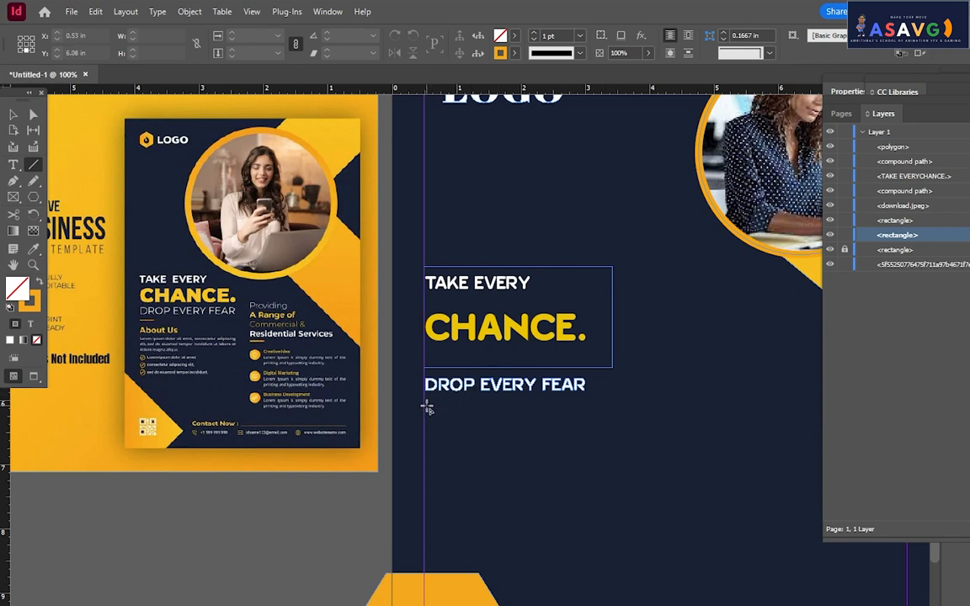
mouse_move(427, 408)
left_mouse_down()
mouse_move(444, 411)
mouse_move(440, 403)
mouse_move(426, 416)
mouse_move(494, 405)
left_mouse_up()
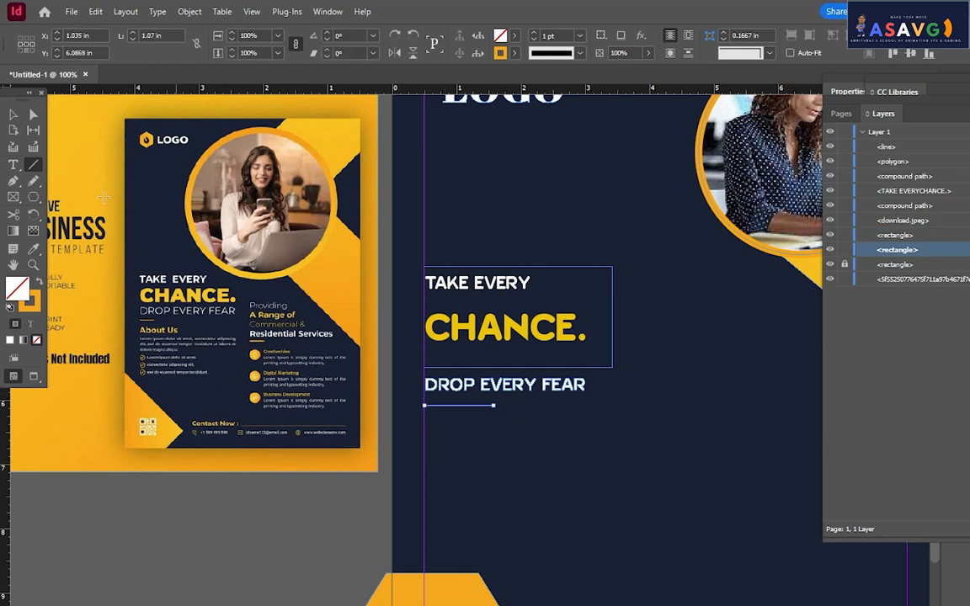
left_click(580, 35)
left_click(566, 142)
left_click(14, 114)
left_click(579, 186)
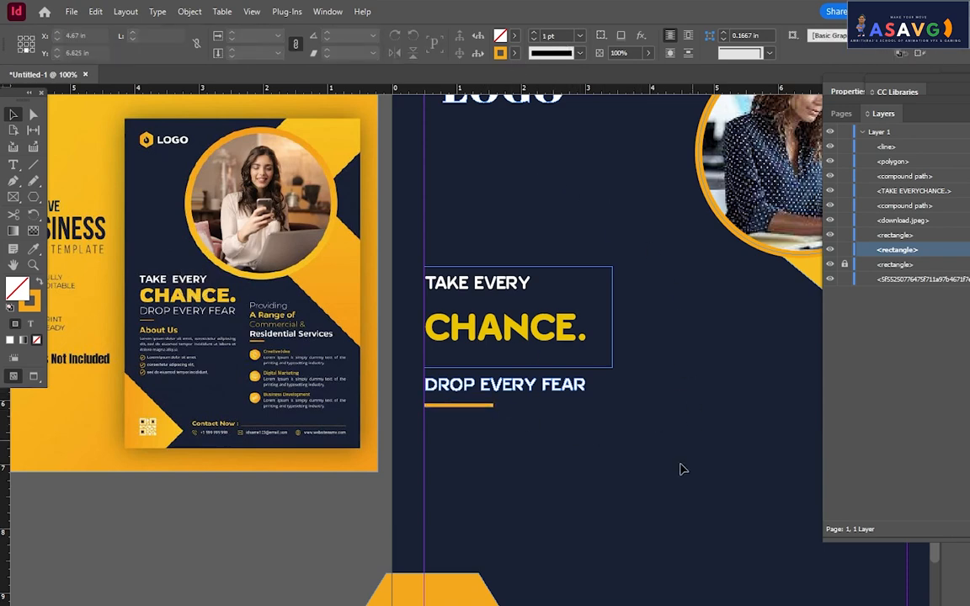
- Duplicate the TAKE EVERY CHANCE. headline frame to the right of the corner hexagon, at about X 3.99 in, Y 10.375 in
scroll(568, 472, "down", 2)
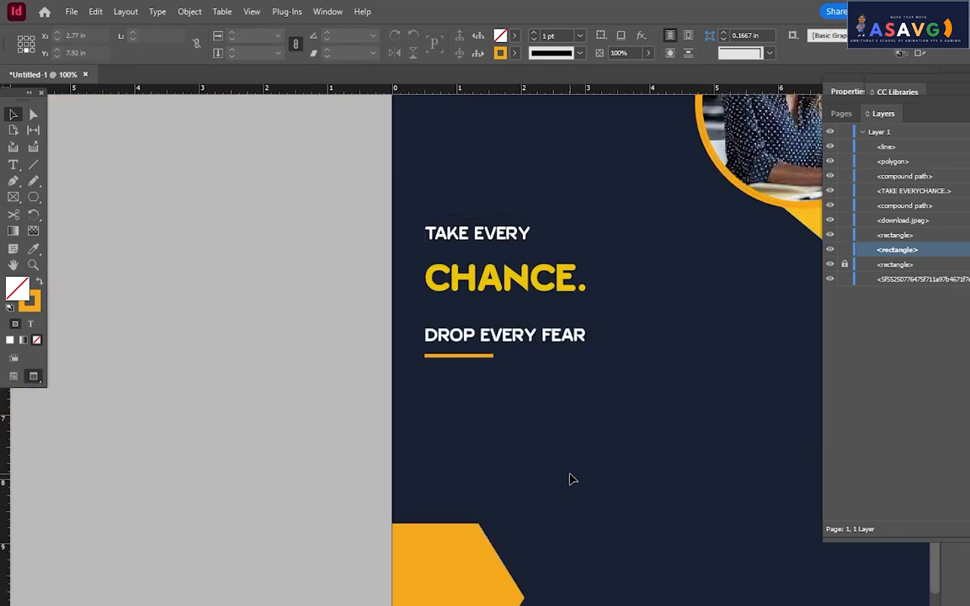
left_click_drag(570, 479, 432, 512)
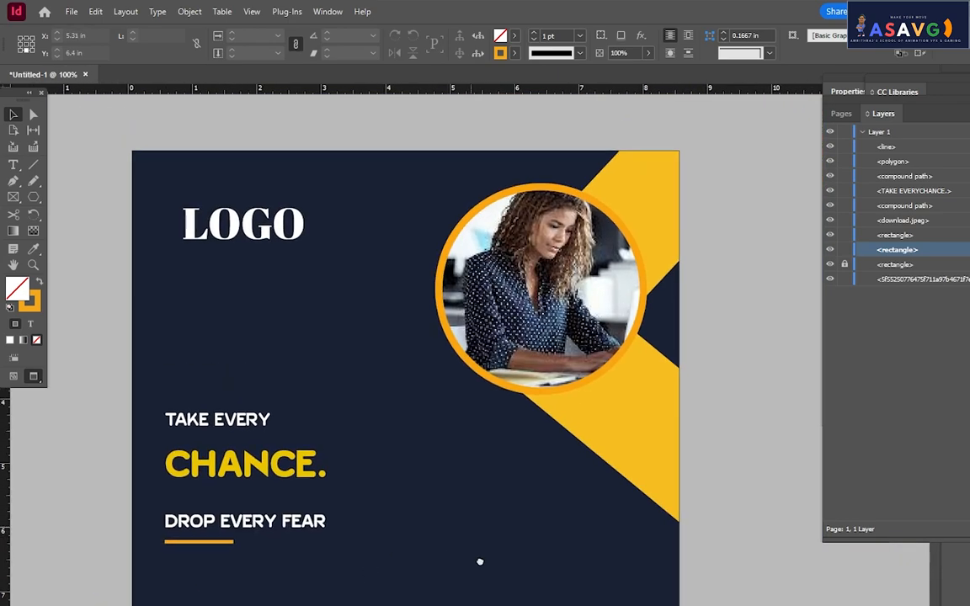
left_click_drag(481, 562, 580, 456)
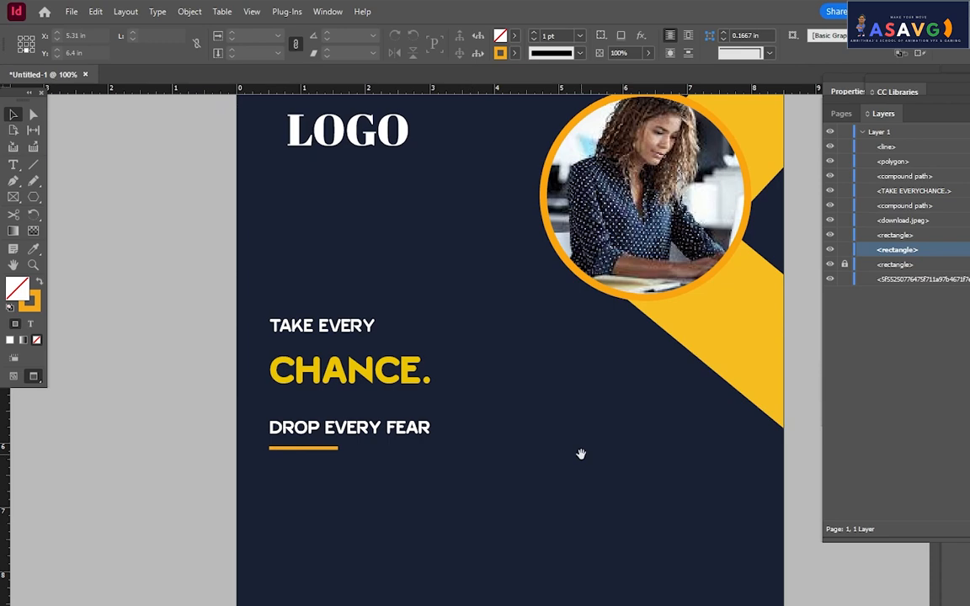
scroll(581, 452, "down", 3)
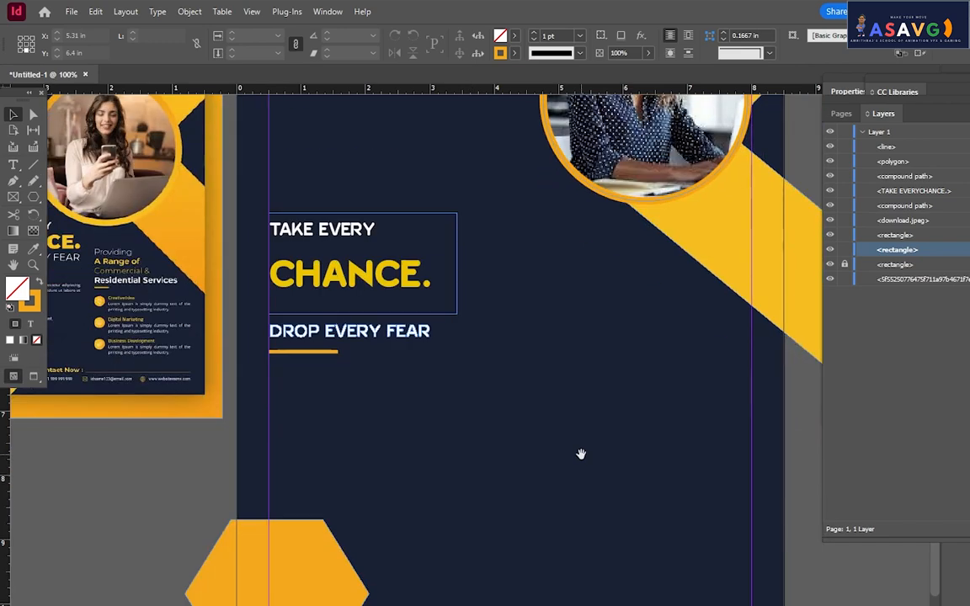
left_click_drag(381, 425, 581, 442)
left_click_drag(119, 429, 223, 336)
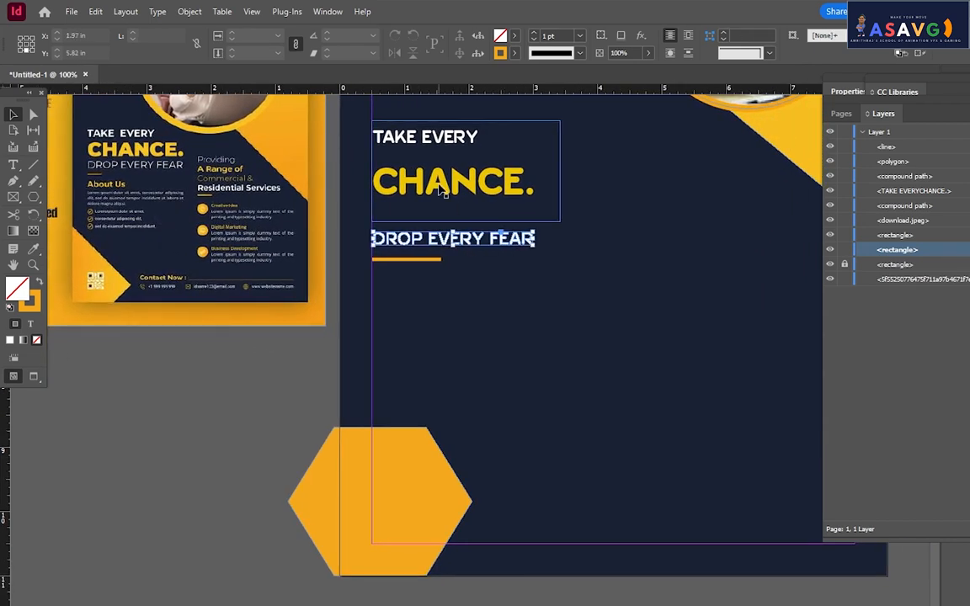
left_click_drag(430, 190, 570, 501)
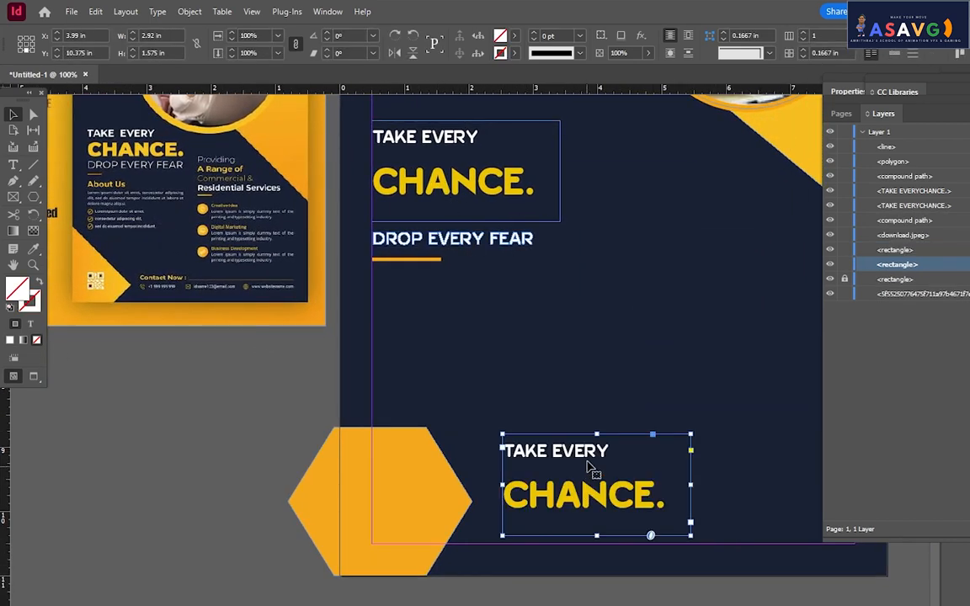
- Replace the duplicated headline text with a single white line reading CONTACT NOW
double_click(577, 499)
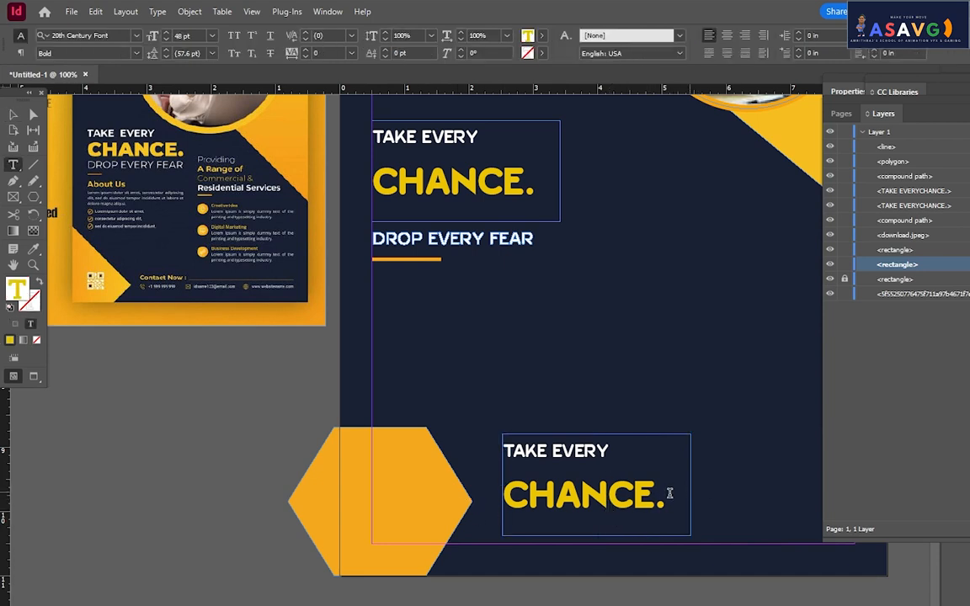
left_click_drag(671, 496, 440, 511)
key("BackSpace")
left_click_drag(615, 456, 418, 450)
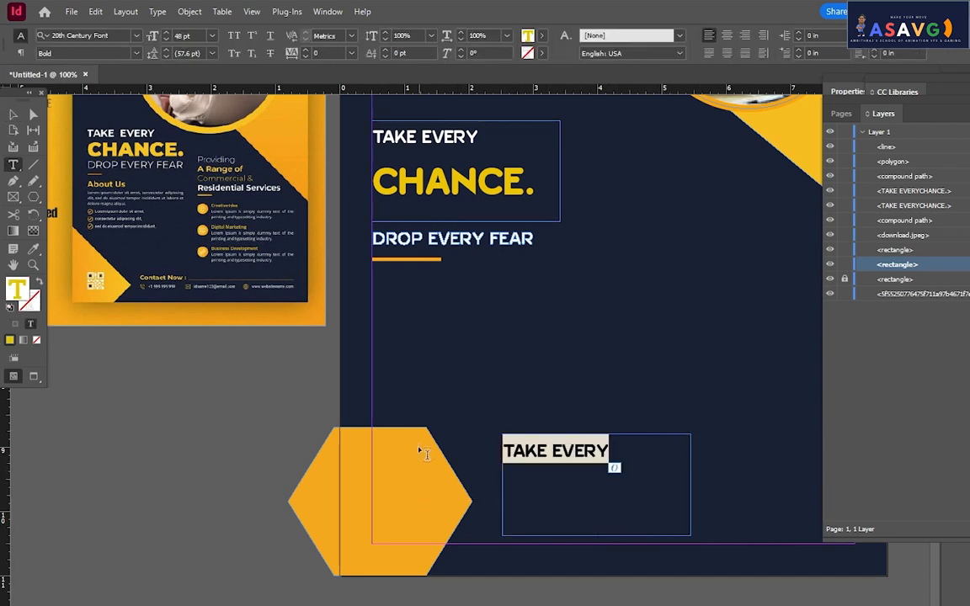
type("CONTA")
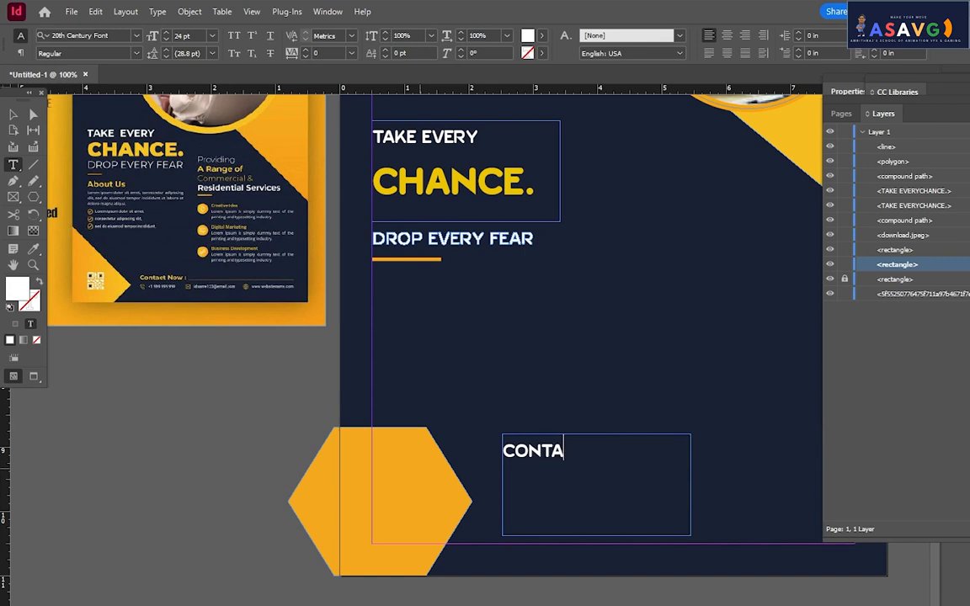
type("CT NOW")
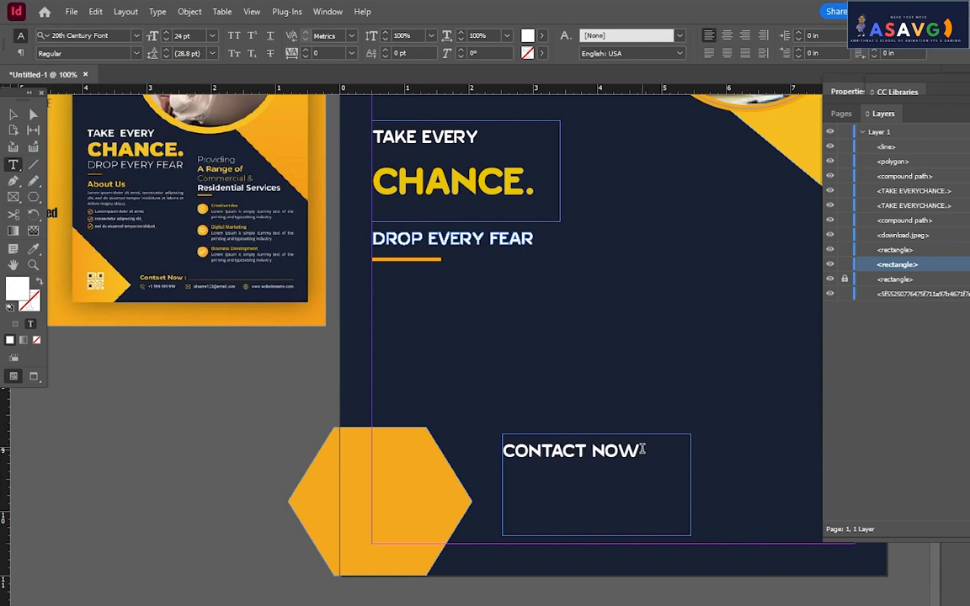
- Try recoloring CONTACT NOW by sampling the reference flyer's contact heading, and undo the orange fill applied to its frame
left_click_drag(641, 450, 423, 456)
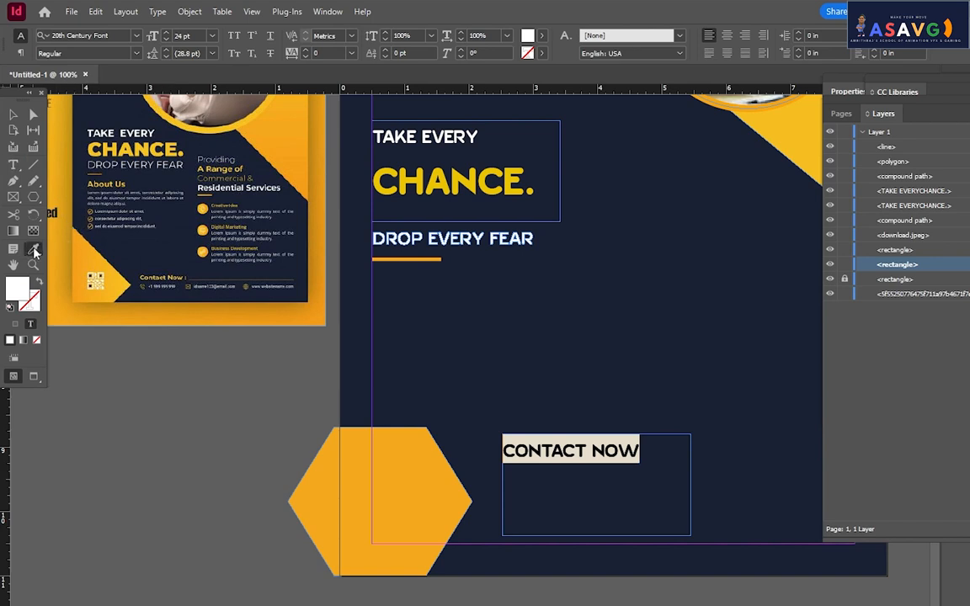
left_click_drag(33, 249, 68, 280)
left_click(135, 275)
left_click(19, 114)
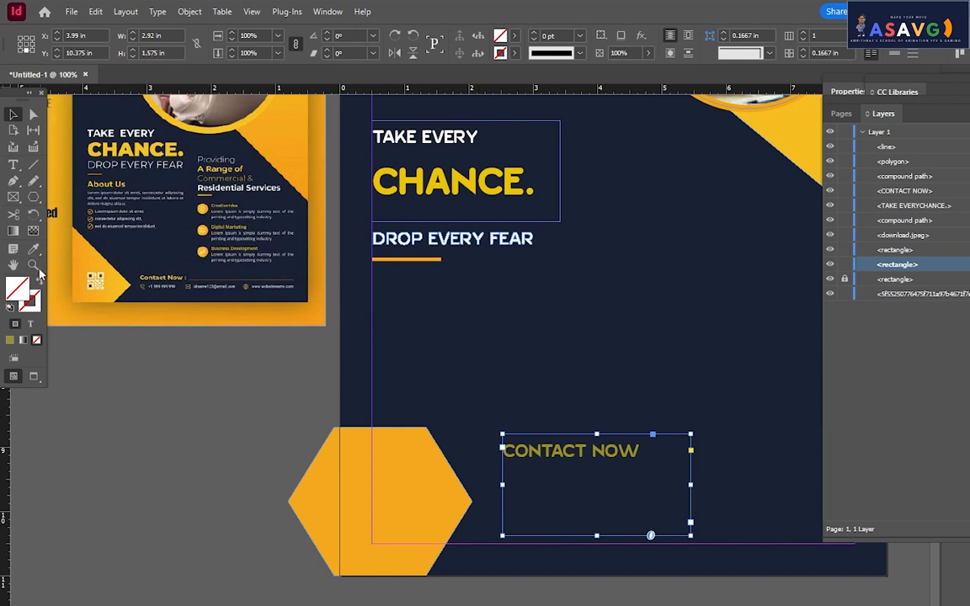
left_click_drag(35, 249, 85, 280)
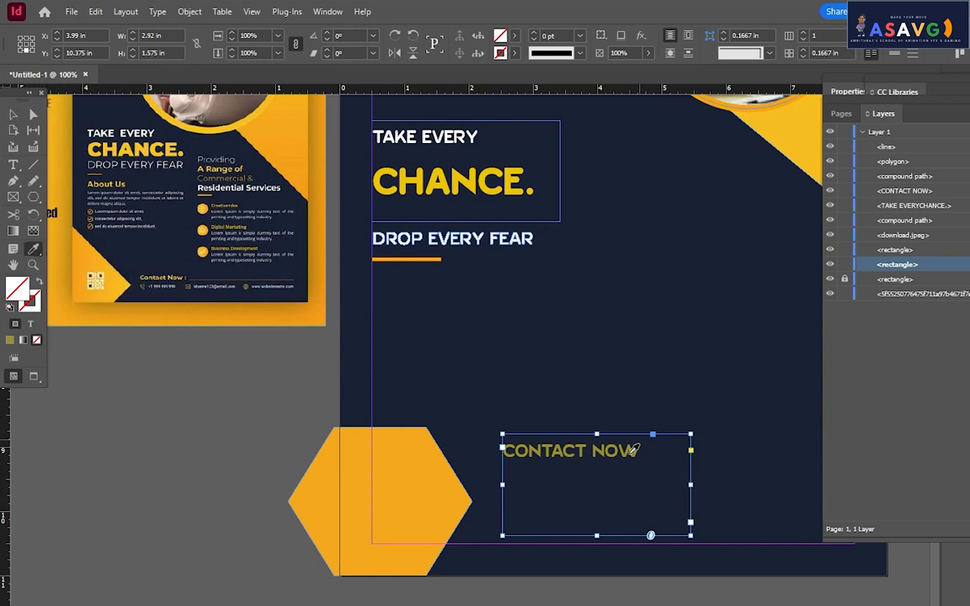
left_click(186, 306)
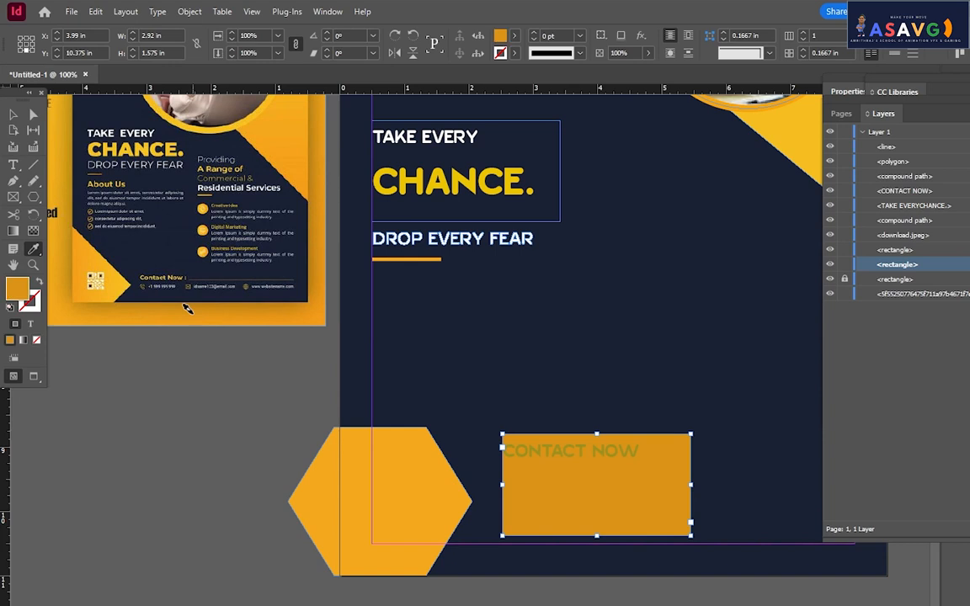
key("ctrl+z")
- Color the CONTACT NOW text orange, sampled from the yellow corner shape of the reference flyer
left_click(13, 114)
double_click(613, 449)
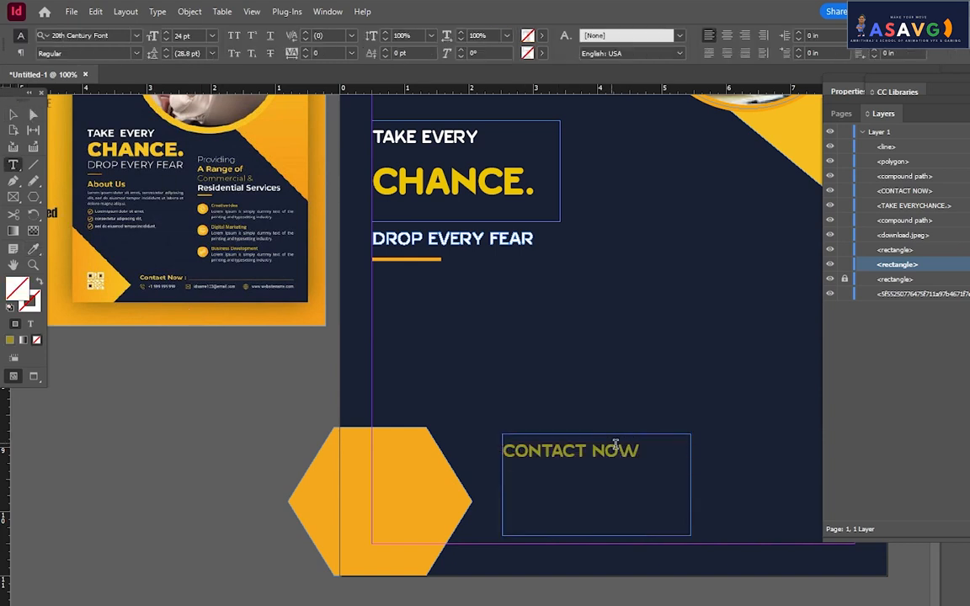
left_click_drag(680, 451, 490, 441)
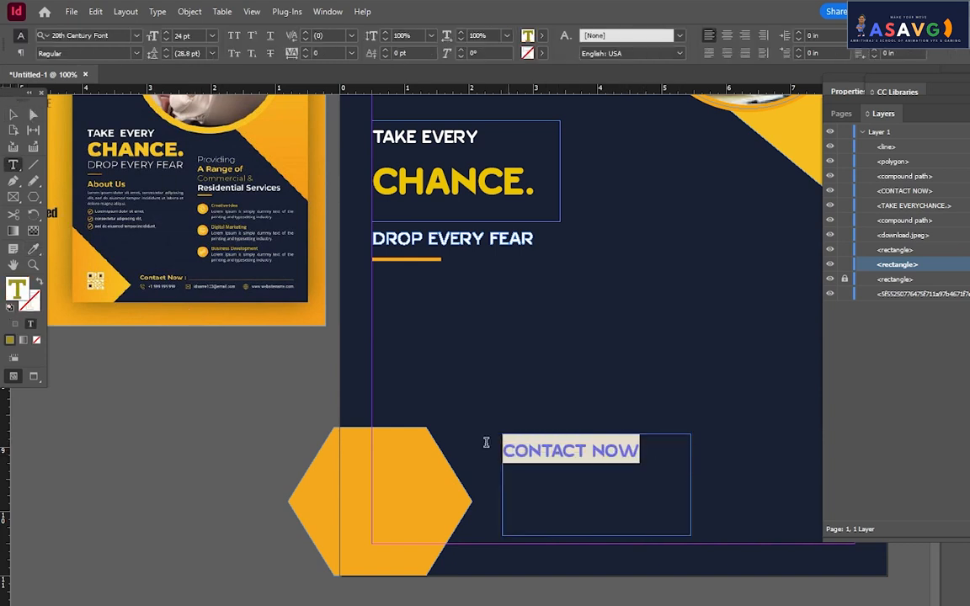
left_click(34, 249)
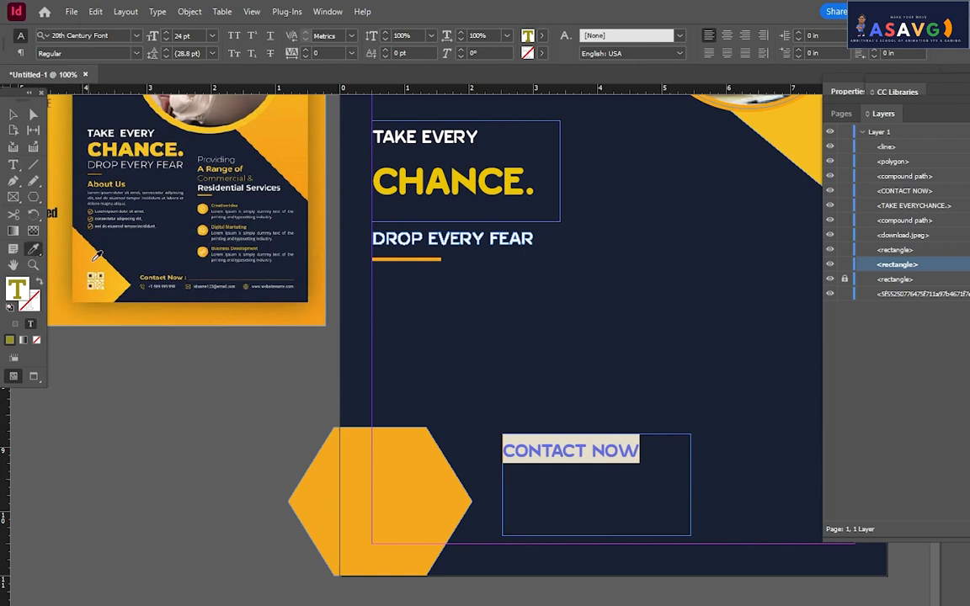
left_click(89, 258)
left_click(13, 114)
left_click(652, 549)
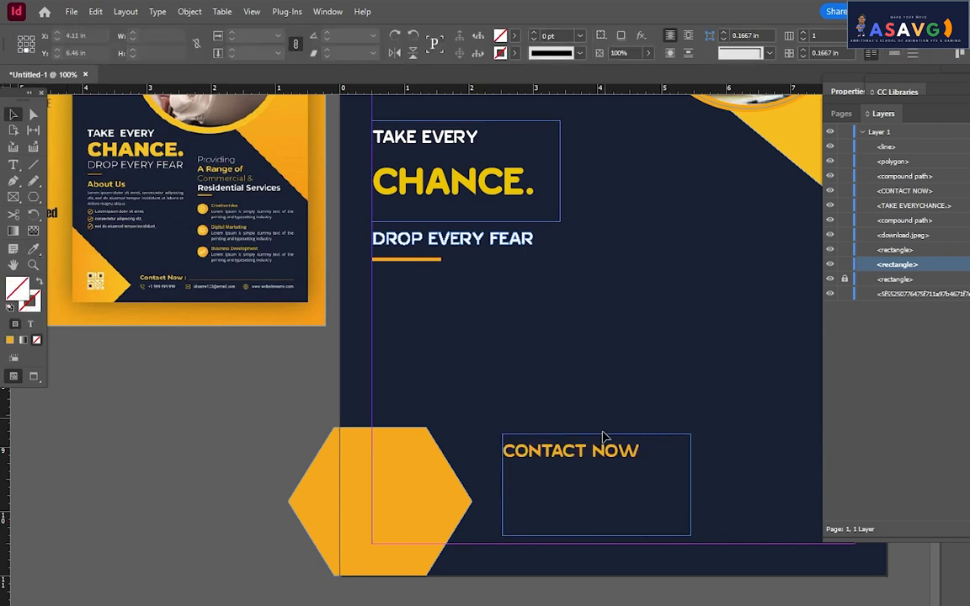
- Change the font of the CONTACT NOW text to Humnst777 BlkCn BT
double_click(589, 455)
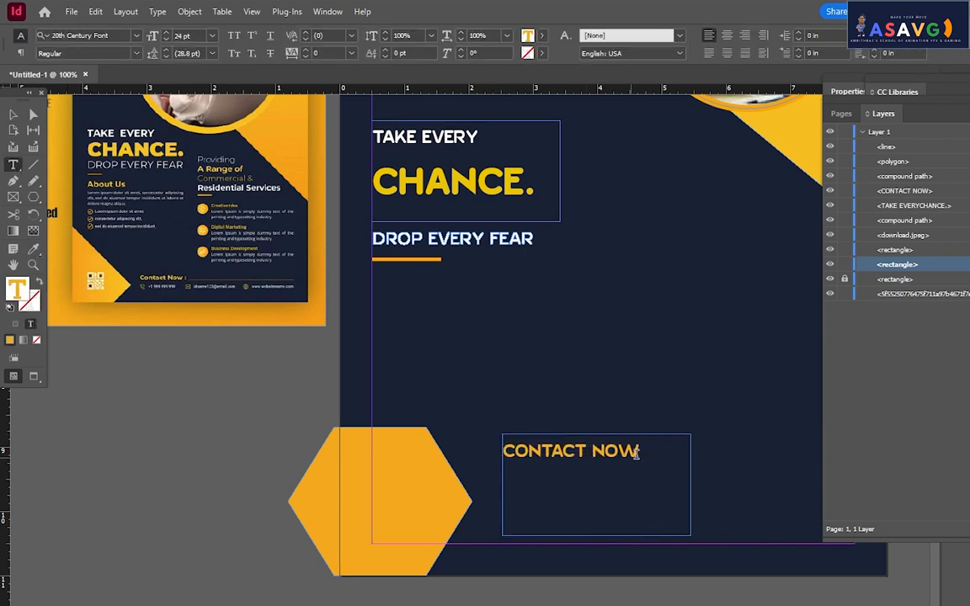
left_click_drag(639, 451, 494, 442)
left_click(124, 34)
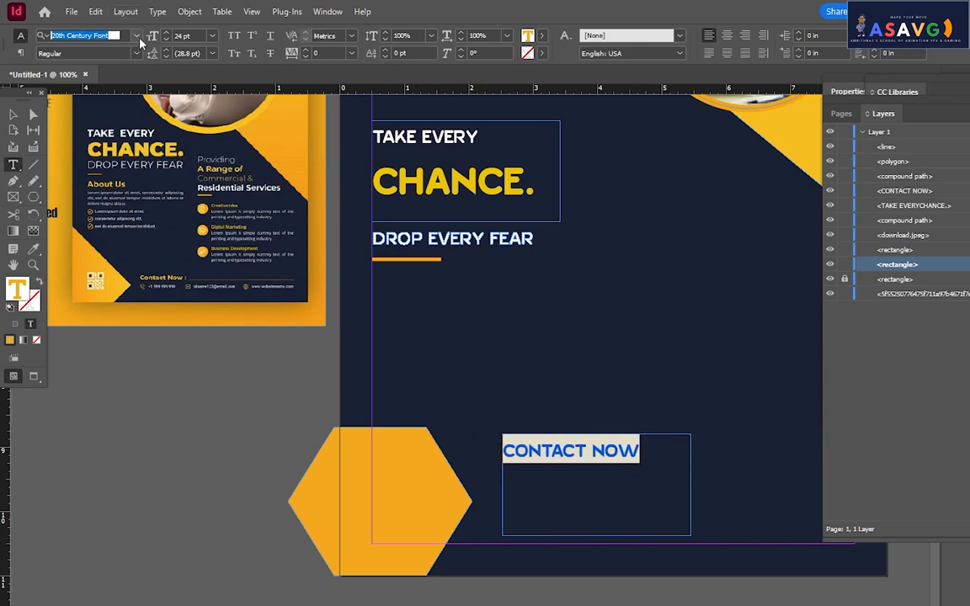
left_click(135, 35)
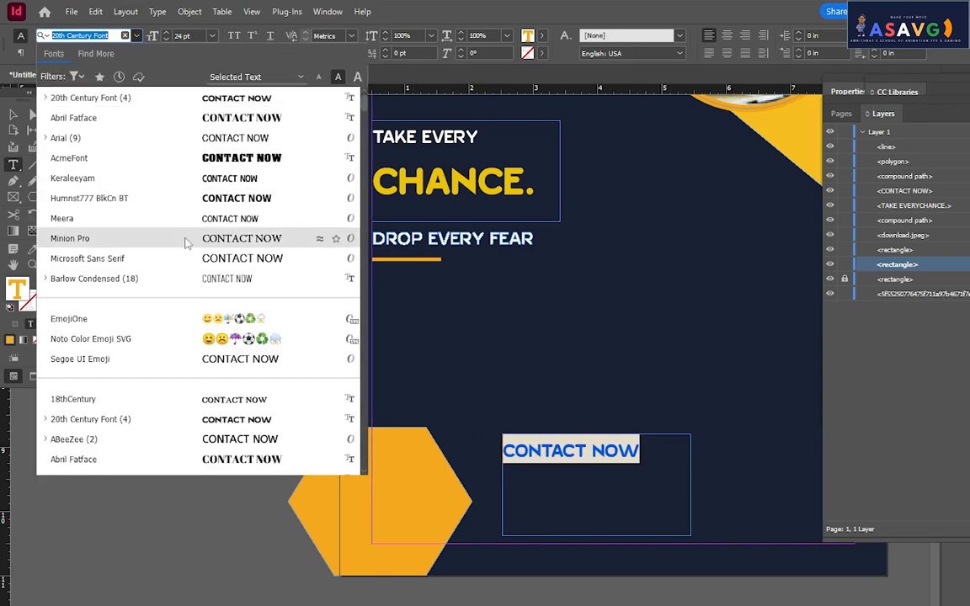
left_click(229, 196)
left_click(648, 329)
left_click(13, 115)
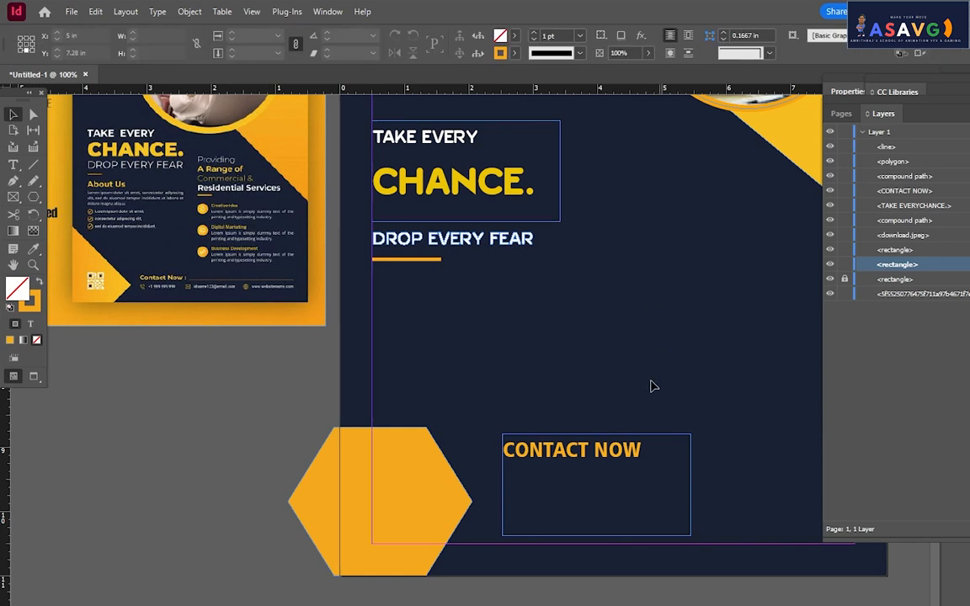
- Move the CONTACT NOW frame to X 3.63 in, Y 11.735 in and lower the corner hexagon to about X 0.56 in, Y 11.59 in
left_click_drag(620, 453, 600, 539)
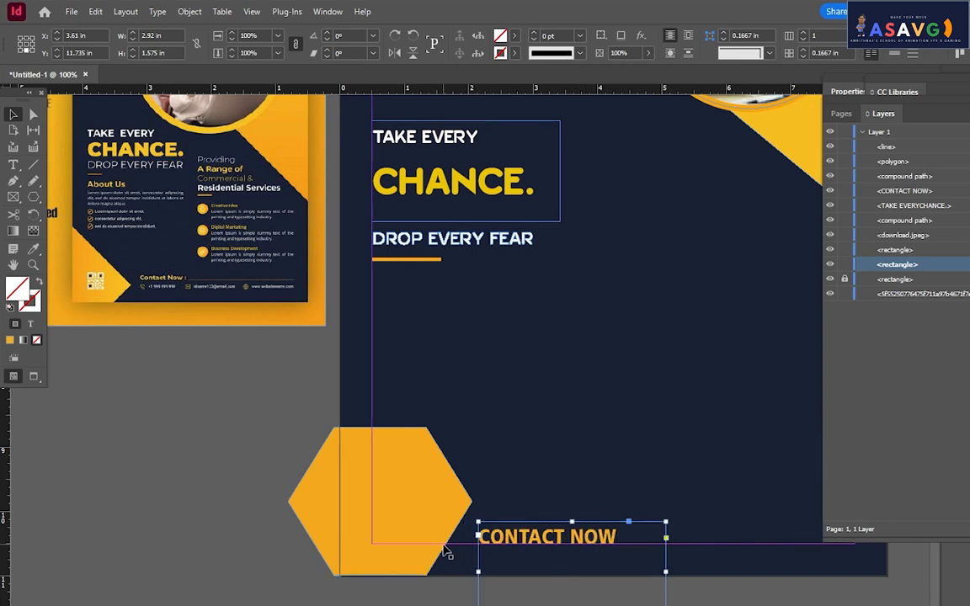
left_click_drag(426, 509, 428, 539)
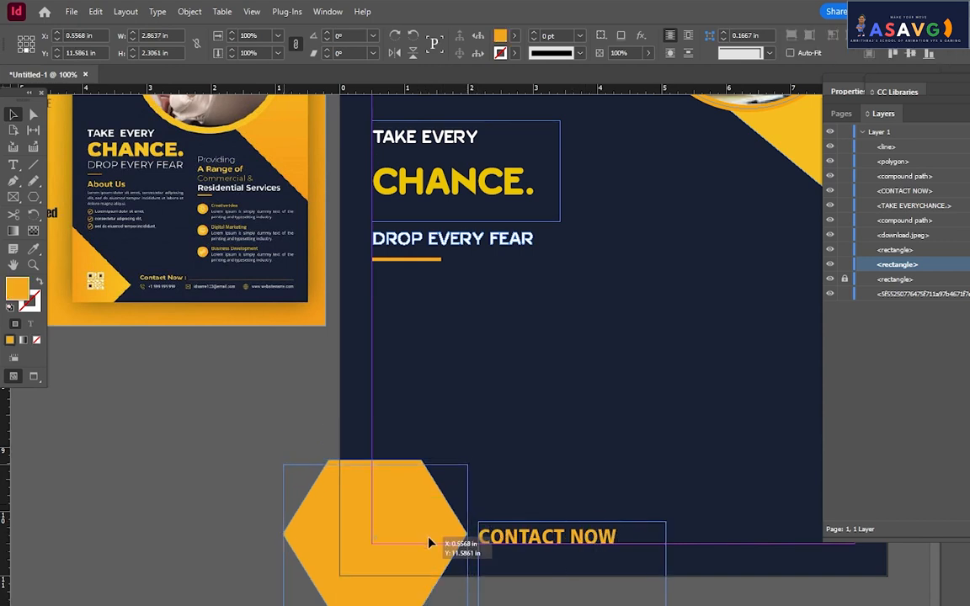
left_click(553, 451)
key("w")
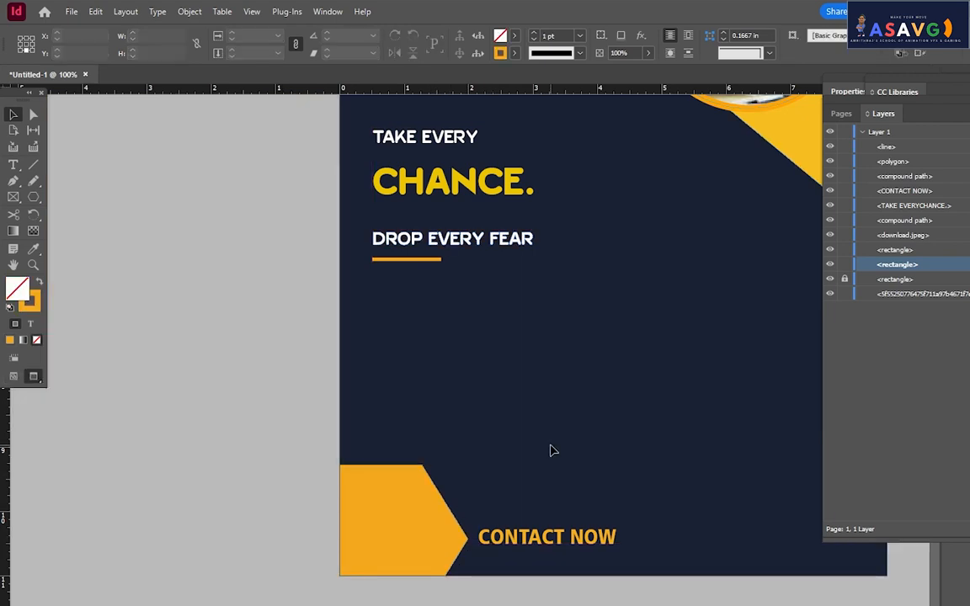
left_click_drag(504, 546, 552, 547)
left_click(544, 447)
key("w")
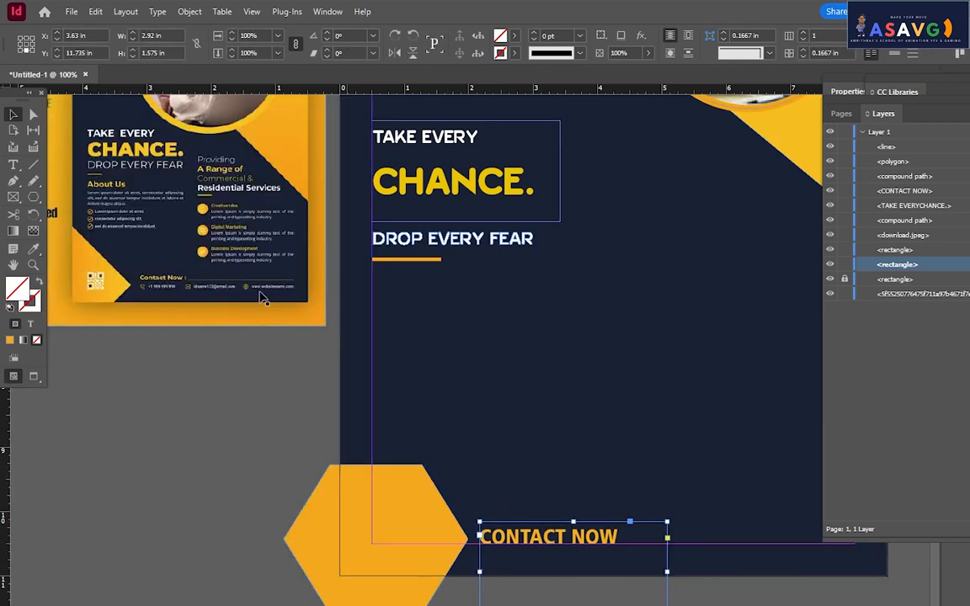
- Add a colon after CONTACT NOW, matching the reference flyer
scroll(471, 350, "right", 3)
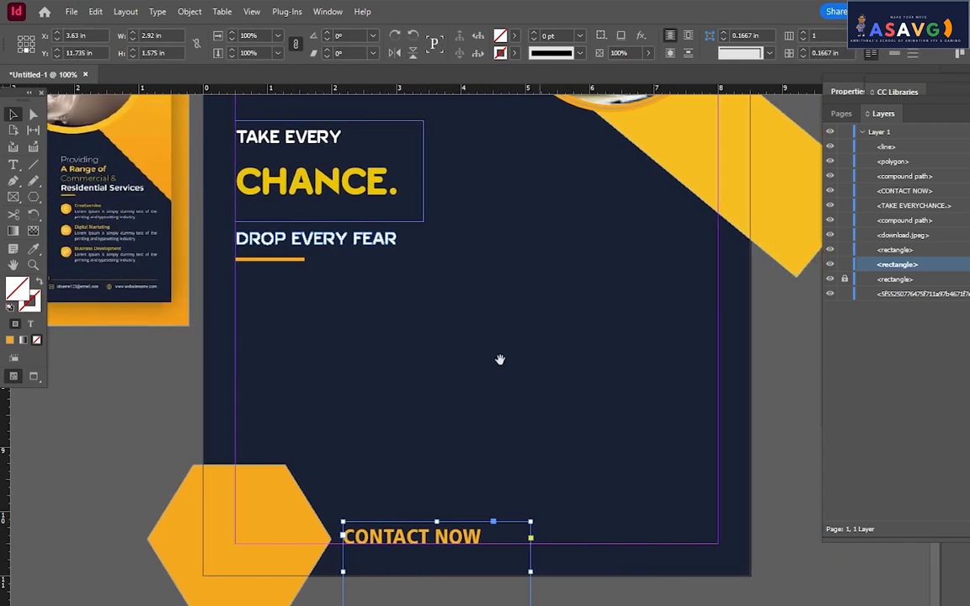
left_click_drag(492, 368, 494, 368)
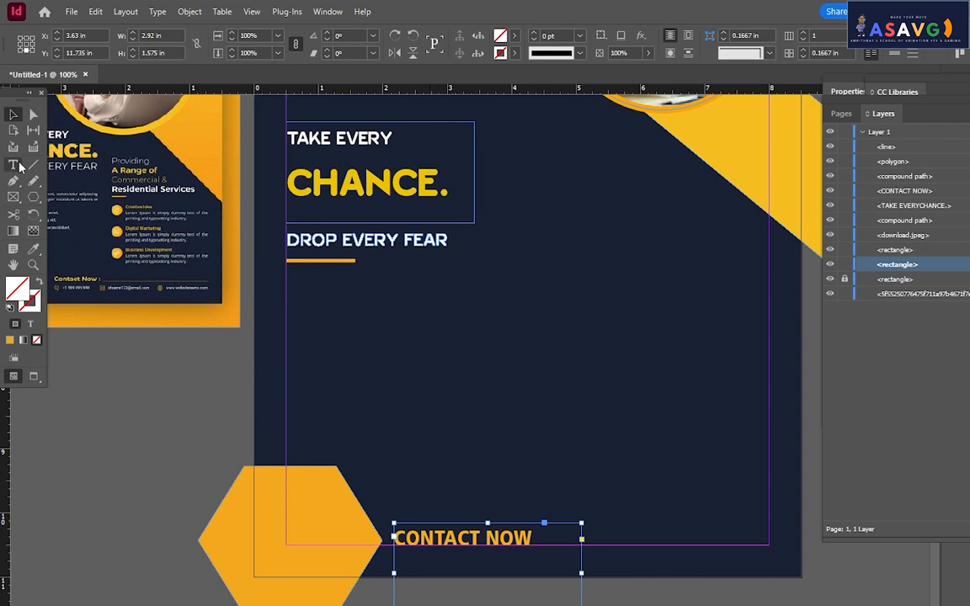
left_click(14, 165)
left_click(543, 536)
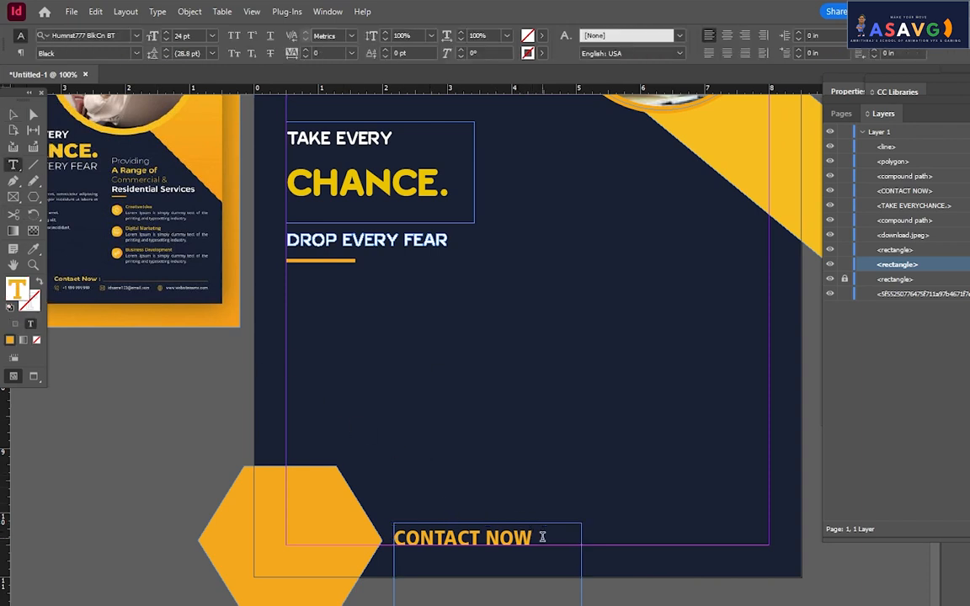
type(":")
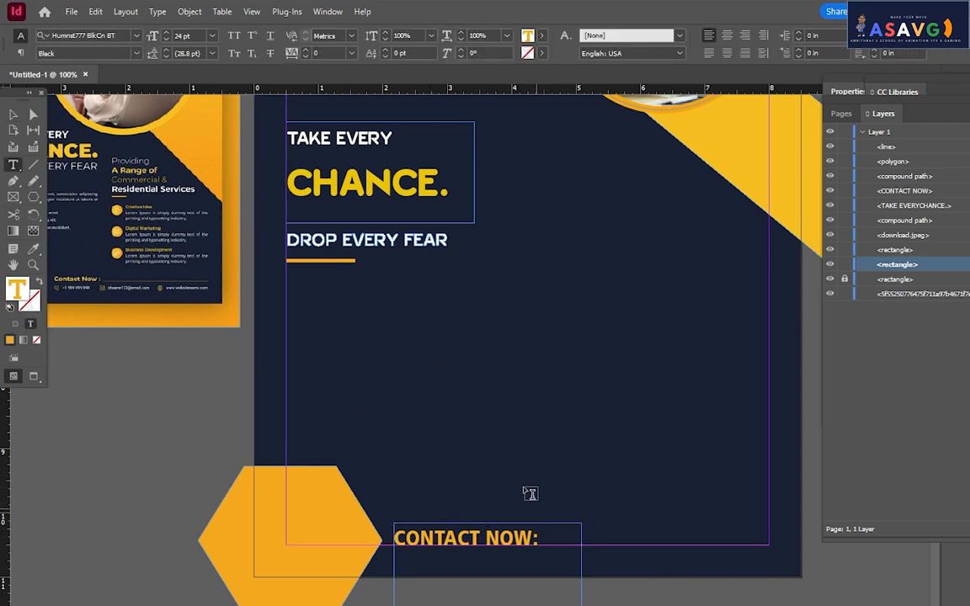
key("Escape")
left_click(317, 274)
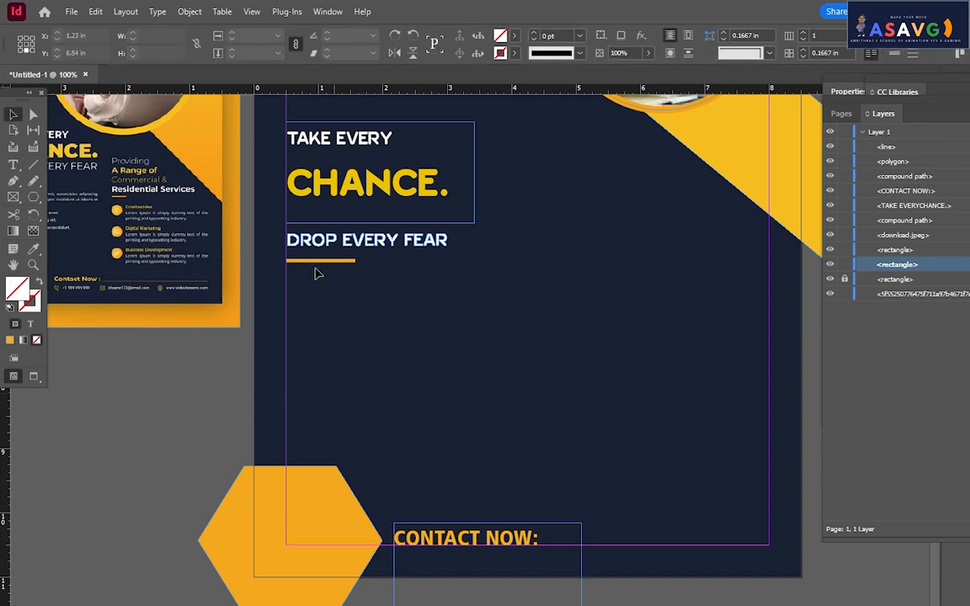
- Place a copy of the orange accent line beside CONTACT NOW:, 3.4 in long, and color its stroke [Paper]
left_click(314, 266)
left_click_drag(314, 266, 764, 548)
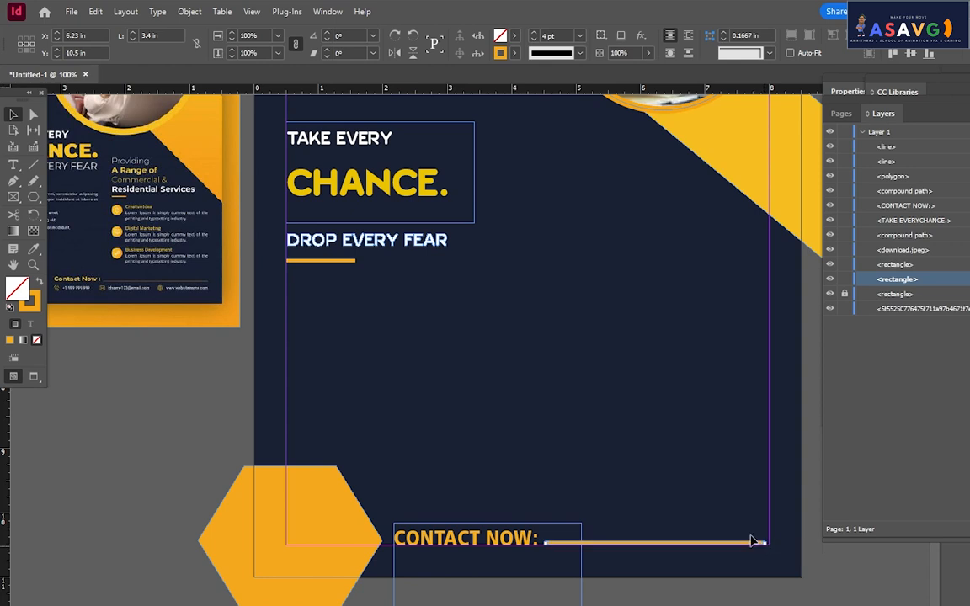
left_click(515, 53)
left_click(366, 115)
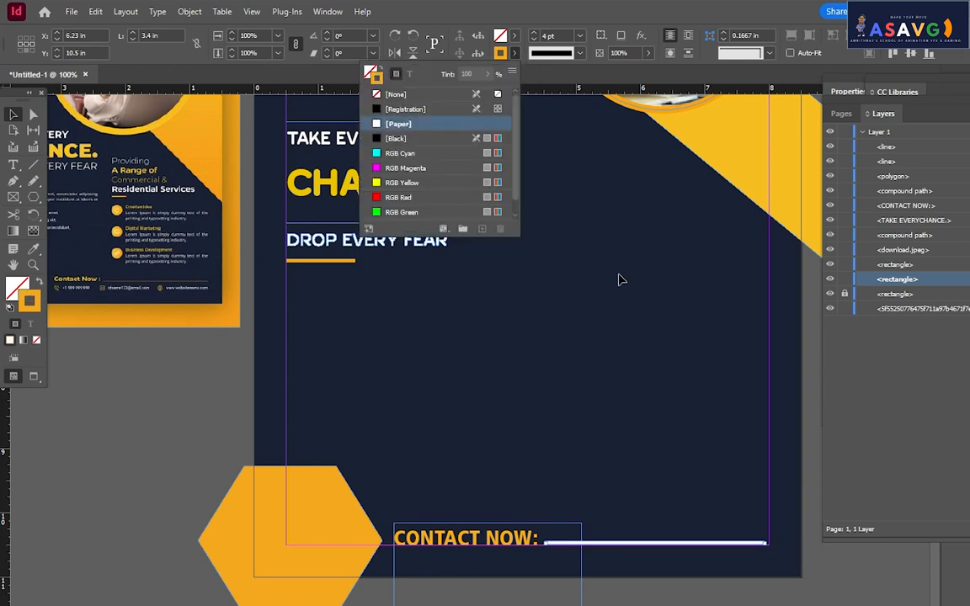
left_click(656, 353)
- Preview the whole flyer without guides and frame edges and check it against the reference design
key("w")
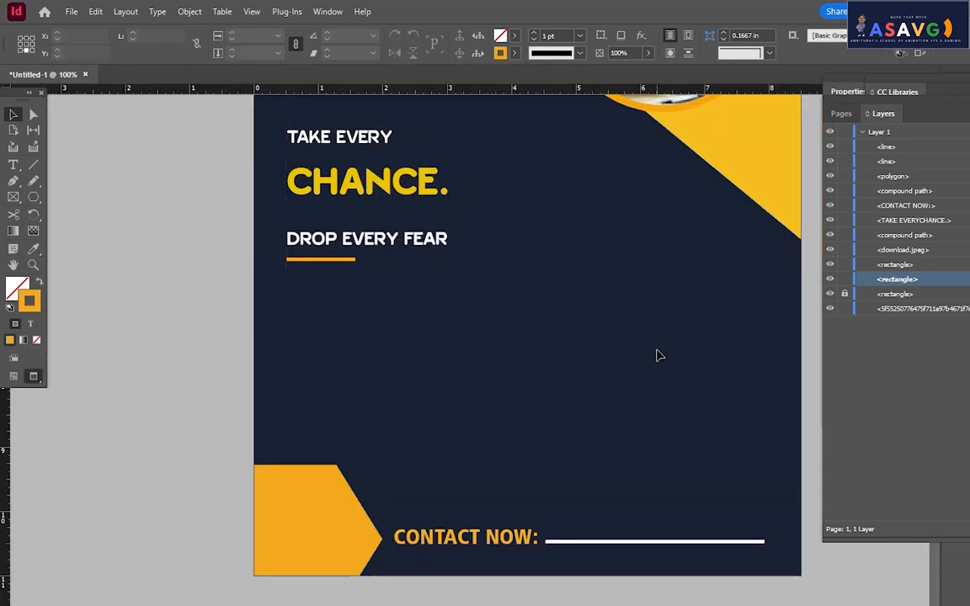
scroll(650, 346, "up", 3)
scroll(650, 346, "up", 3)
scroll(650, 342, "down", 6)
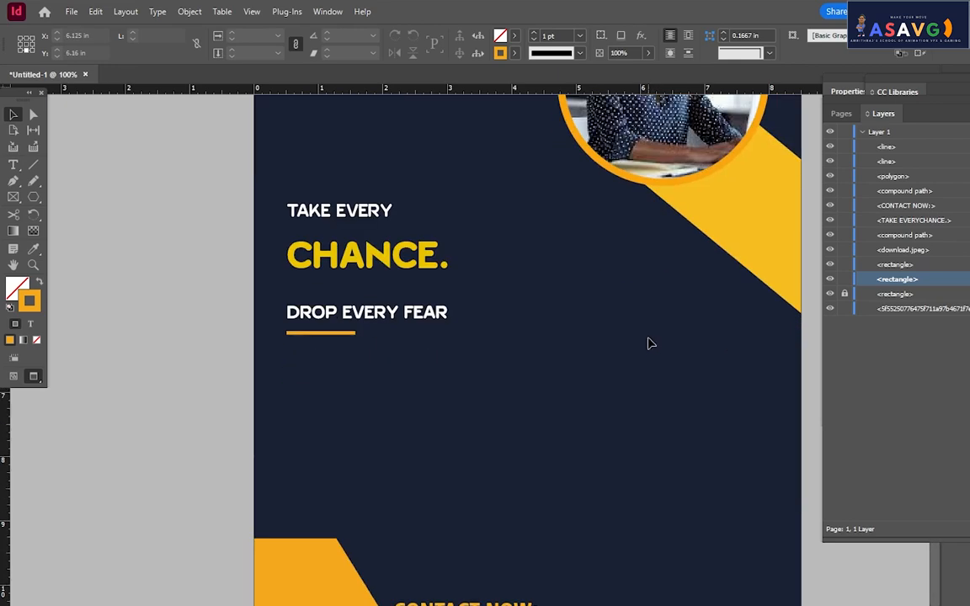
key("ctrl+minus")
key("ctrl+minus")
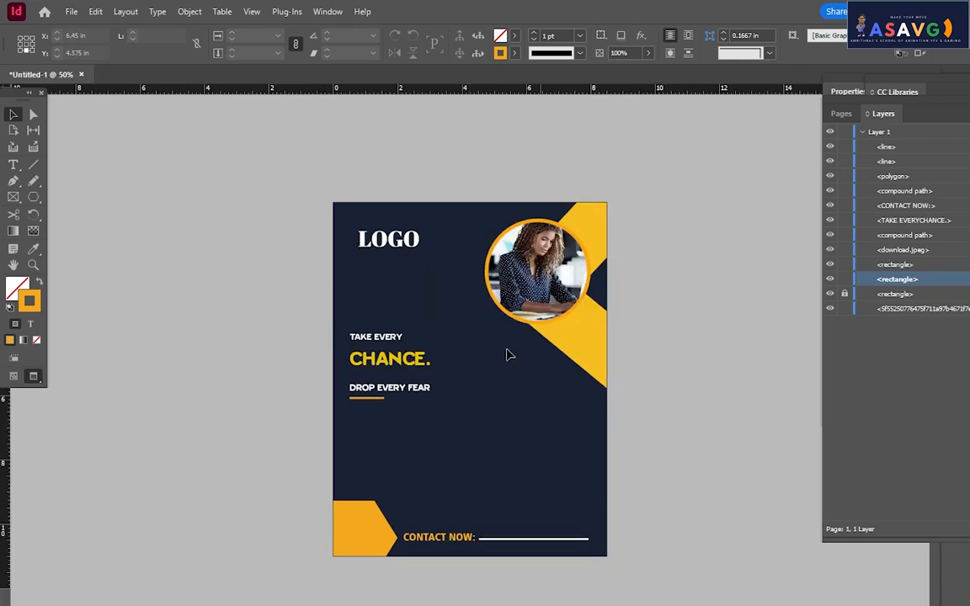
key("w")
left_click(211, 331)
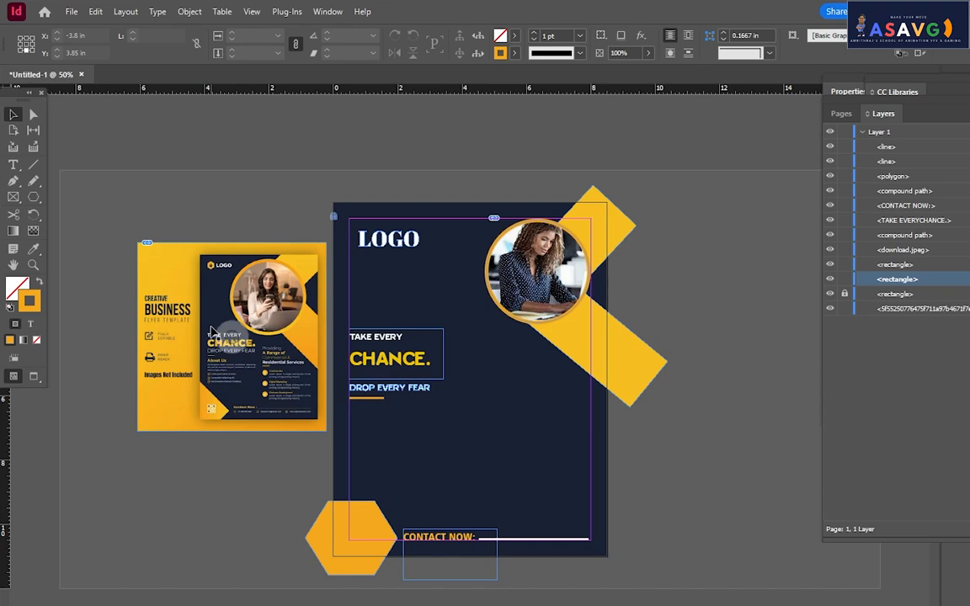
- Duplicate the TAKE EVERY CHANCE. text frame and place the copy below the ringed photo, beside the original headline
key("ctrl+equal")
key("ctrl+equal")
left_click_drag(134, 402, 266, 418)
left_click(162, 310)
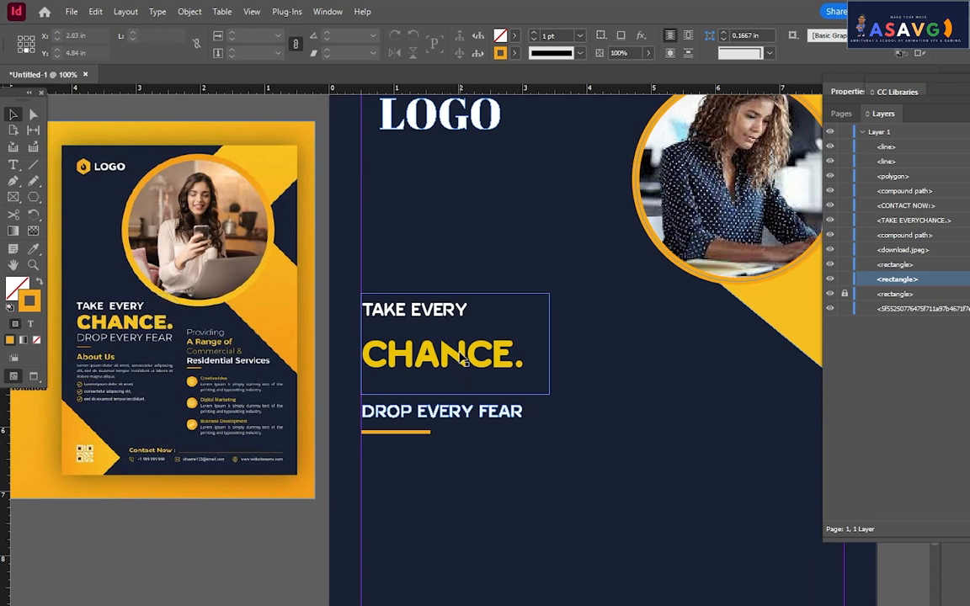
left_click_drag(452, 358, 698, 401)
- Replace TAKE EVERY in the copied text frame with PROVIDING
double_click(706, 354)
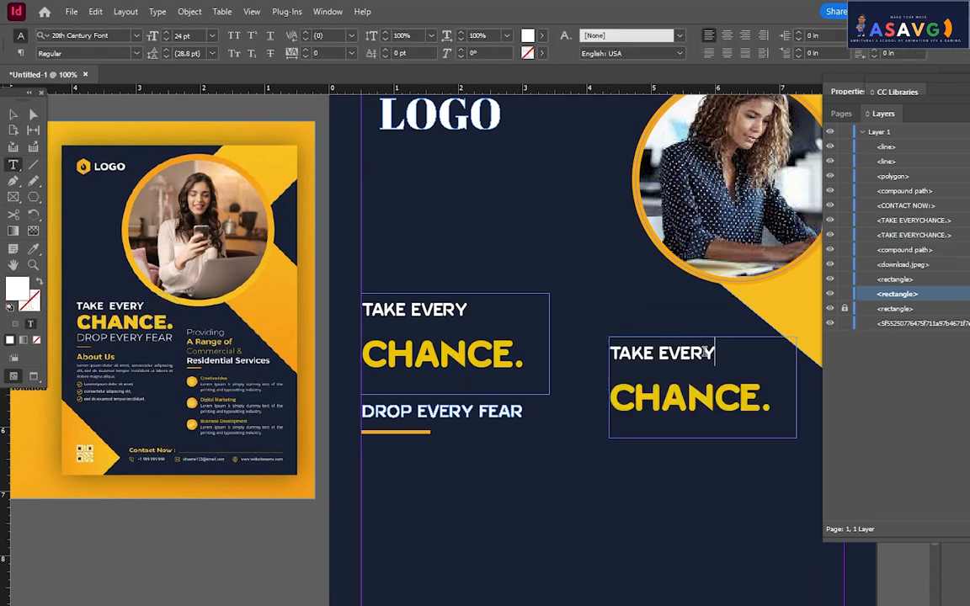
left_click_drag(712, 354, 558, 346)
type("PROV")
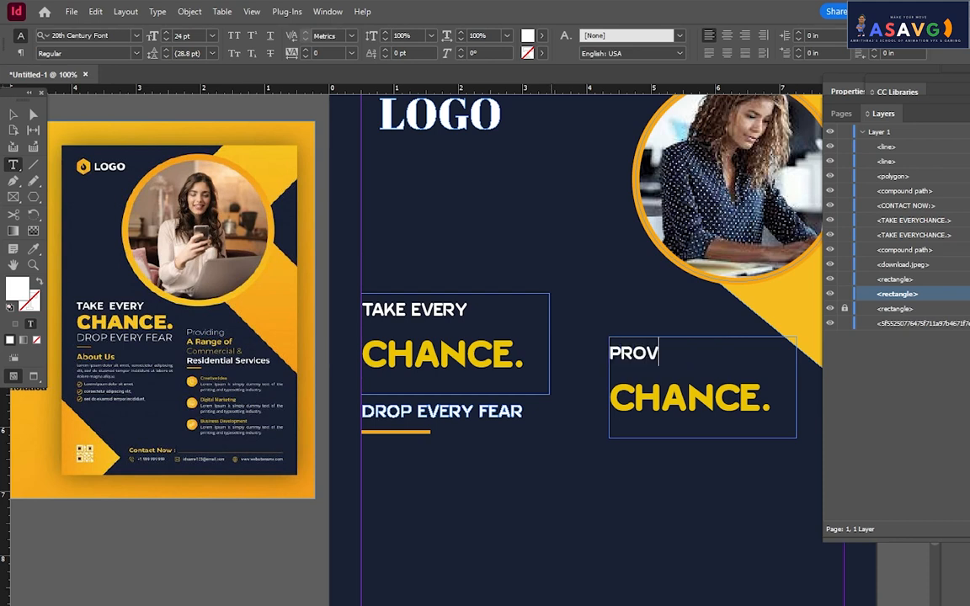
type("IDING")
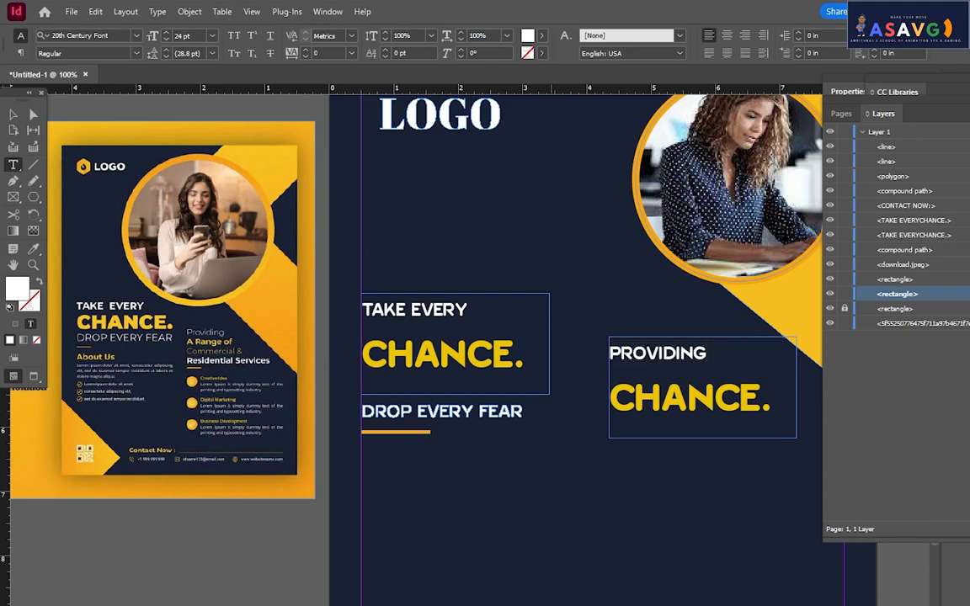
- Add a second line reading A RANGE OF below PROVIDING
key("Return")
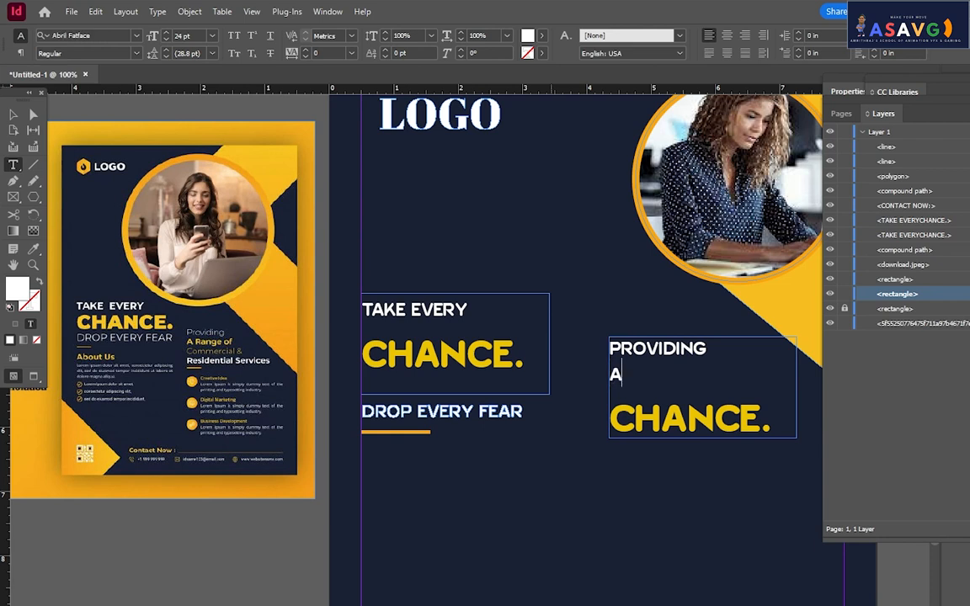
type("ARANGE")
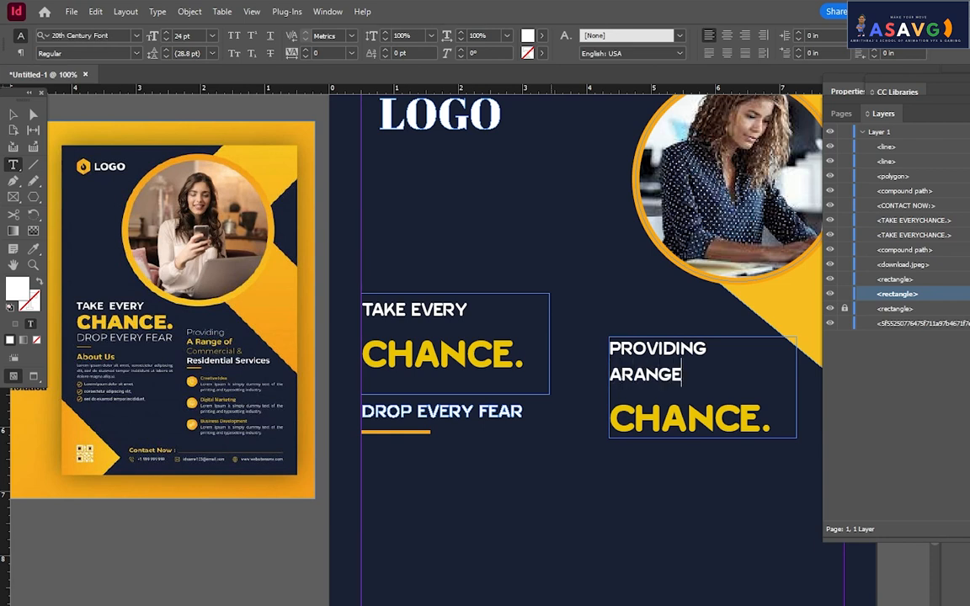
key("BackSpace")
key("BackSpace")
key("BackSpace")
key("BackSpace")
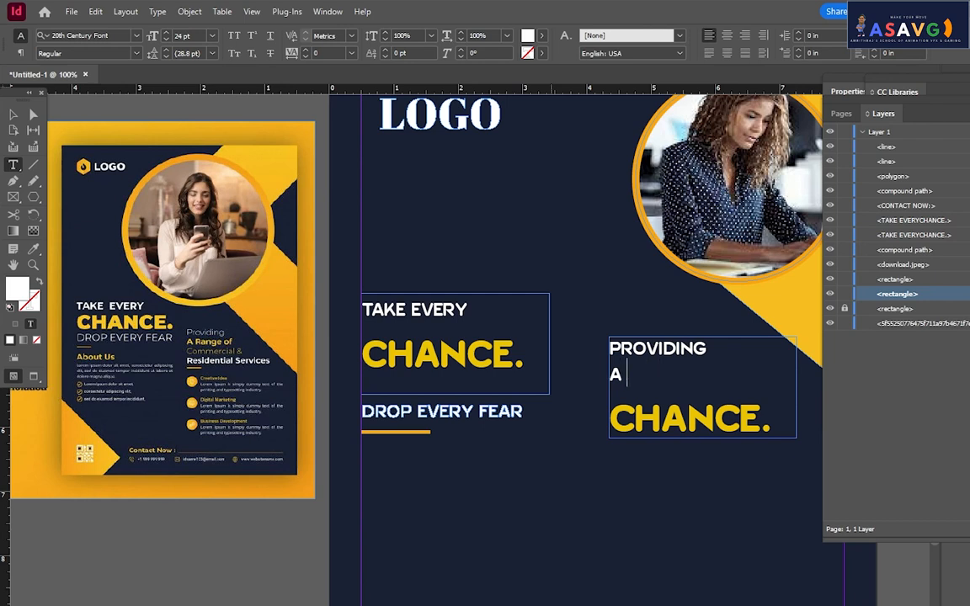
type("RANGE ")
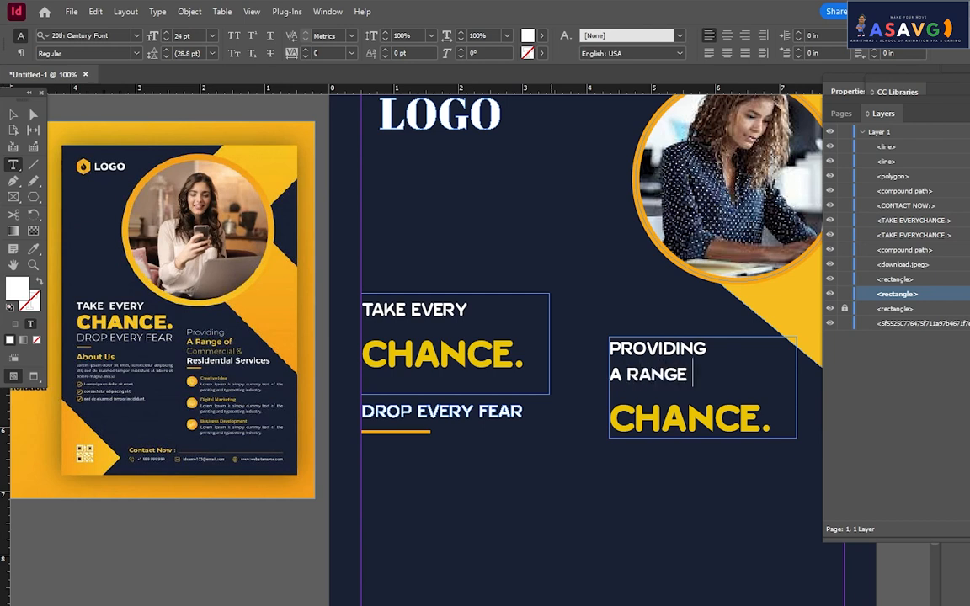
type("OF")
- Add the lines "Commercial &" and "Residential Services" below A RANGE OF and enlarge the text frame to about 3.46 by 1.86 in
key("Return")
type("COMM")
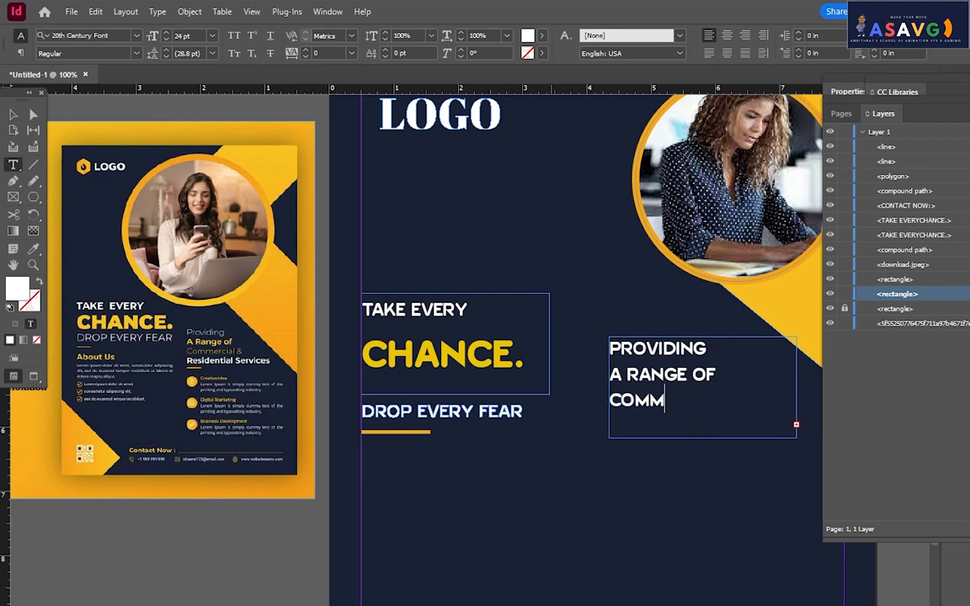
key("BackSpace")
key("BackSpace")
key("BackSpace")
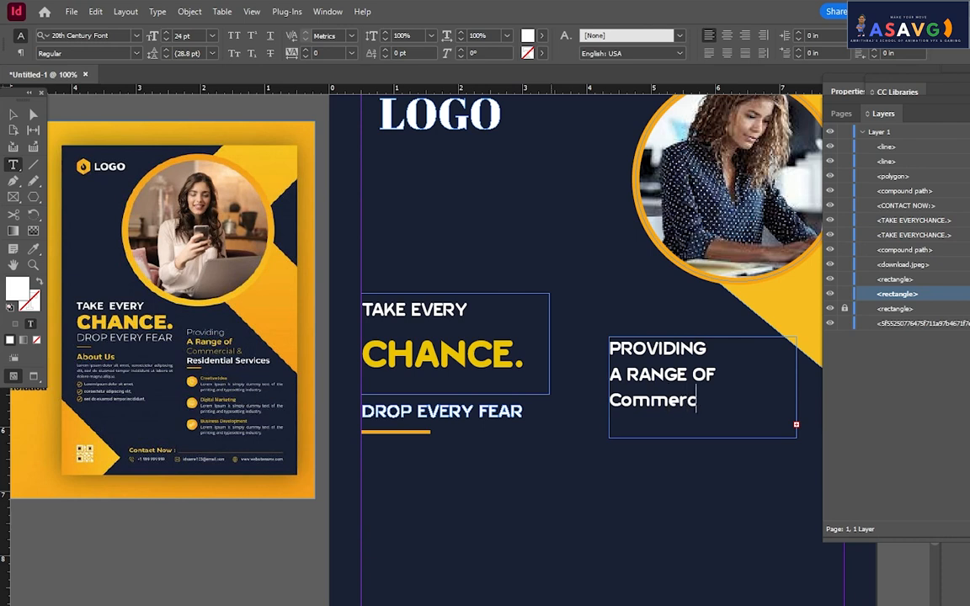
type("ial &")
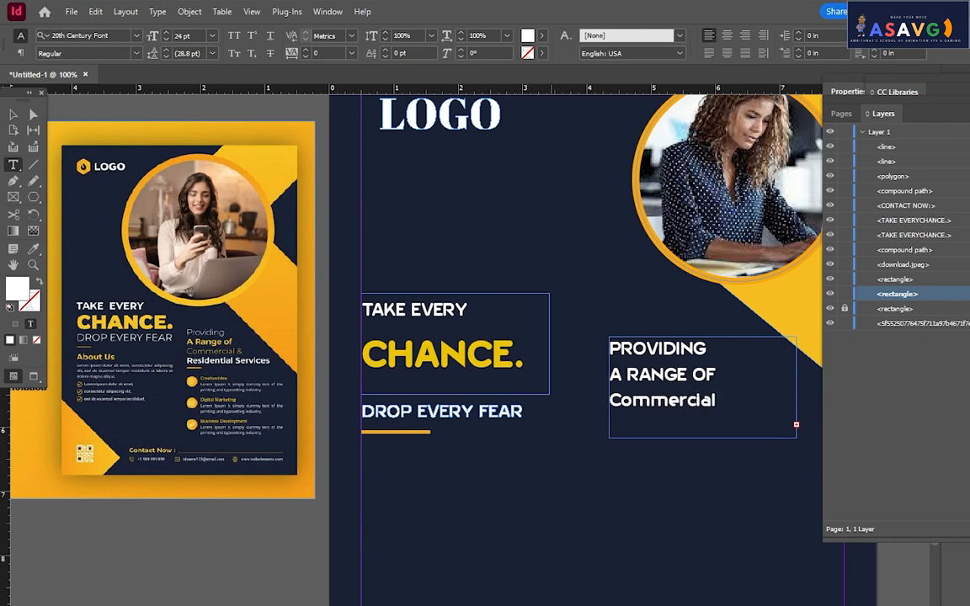
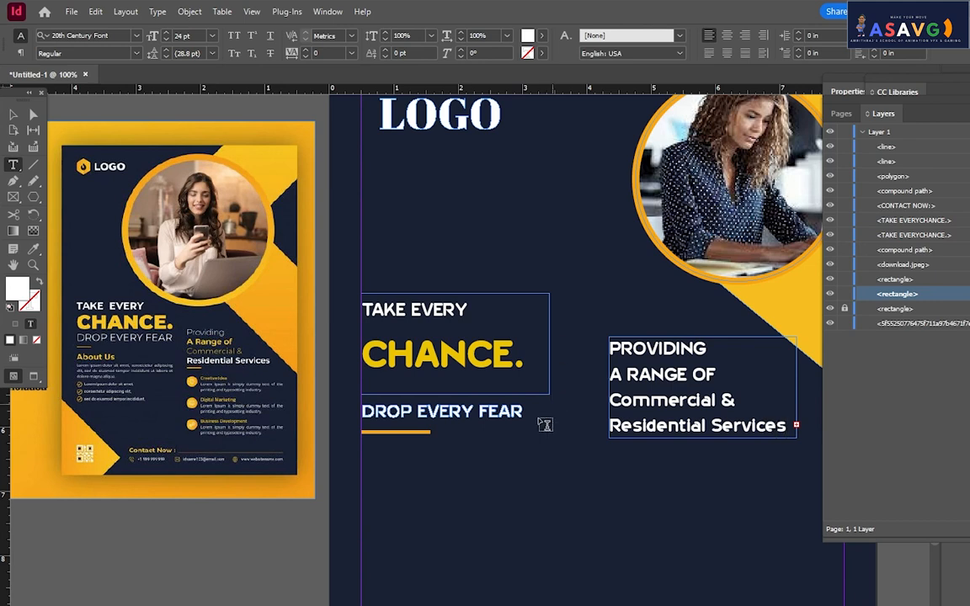
left_click(14, 113)
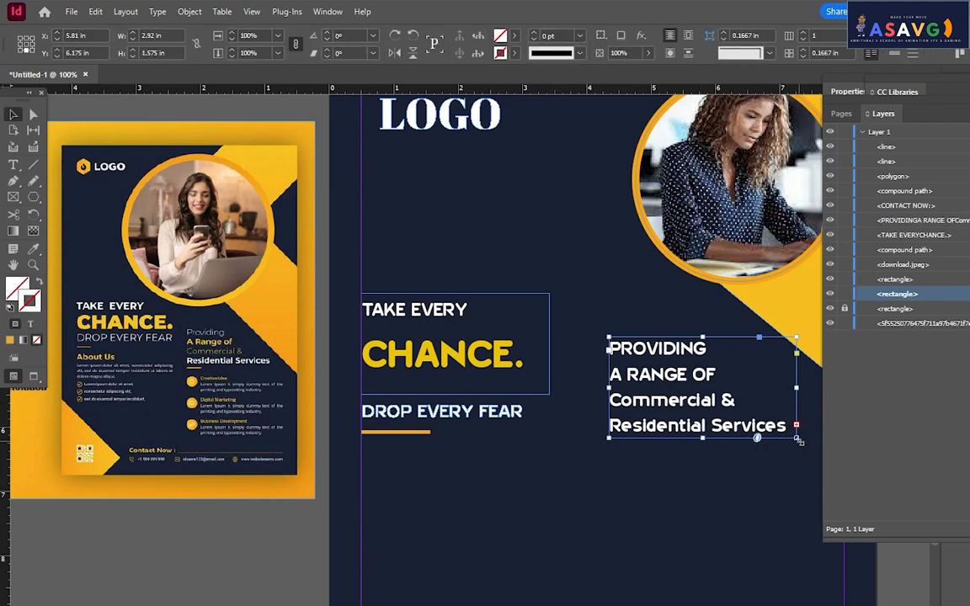
left_click_drag(798, 440, 831, 456)
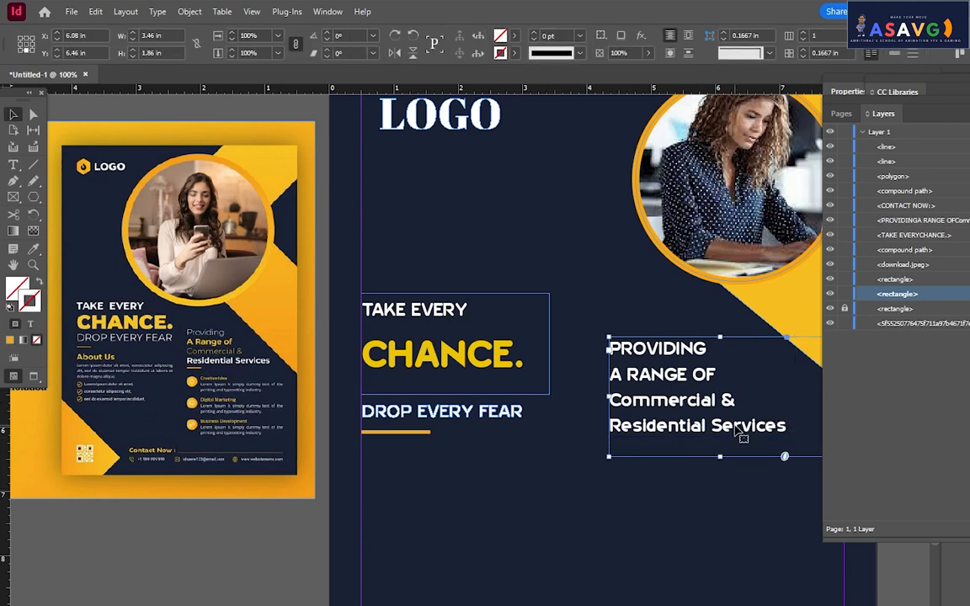
- Change the font of PROVIDING to Humnst777 BlkCn BT
double_click(686, 358)
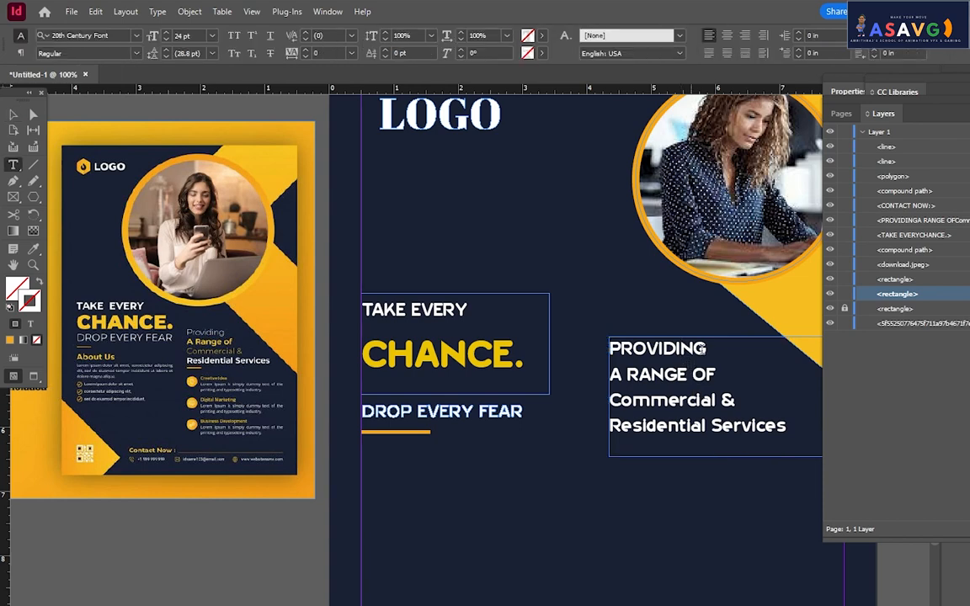
left_click_drag(708, 349, 609, 349)
left_click(137, 36)
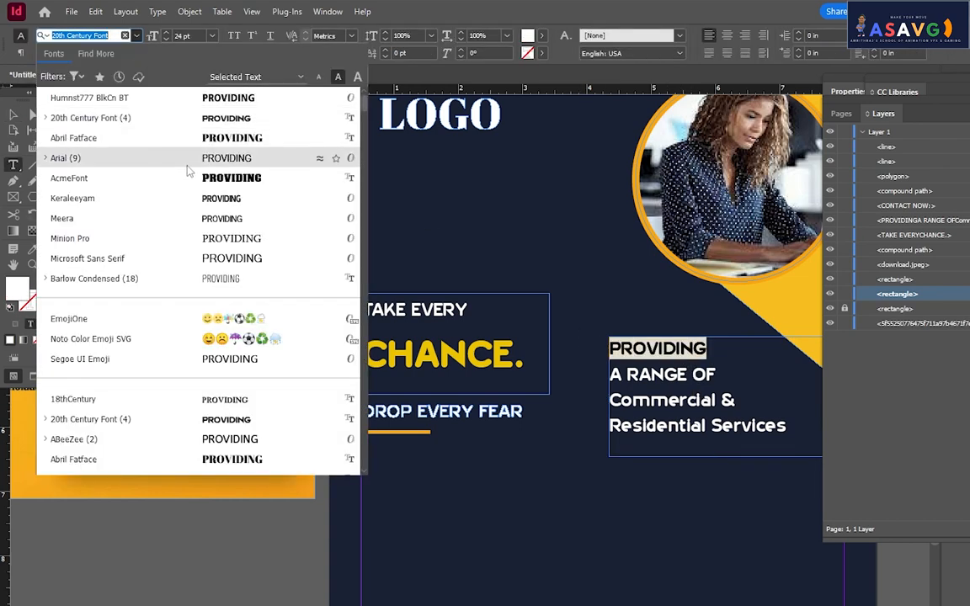
left_click(215, 96)
- Color the A RANGE OF line orange, sampled from the yellow shape beside the photo in the reference flyer
left_click_drag(717, 375, 608, 374)
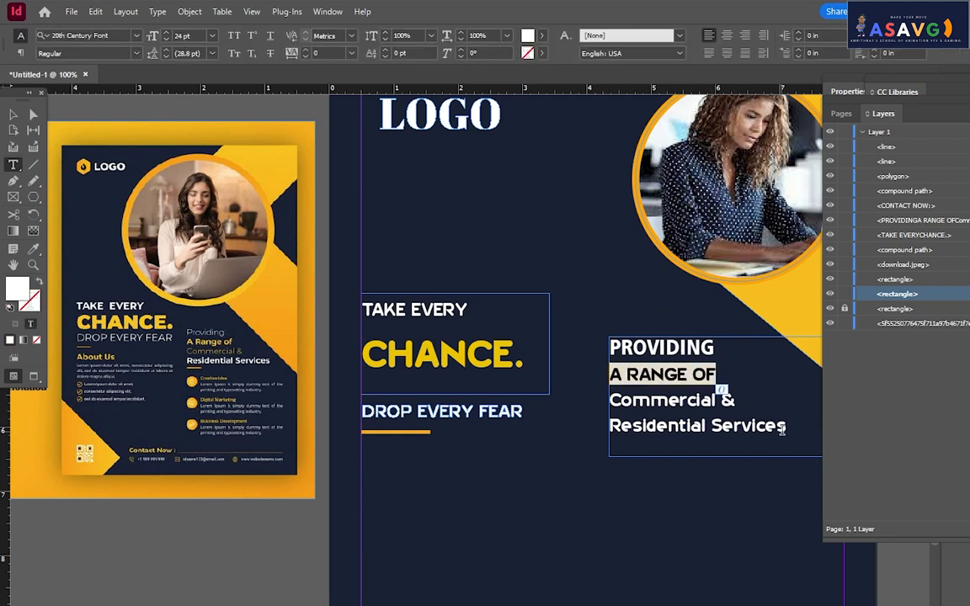
left_click_drag(719, 375, 591, 372)
left_click(34, 249)
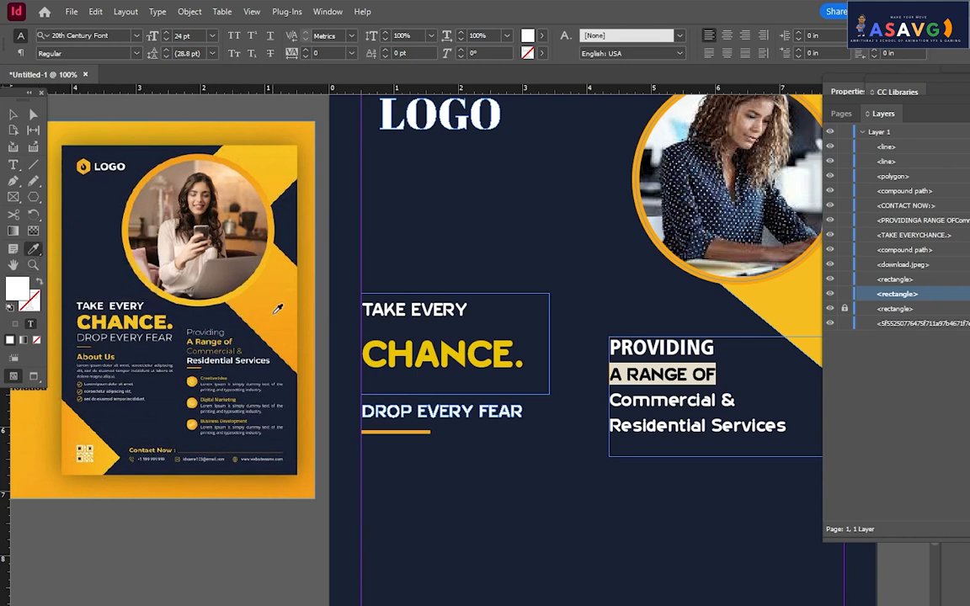
left_click(277, 310)
left_click(14, 114)
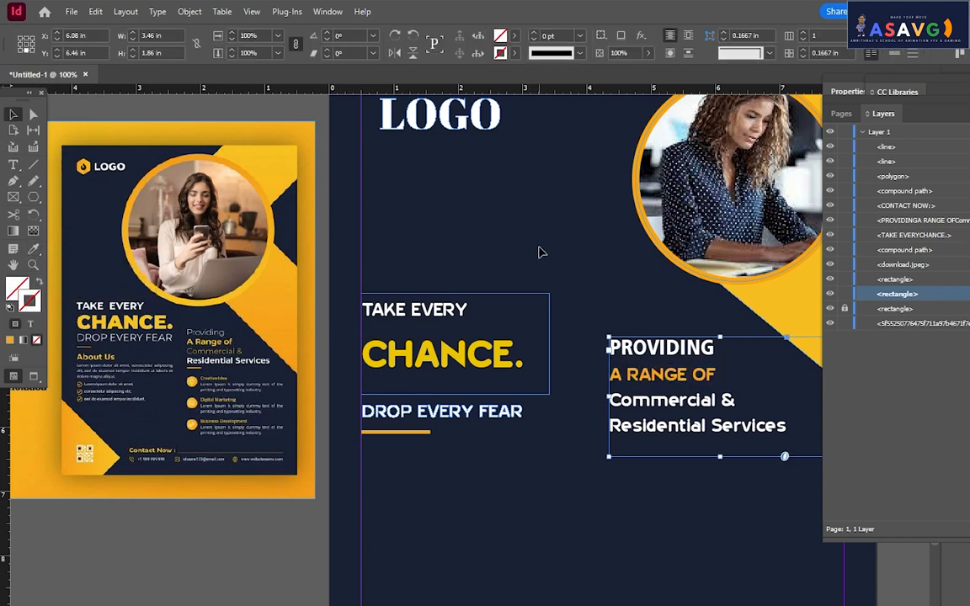
left_click(540, 252)
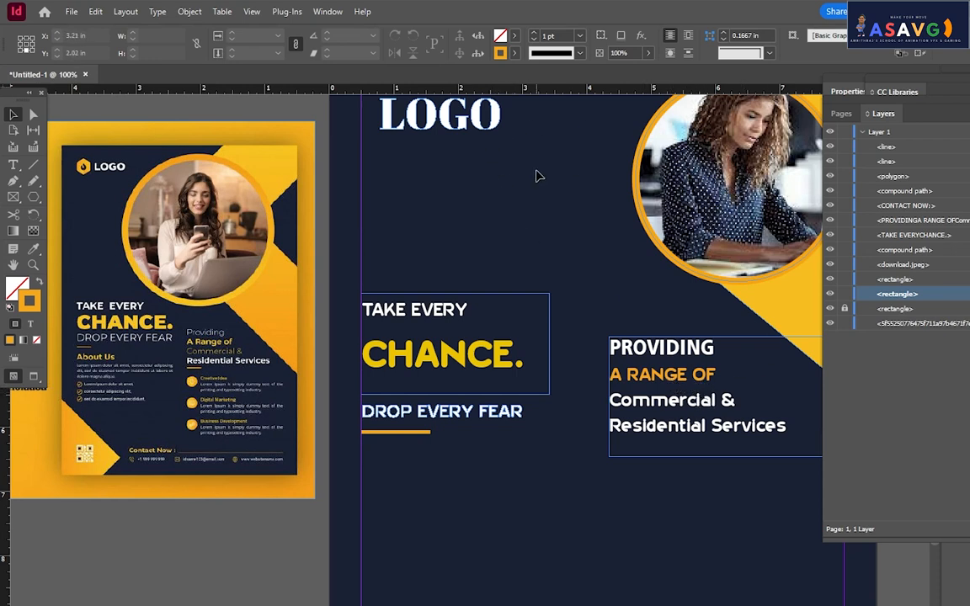
- Rewrite the orange line in mixed case as "A Range of"
key("t")
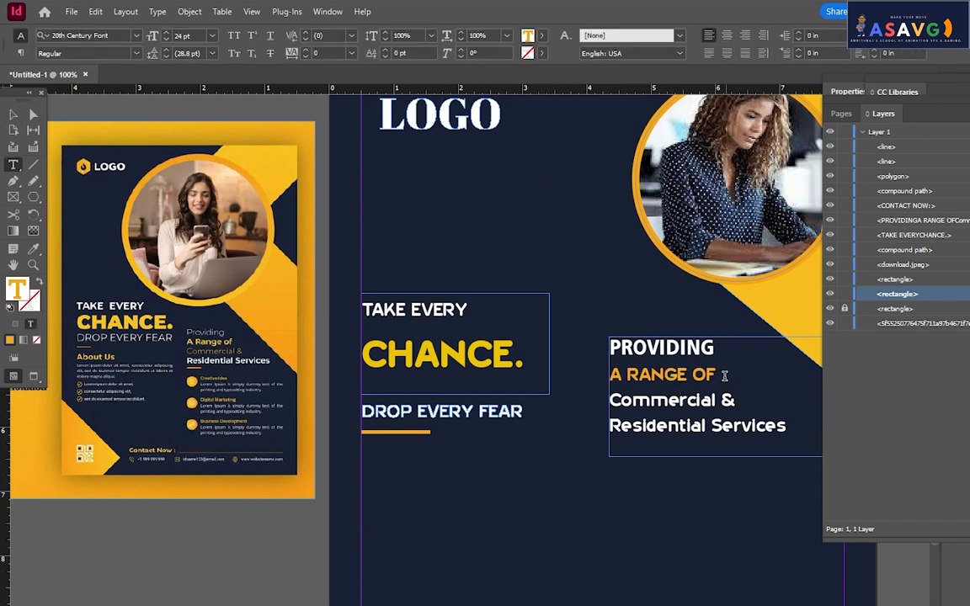
key("BackSpace")
key("BackSpace")
key("BackSpace")
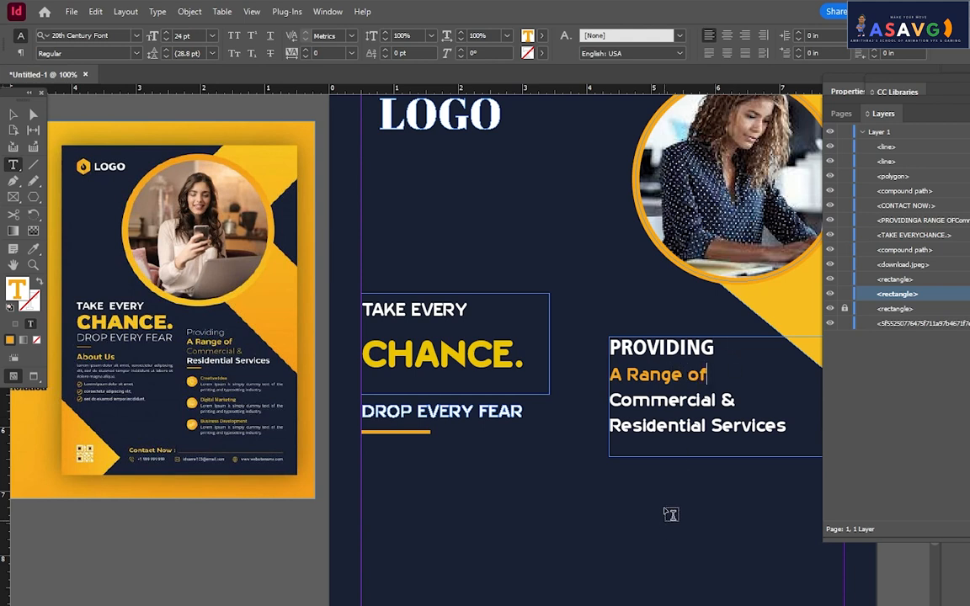
- Change the font of the "A Range of", "Commercial &" and "Residential Services" lines to Humnst777 BlkCn BT
left_click_drag(775, 407, 612, 374)
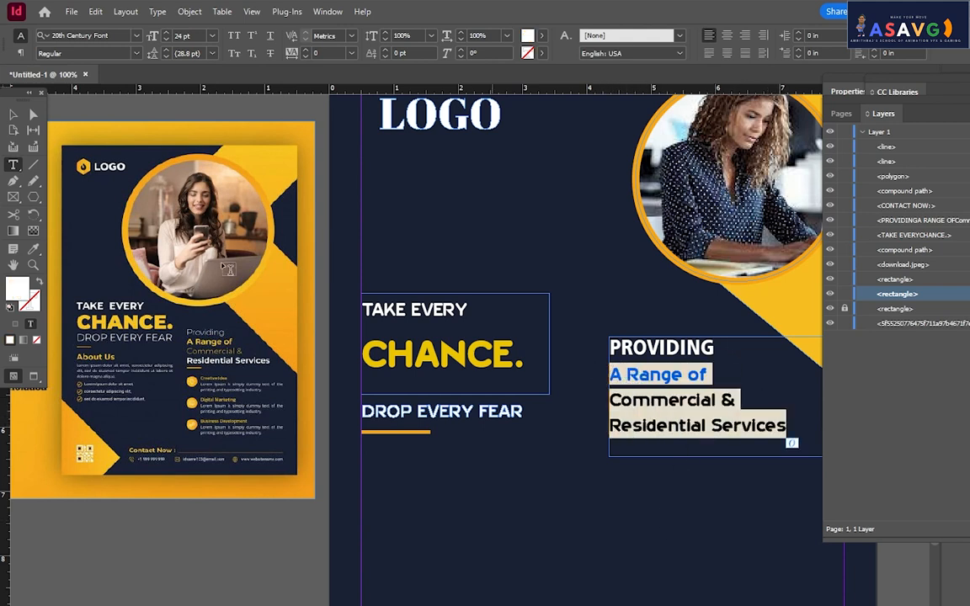
left_click(118, 34)
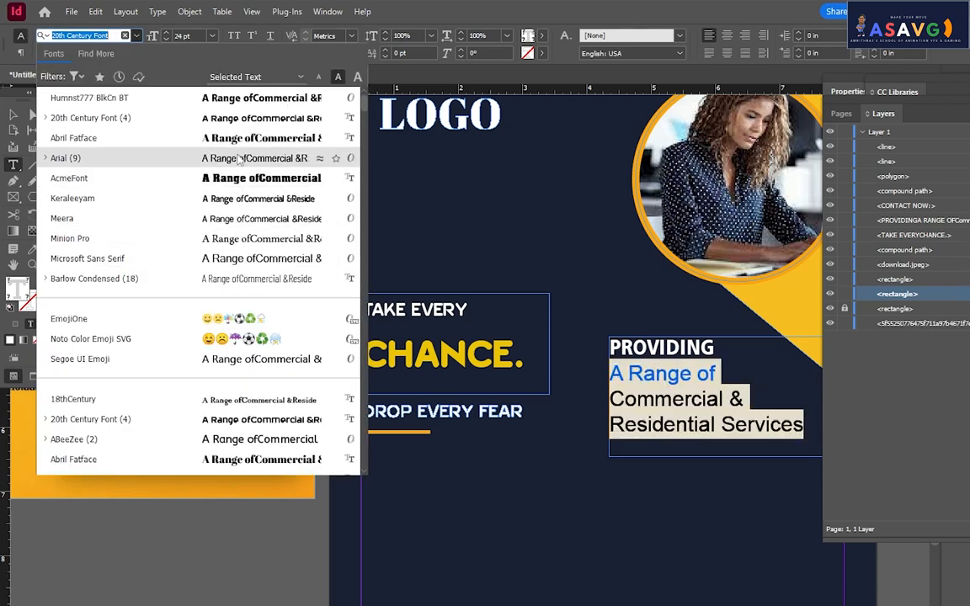
left_click(241, 98)
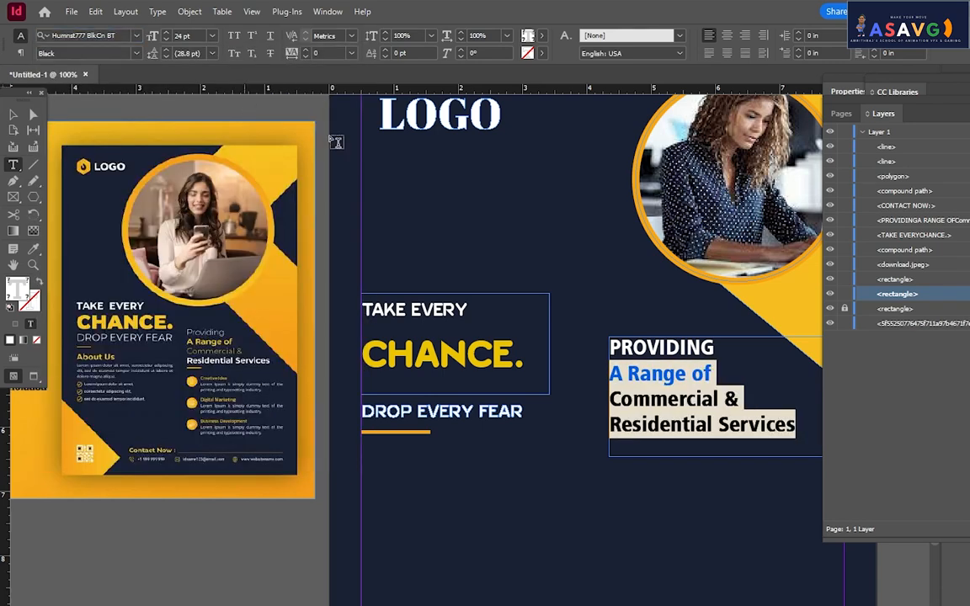
left_click(587, 217)
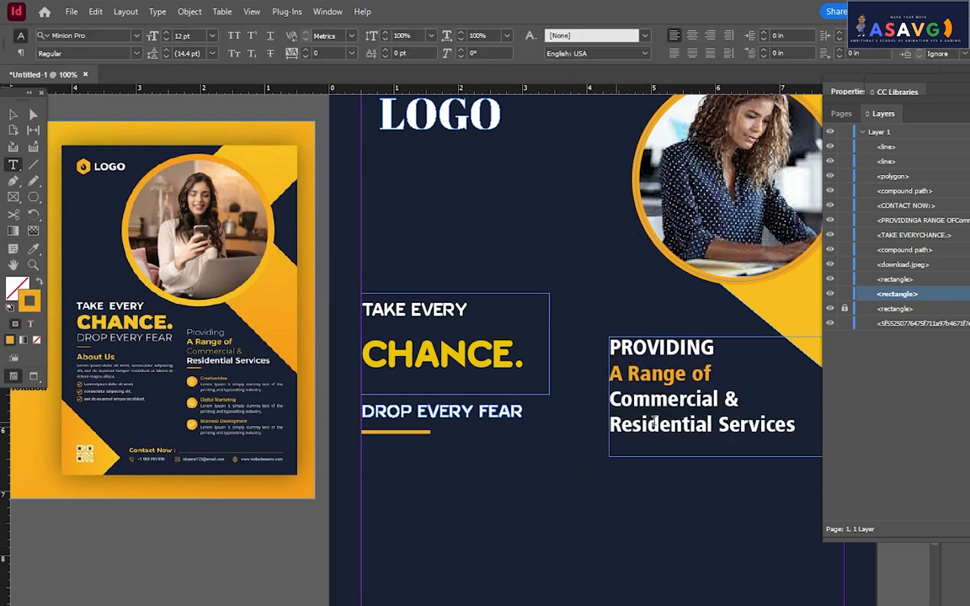
- Set the font size of all four lines of the services heading to 20 pt
left_click_drag(784, 430, 594, 336)
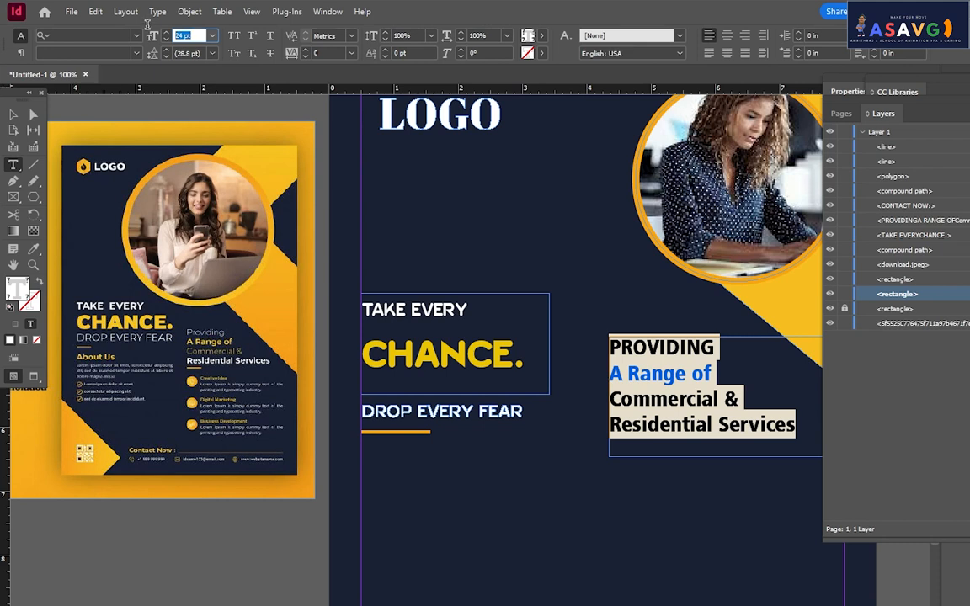
type("20")
key("Return")
left_click(542, 502)
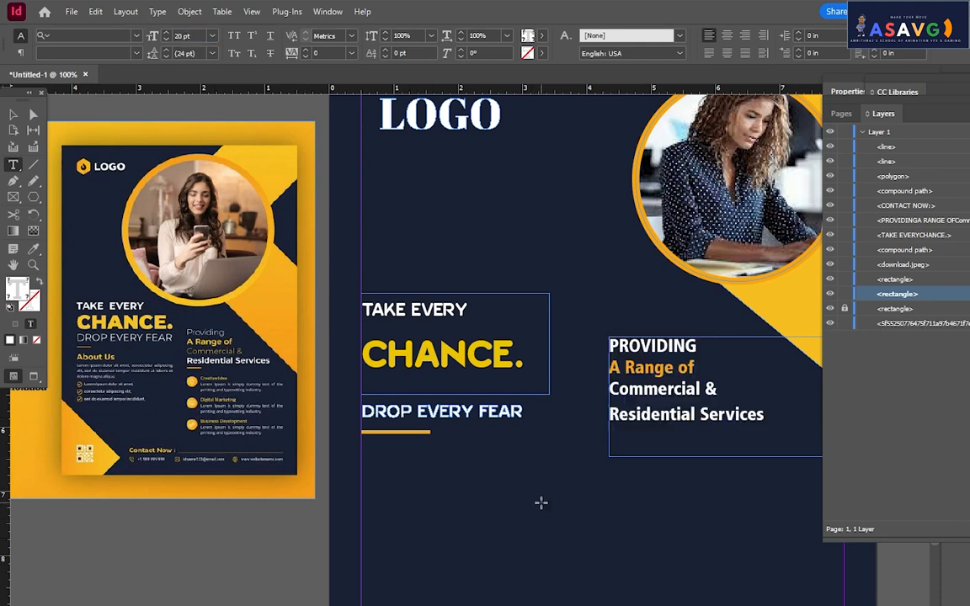
left_click(13, 114)
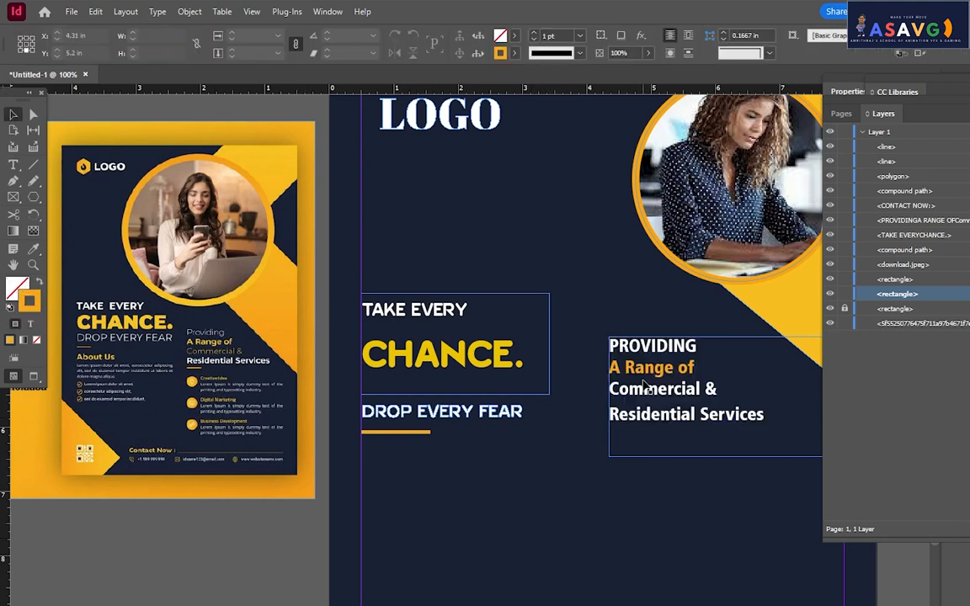
- Shift the services heading frame slightly up and to the right
left_click_drag(628, 358, 663, 371)
left_click(456, 483)
left_click_drag(457, 483, 468, 412)
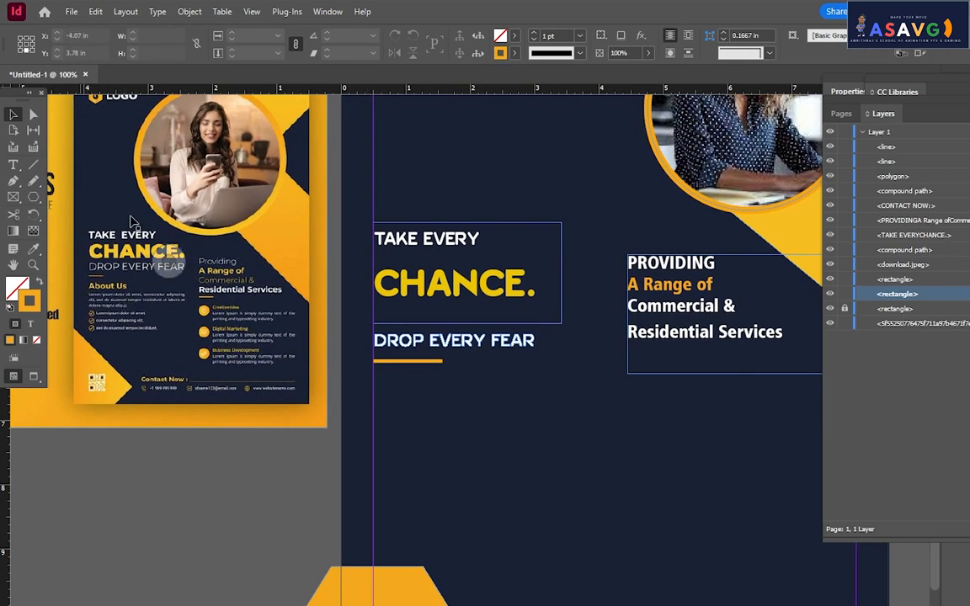
- Duplicate the TAKE EVERY CHANCE. frame below the orange divider line and replace its text with "About us"
left_click_drag(472, 283, 454, 442)
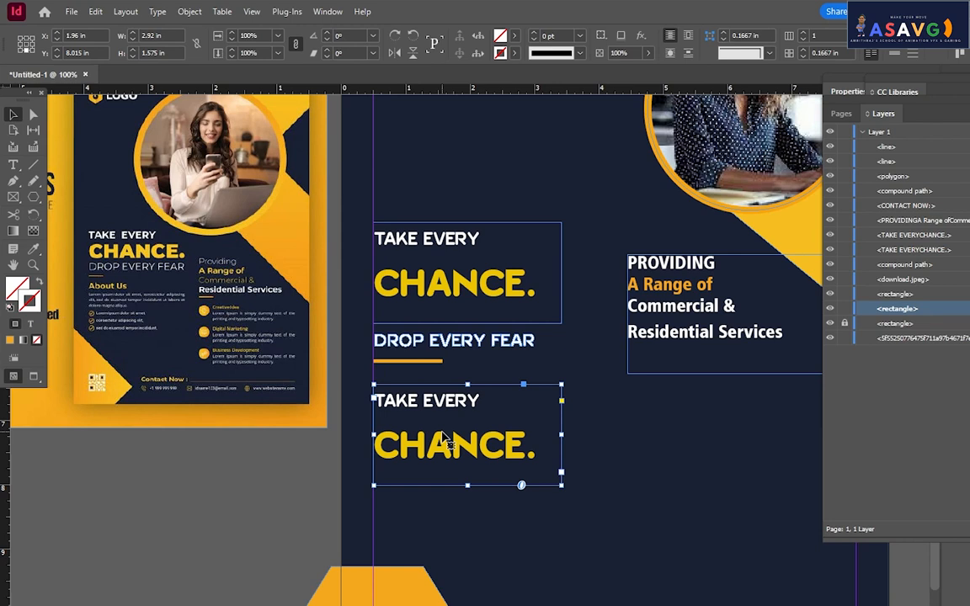
double_click(446, 443)
key("ctrl+a")
type("A")
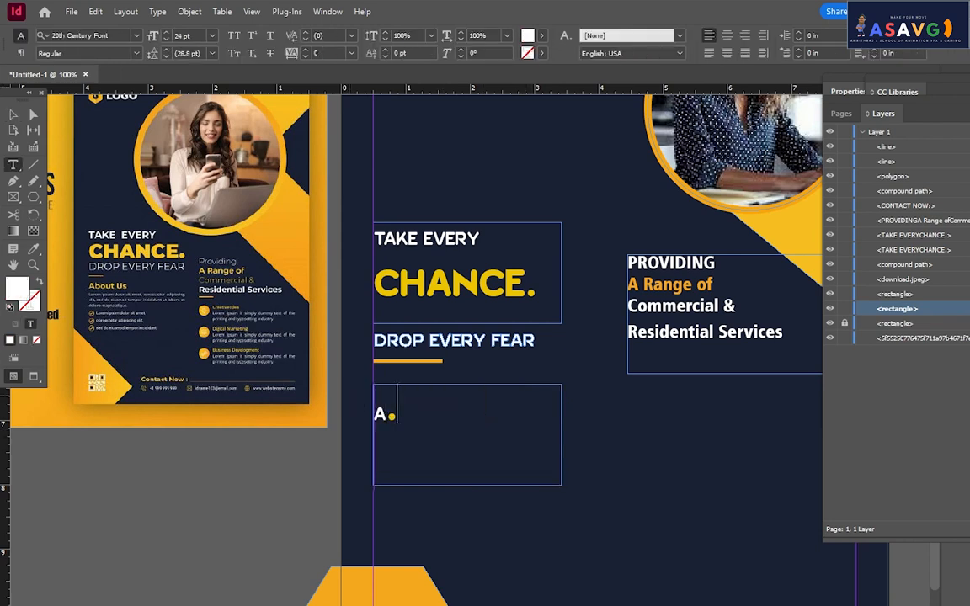
key("BackSpace")
key("BackSpace")
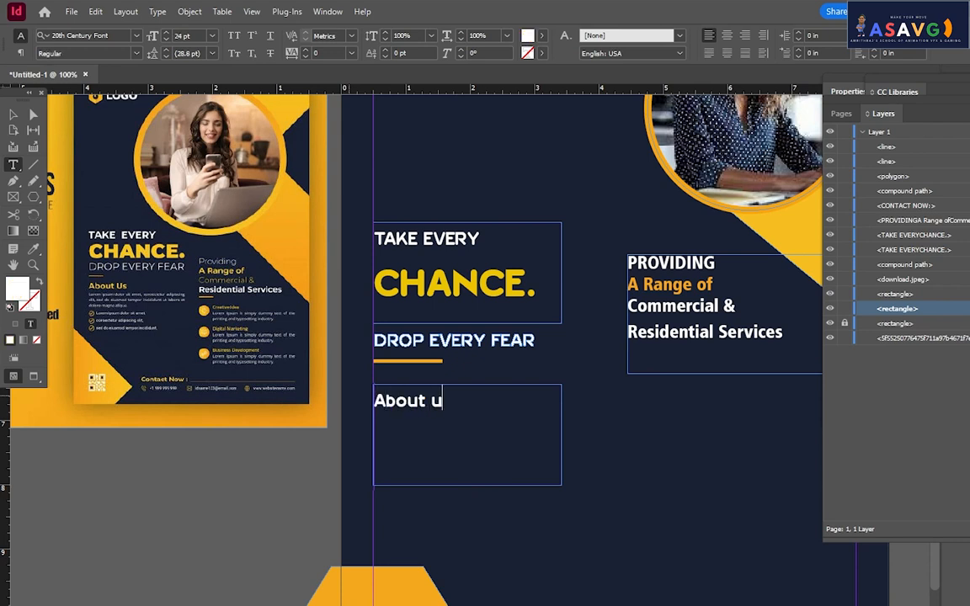
- Color the About us text orange, sampled from the yellow shape beside the photo in the reference flyer
key("ctrl+a")
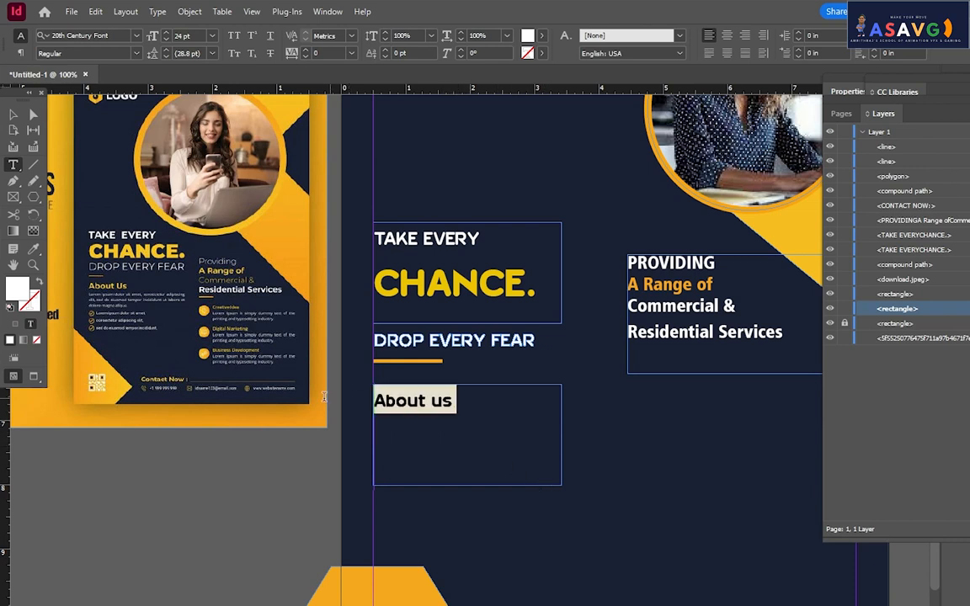
left_click(34, 251)
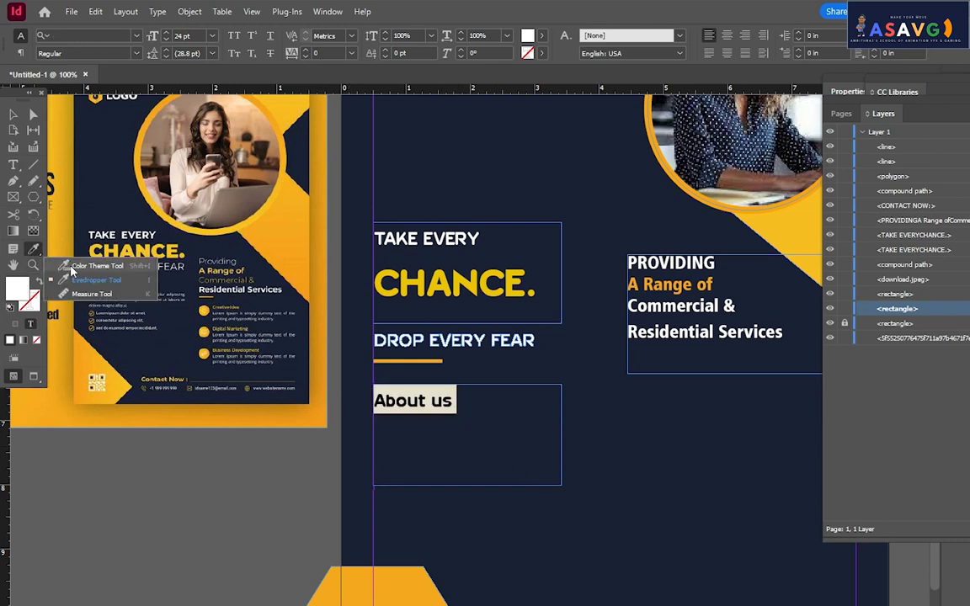
left_click(85, 280)
left_click(275, 241)
- Move the About us frame slightly up, closer to the orange divider line, and deselect it
left_click(14, 115)
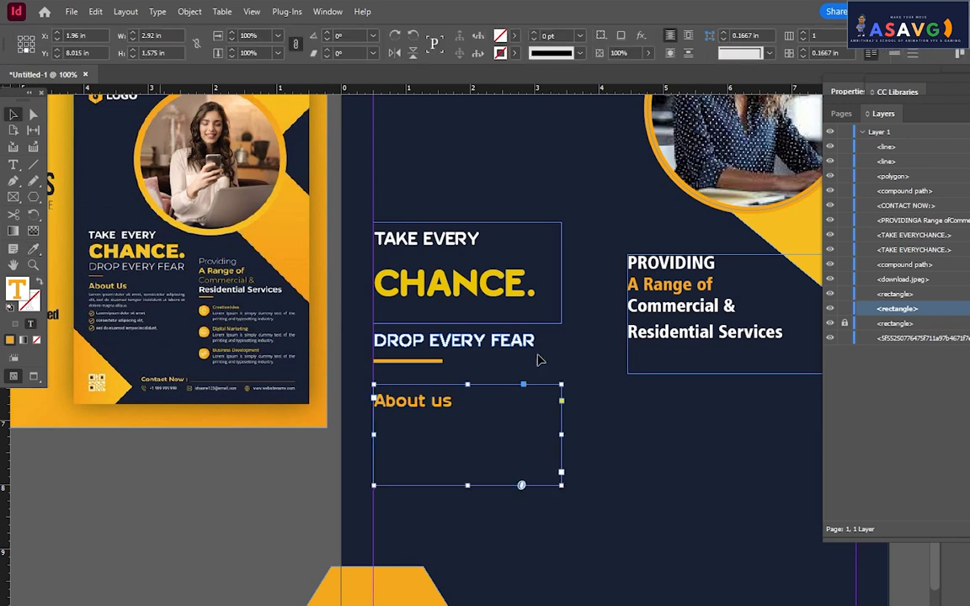
left_click(661, 491)
left_click_drag(432, 413, 433, 402)
left_click(572, 463)
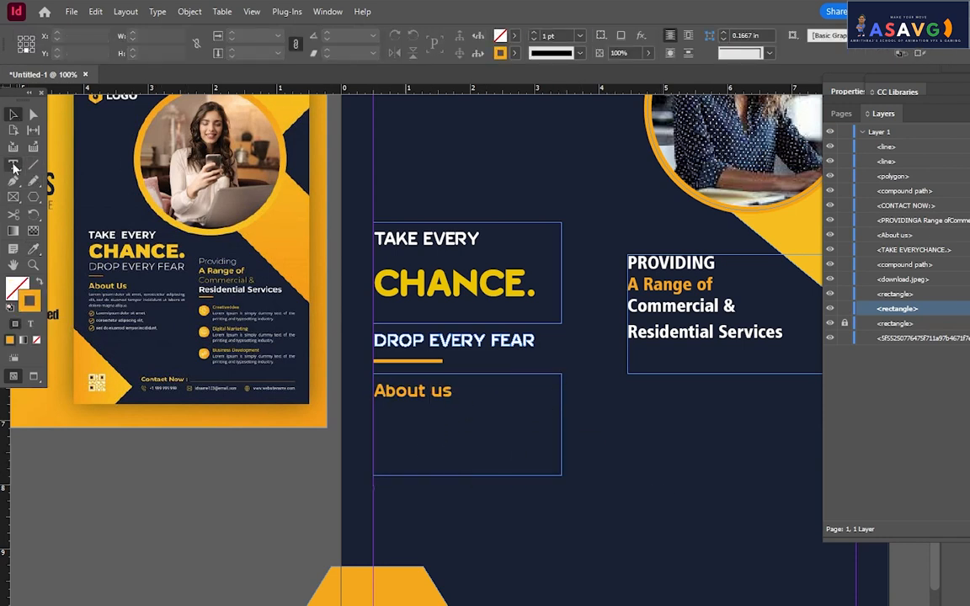
- Draw a text frame about 4.5 by 1.4 in below the About us frame and fill it with placeholder text
left_click(13, 165)
left_click(58, 181)
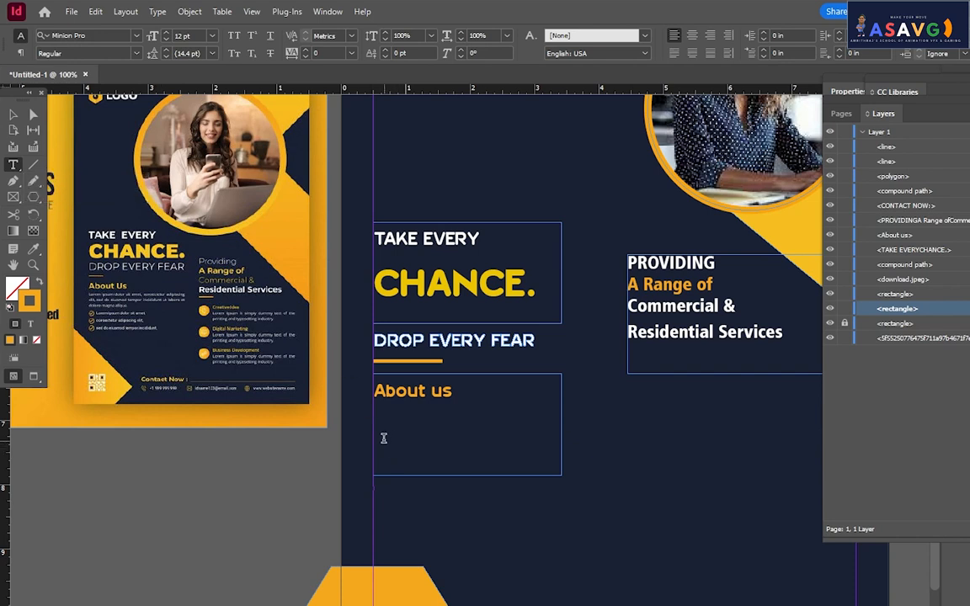
left_click_drag(447, 491, 738, 580)
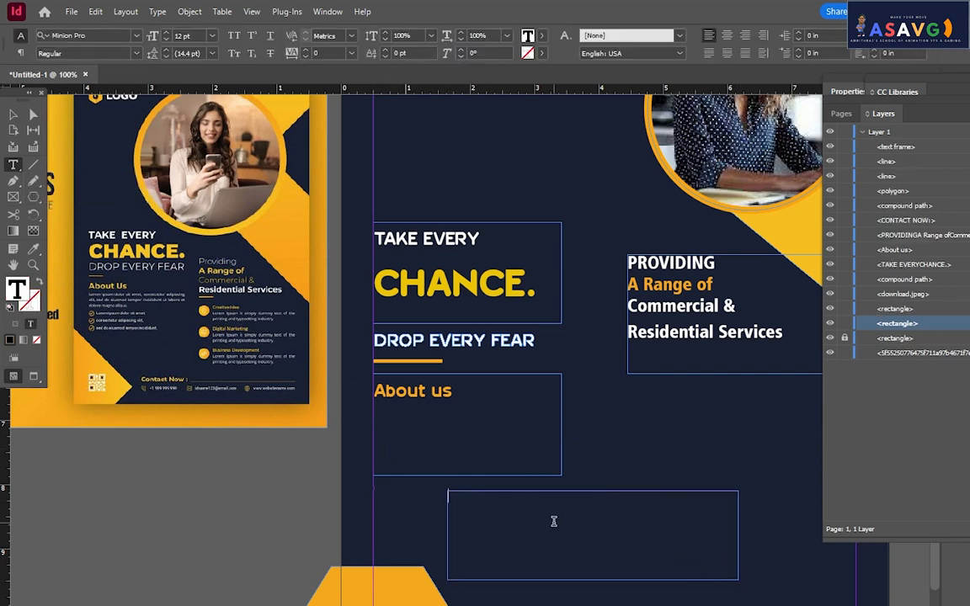
right_click(555, 525)
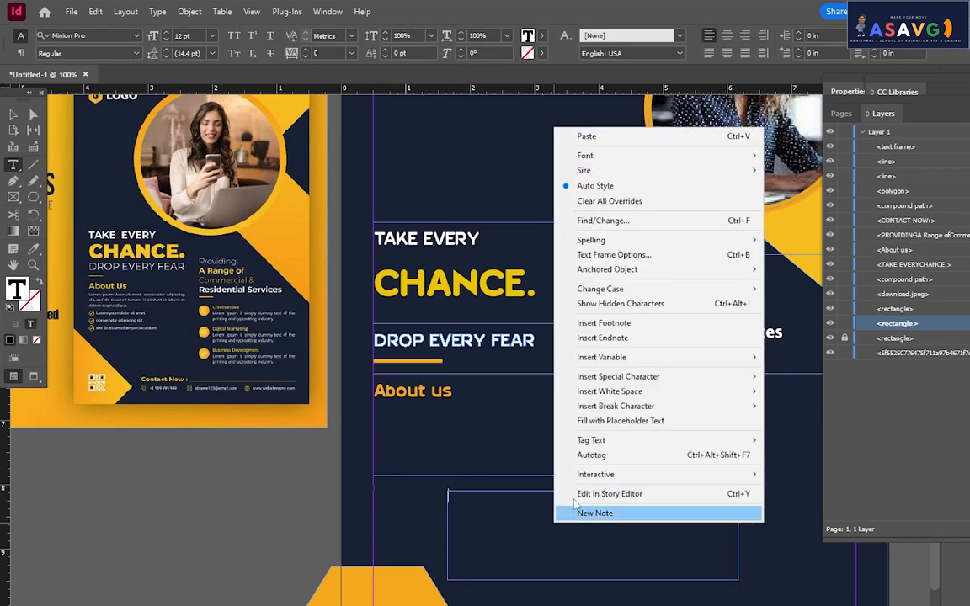
left_click(601, 421)
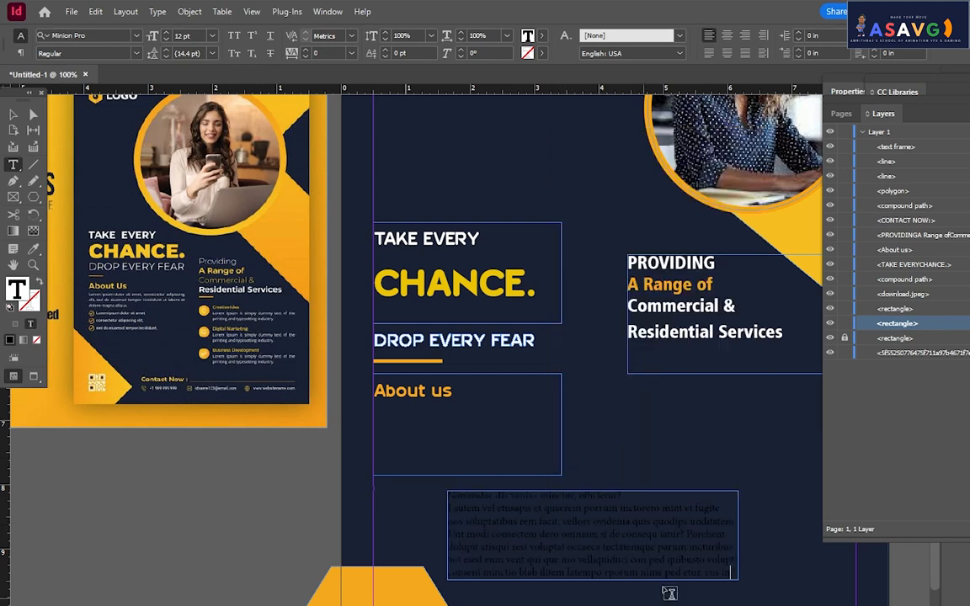
- Set the fill color of all the placeholder text to [Paper]
left_click_drag(727, 573, 450, 497)
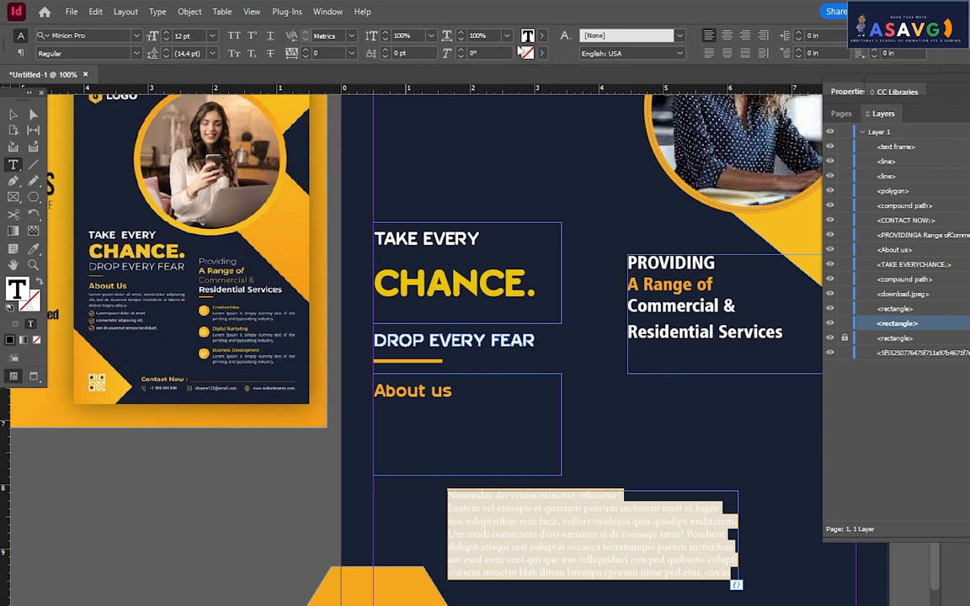
left_click(544, 37)
left_click(425, 106)
key("Escape")
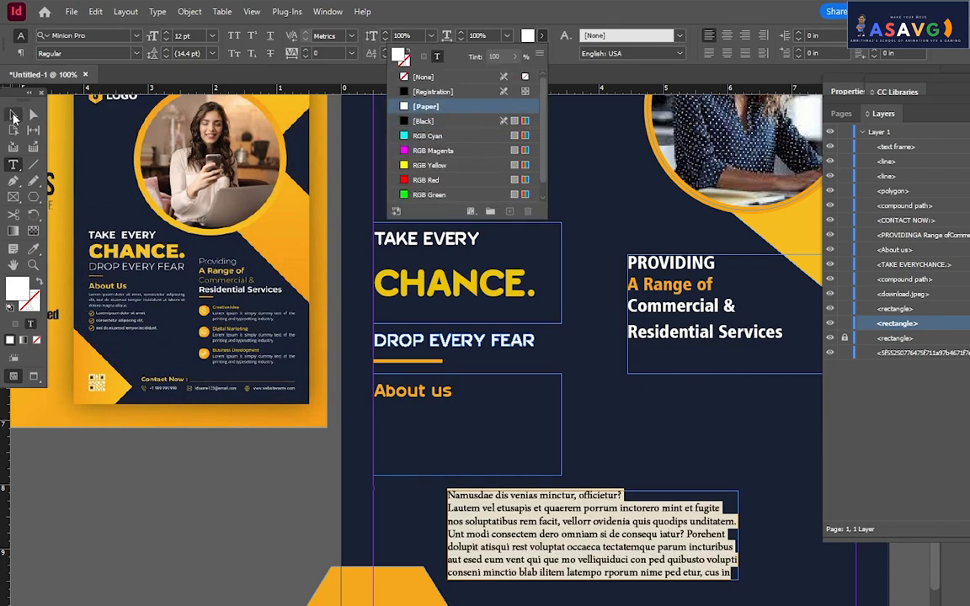
- Move the placeholder paragraph under the About us heading at the margin and delete its last four lines, from "Unt modi" on
left_click_drag(584, 546, 510, 473)
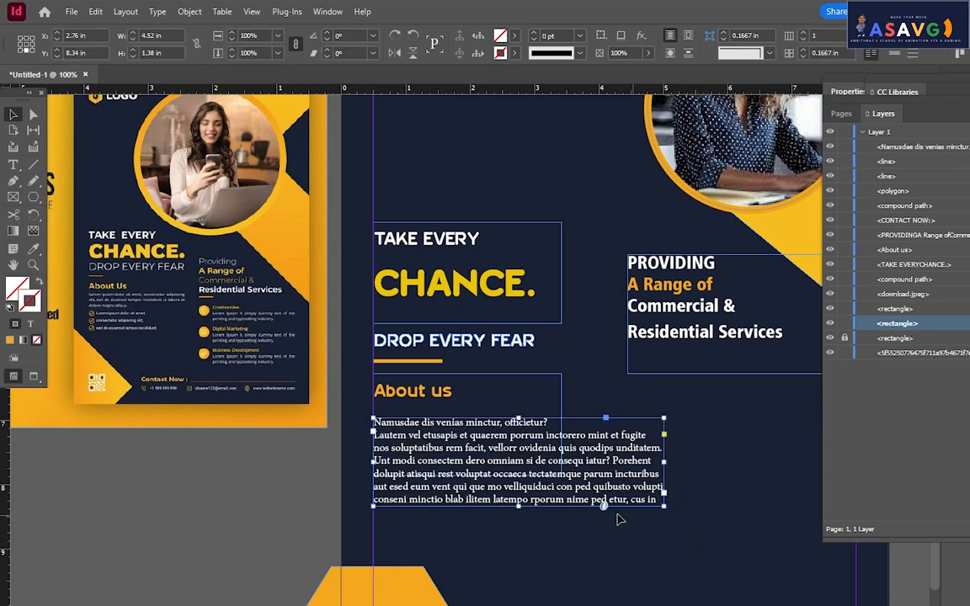
double_click(646, 497)
left_click_drag(657, 499, 362, 463)
key("BackSpace")
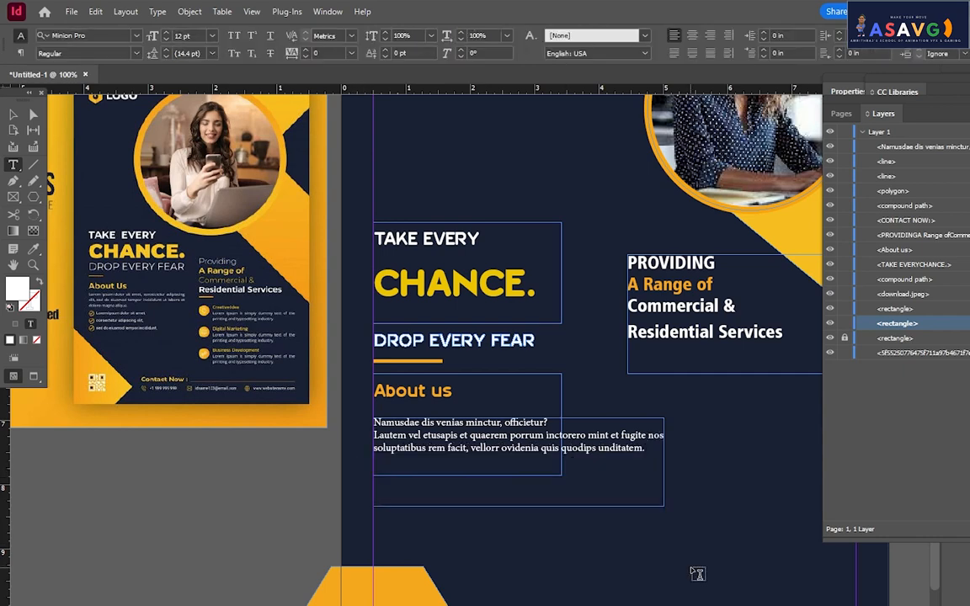
- Examine the whole flyer at 50% in preview mode without frames and guides, then return to the normal view
key("w")
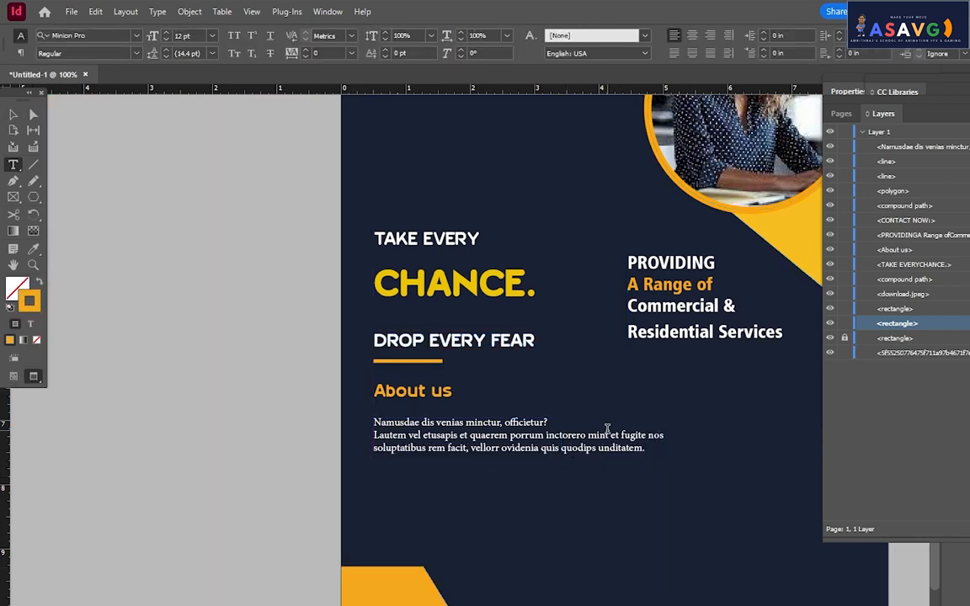
scroll(610, 432, "down", 2)
scroll(613, 434, "up", 4)
key("ctrl+minus")
key("ctrl+minus")
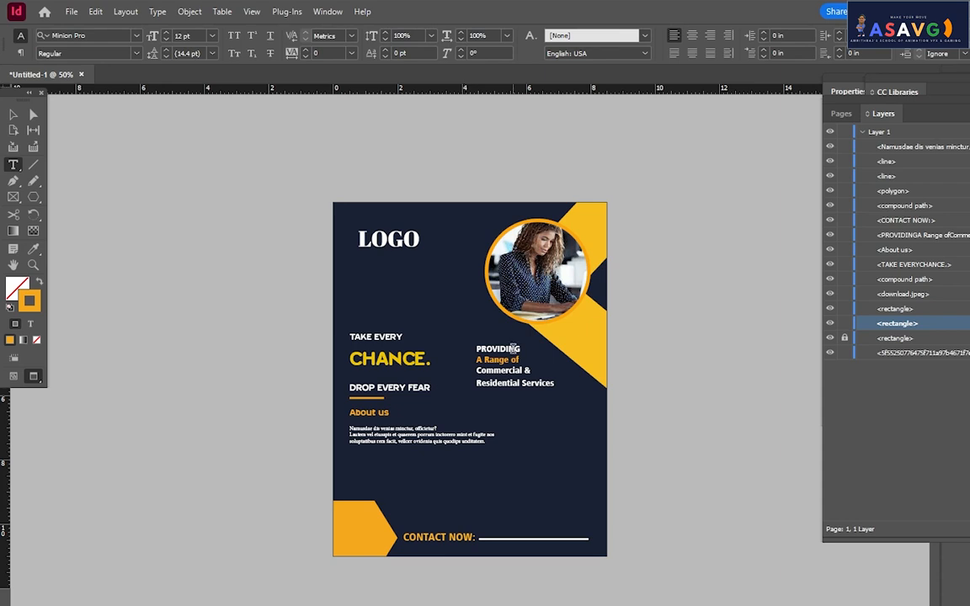
key("f")
key("Tab")
key("Tab")
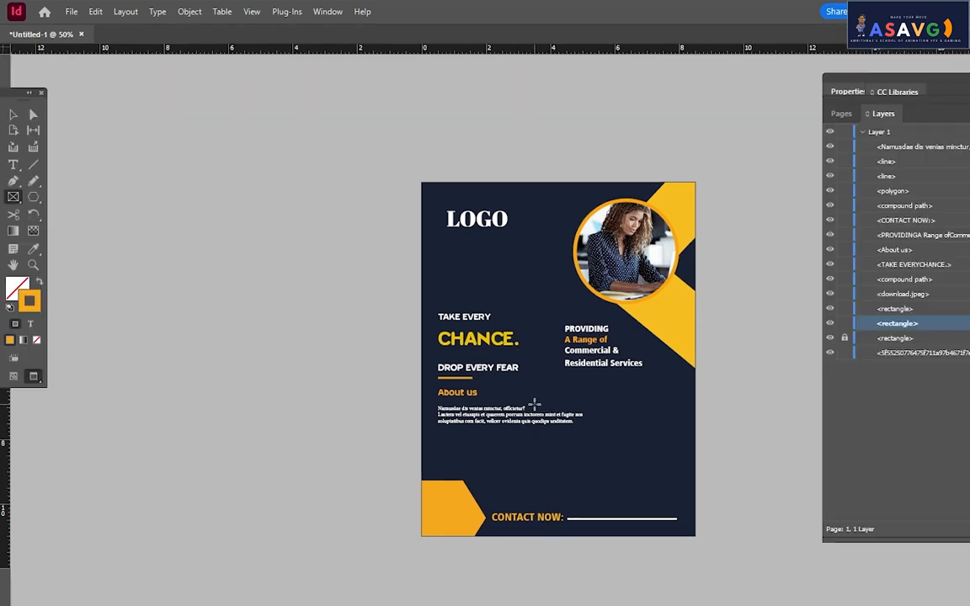
key("w")
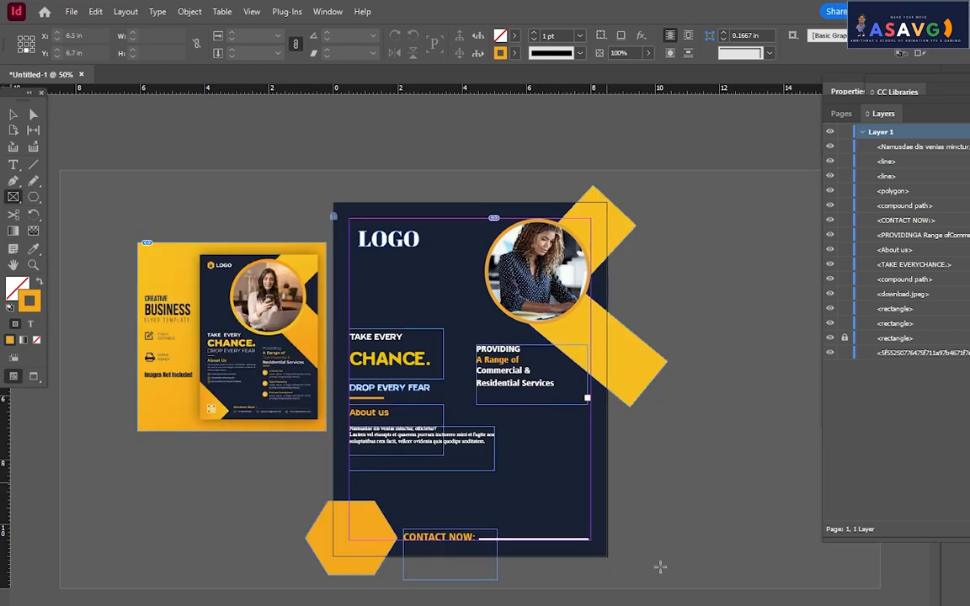
- Switch to File Explorer and open the Photoshop folder inside the personal folder on the DATA 2 (F:) drive
key("super+s")
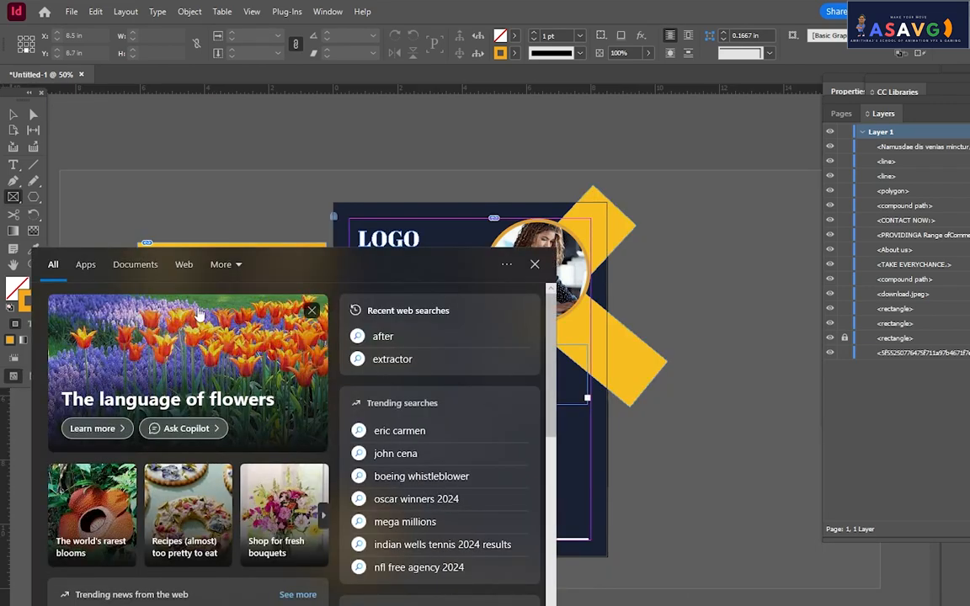
key("super+e")
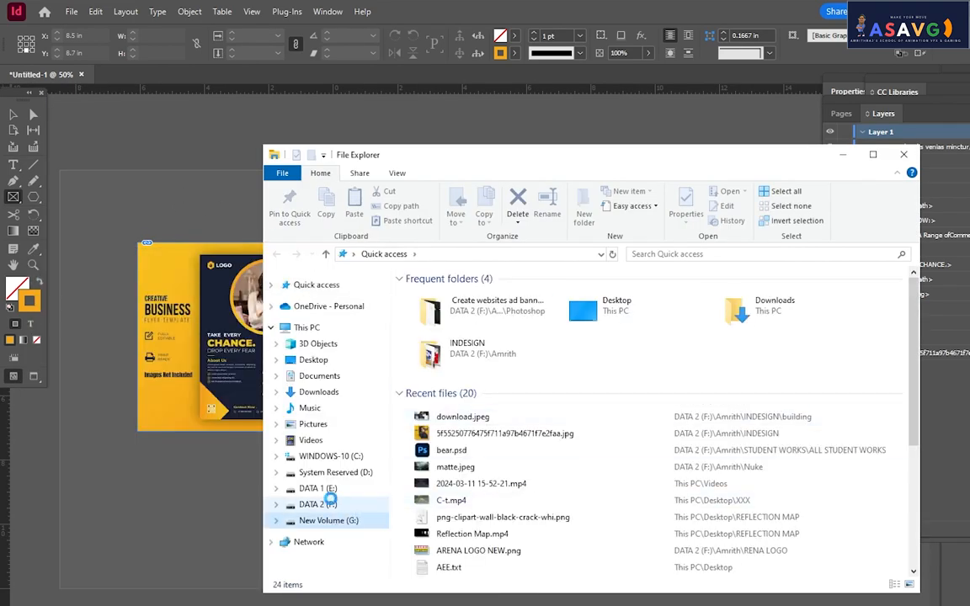
left_click(332, 521)
left_click(327, 491)
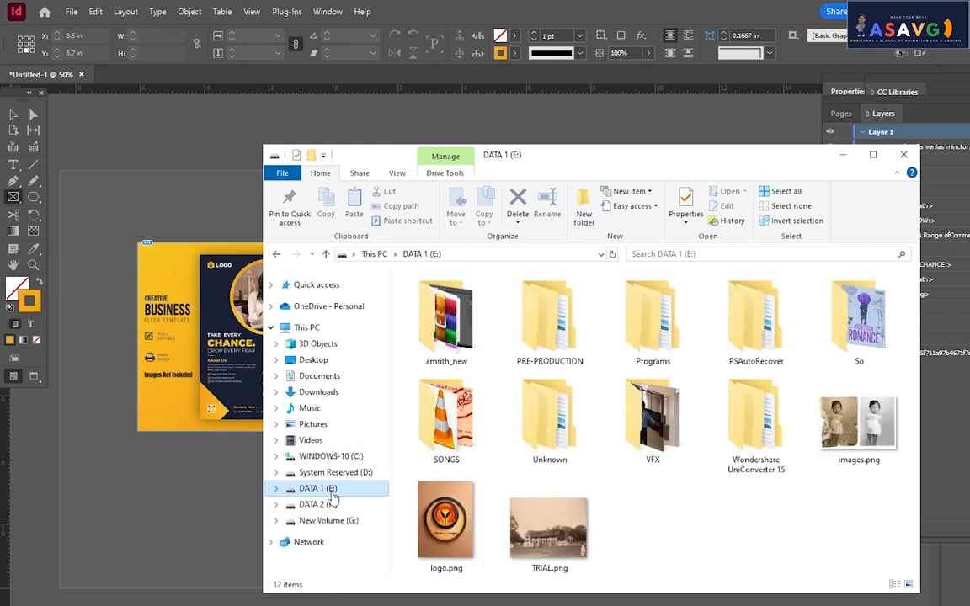
left_click(318, 505)
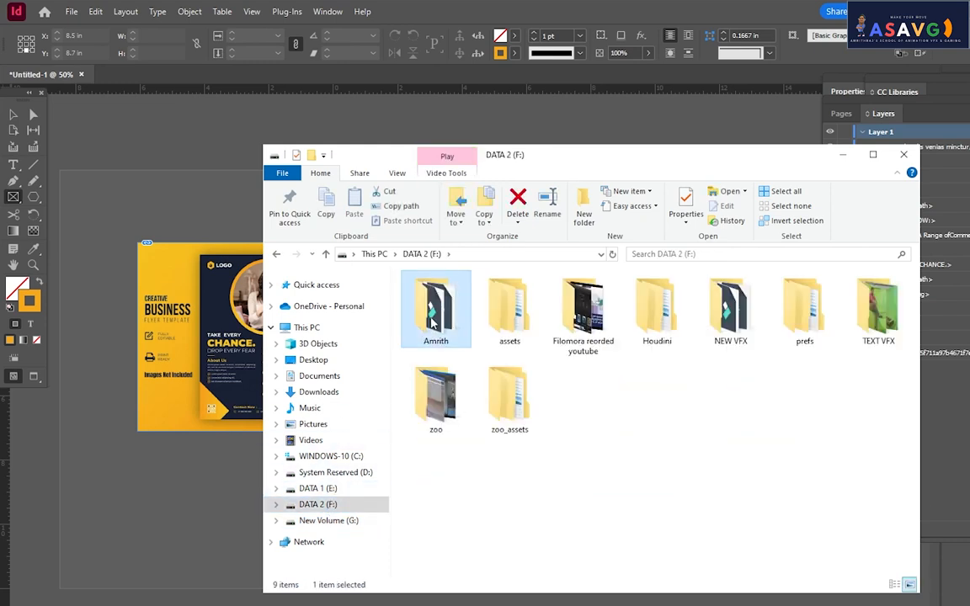
double_click(433, 301)
key("p")
key("r")
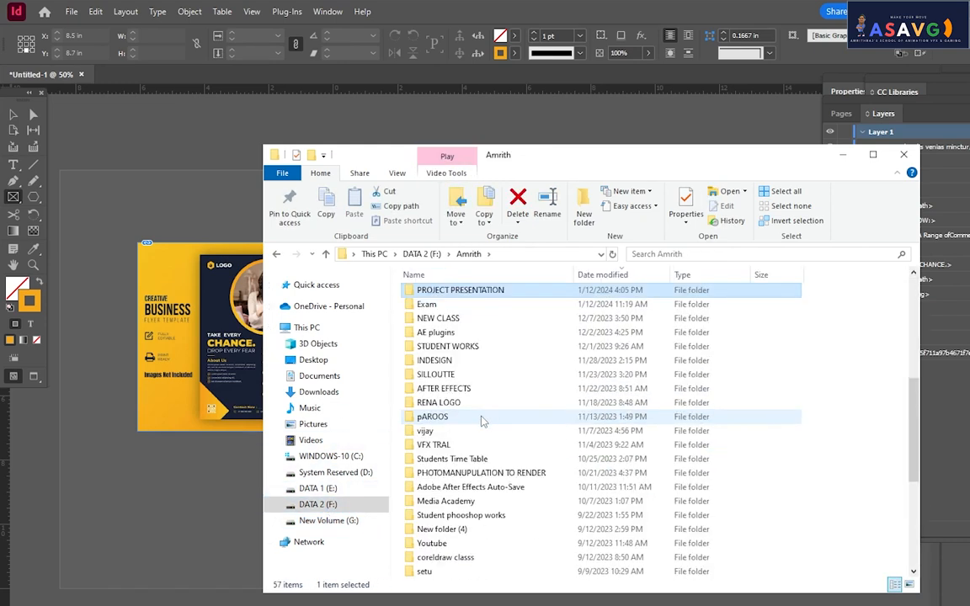
key("p")
scroll(440, 371, "up", 3)
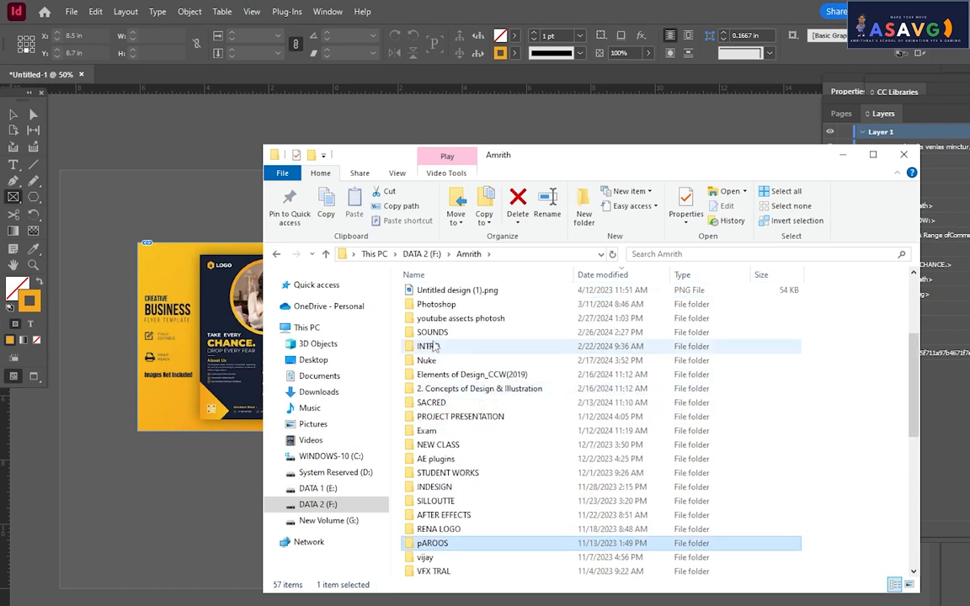
left_click(434, 307)
double_click(434, 306)
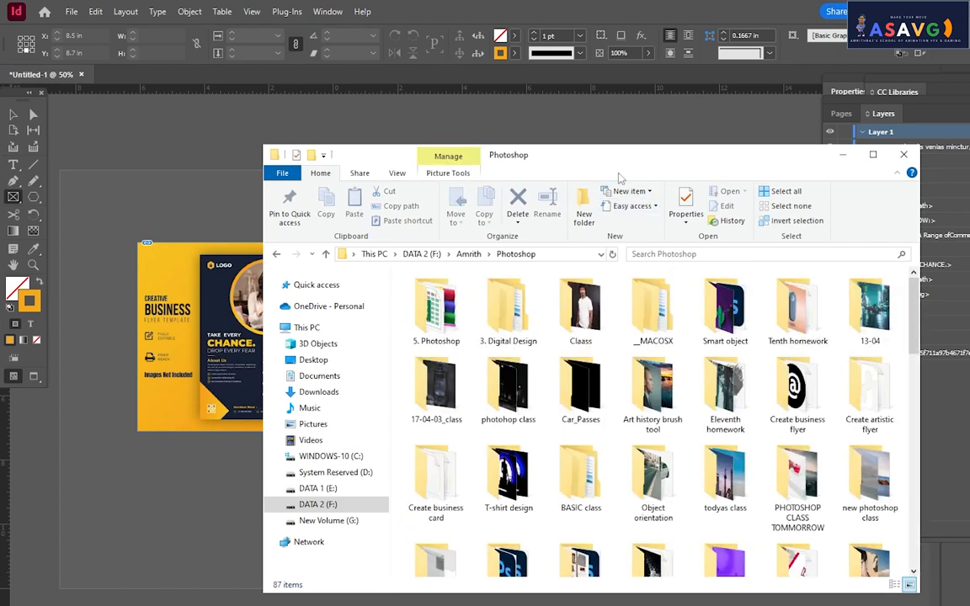
- Open the Create business flyer folder in a maximized window and copy its folder path
double_click(620, 166)
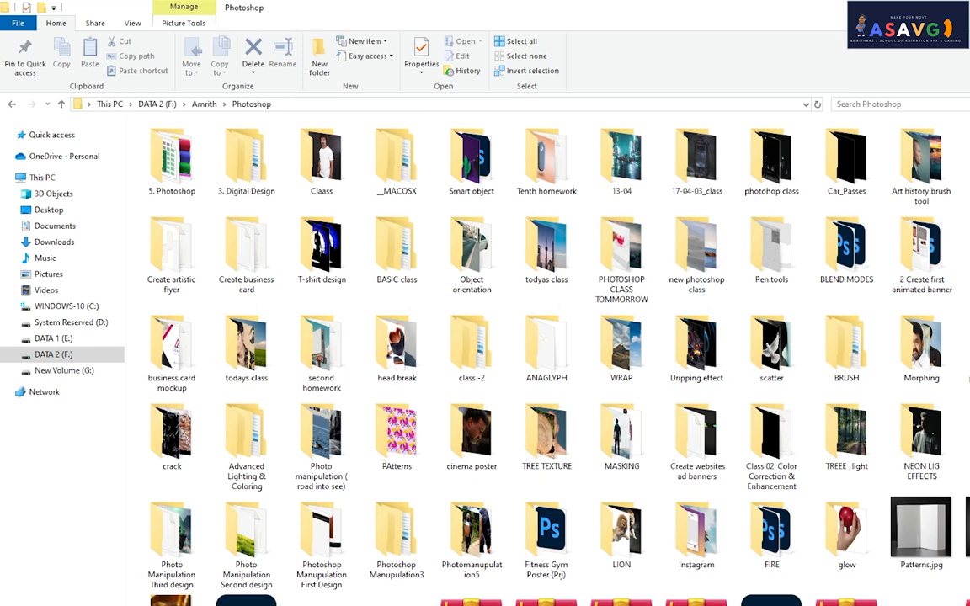
double_click(969, 253)
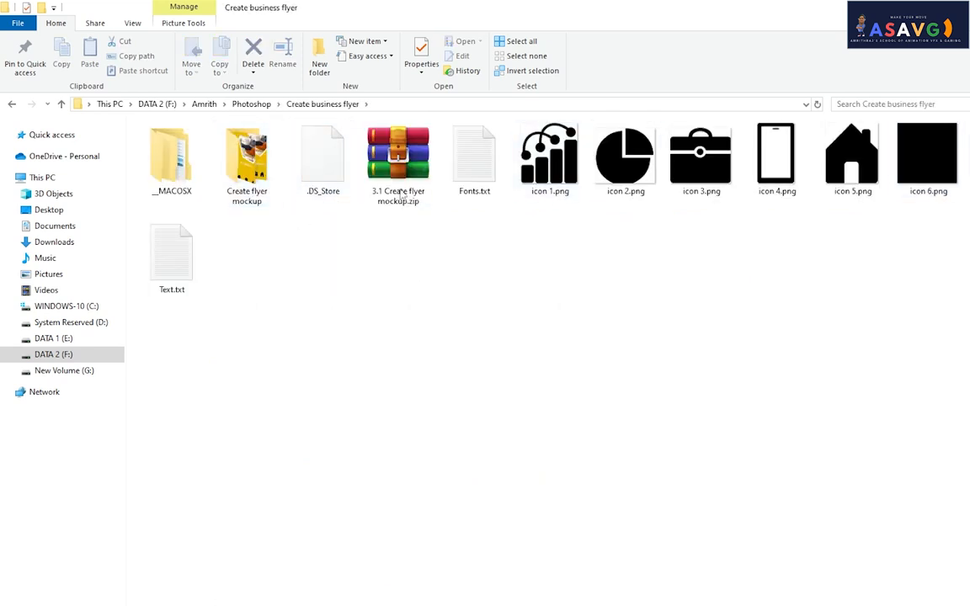
left_click(396, 105)
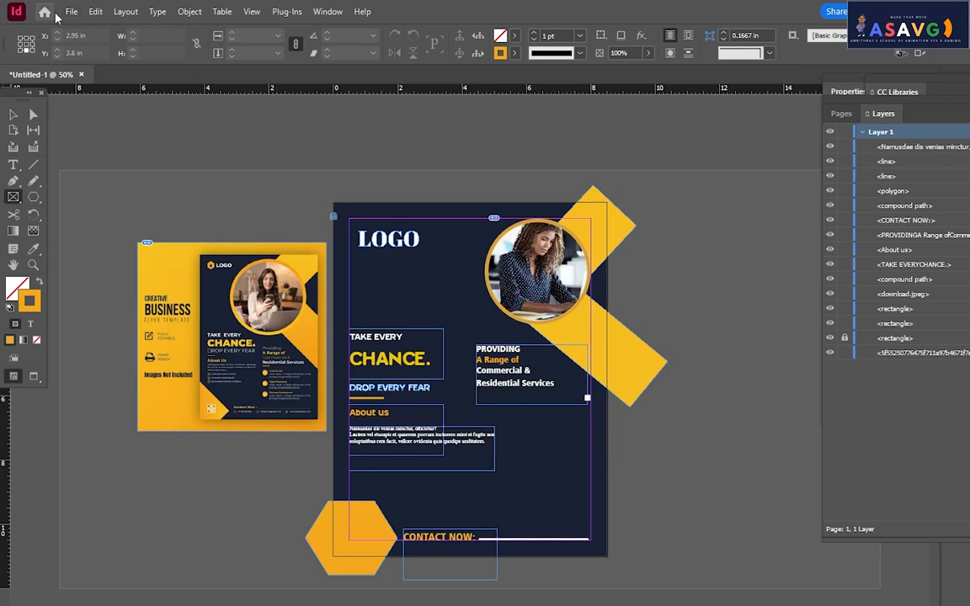
- Place LOGO.png from the Create business flyer folder as a small image just after the LOGO text
left_click(72, 11)
left_click(77, 192)
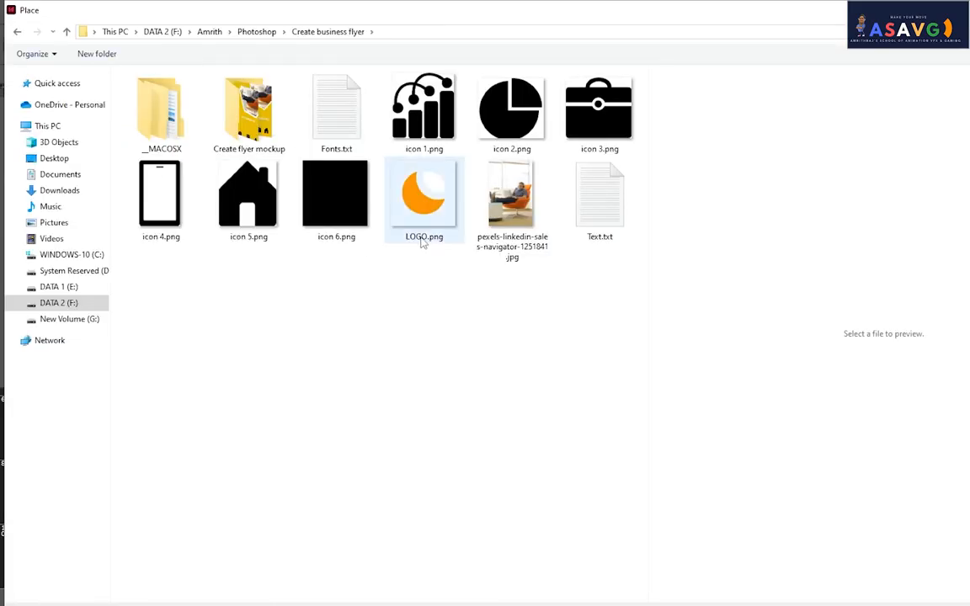
double_click(417, 202)
left_click(431, 239)
mouse_move(432, 239)
left_mouse_down()
mouse_move(469, 254)
mouse_move(438, 244)
left_mouse_up()
left_click(449, 291)
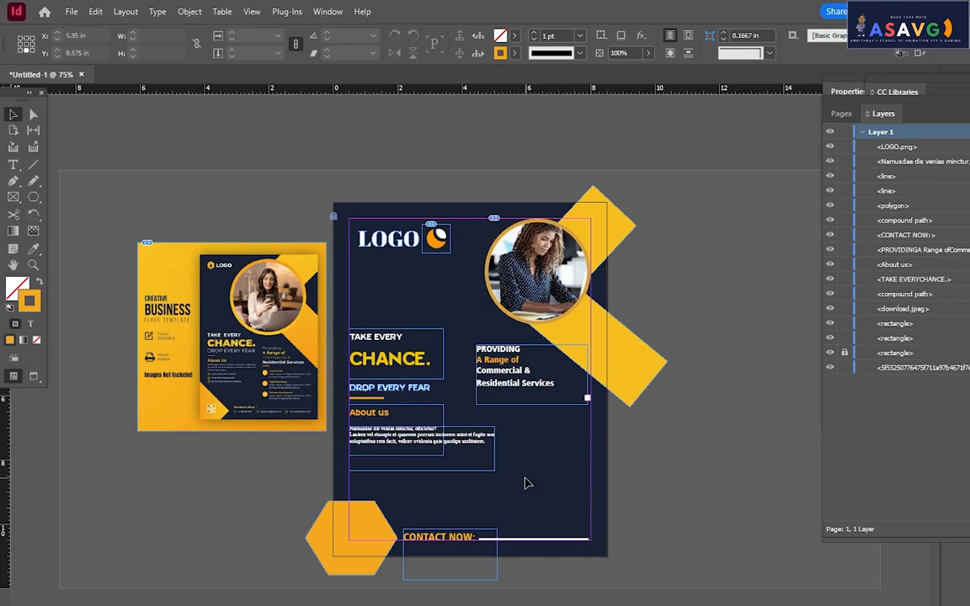
- Place icon 1.png from the Create business flyer folder as a small image and move it just below the CONTACT NOW heading
key("ctrl+equal")
left_click_drag(481, 550, 551, 387)
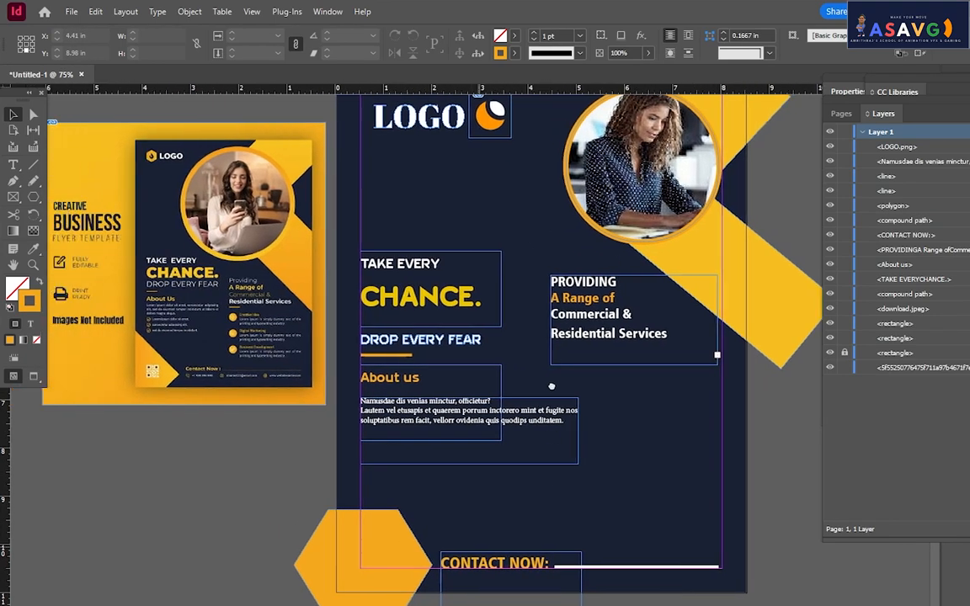
left_click(75, 12)
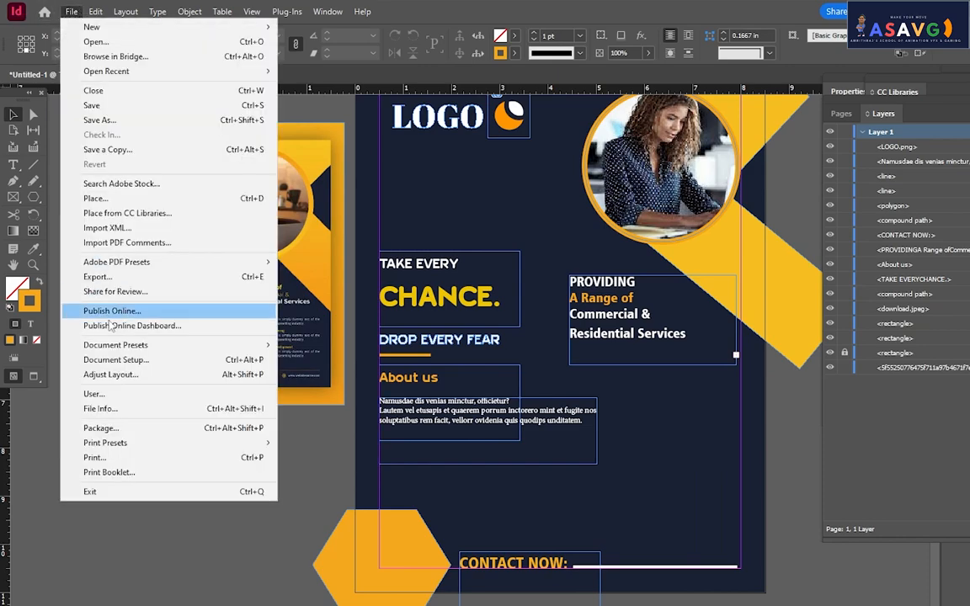
left_click(118, 197)
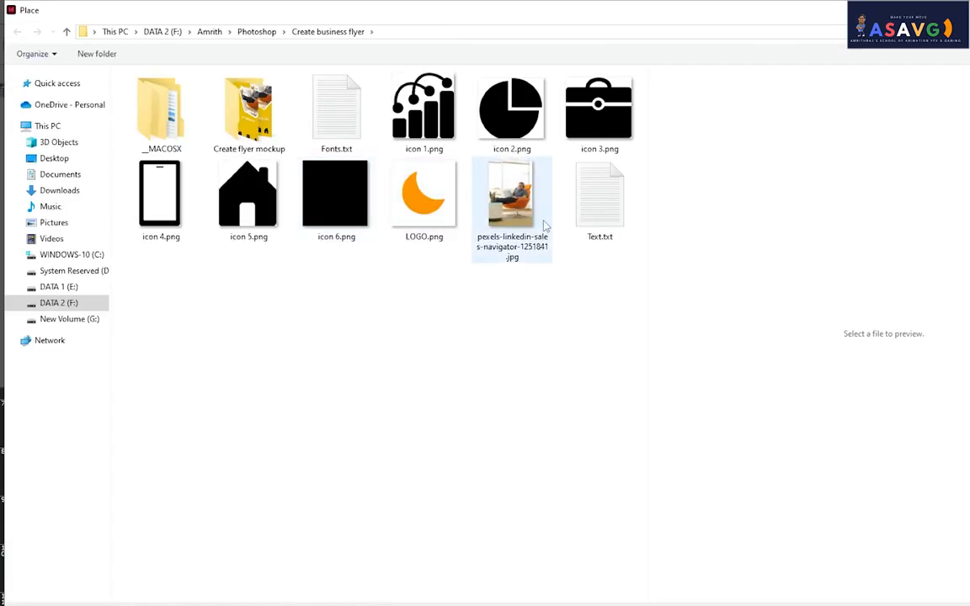
double_click(386, 122)
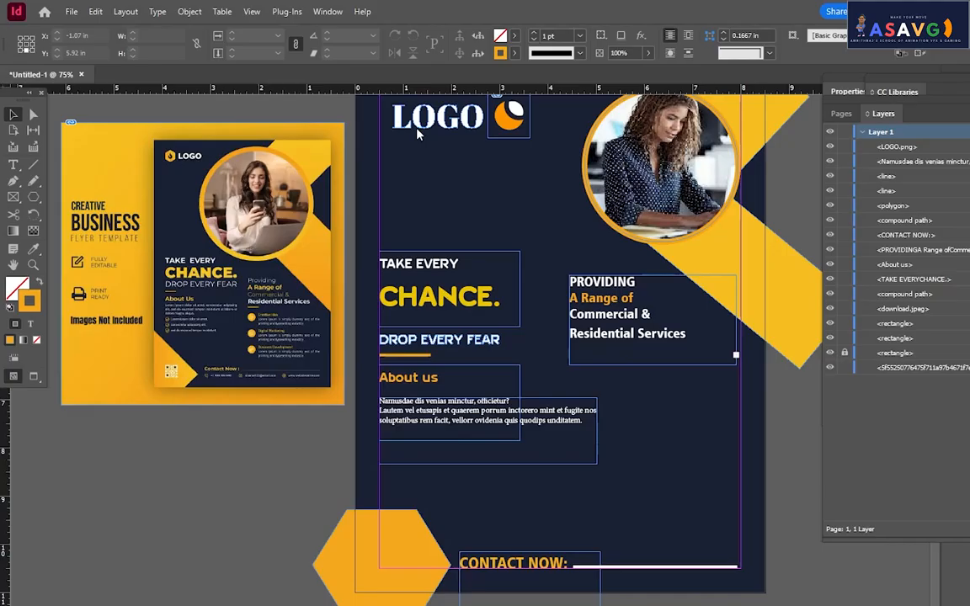
left_click(511, 527)
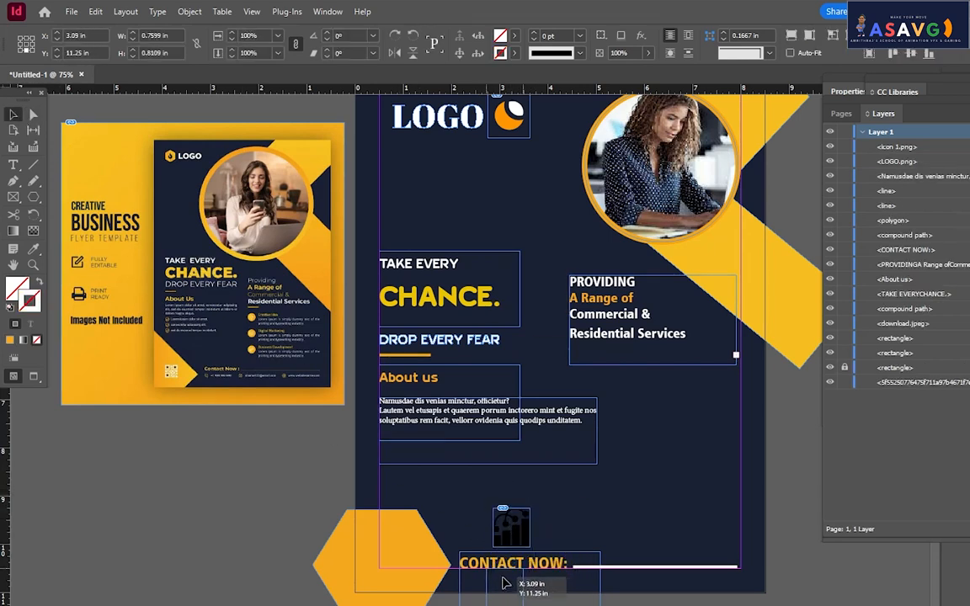
left_click_drag(512, 527, 503, 583)
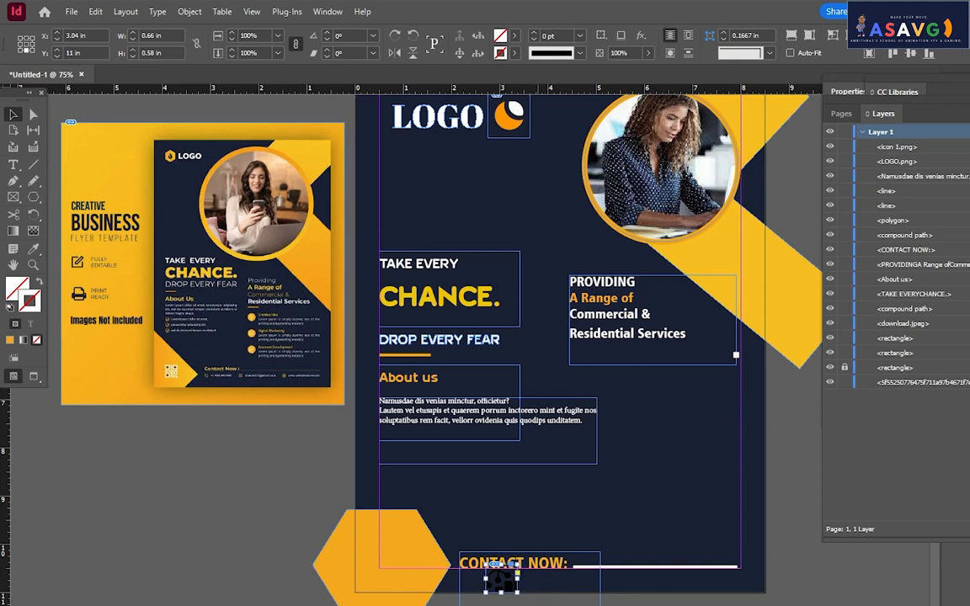
- Turn on Auto-Fit for the chart icon and shrink it to about 0.52 × 0.50 in
left_click(514, 590)
left_click(516, 589)
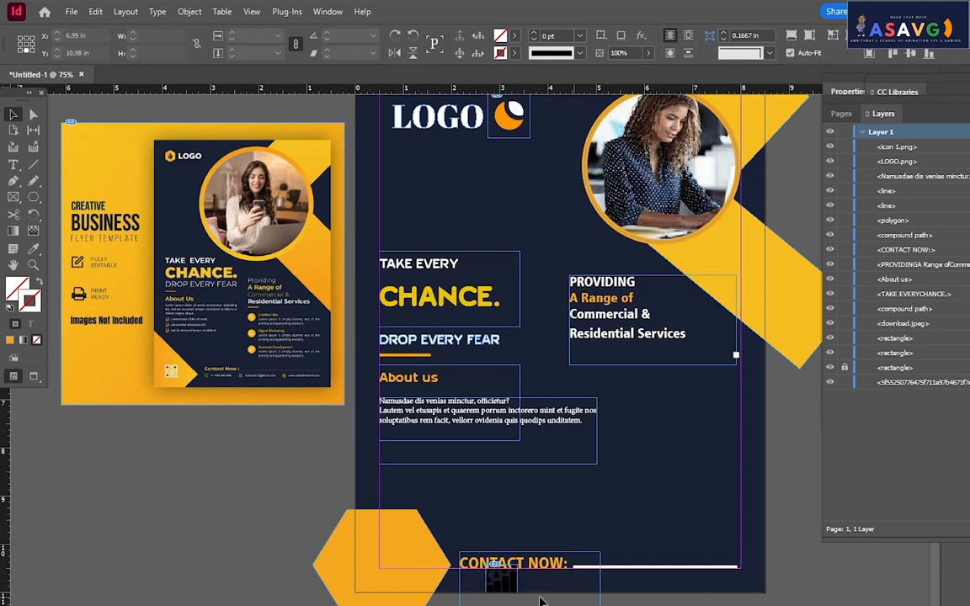
left_click(509, 588)
left_click(511, 588)
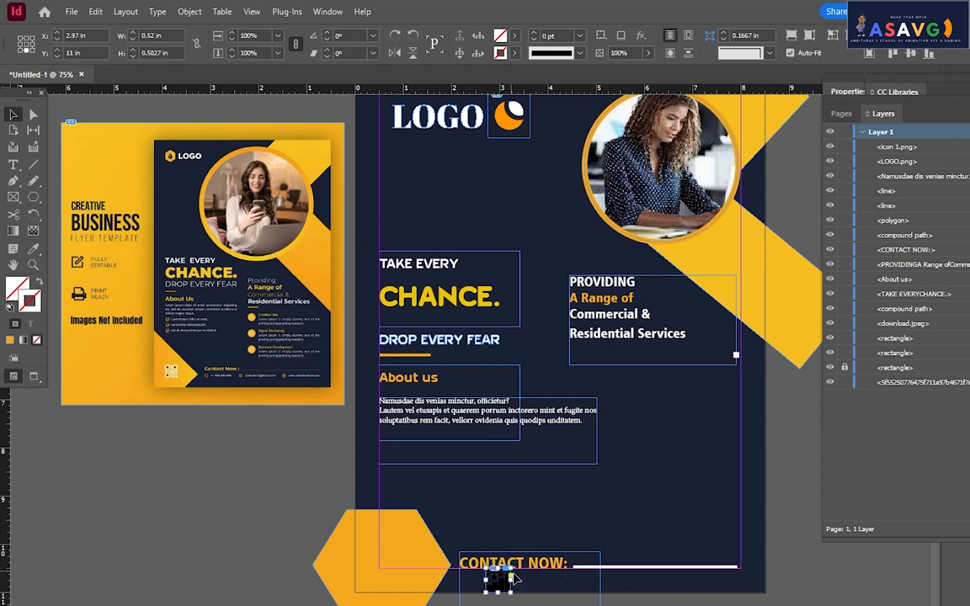
- Move the CONTACT NOW heading, orange hexagon and white line slightly up, and enlarge the chart icon to about 0.67 × 0.60 in
left_click(545, 562)
key("ctrl+equal")
key("ctrl+equal")
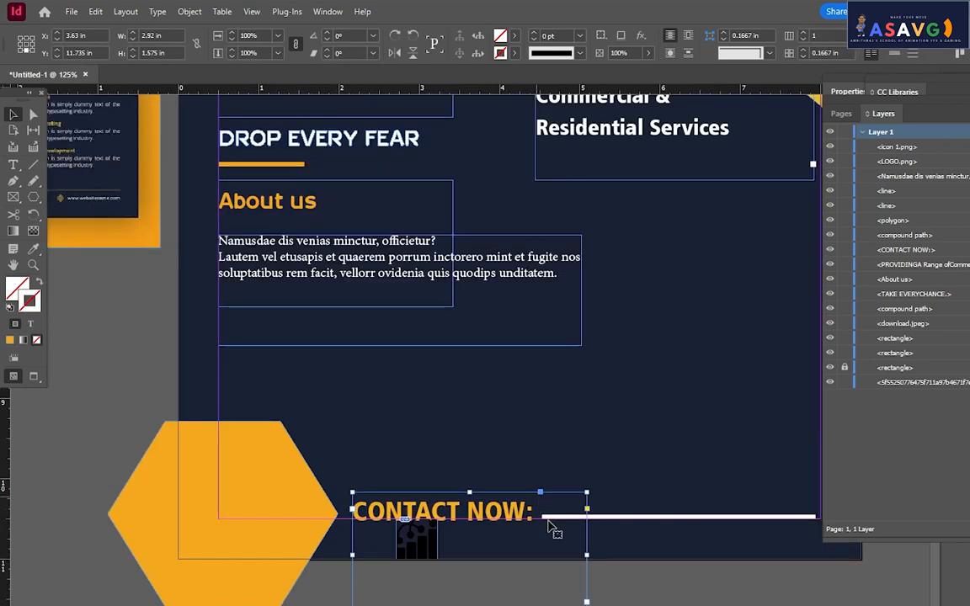
left_click_drag(438, 512, 435, 489)
left_click_drag(256, 461, 260, 438)
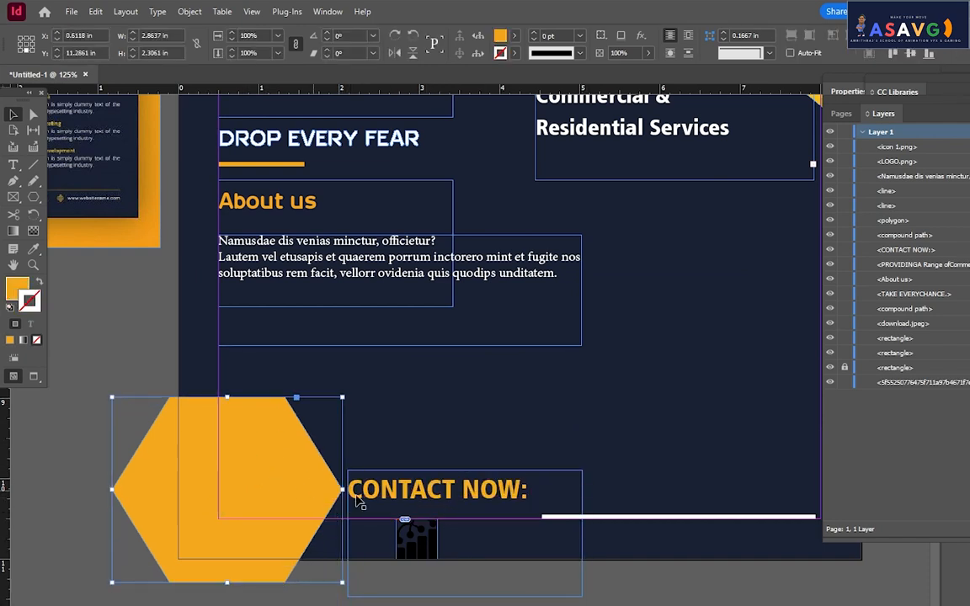
left_click_drag(413, 495, 413, 486)
left_click_drag(613, 517, 607, 499)
left_click(426, 544)
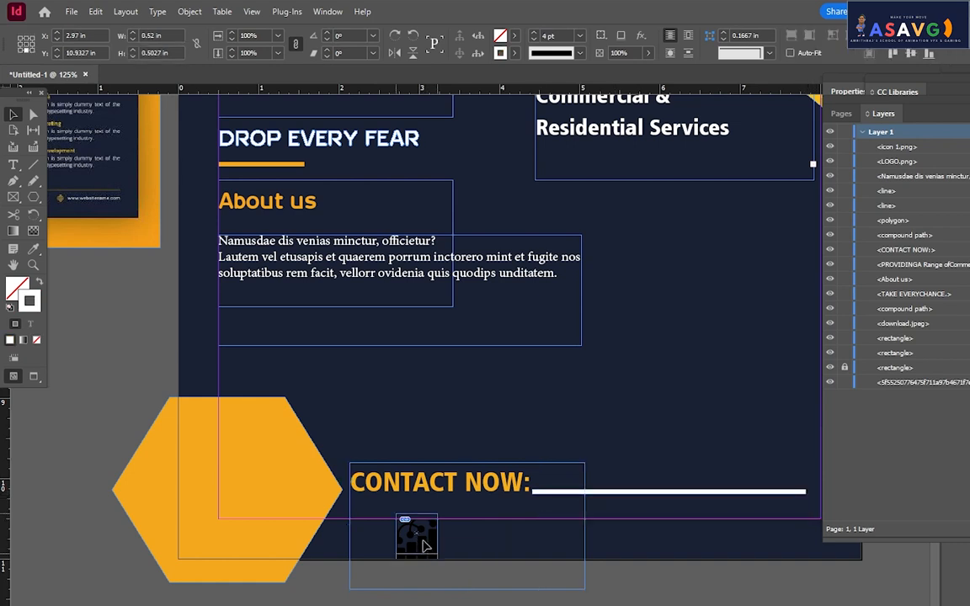
left_click_drag(443, 511, 431, 552)
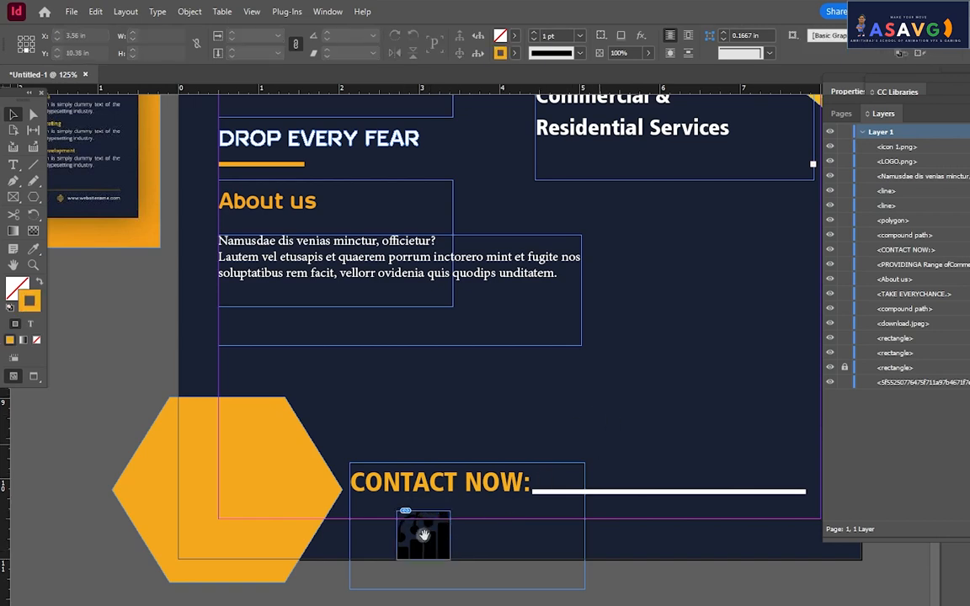
- Place icon 5.png beside the chart icon below CONTACT NOW and size it to about 0.68 × 0.68 in
left_click(72, 11)
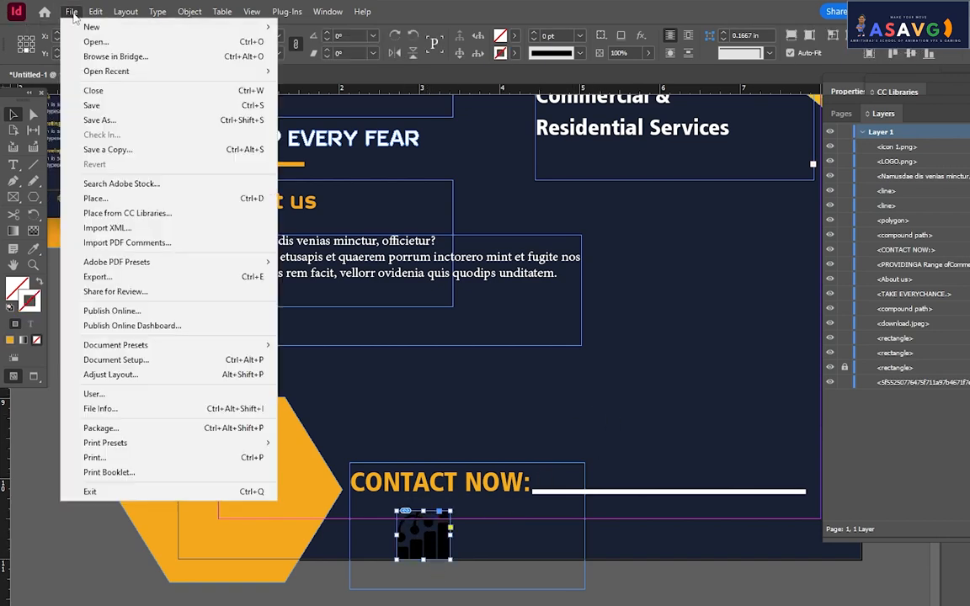
left_click(114, 198)
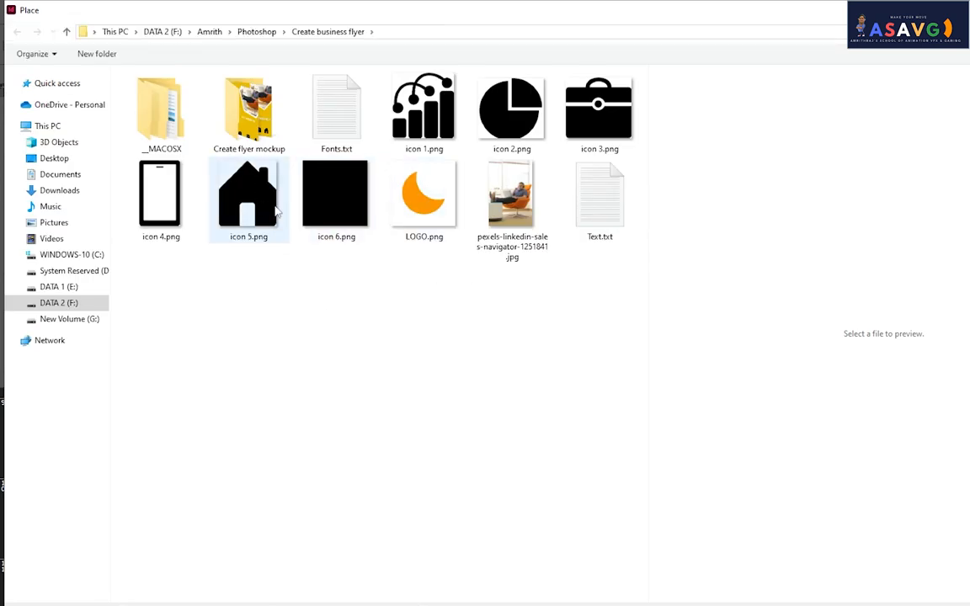
double_click(252, 193)
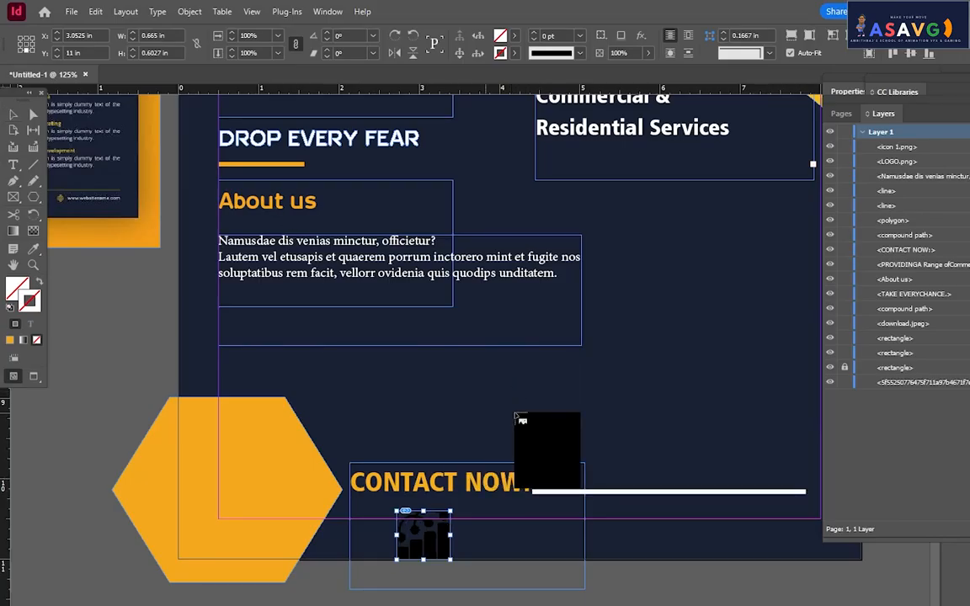
left_click_drag(555, 408, 546, 531)
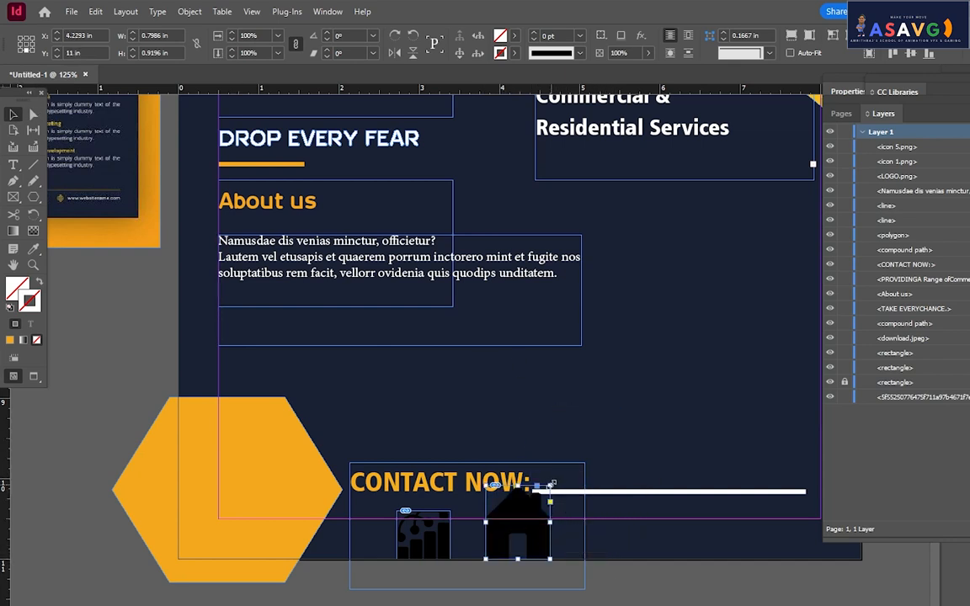
left_click_drag(550, 486, 541, 504)
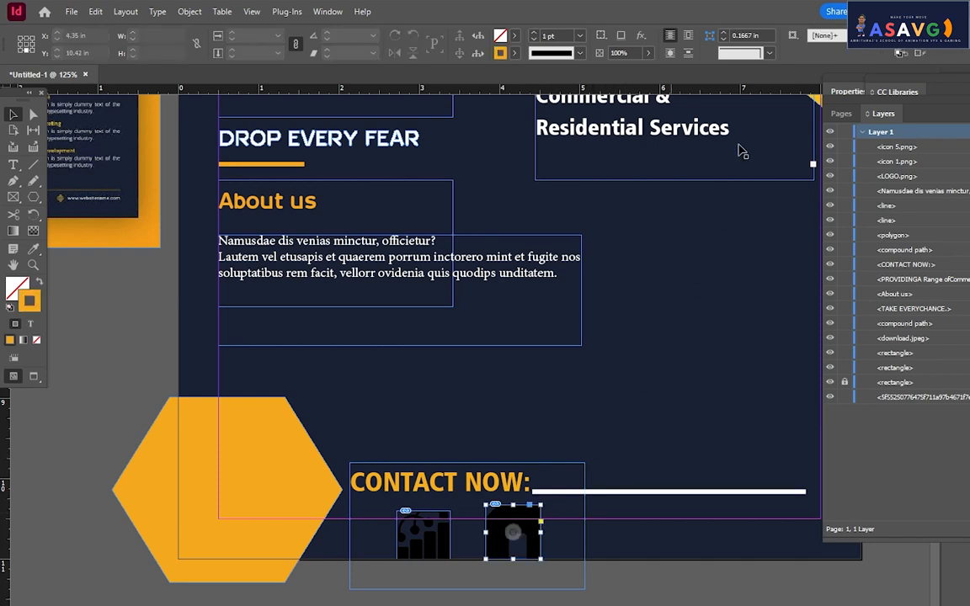
- Fill the house icon's frame proportionally and move the icon closer to the chart icon
left_click(792, 36)
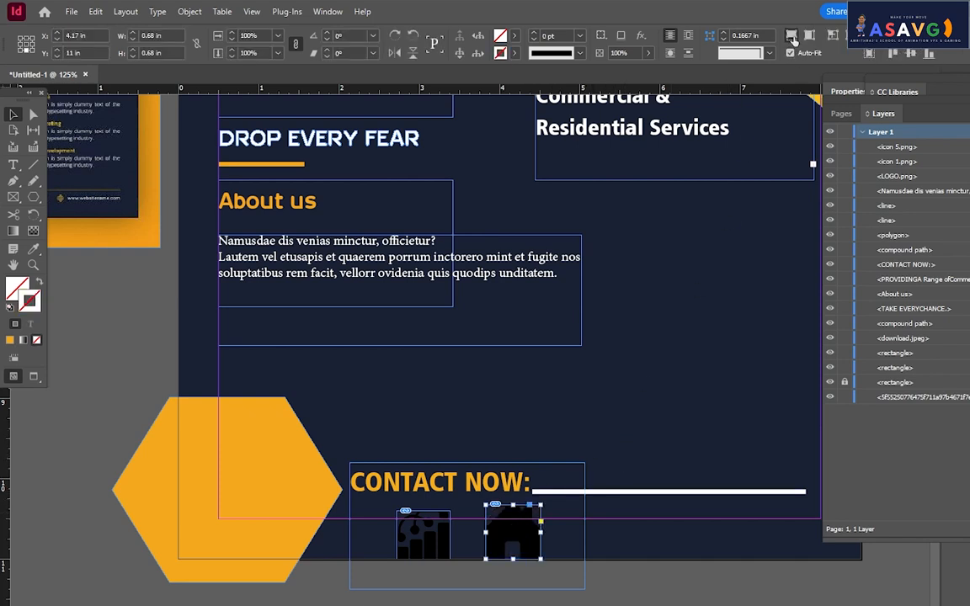
left_click_drag(528, 548, 512, 544)
left_click(607, 546)
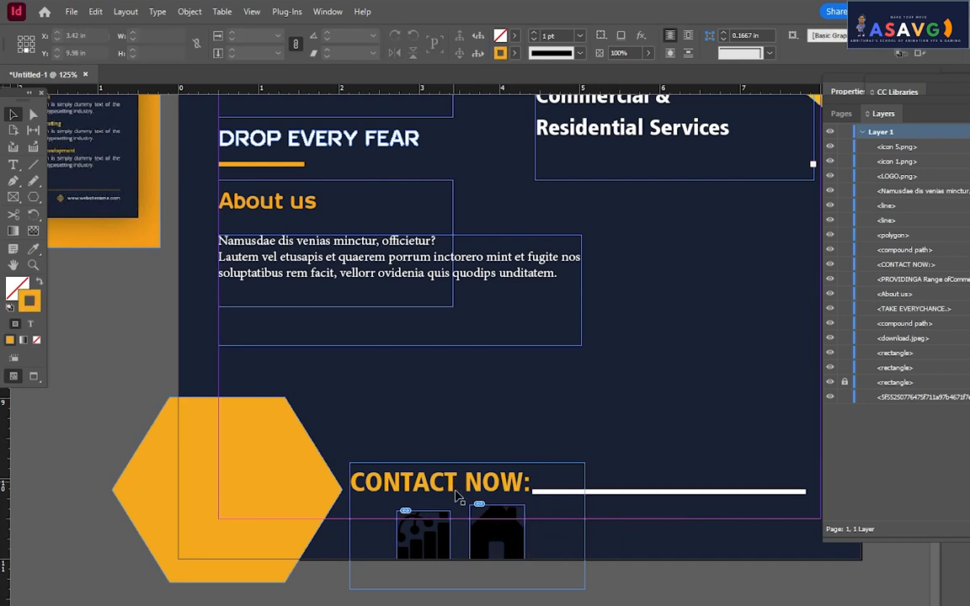
- Try to recolour the house icon with the white sampled from the DROP EVERY FEAR text using the Eyedropper
left_click(487, 520)
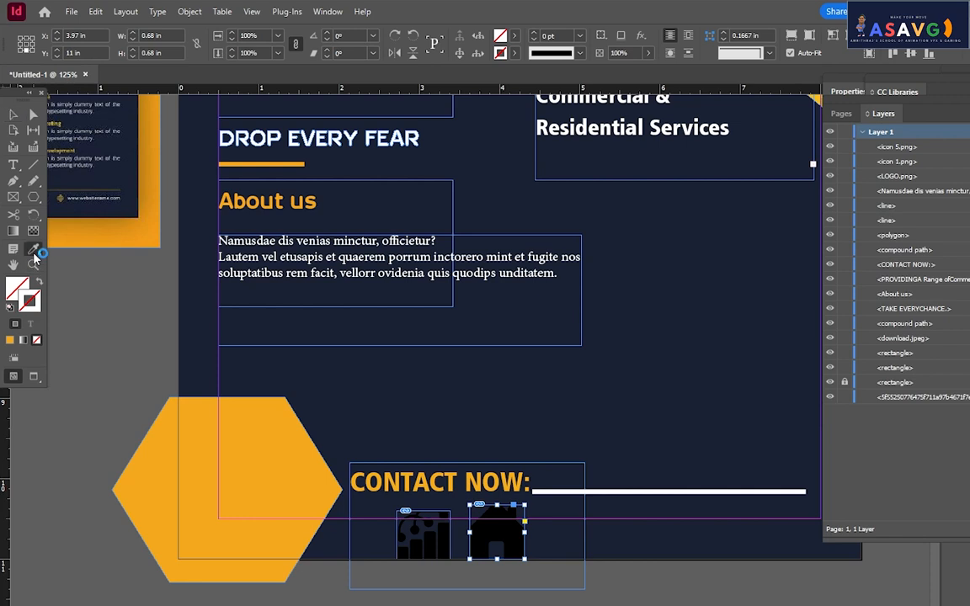
left_click_drag(34, 249, 56, 283)
left_click(329, 135)
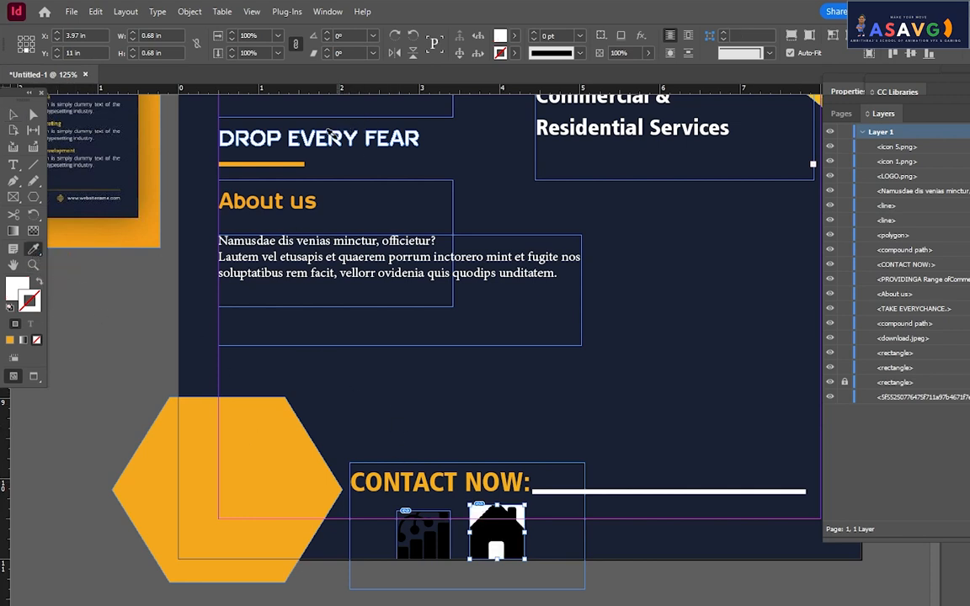
key("ctrl+z")
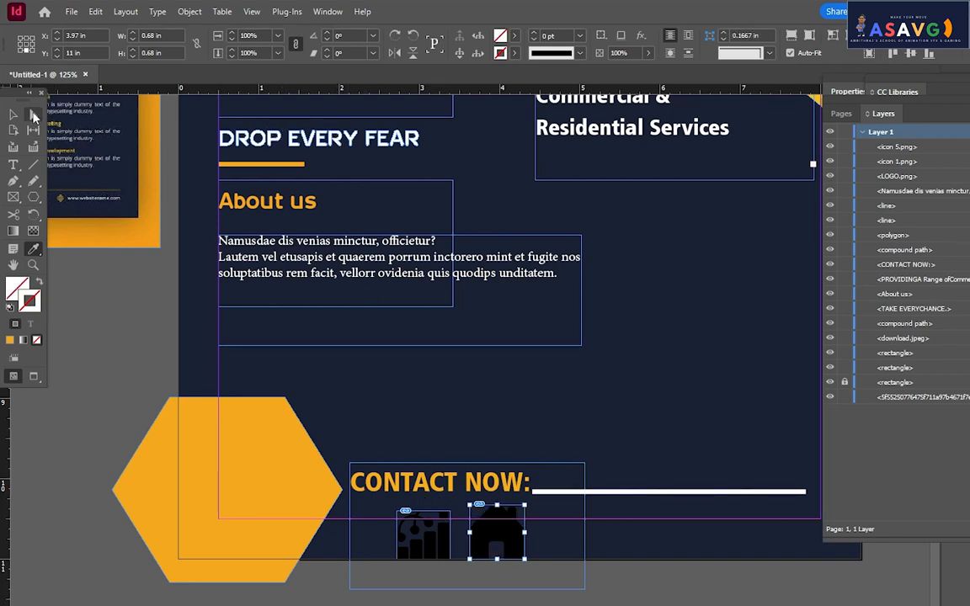
- Try to recolour the chart icon with the white sampled from the DROP EVERY FEAR text using the Eyedropper
left_click(13, 114)
left_click(424, 547)
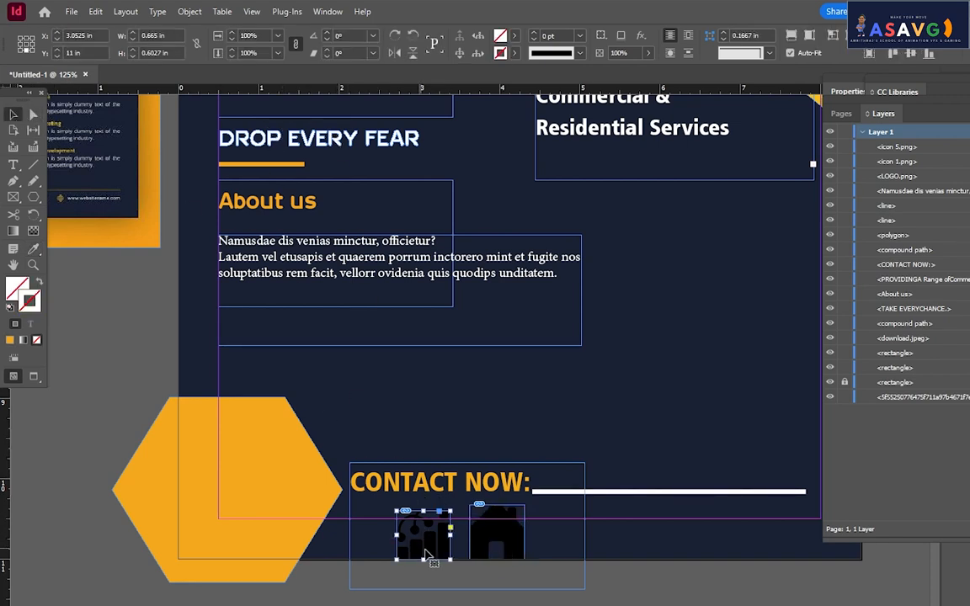
right_click(428, 556)
left_click(411, 553)
left_click(36, 251)
left_click(34, 251)
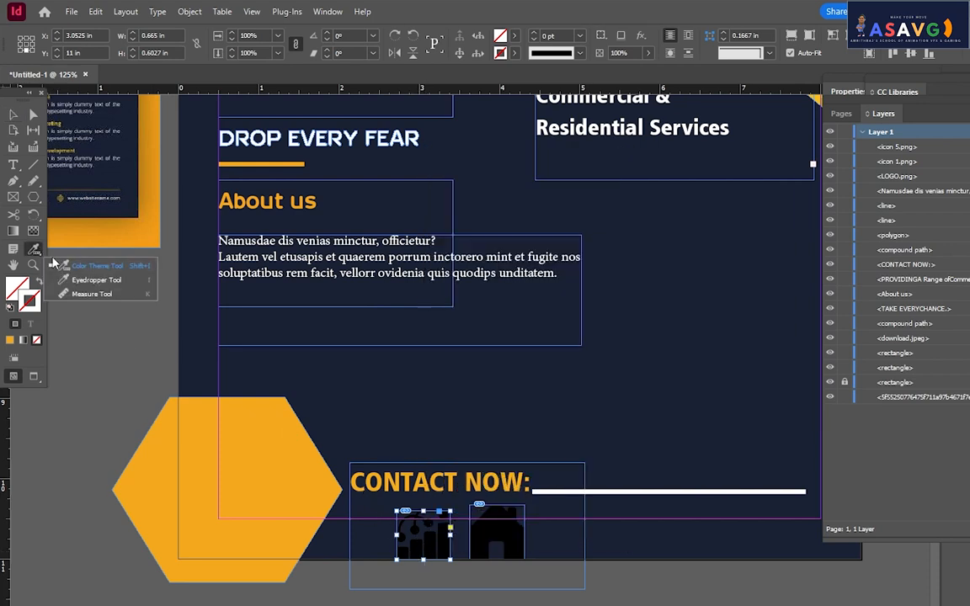
left_click(236, 132)
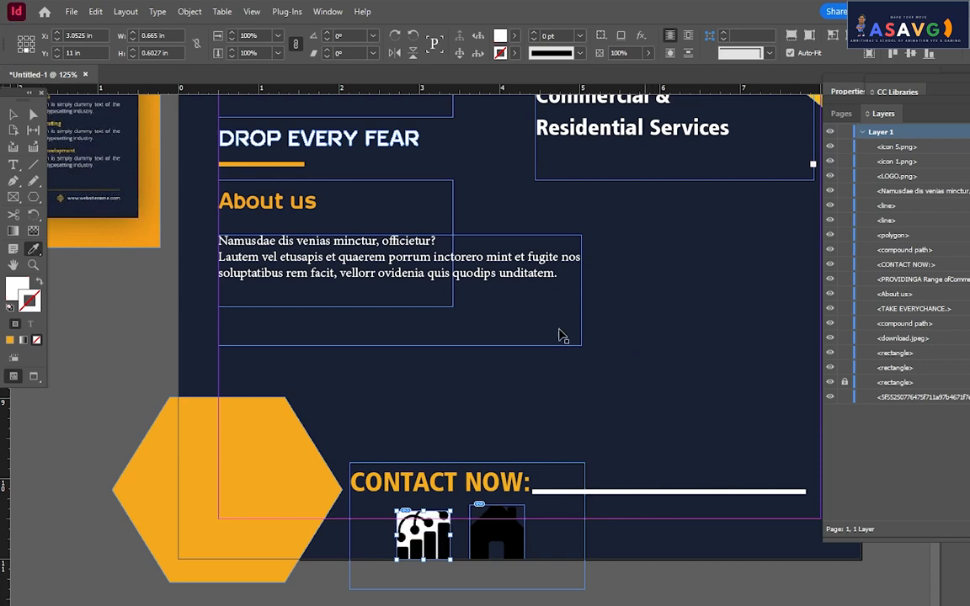
key("ctrl+z")
key("v")
left_click(633, 585)
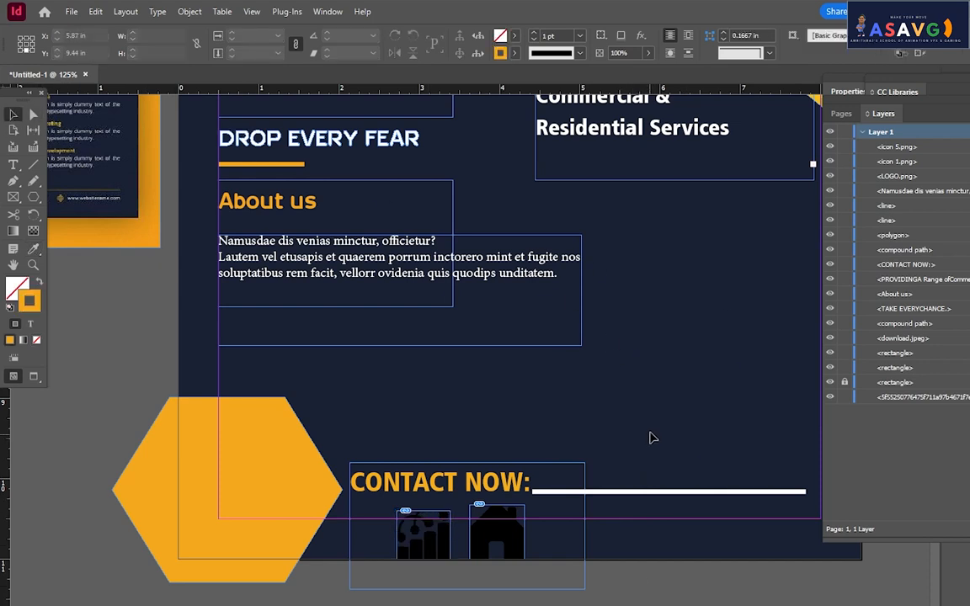
- Place icon 3.png as a small image to the right of the house icon, matching the height of the icon row
left_click(69, 11)
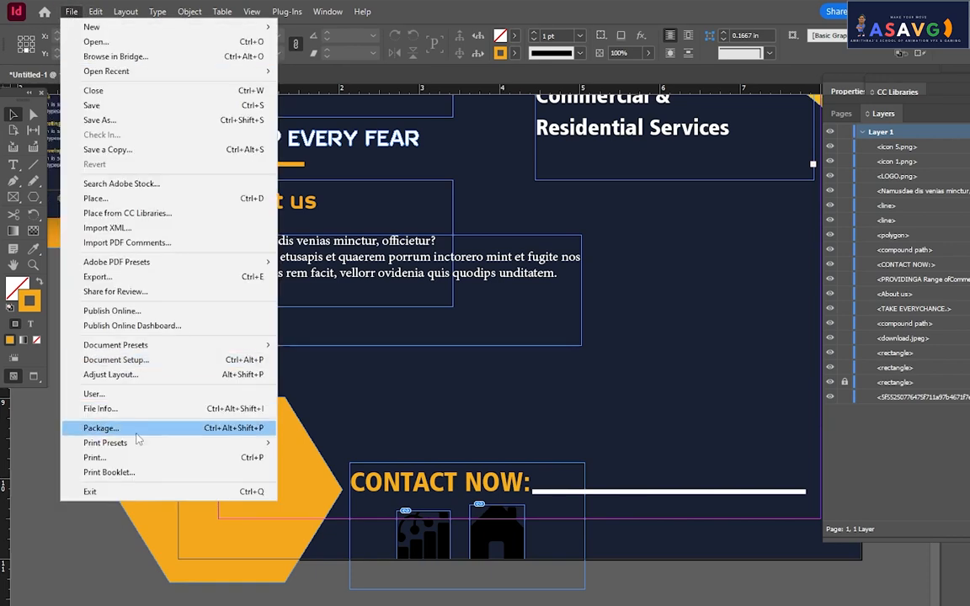
left_click(124, 198)
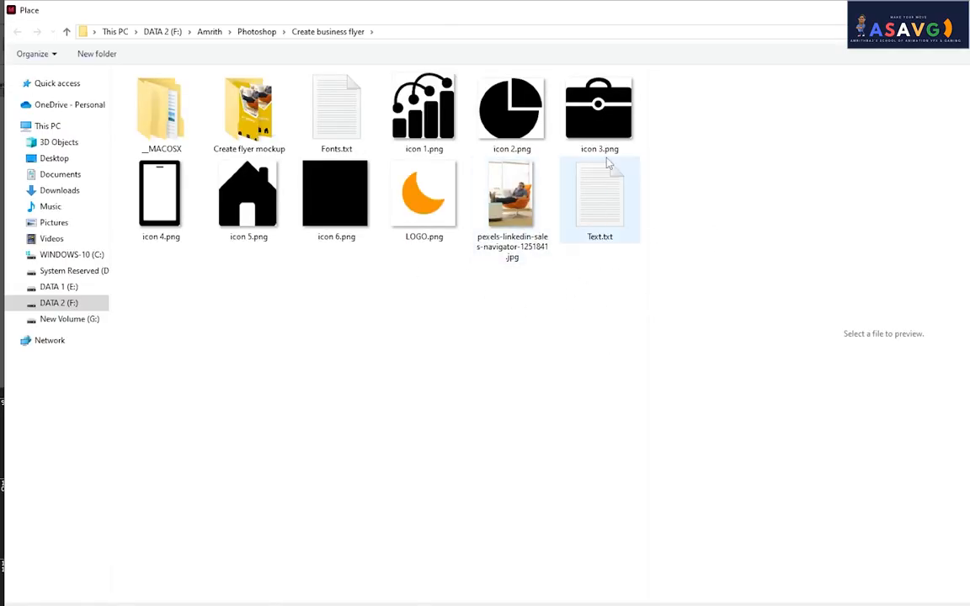
double_click(598, 109)
mouse_move(553, 512)
left_mouse_down()
mouse_move(612, 546)
mouse_move(604, 537)
mouse_move(605, 560)
left_mouse_up()
left_click(663, 416)
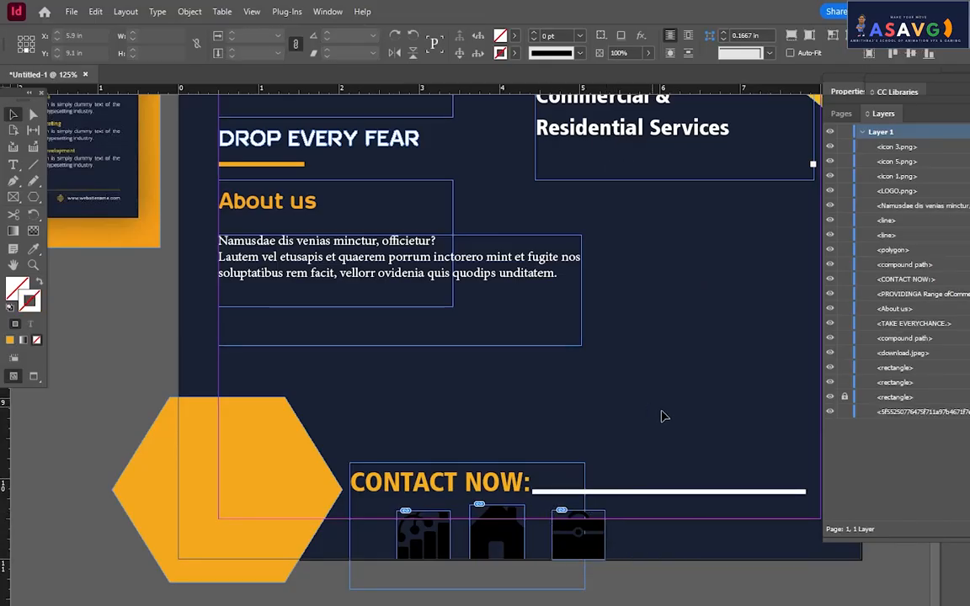
- Preview the flyer without frames and guides and review the page at 75%
key("w")
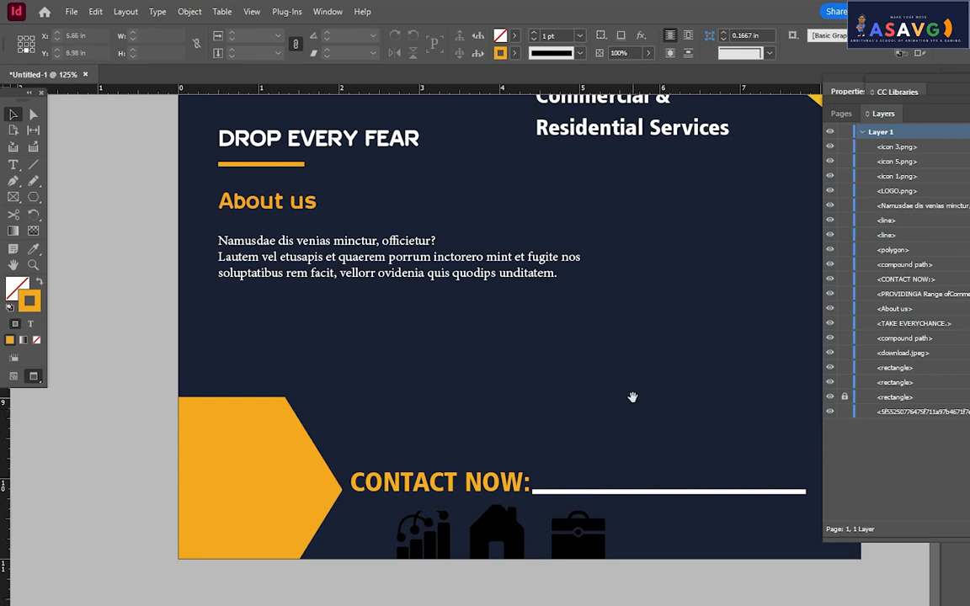
left_click_drag(633, 397, 576, 591)
key("ctrl+minus")
key("ctrl+minus")
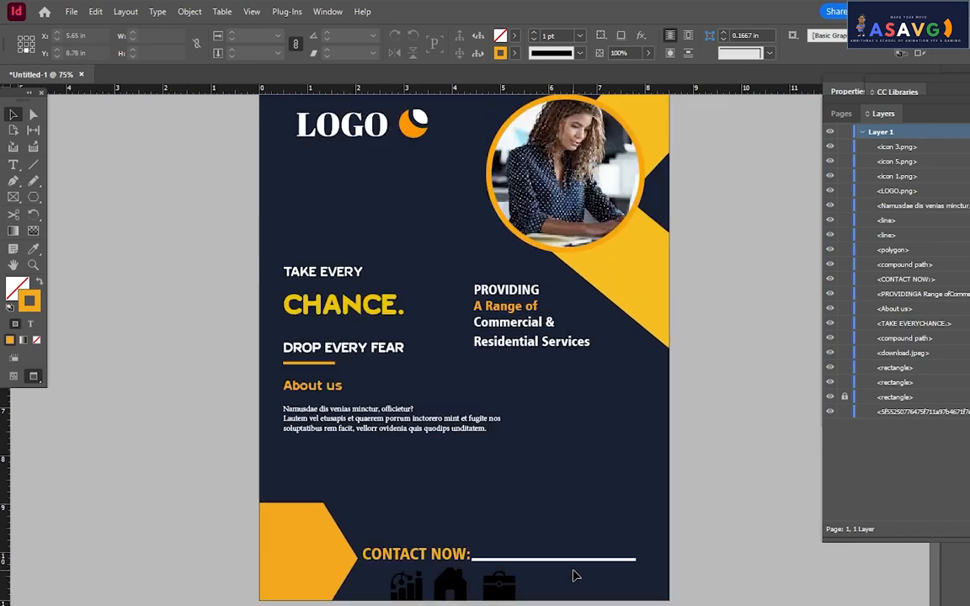